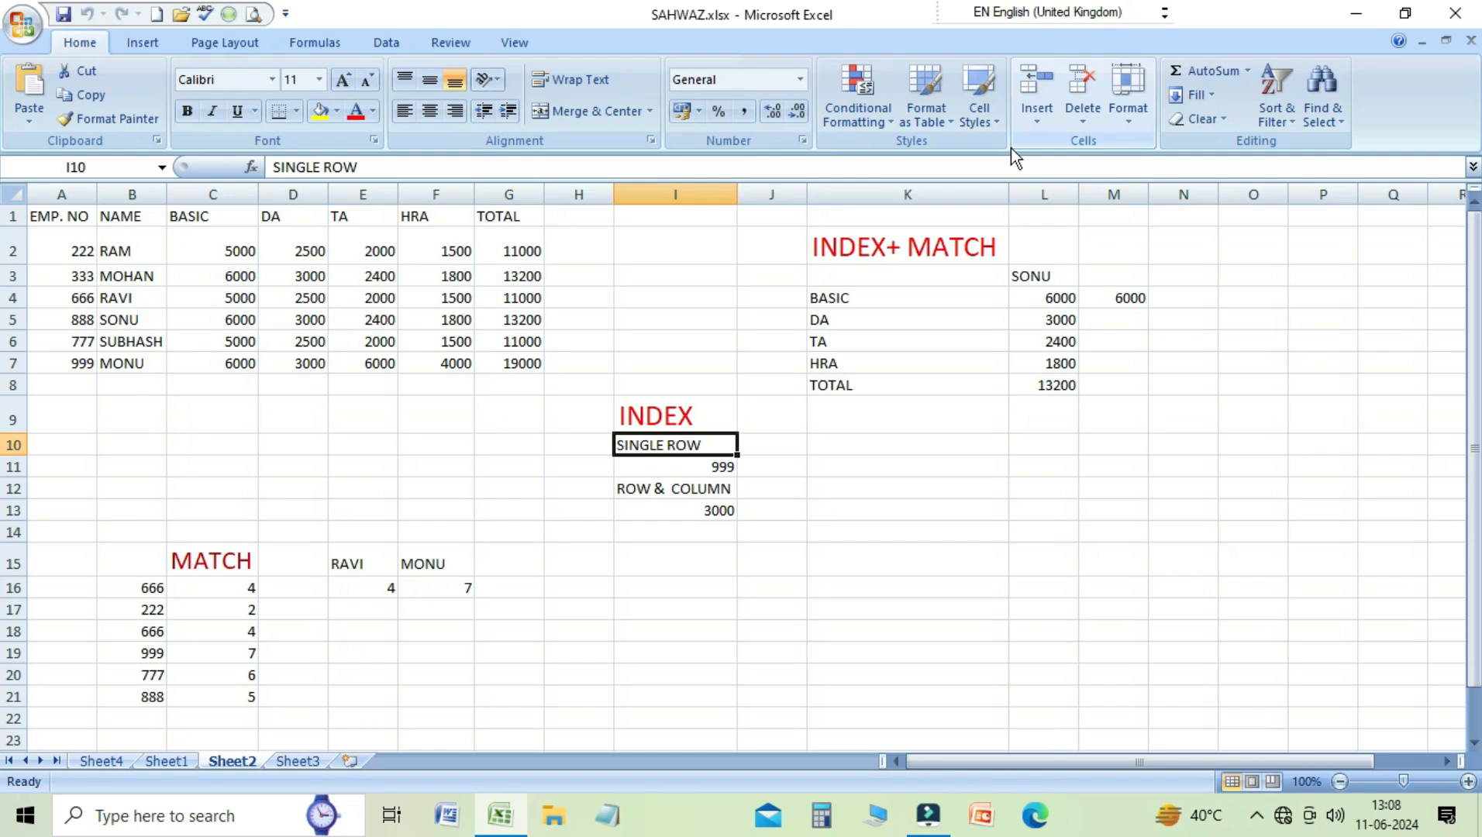
# Enter =INDEX(A1:A7,7) in cell J11 to return the seventh entry of the EMP. NO column
pyautogui.press('Down')
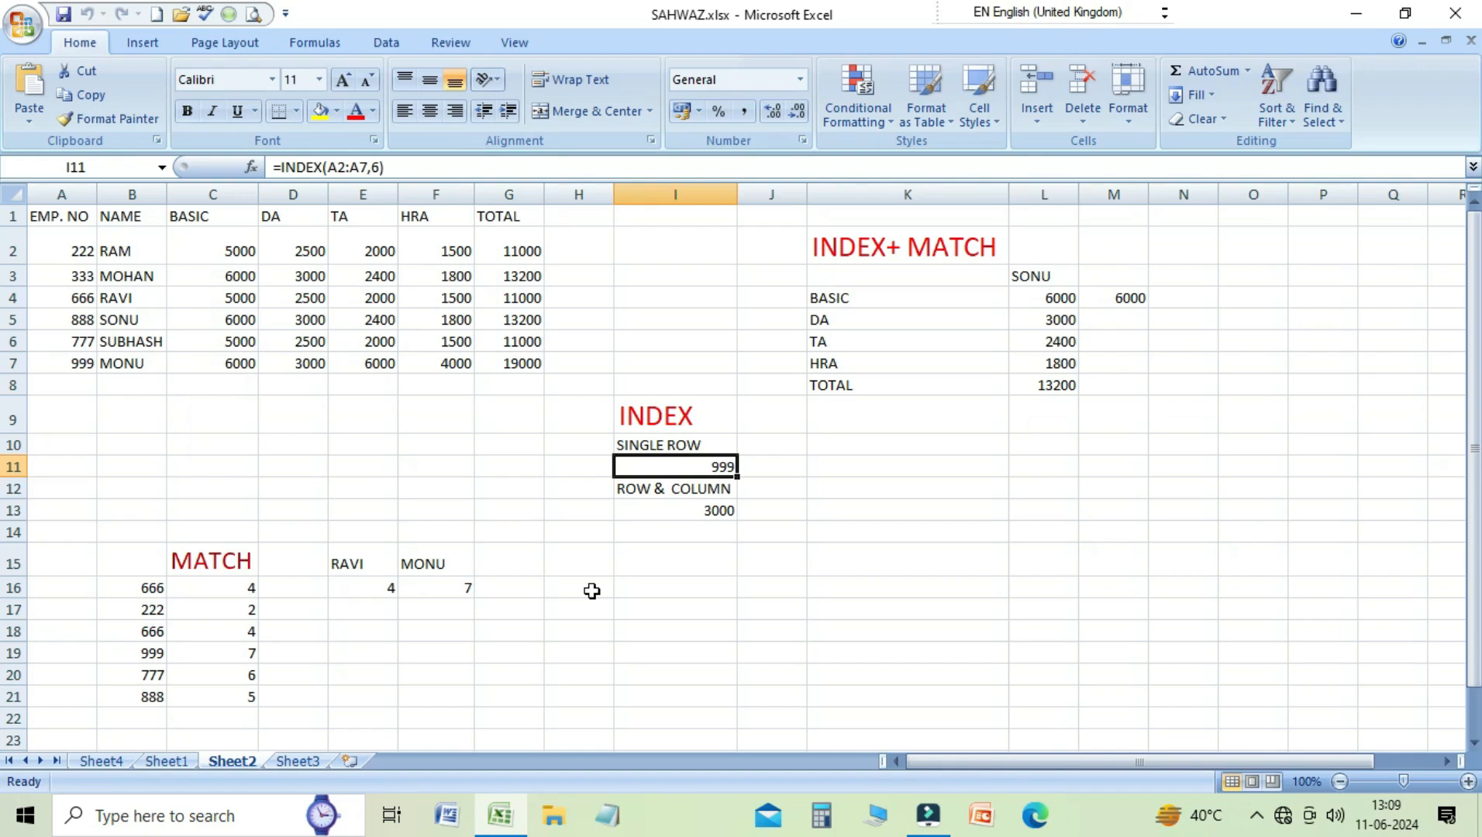
pyautogui.press('Right')
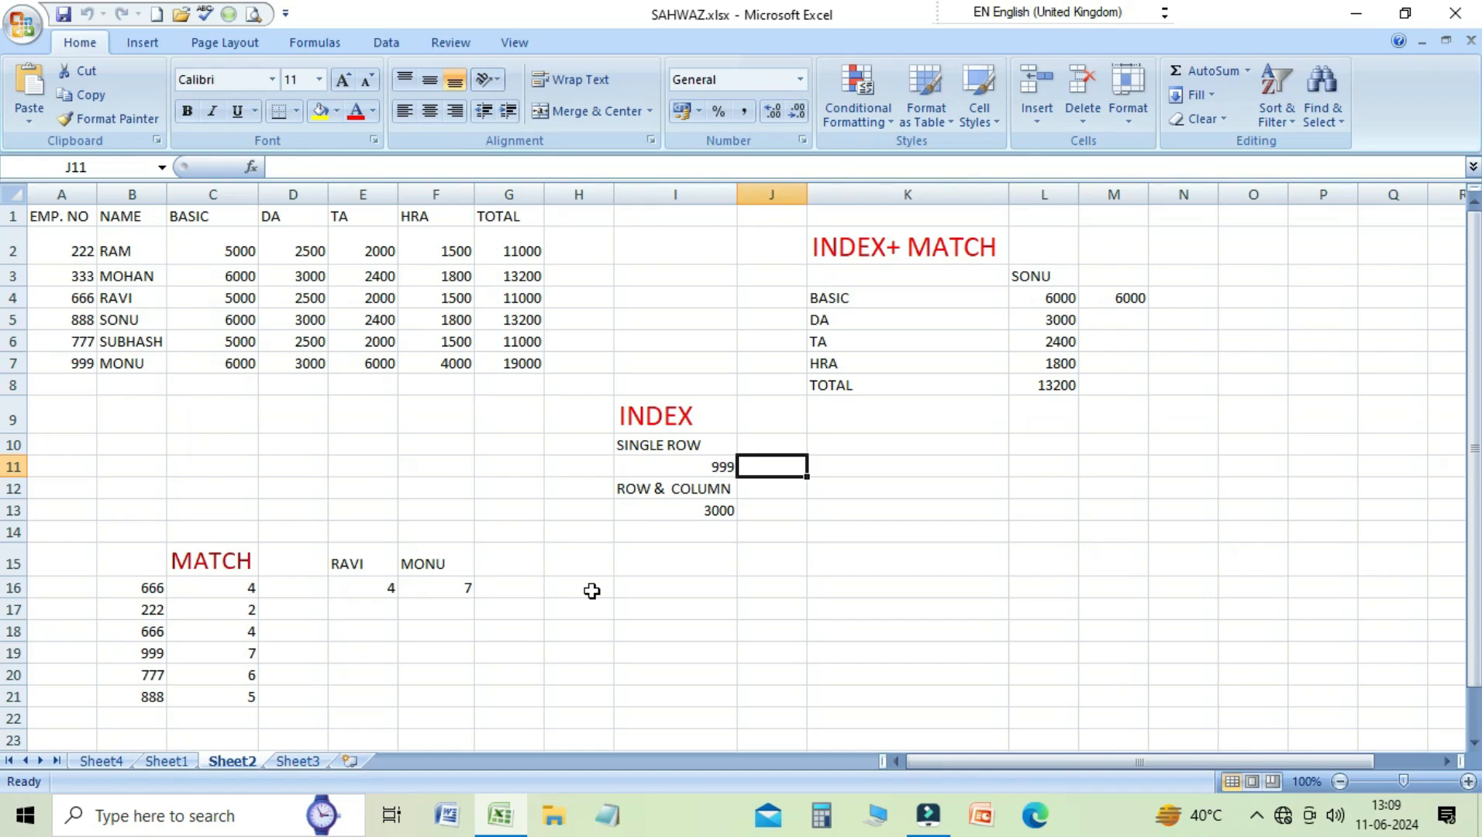
pyautogui.write('=INDEX')
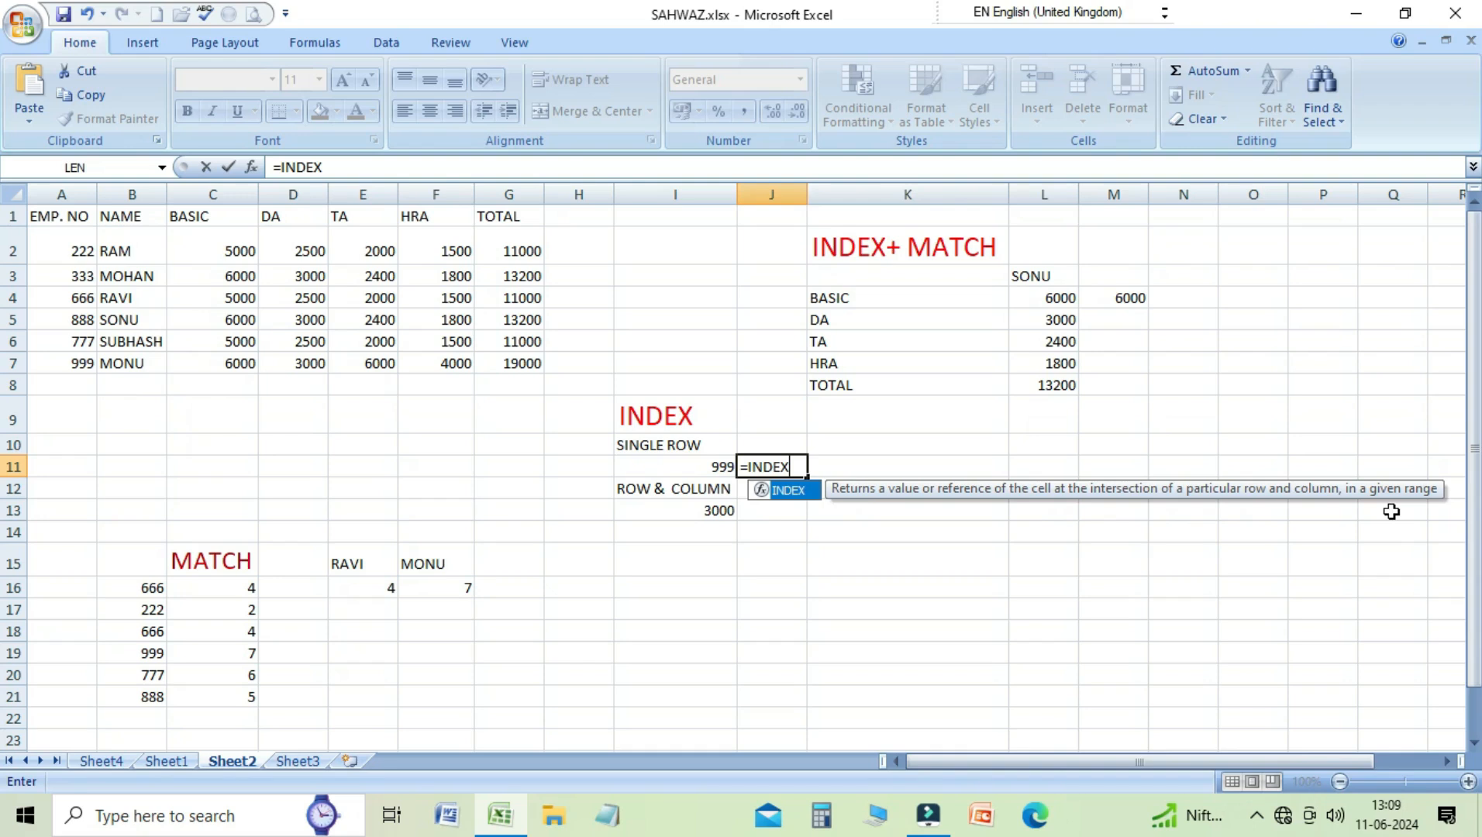
pyautogui.write('(')
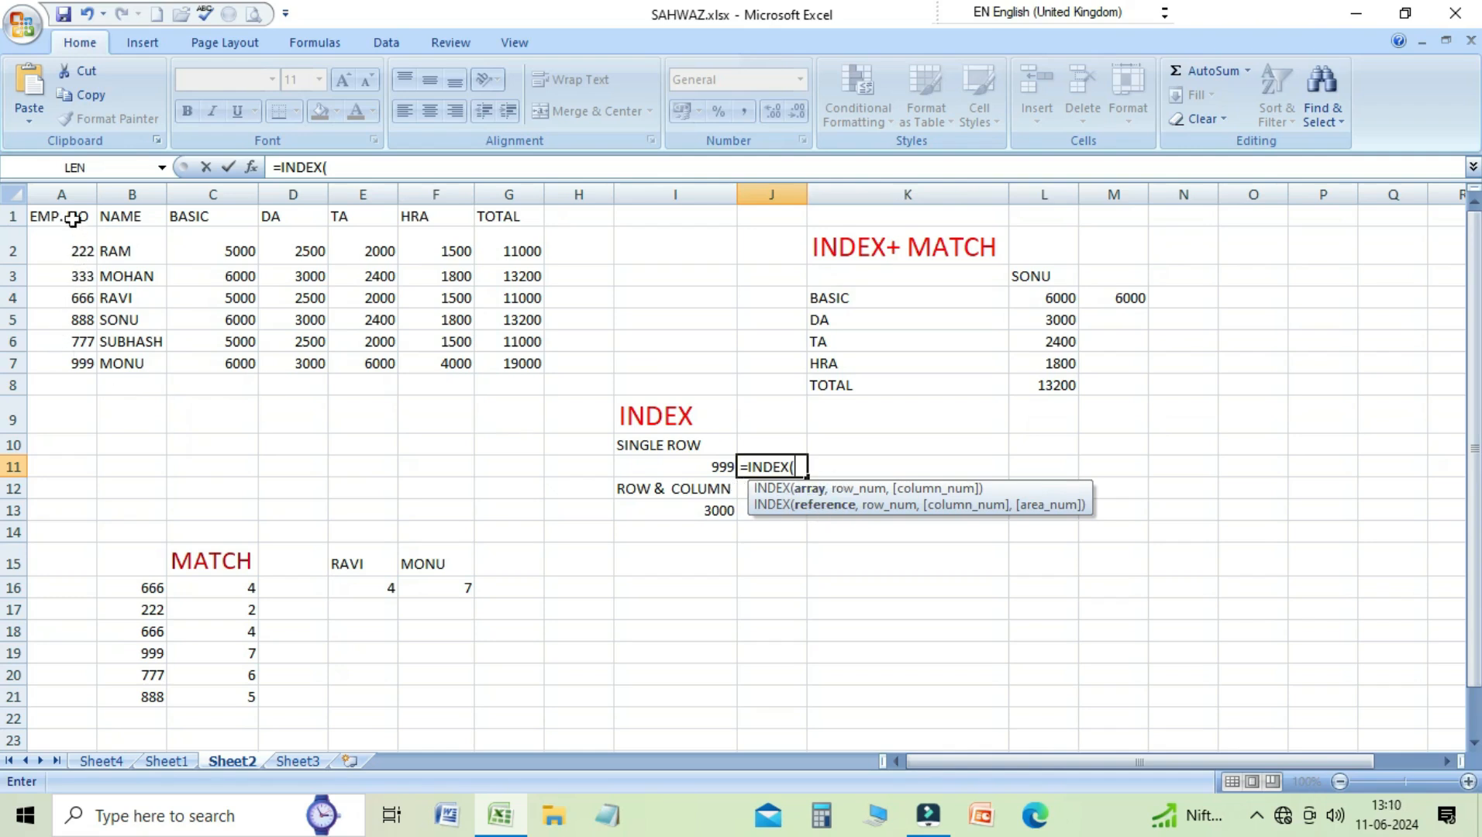
pyautogui.moveTo(72, 219); pyautogui.dragTo(72, 364)
pyautogui.write(',')
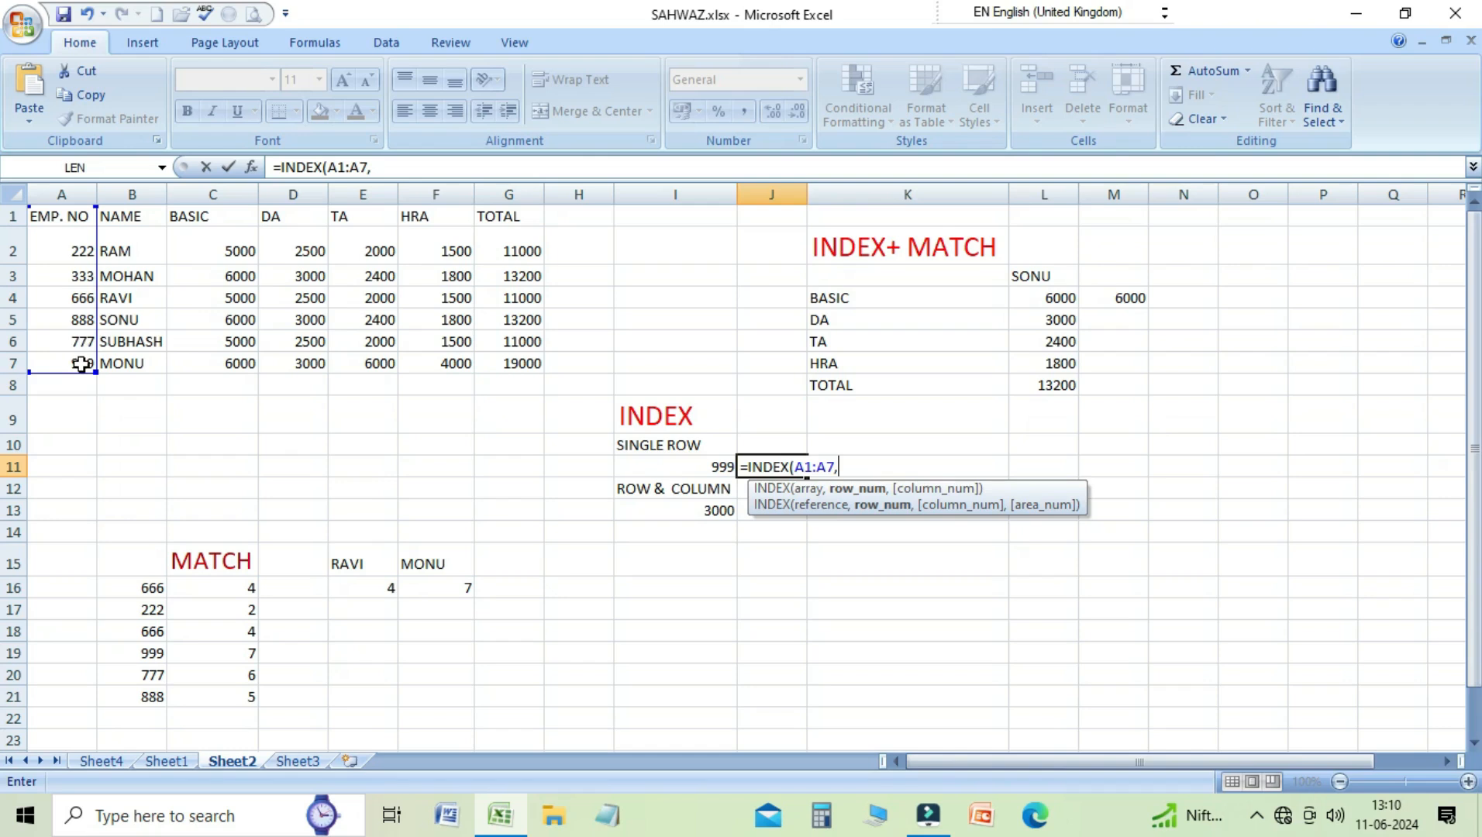
pyautogui.write('7)')
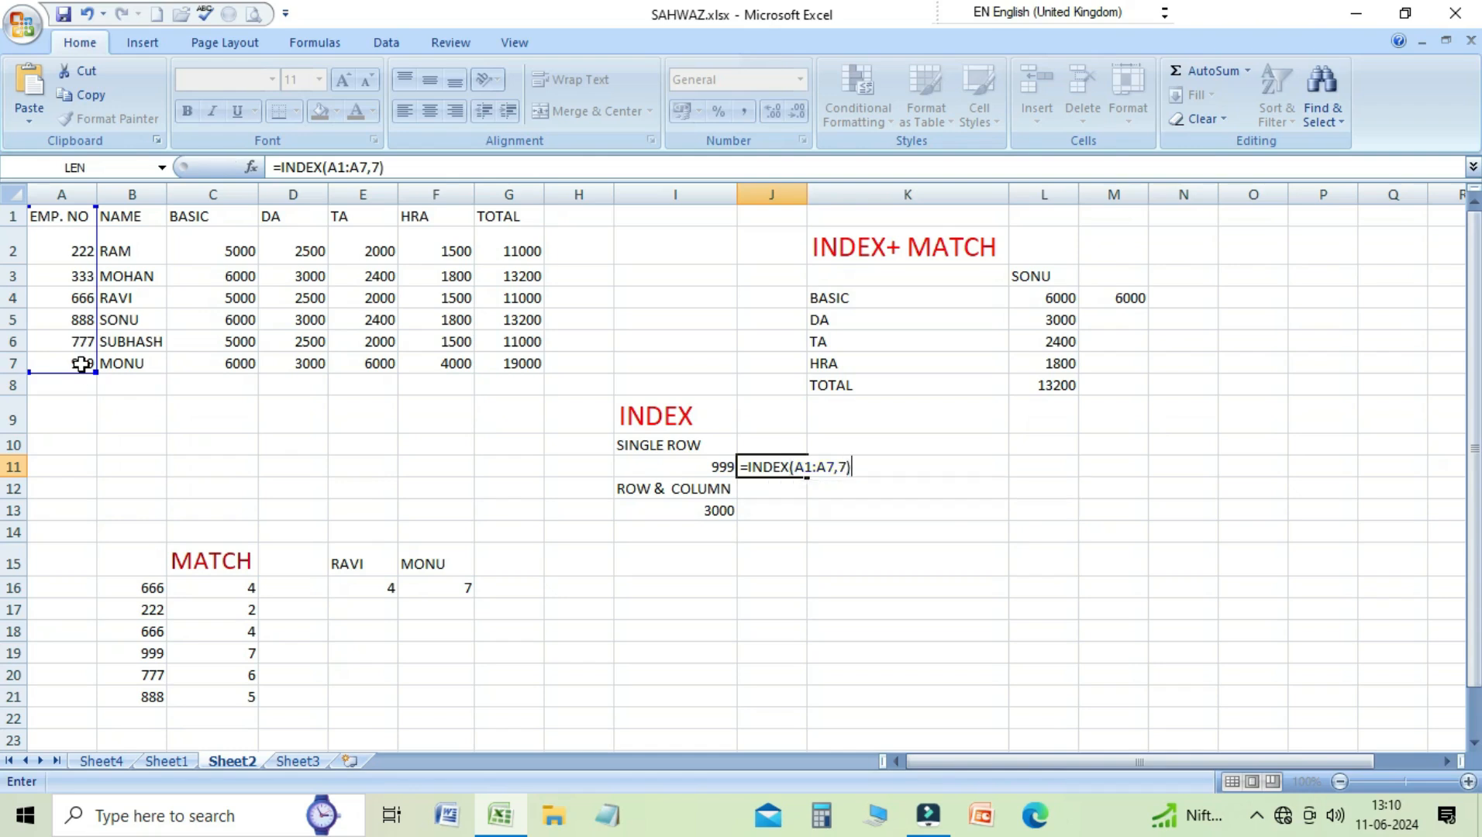
pyautogui.press('Return')
pyautogui.press('Up')
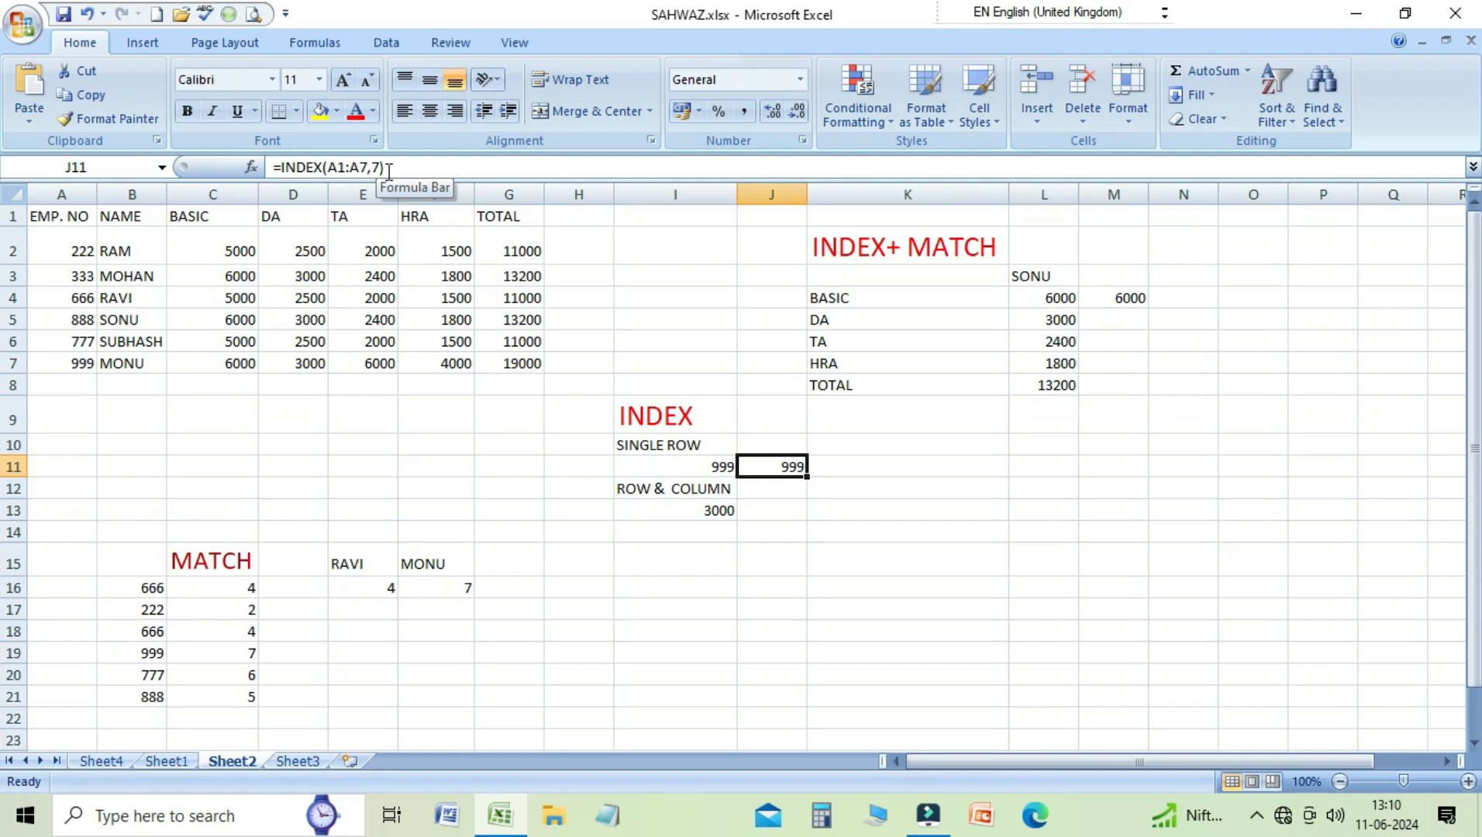
# Enter =INDEX(B1:B7,3) in cell K11 to return the third entry of the NAME column
pyautogui.press('Right')
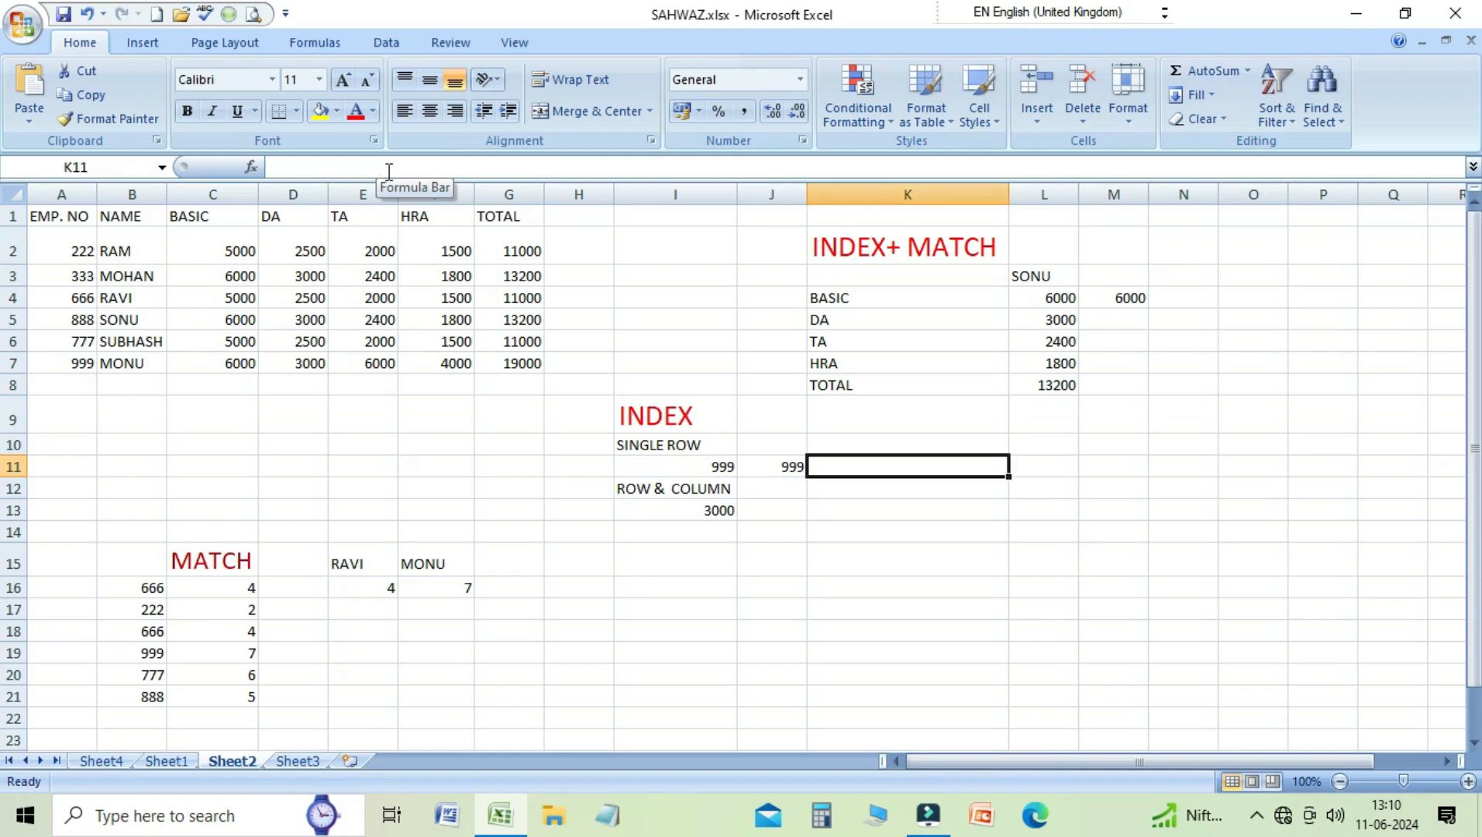
pyautogui.write('I=')
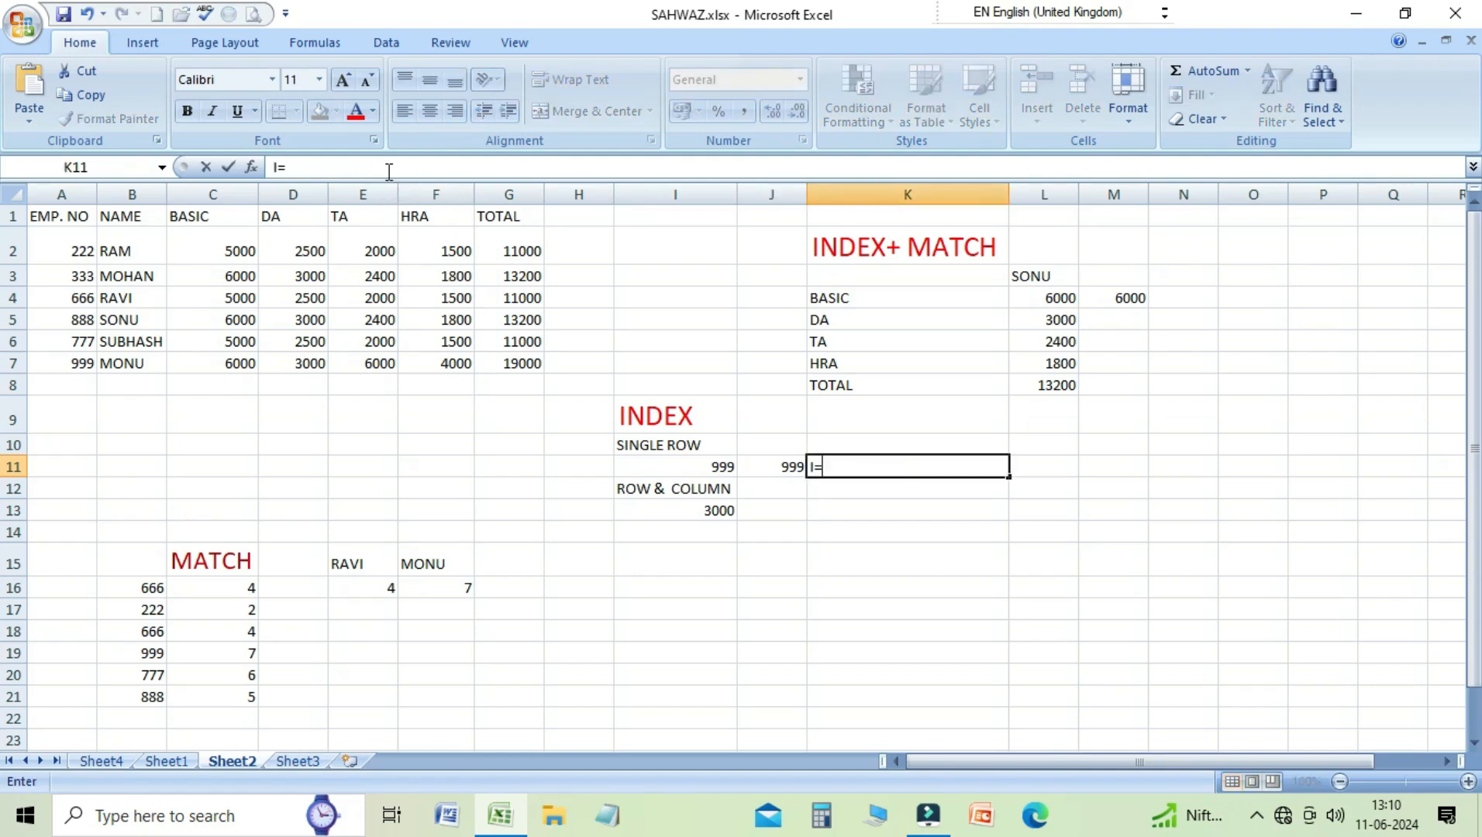
pyautogui.press('BackSpace')
pyautogui.press('BackSpace')
pyautogui.write('=')
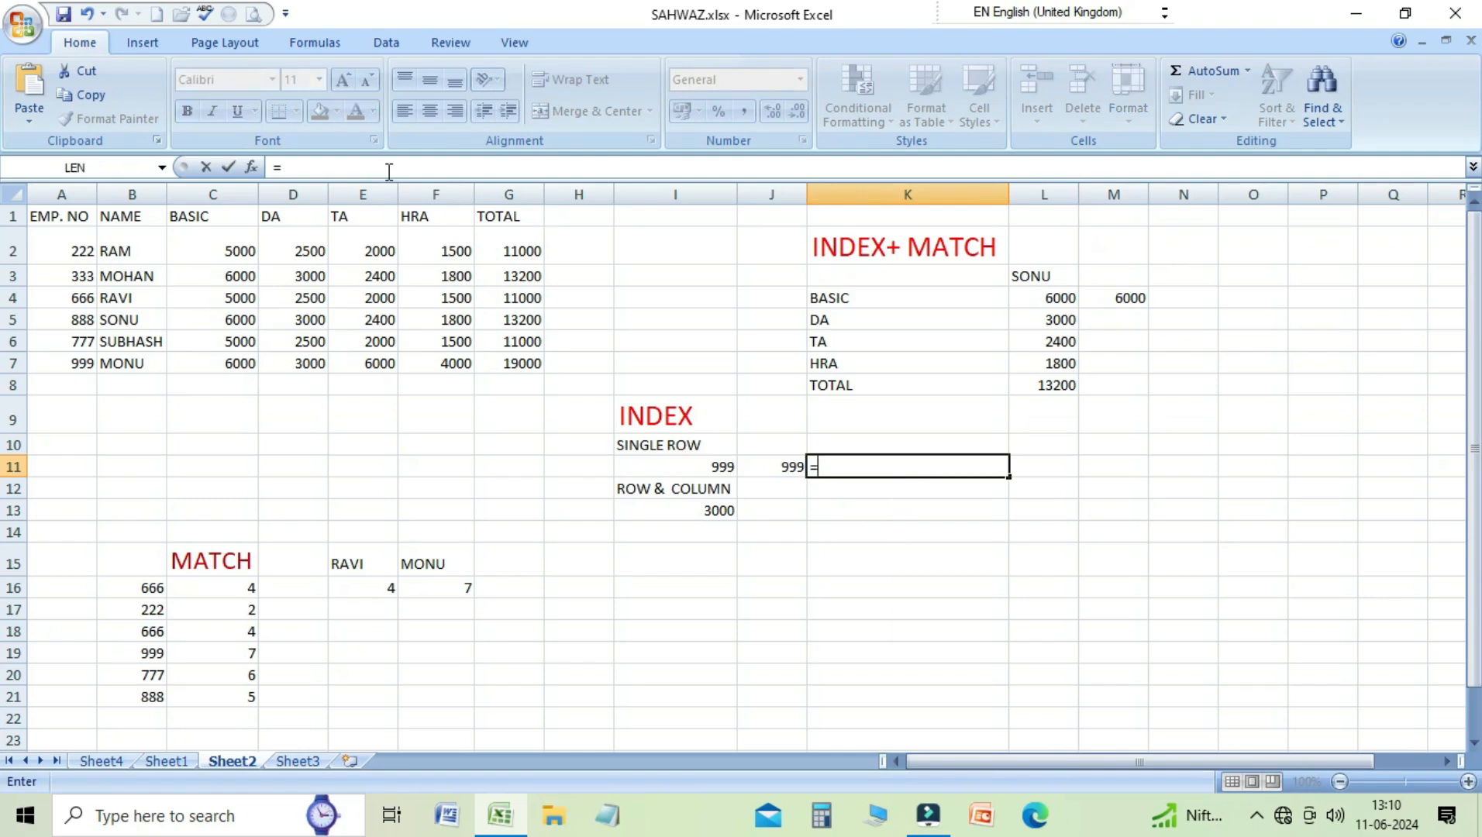
pyautogui.write('INDEX(')
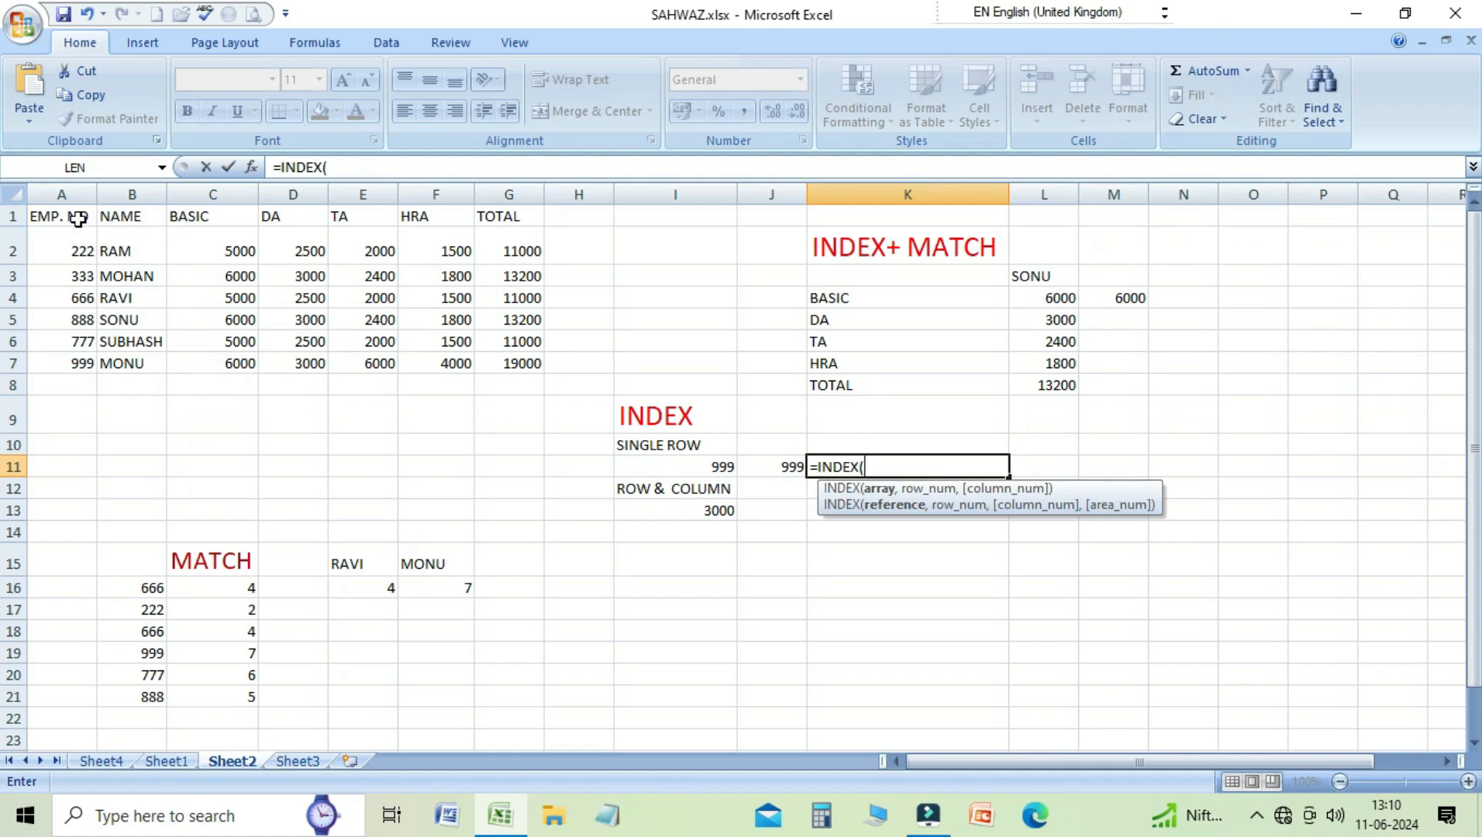
pyautogui.moveTo(132, 217); pyautogui.dragTo(139, 341)
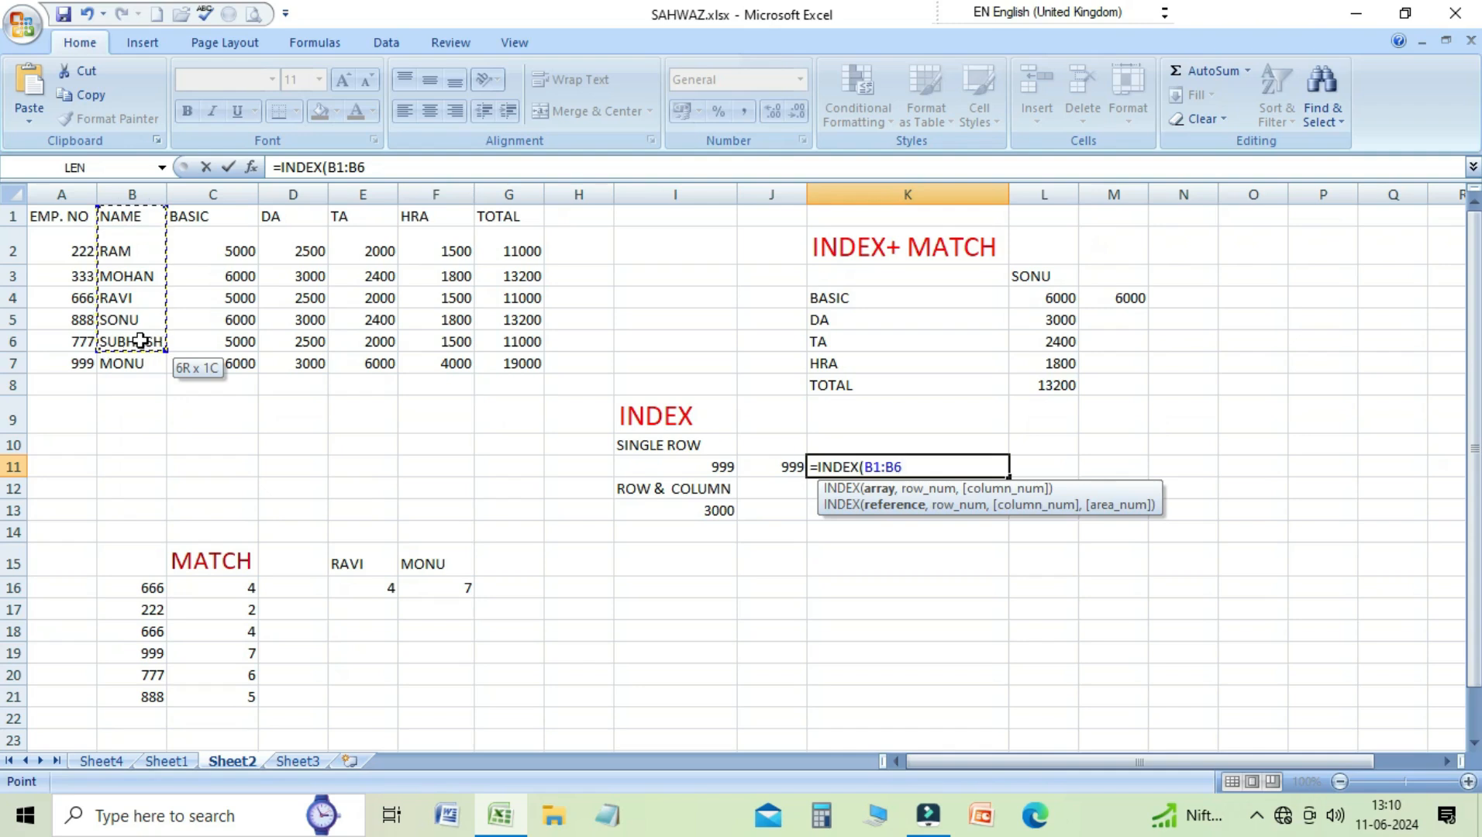
pyautogui.moveTo(140, 341)
pyautogui.mouseDown()
pyautogui.moveTo(220, 363)
pyautogui.moveTo(154, 361)
pyautogui.mouseUp()
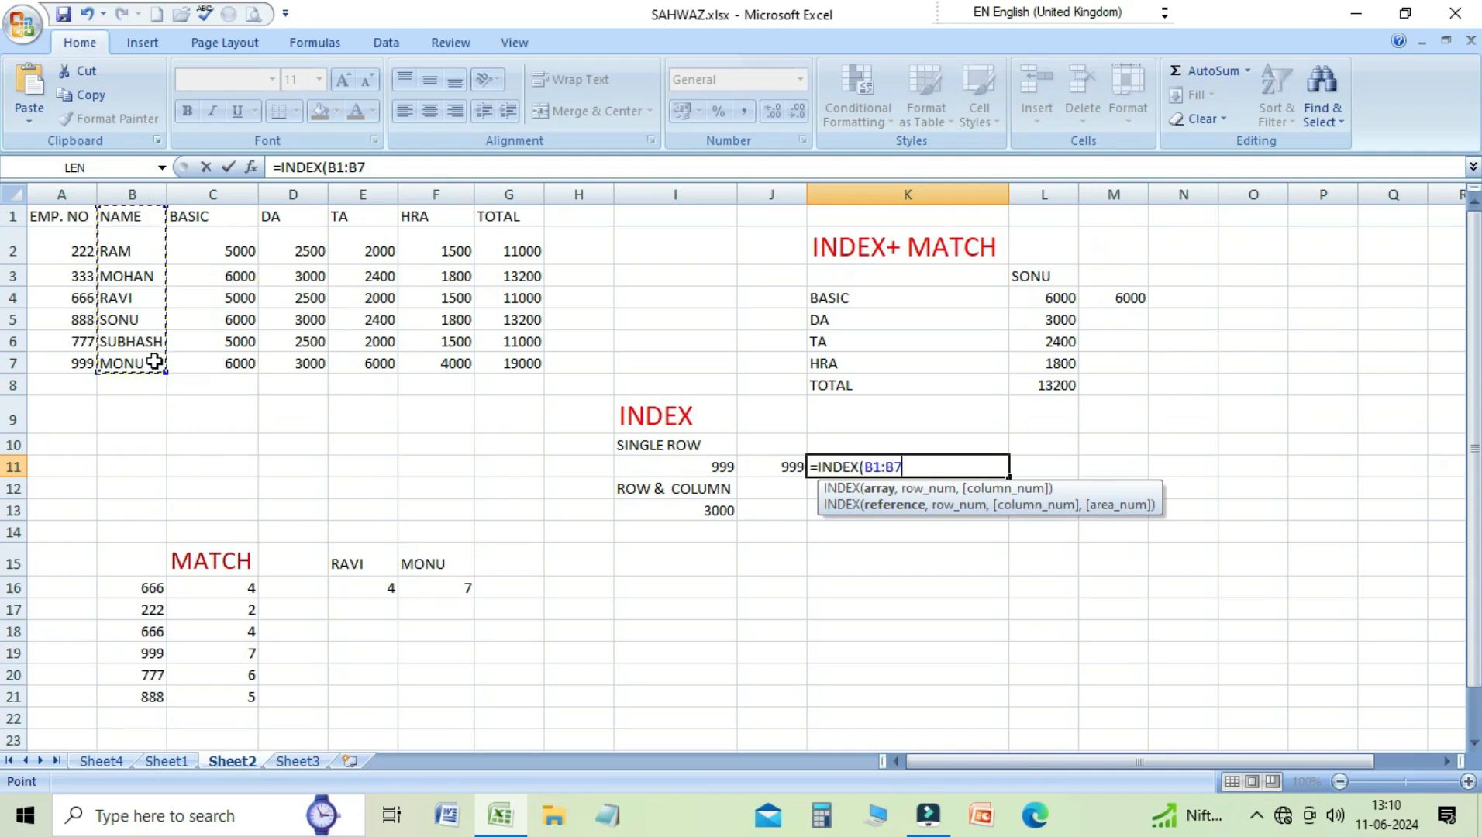
pyautogui.write(',')
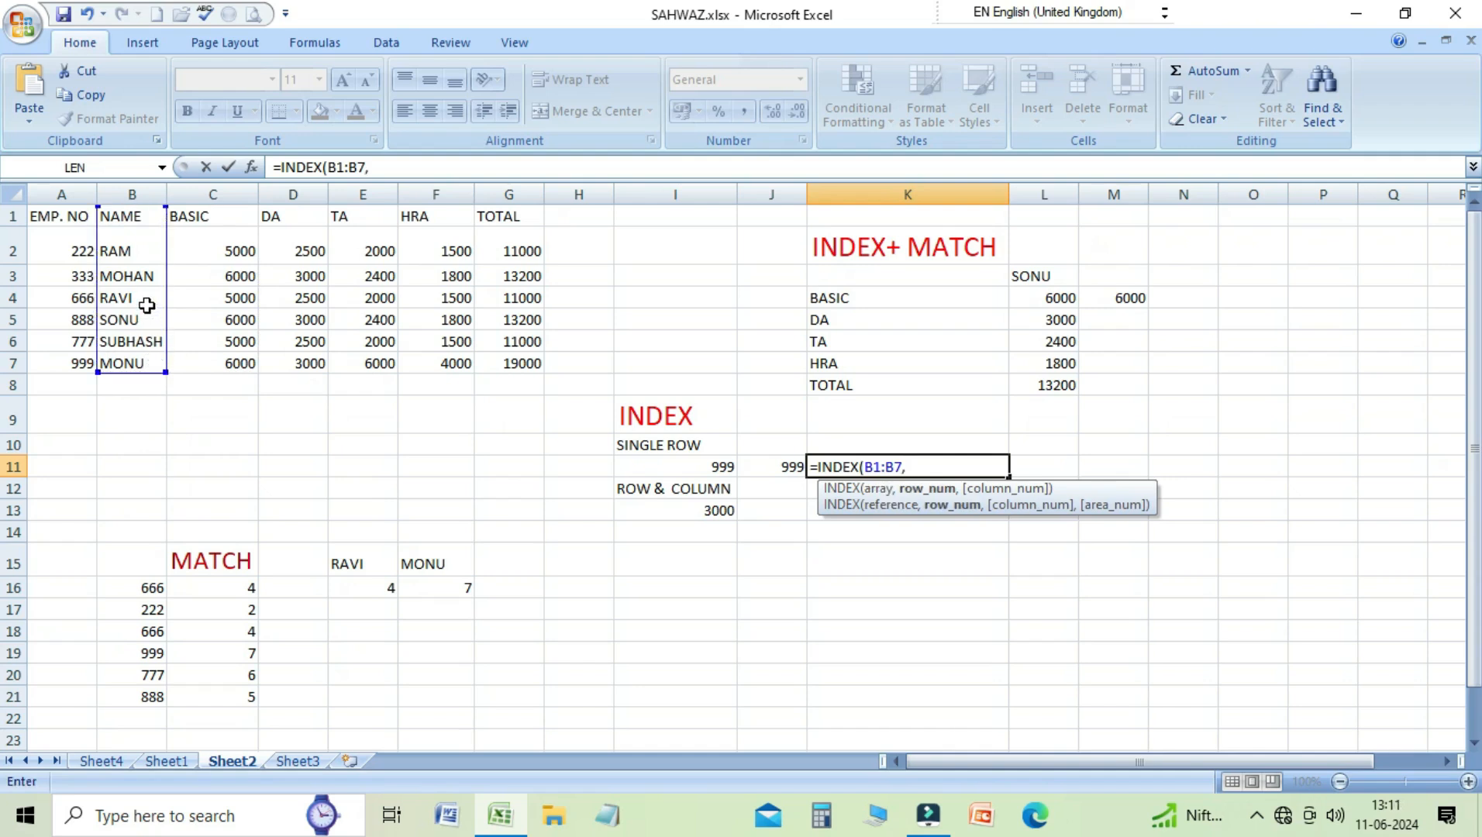
pyautogui.write('3)')
pyautogui.hotkey('ctrl', 'Return')
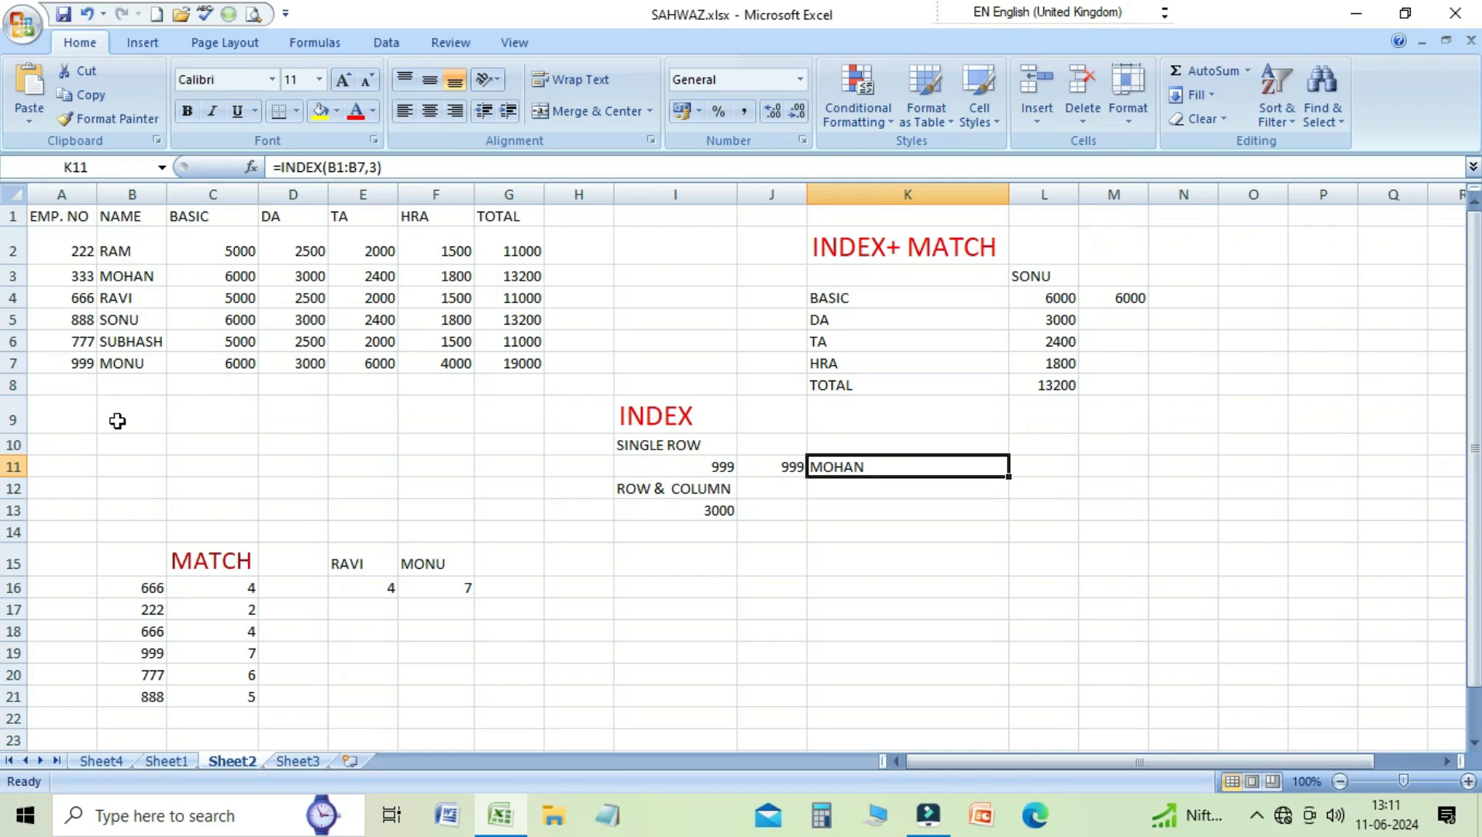
# Enter =INDEX(A1:G7,3,4) in cell K12 to look up row 3, column 4 of the salary table
pyautogui.press('Down')
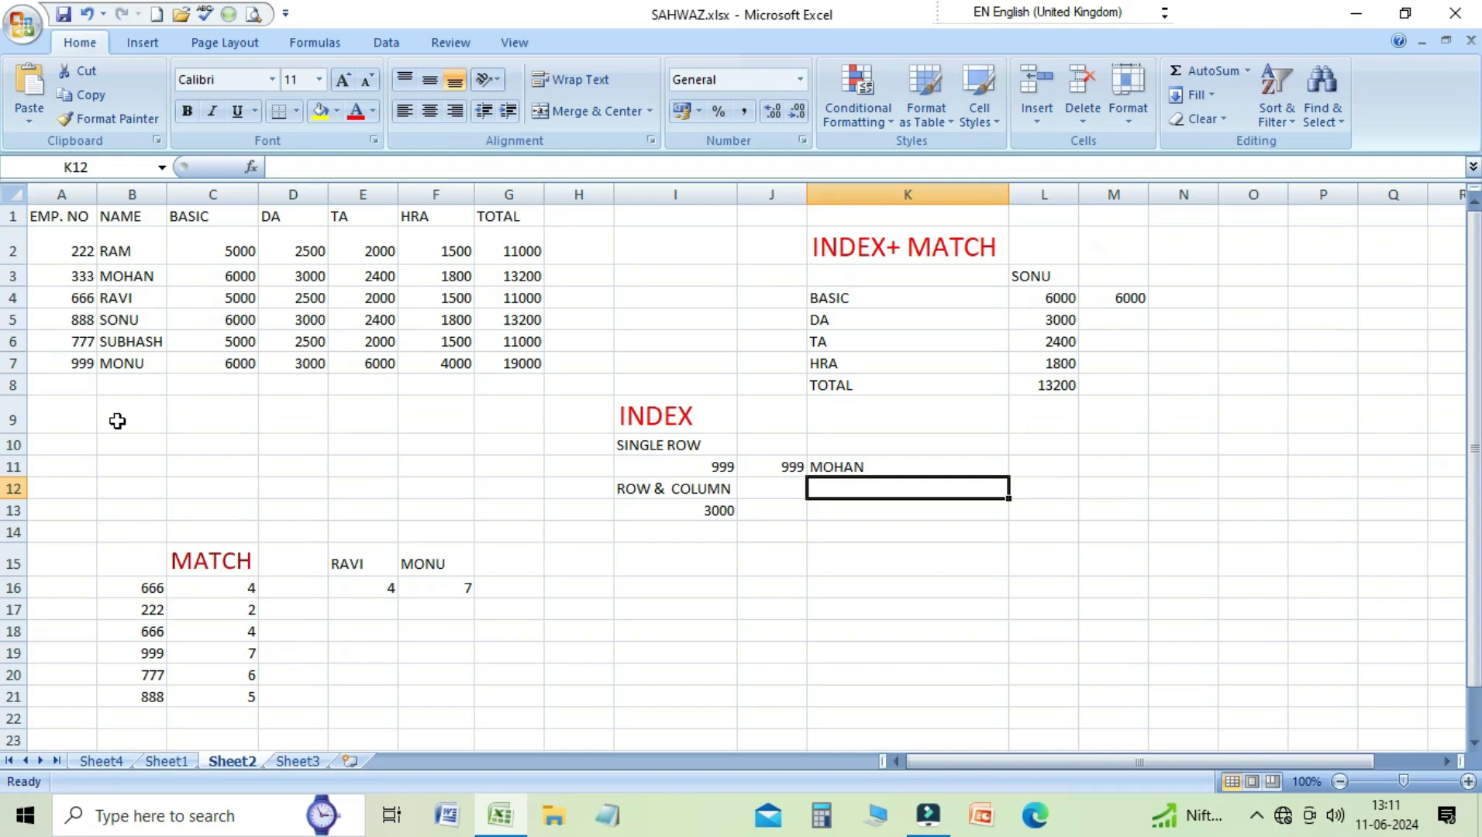
pyautogui.write('=')
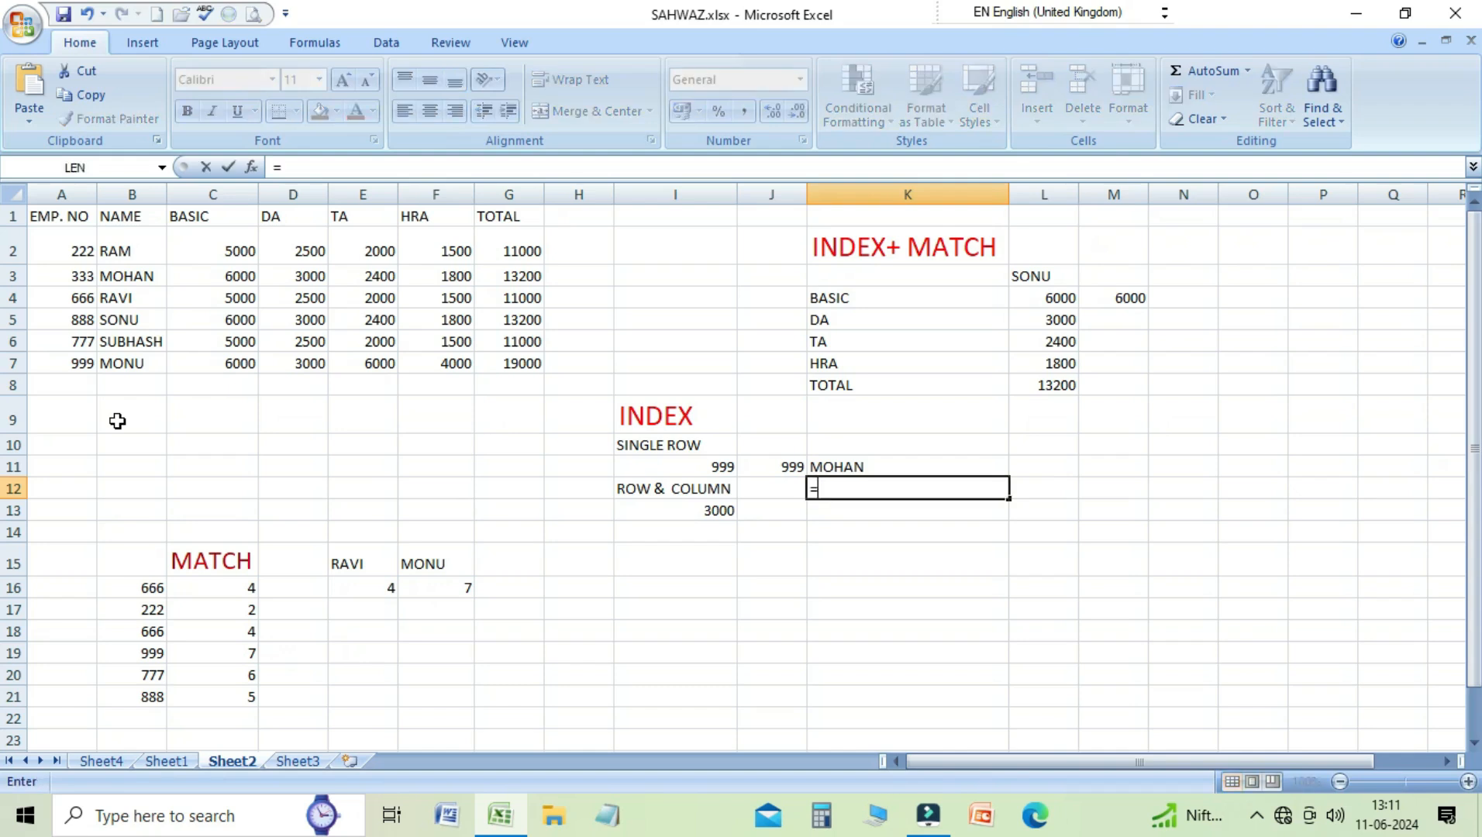
pyautogui.write('IN')
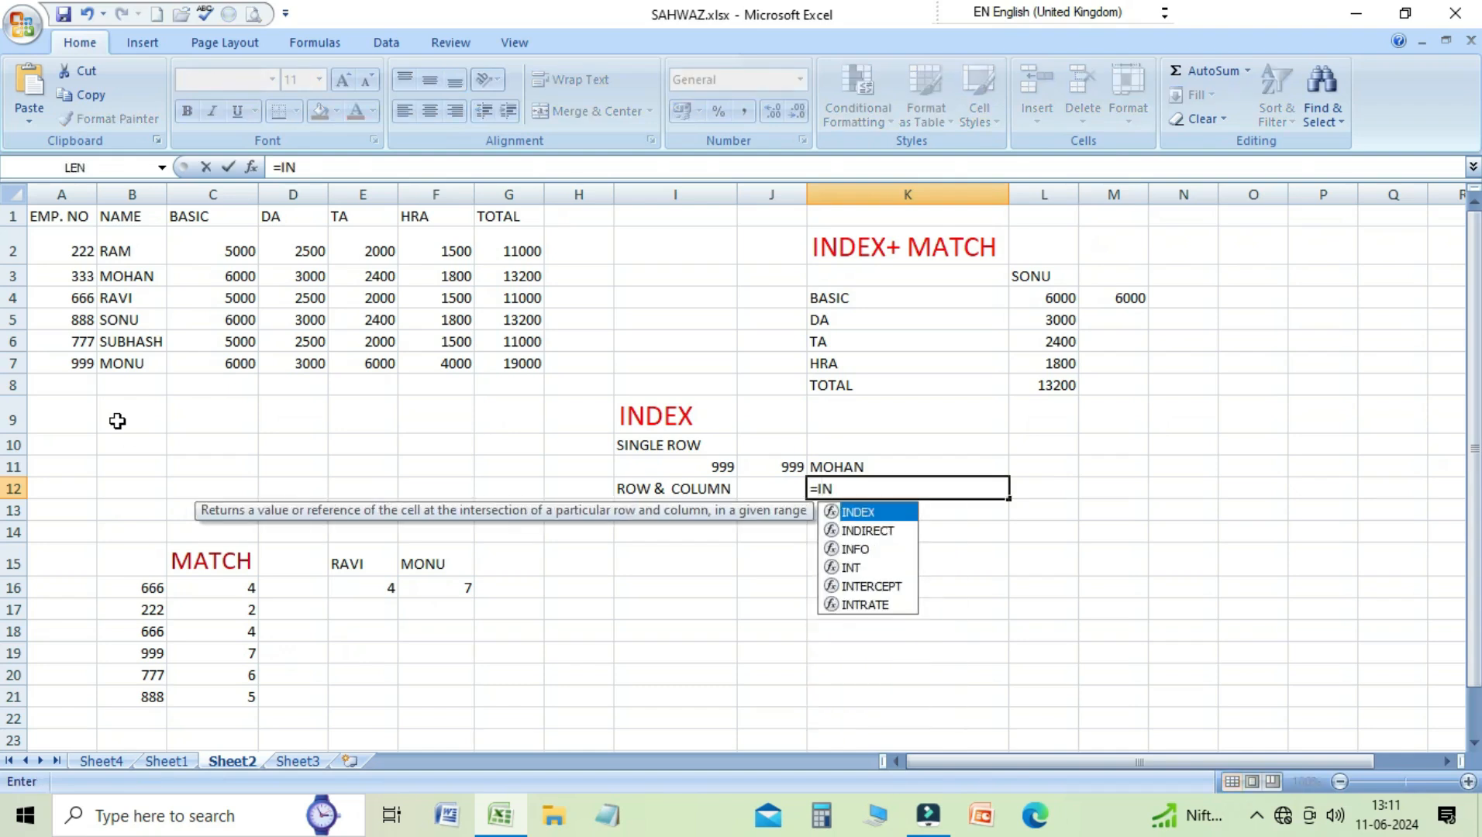
pyautogui.write('DEX')
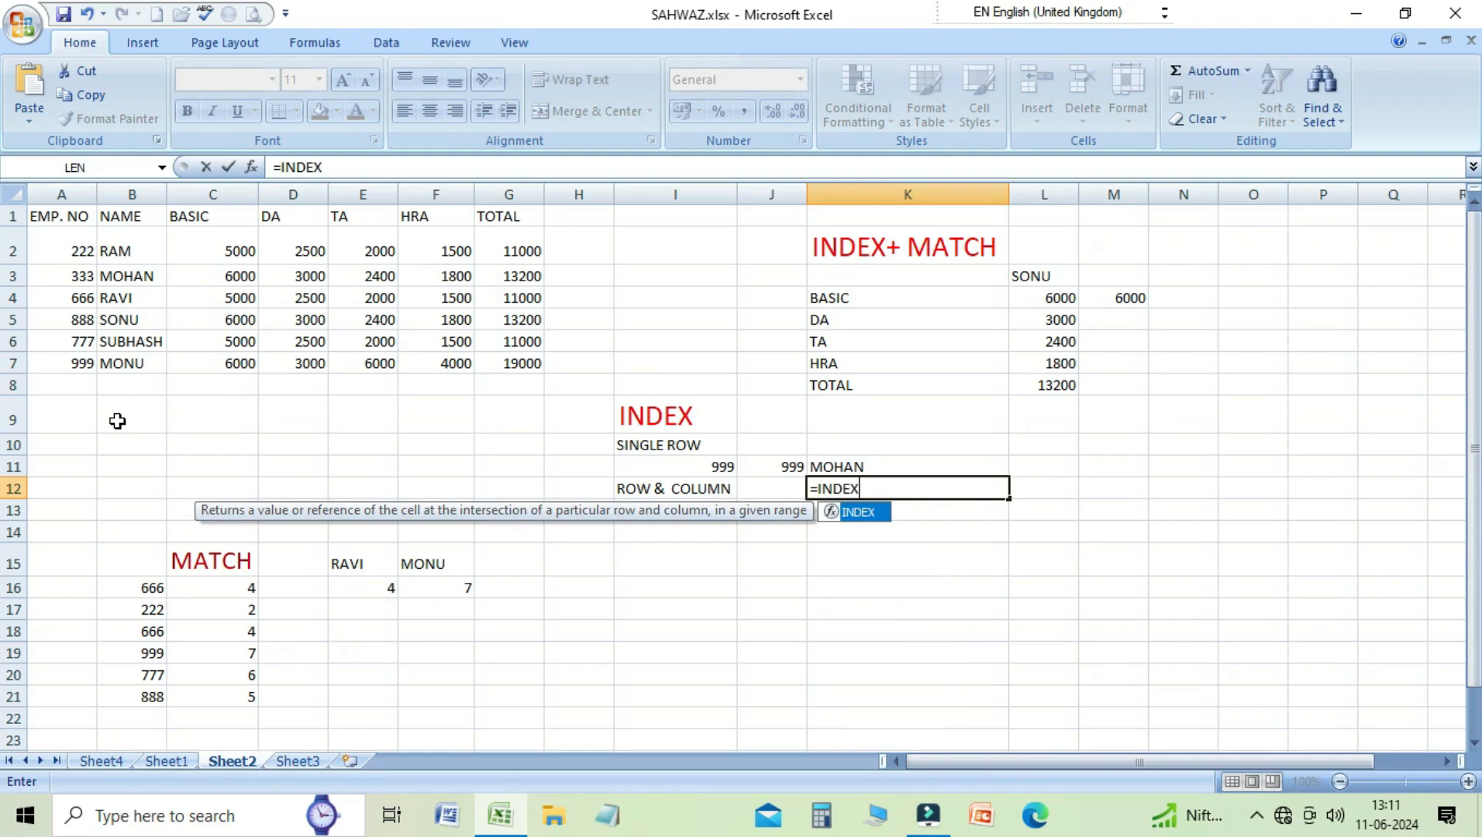
pyautogui.write('(')
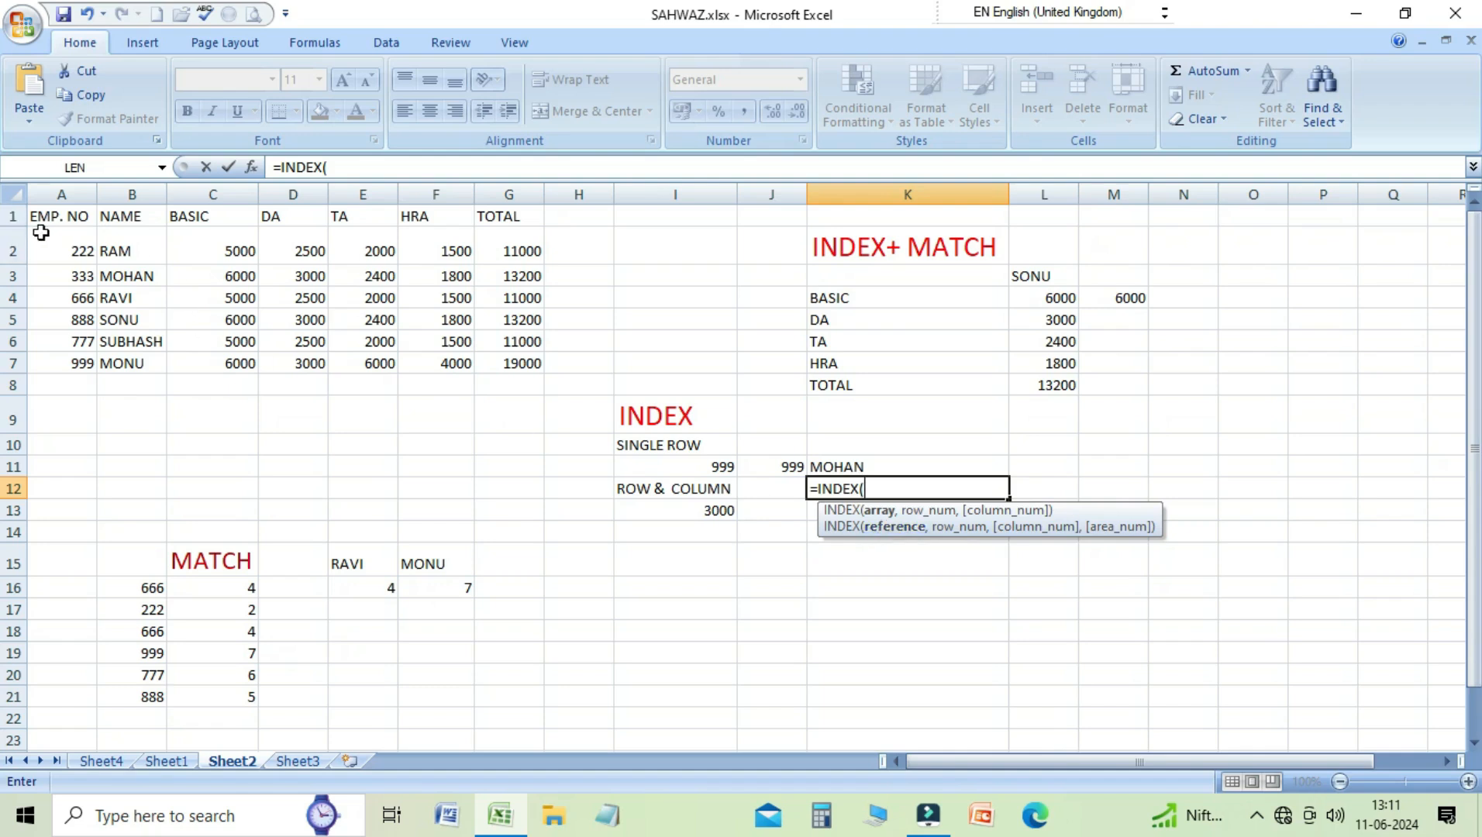
pyautogui.moveTo(58, 217); pyautogui.dragTo(490, 366)
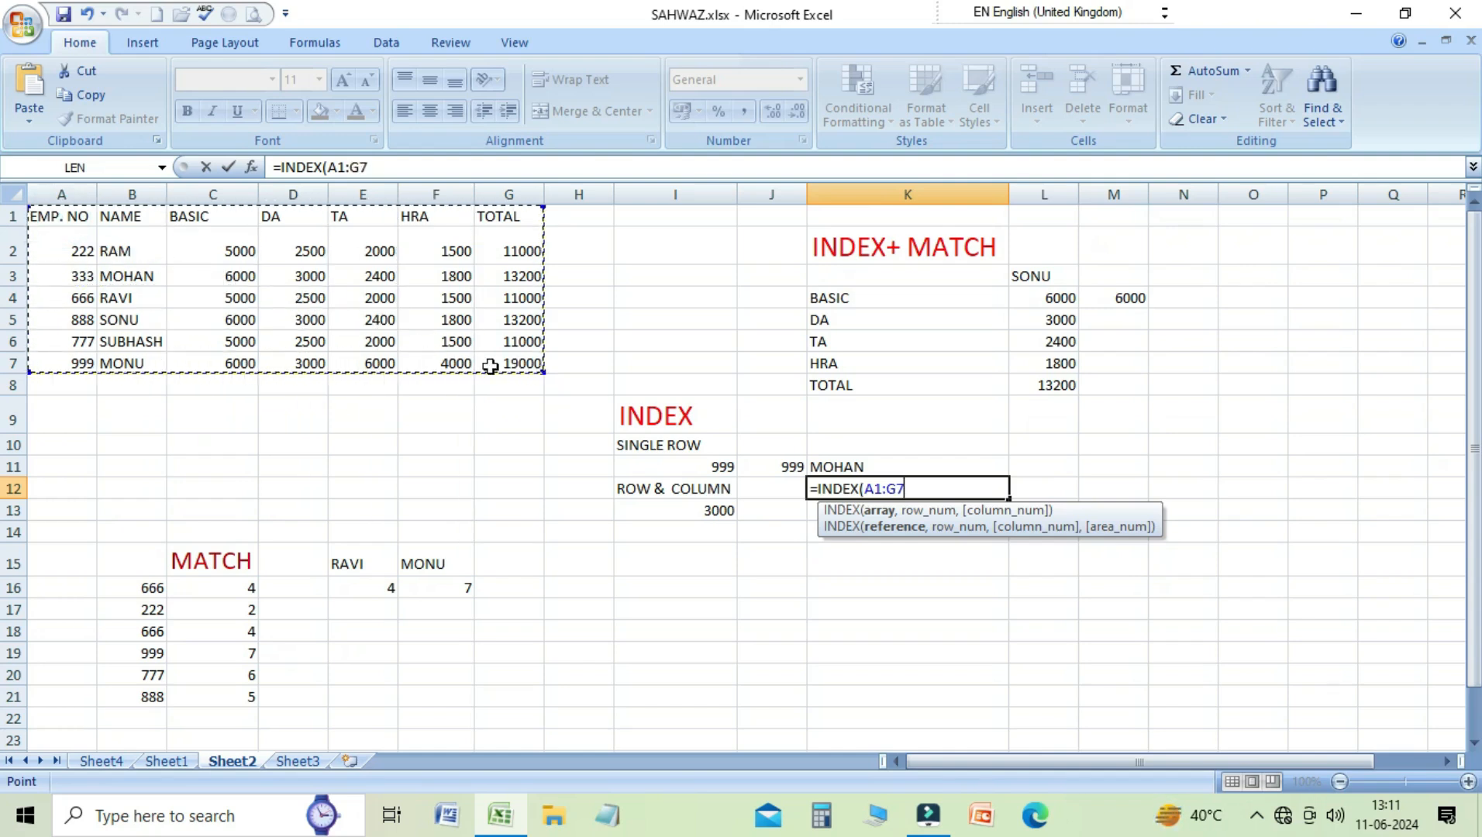
pyautogui.write(',')
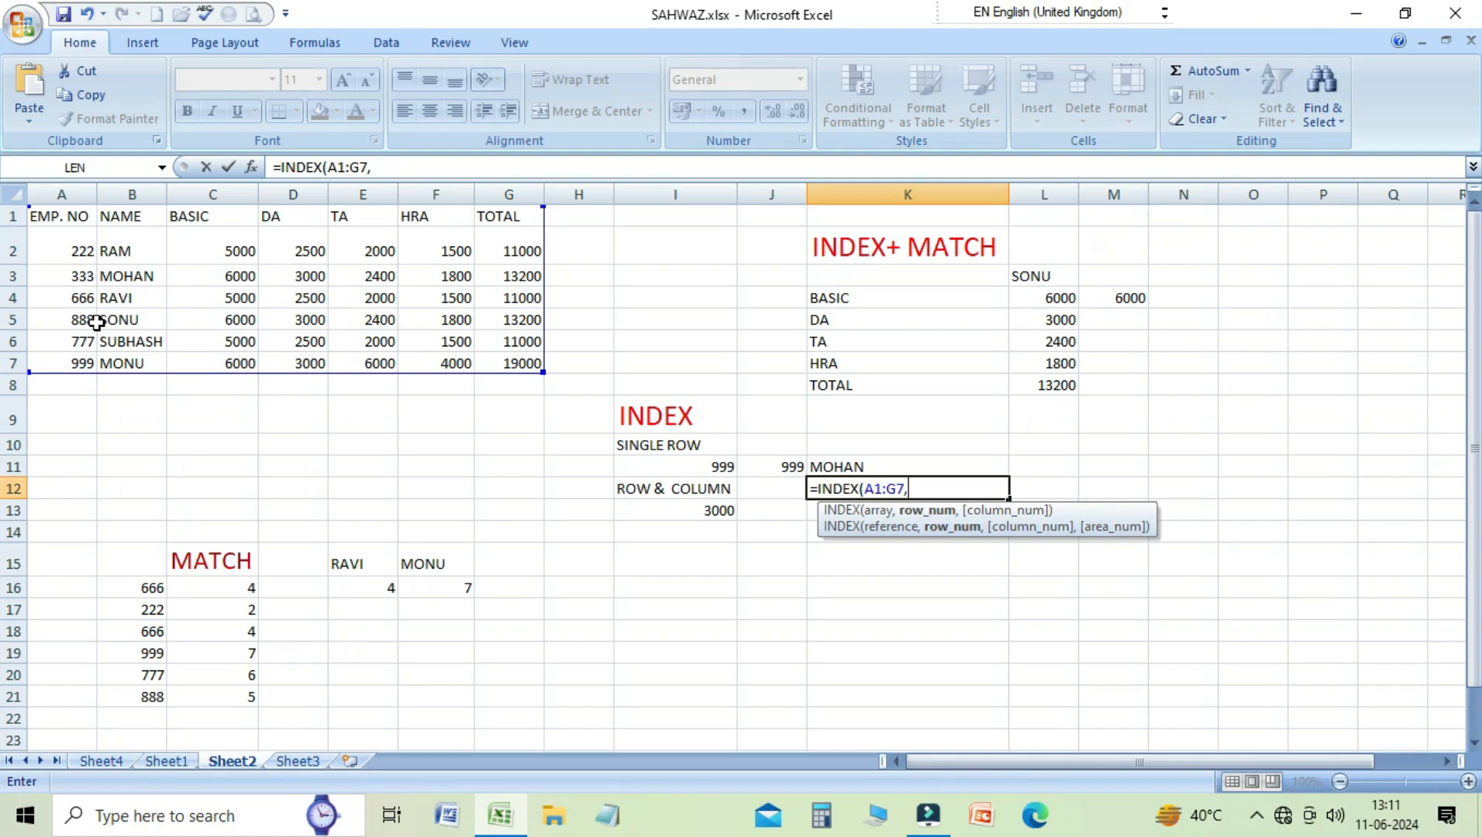
pyautogui.write('3,4')
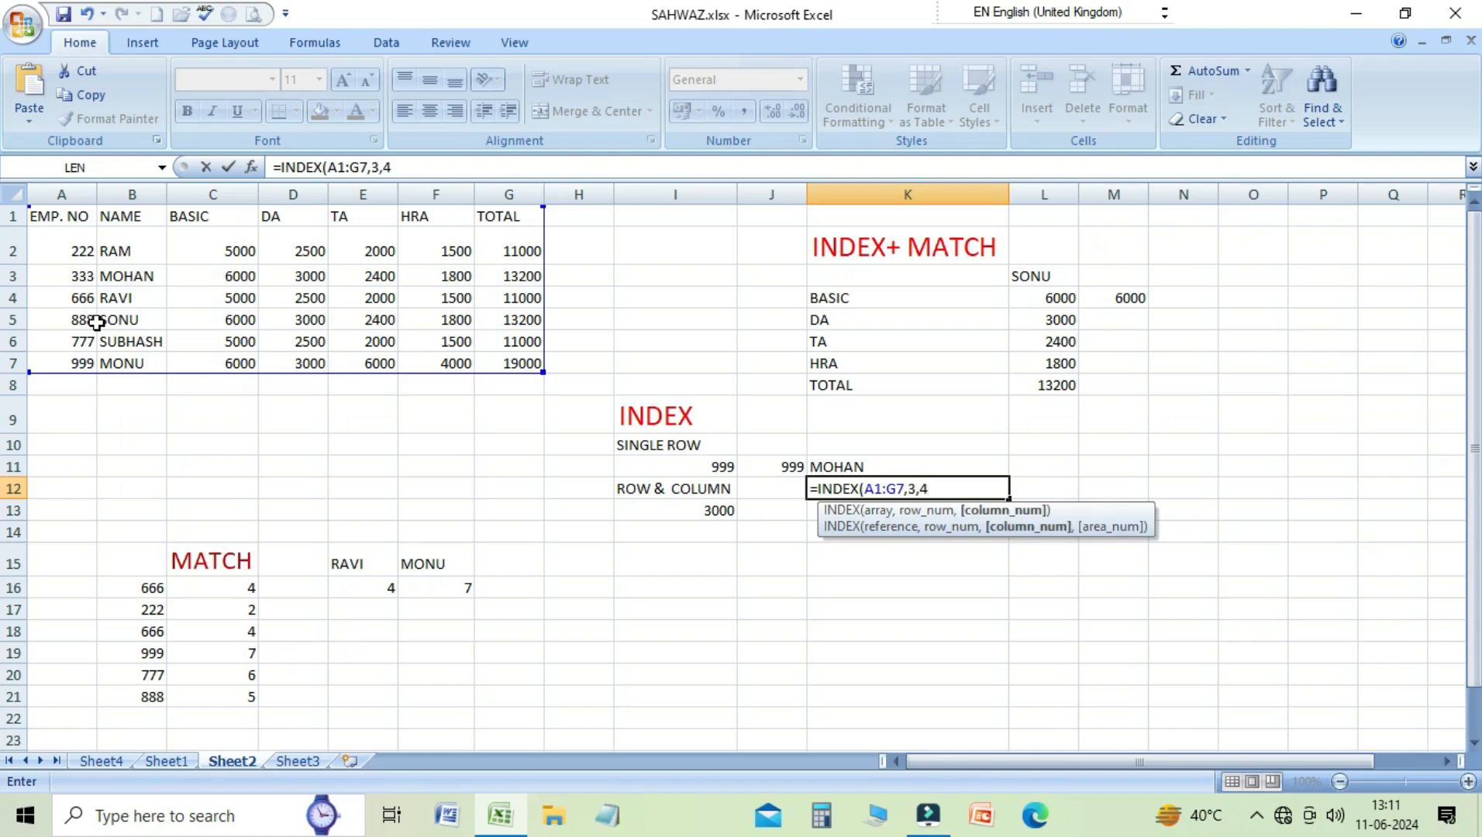
pyautogui.write(')')
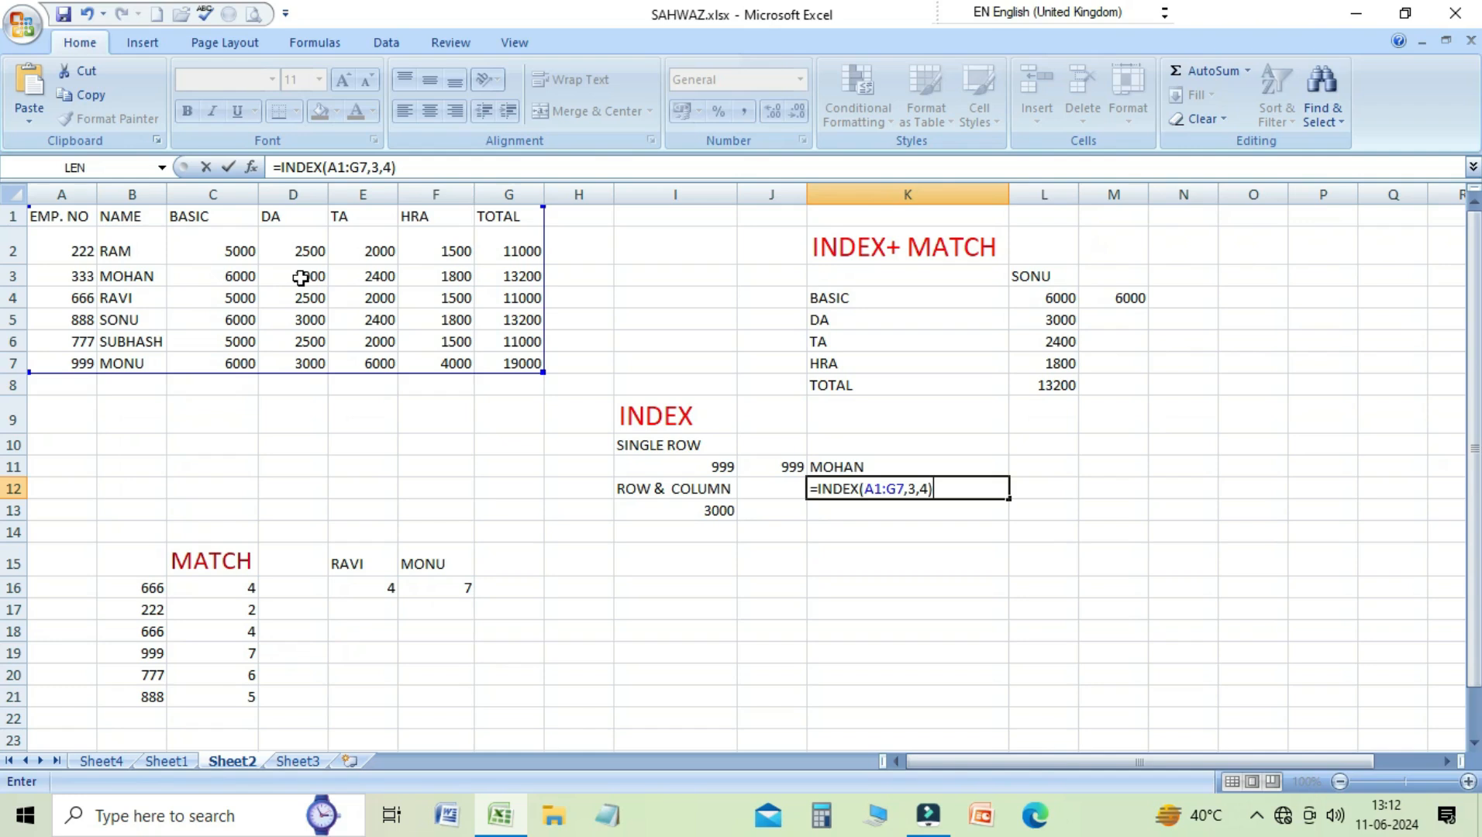
pyautogui.press('Return')
pyautogui.press('Up')
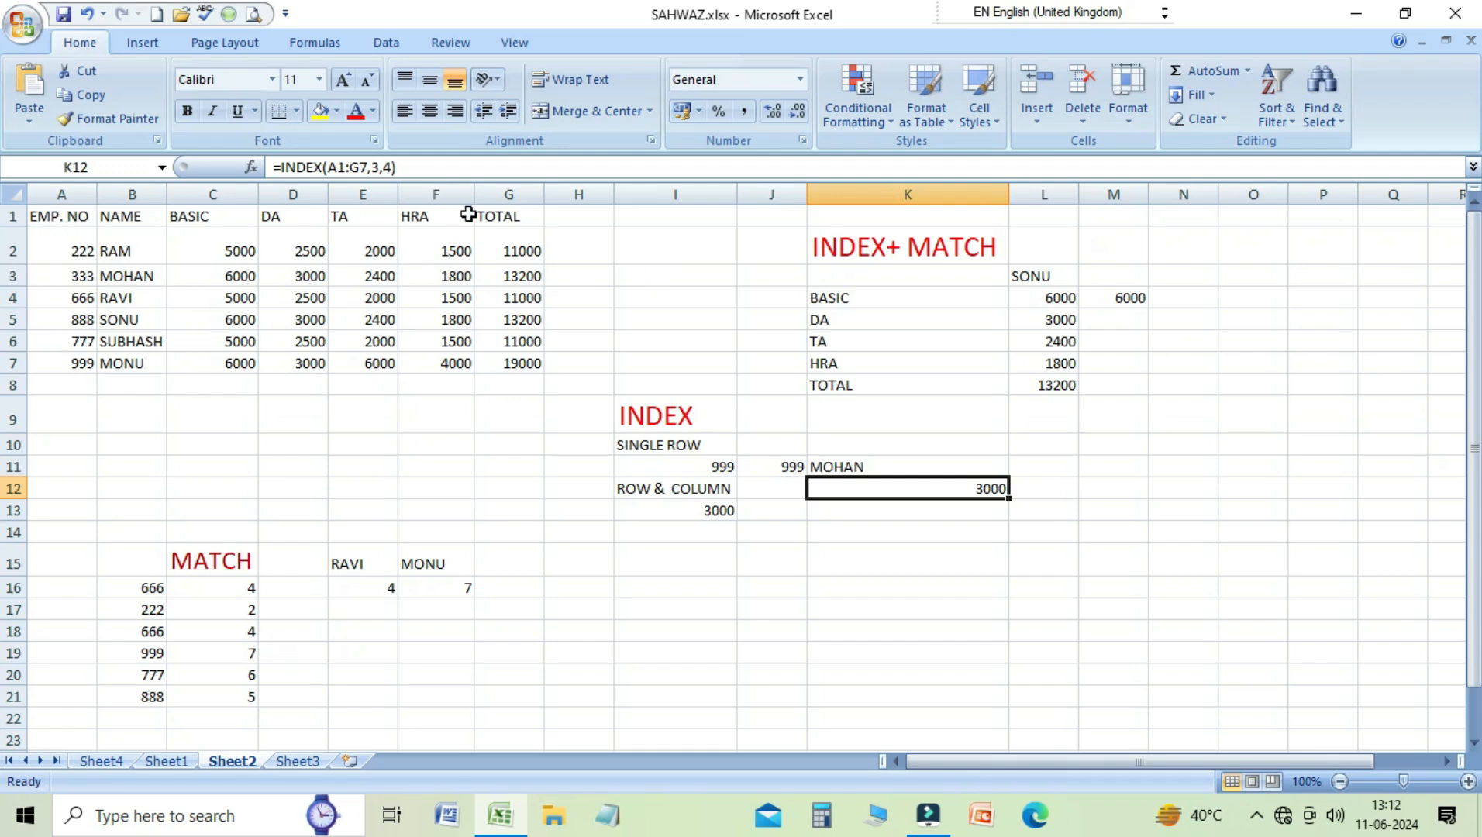
# Trace row 3 of the salary table from column A to D and compare it with the lookup in K12
pyautogui.click(82, 277)
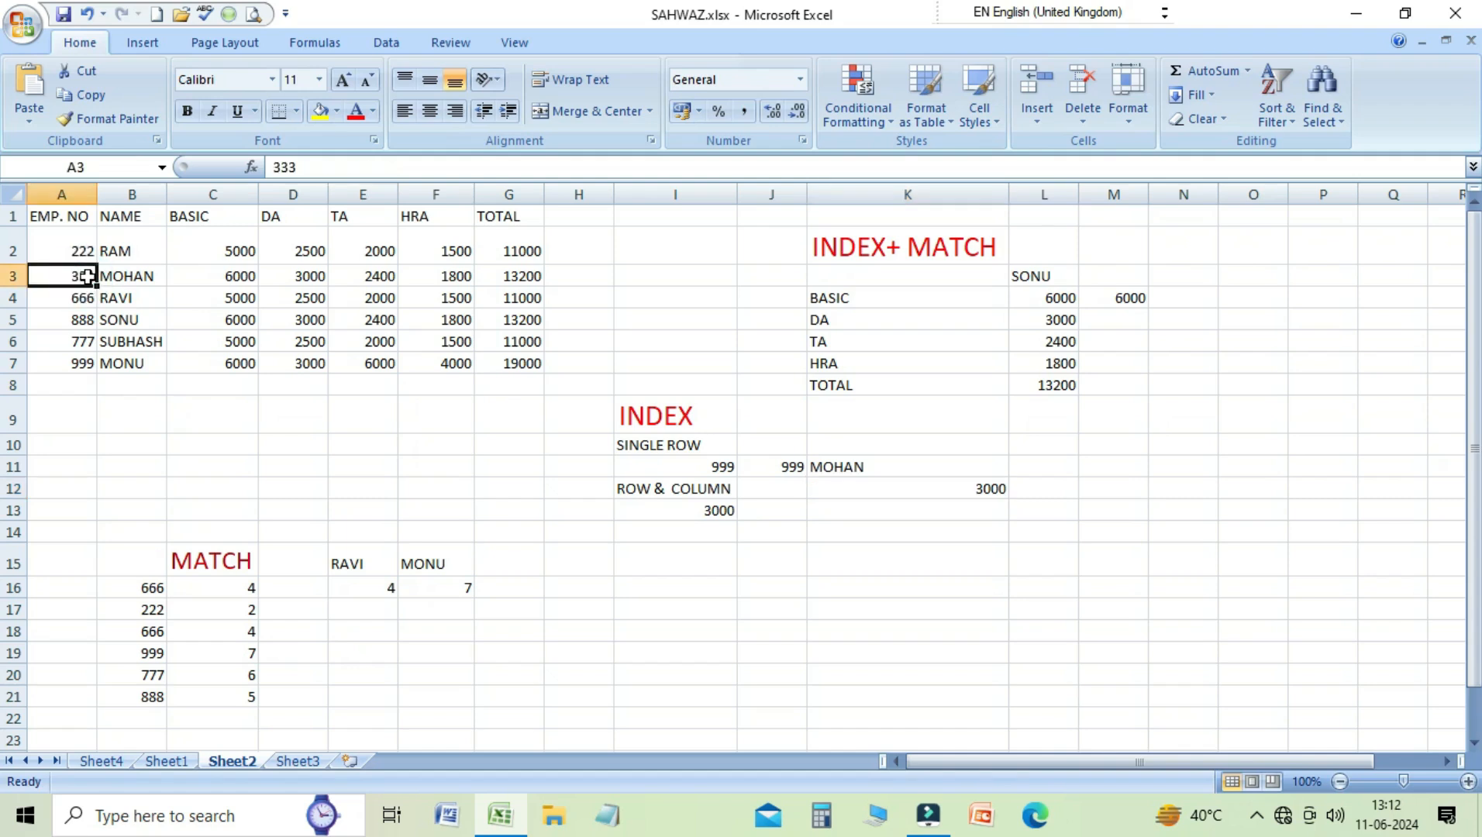
pyautogui.press('Right')
pyautogui.press('Right')
pyautogui.press('Right')
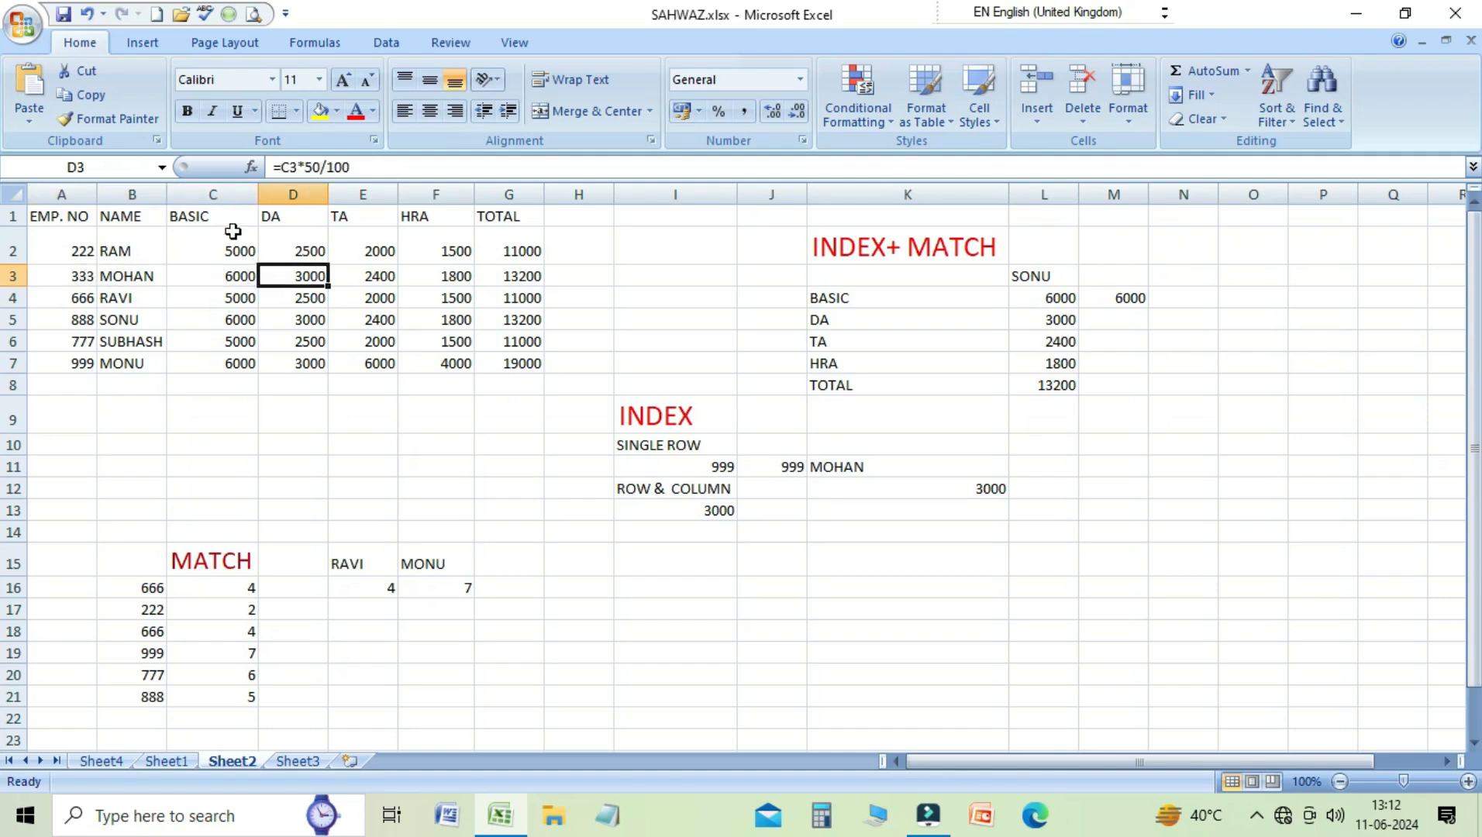
pyautogui.click(947, 483)
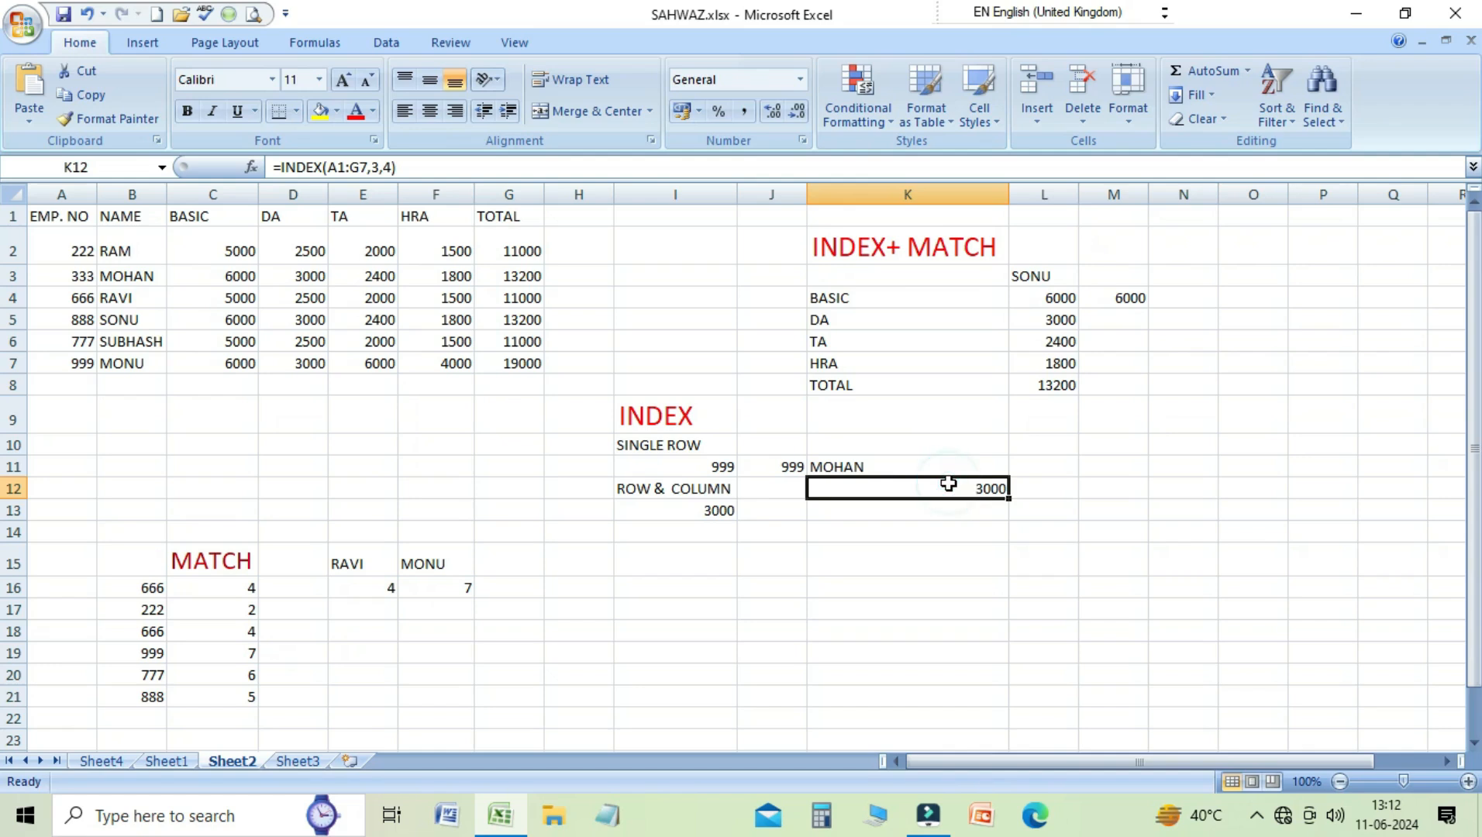
# Enter =INDEX(A1:G7,6,5) in cell K13 to look up row 6, column 5 of the salary table
pyautogui.click(912, 514)
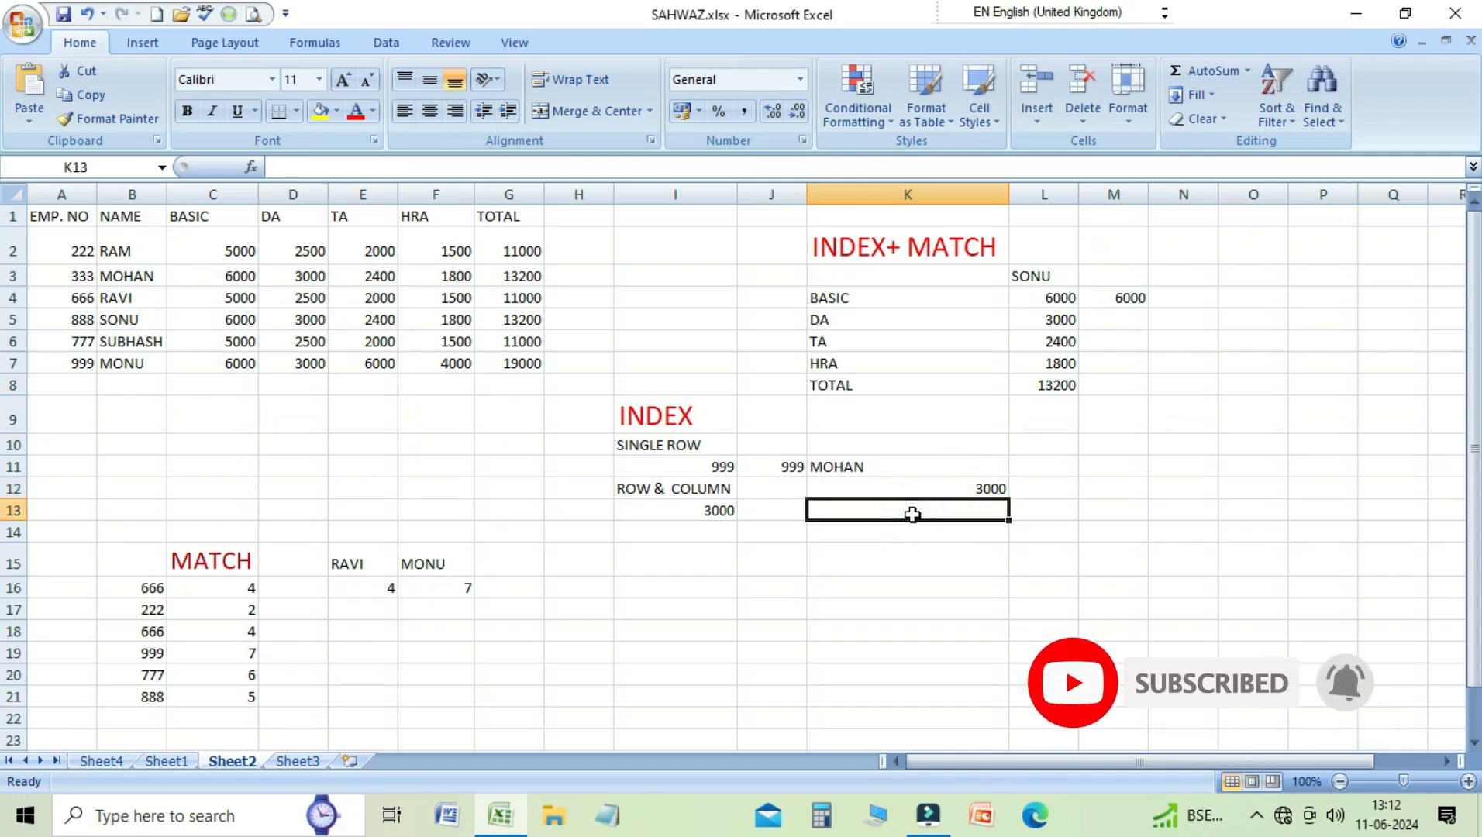
pyautogui.write('=INDEX')
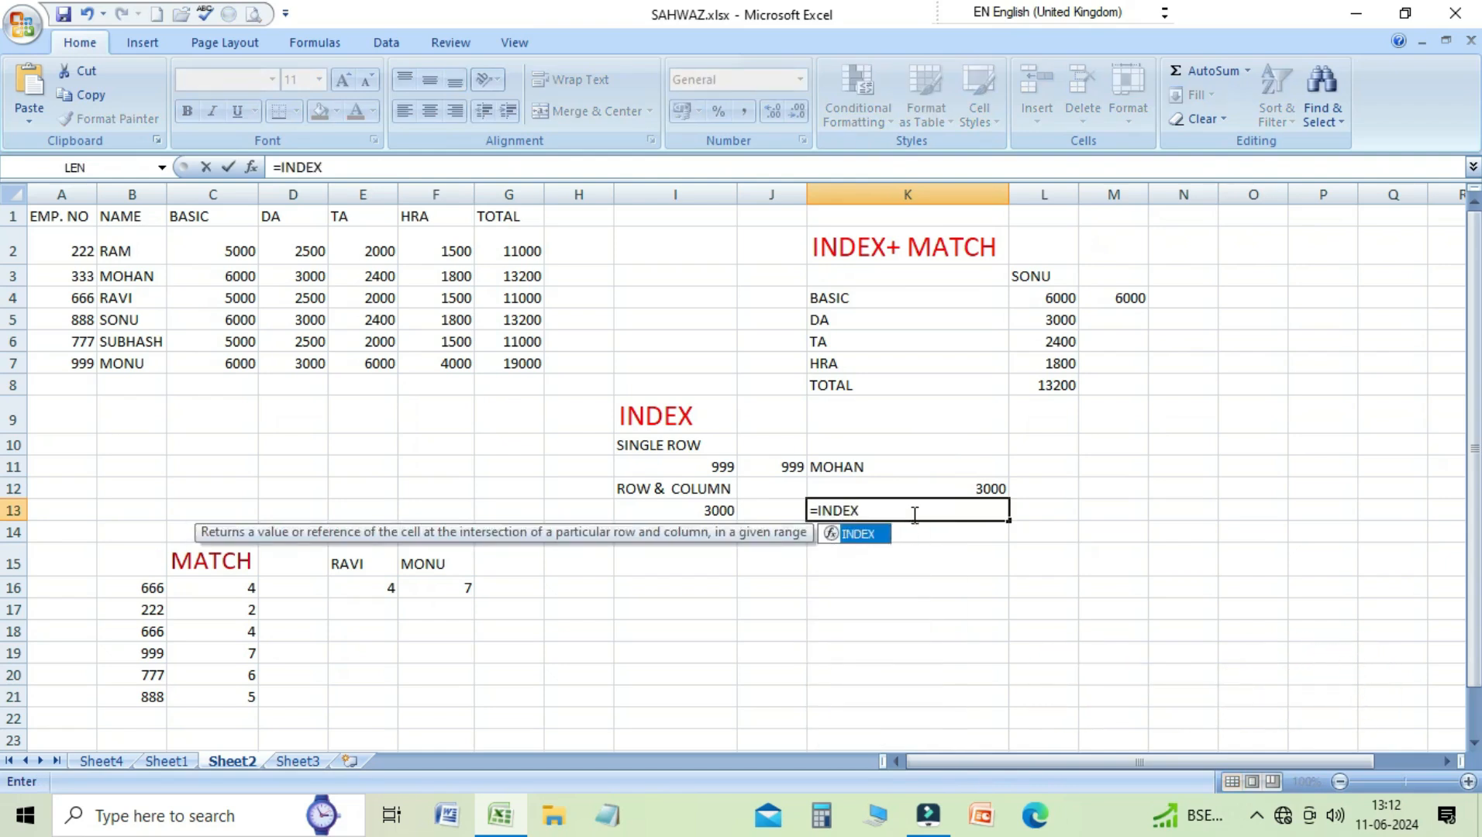
pyautogui.write('(')
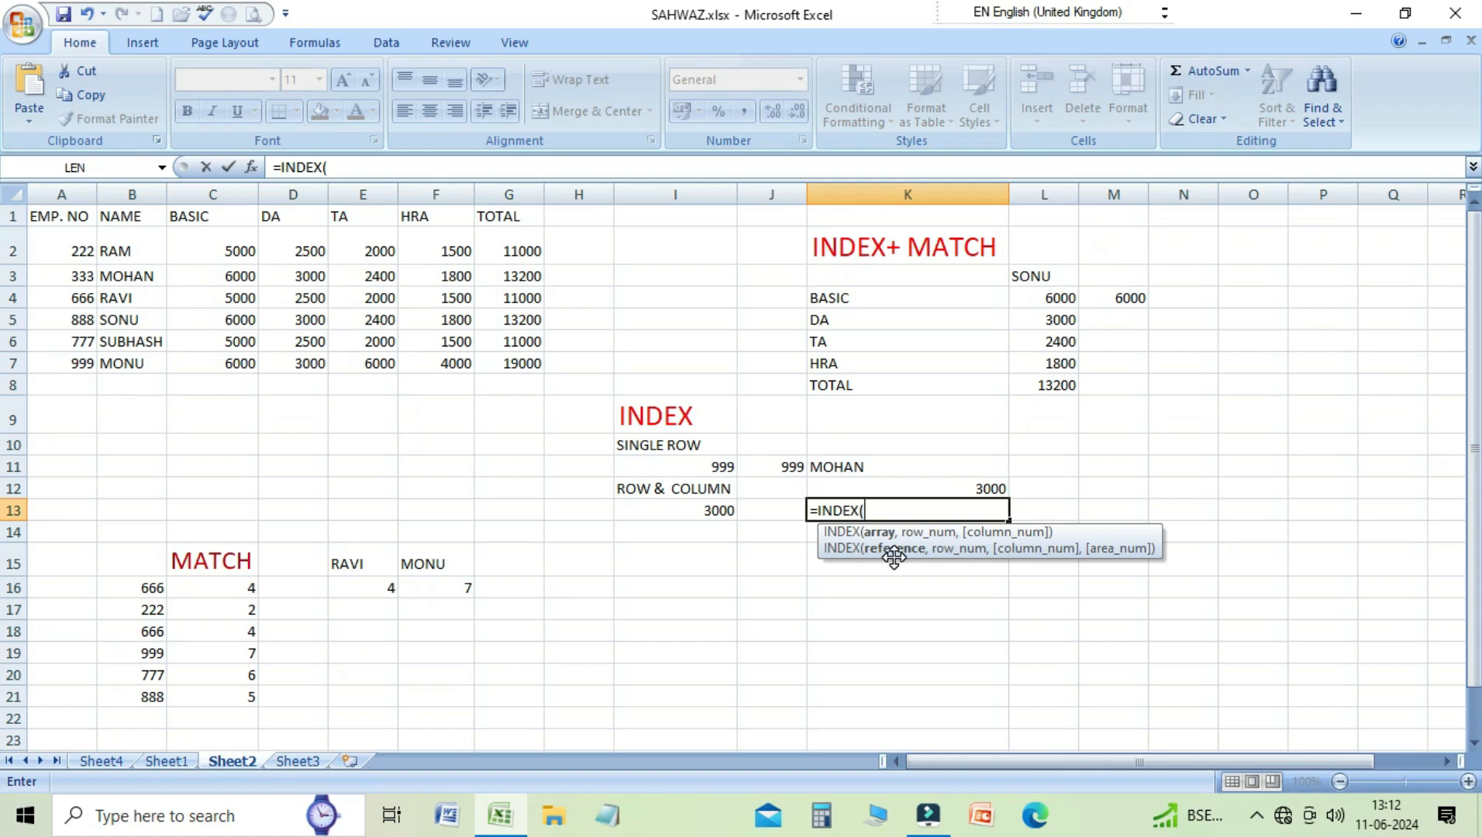
pyautogui.moveTo(48, 218); pyautogui.dragTo(504, 364)
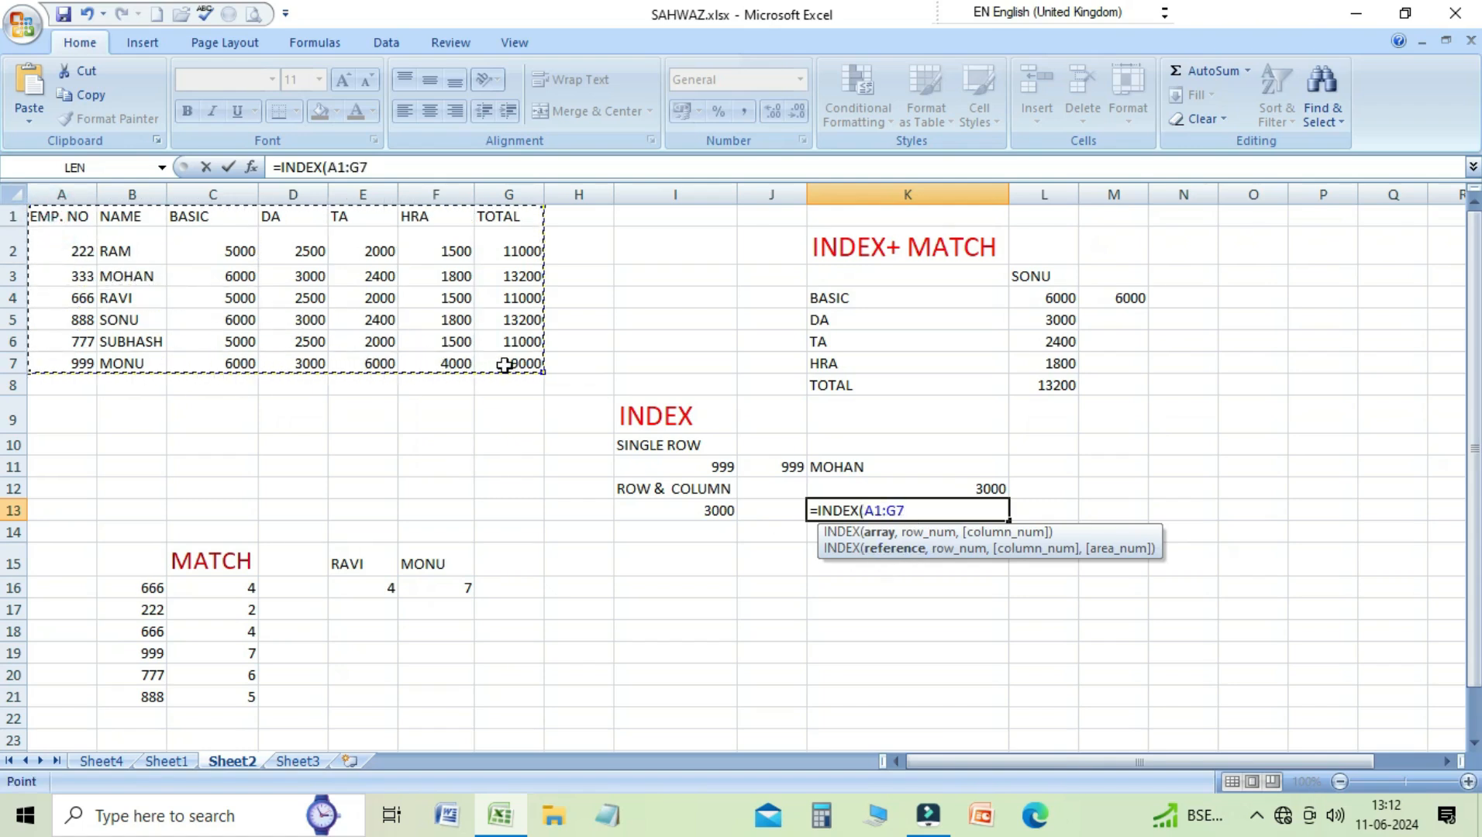
pyautogui.write(',')
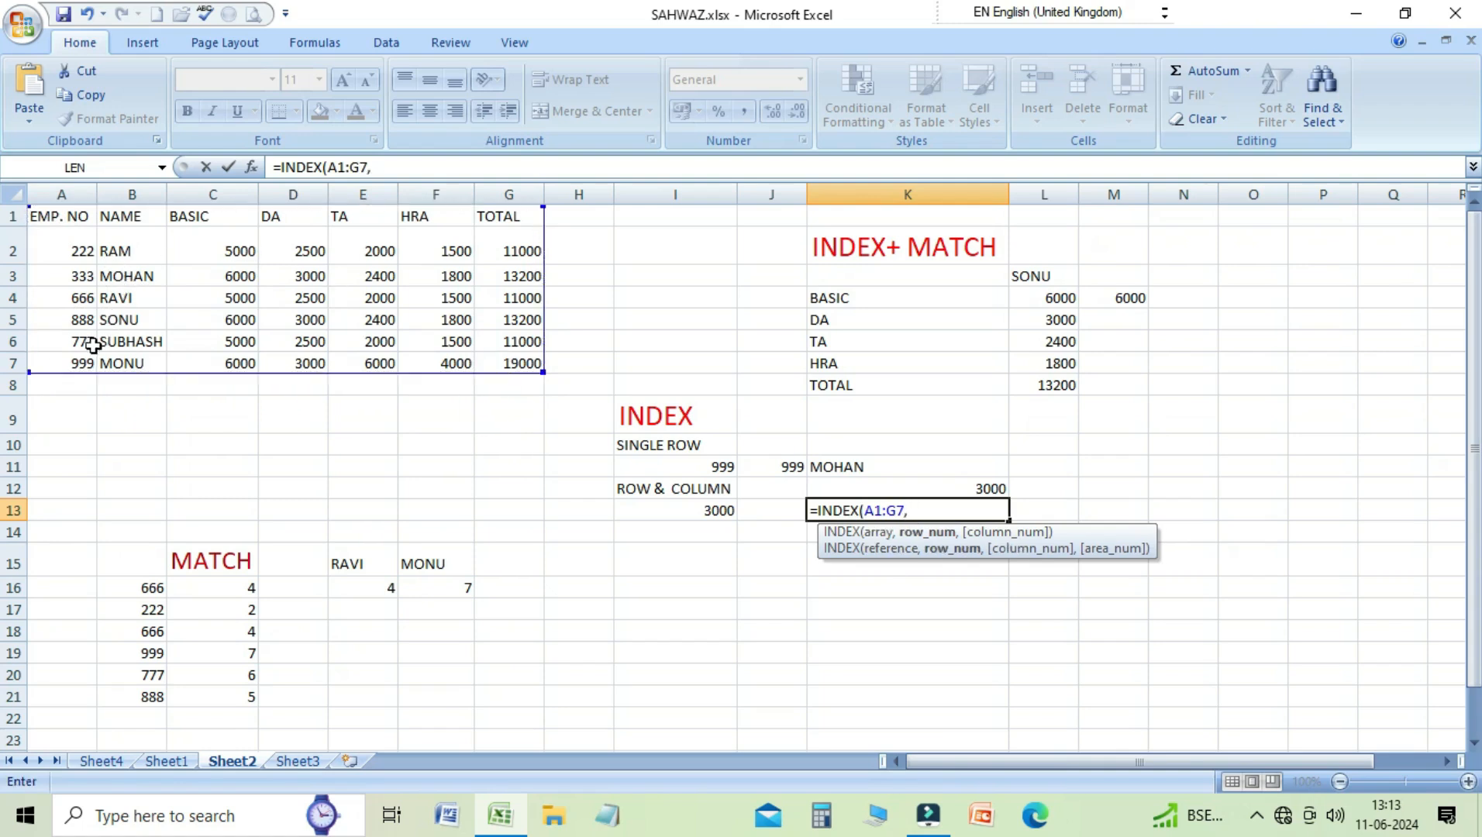
pyautogui.write('6,')
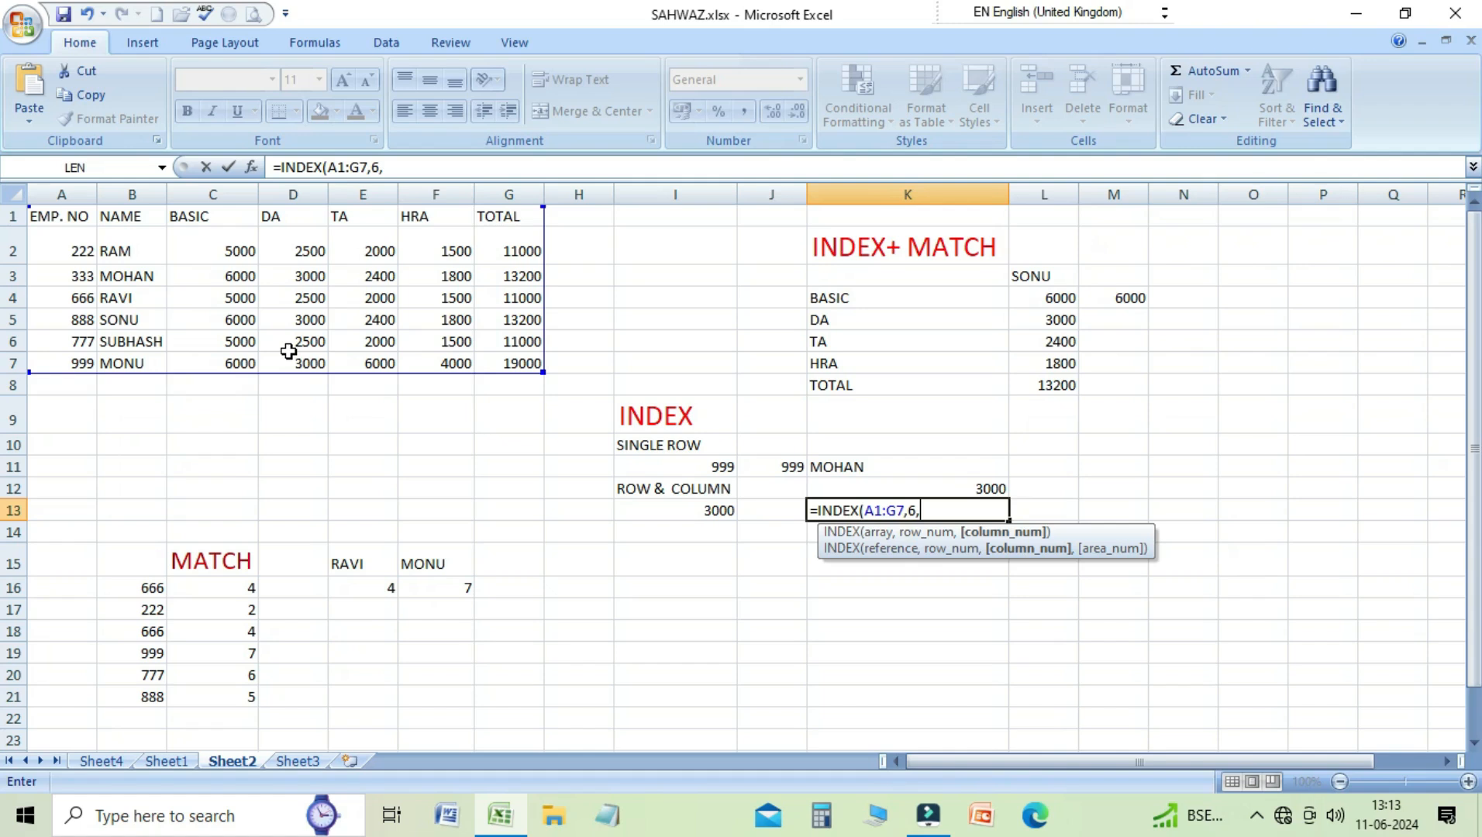
pyautogui.write('5)')
pyautogui.press('Return')
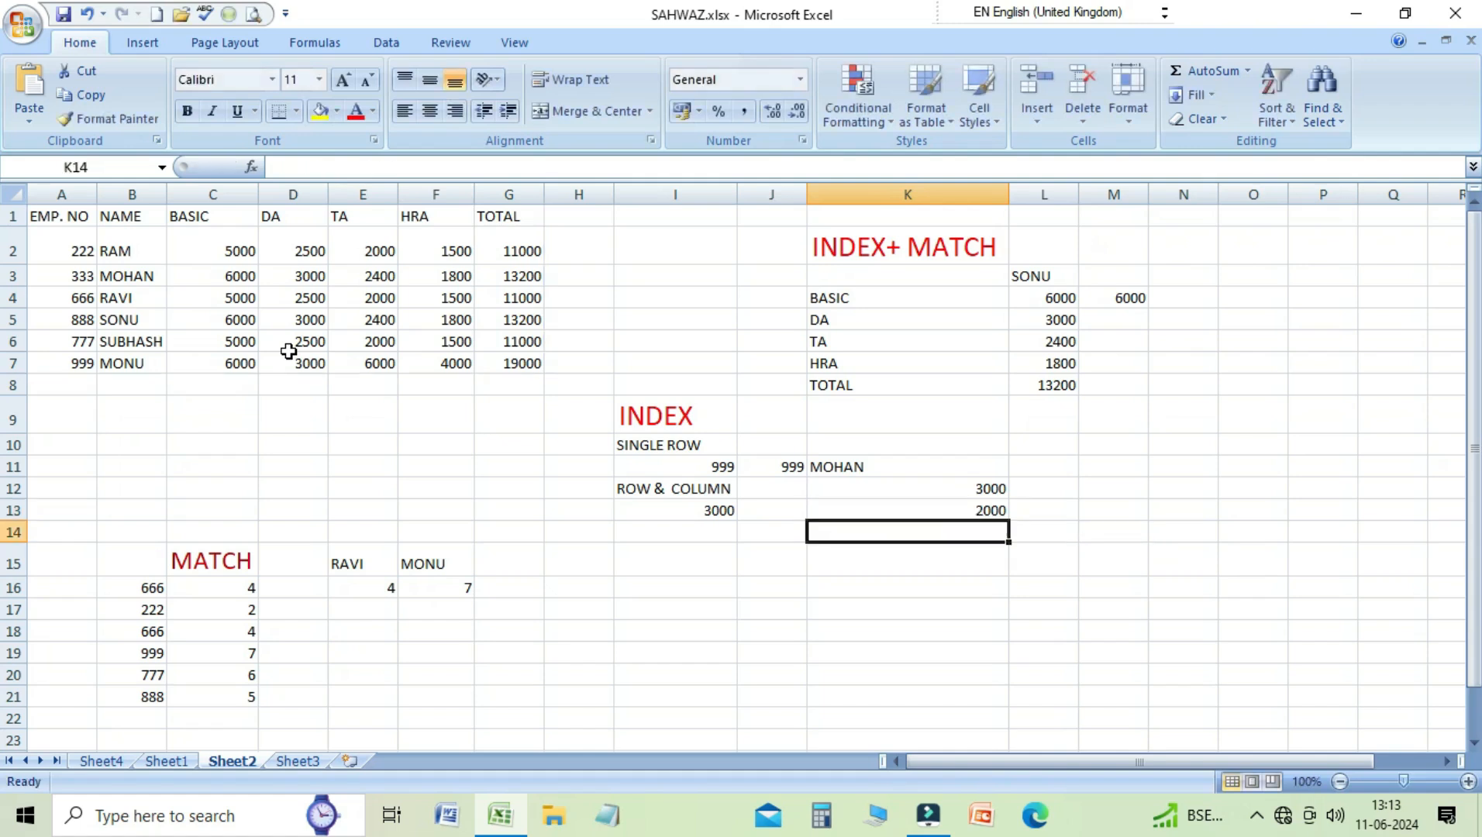
# Compare the lookup formula in K13 with row 6 of the salary table, starting from cell A6
pyautogui.press('Up')
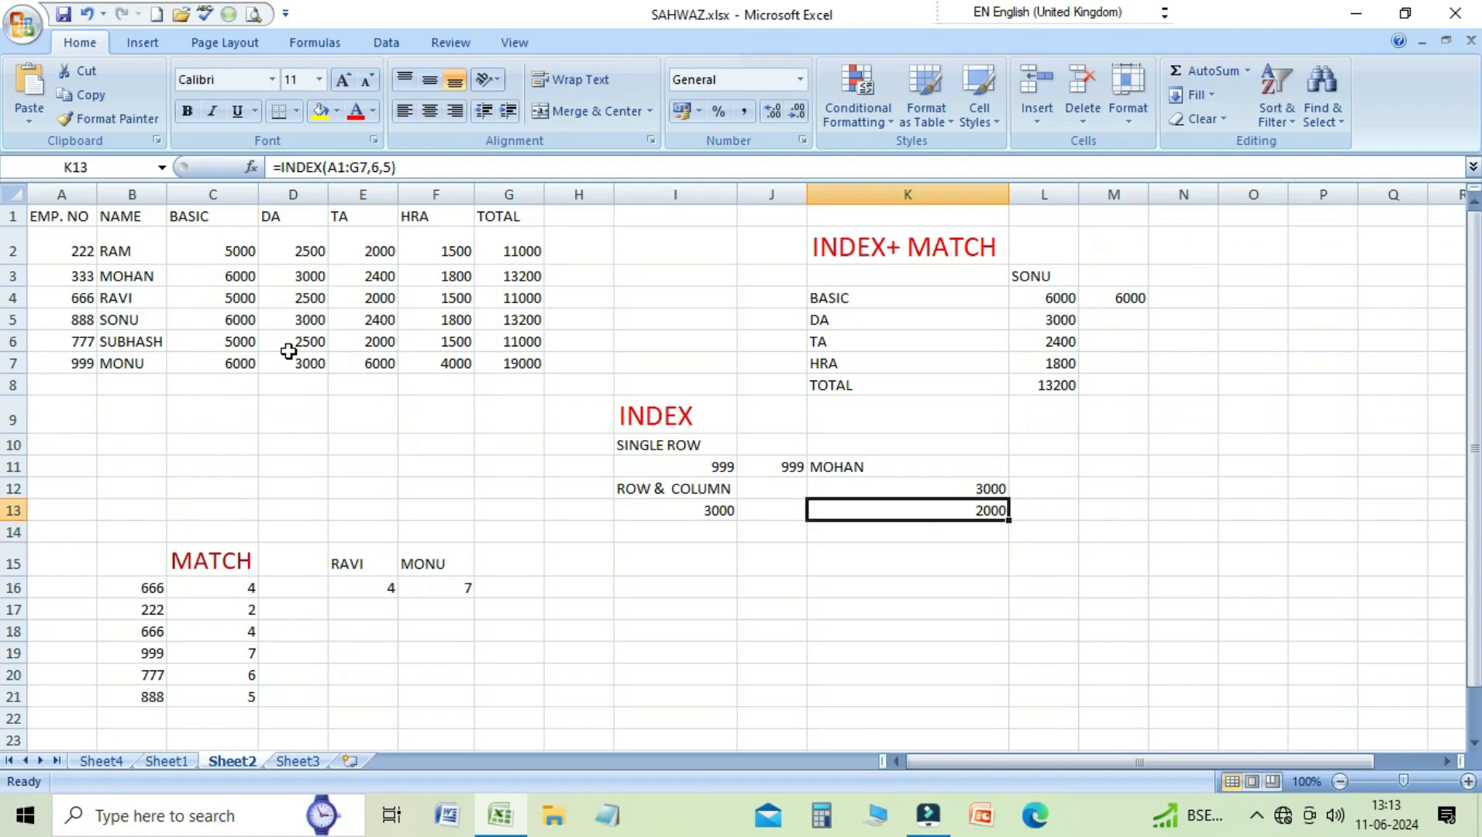
pyautogui.click(76, 344)
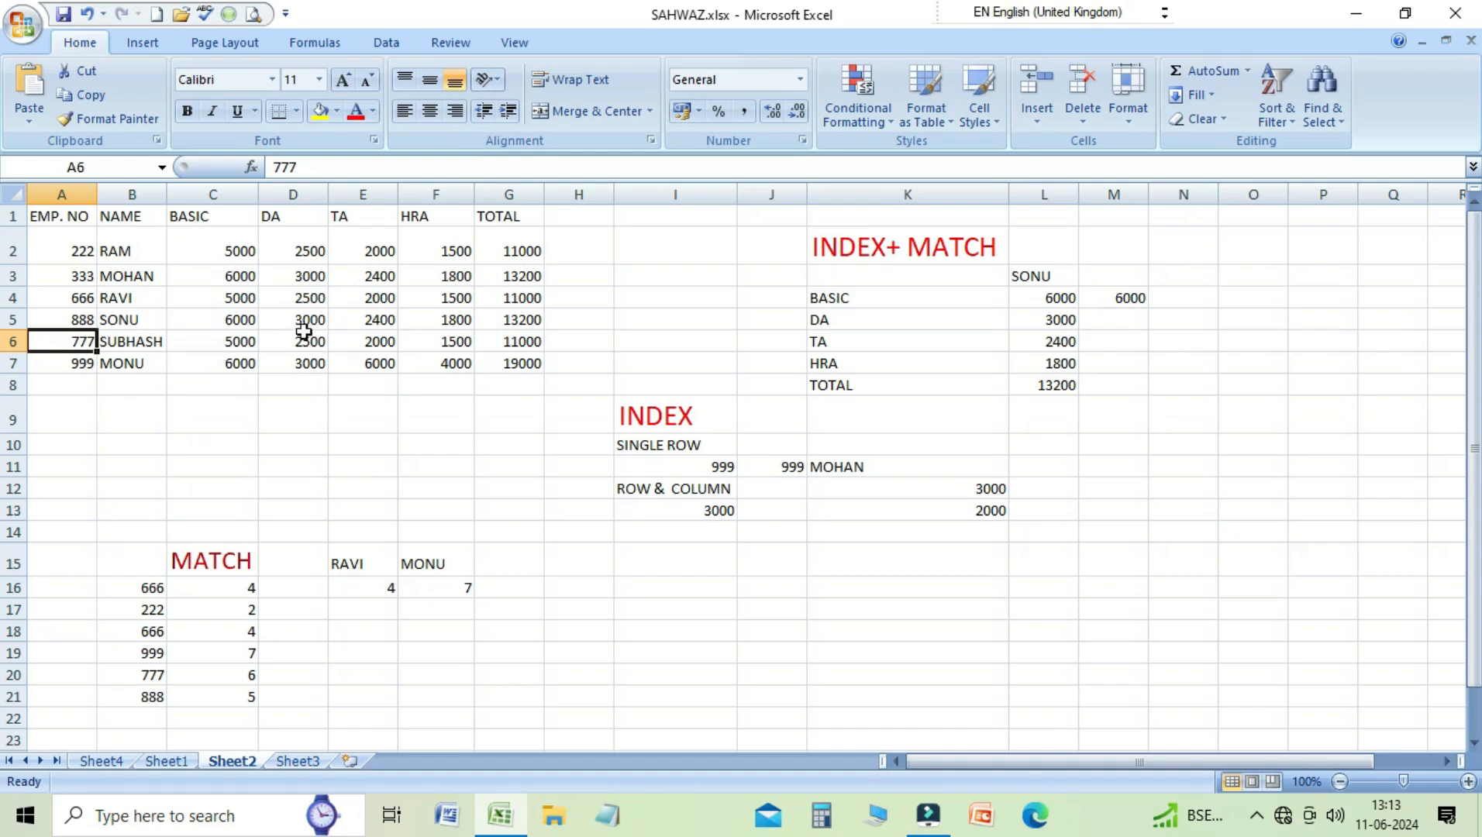
pyautogui.click(941, 514)
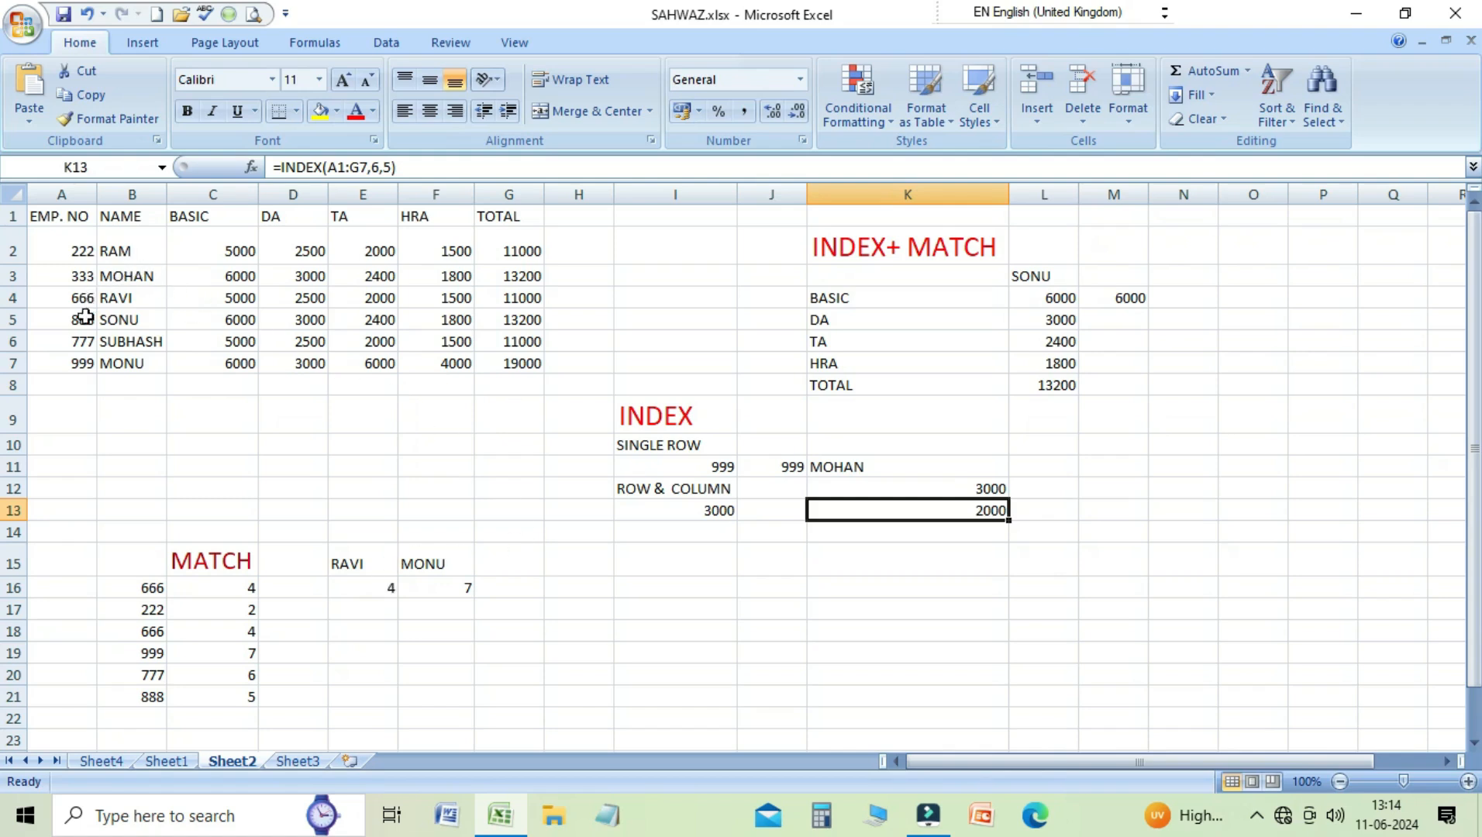
# Enter =MATCH(E15,B1:B7) in cell E16 to find the position of the E15 name in the NAME column
pyautogui.click(376, 595)
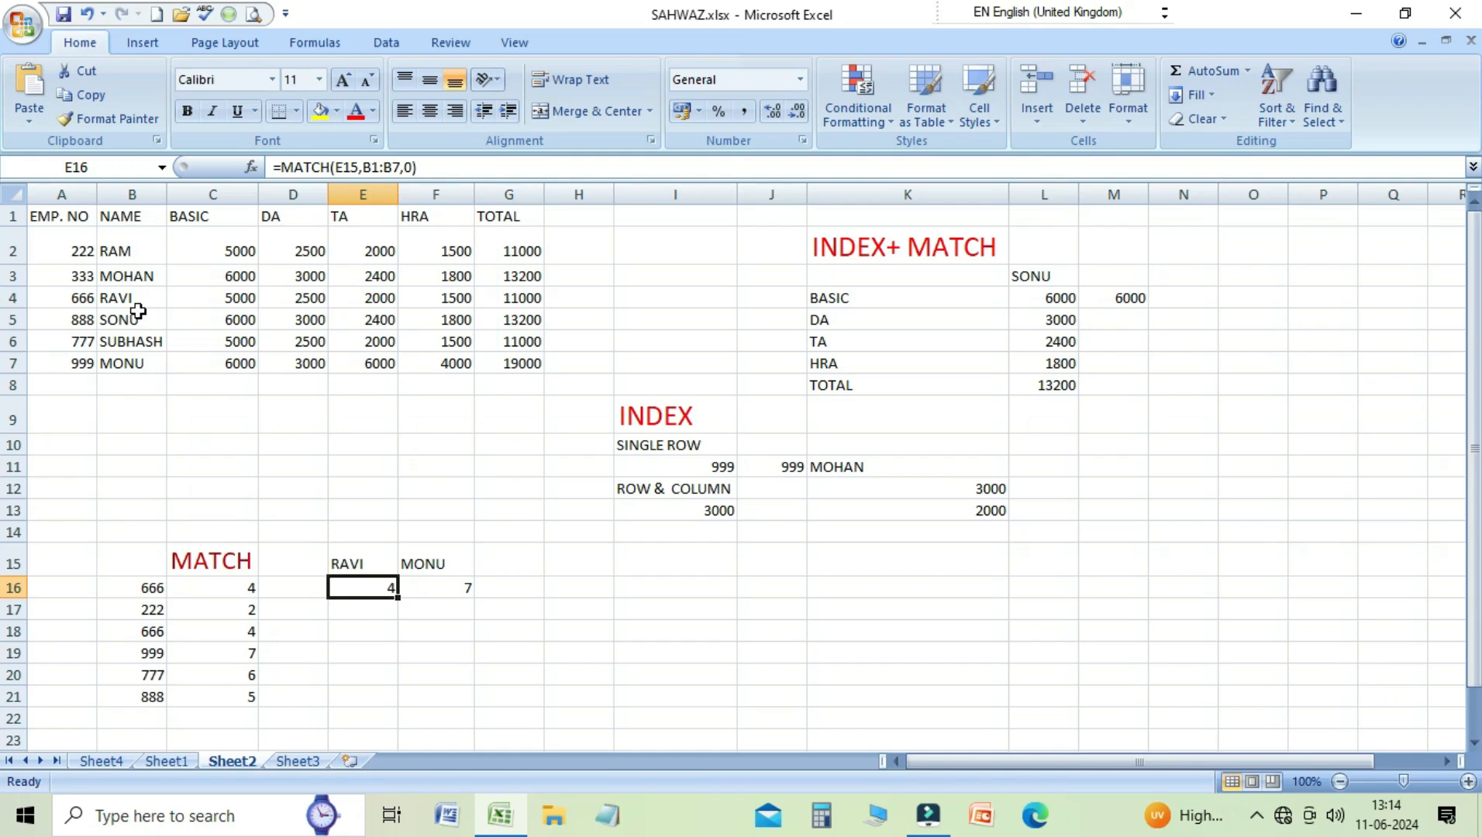
pyautogui.write('=')
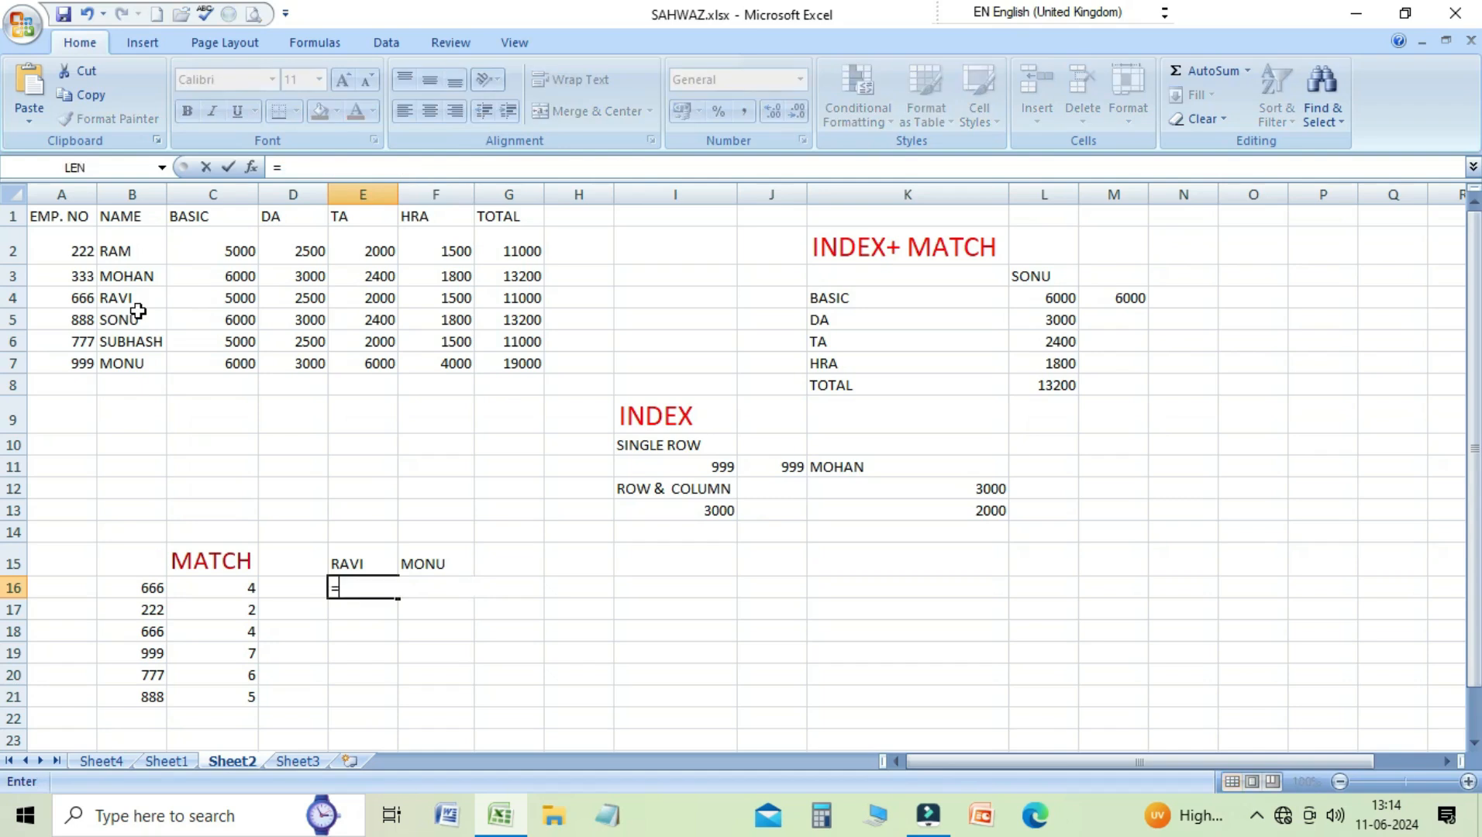
pyautogui.write('MATCH')
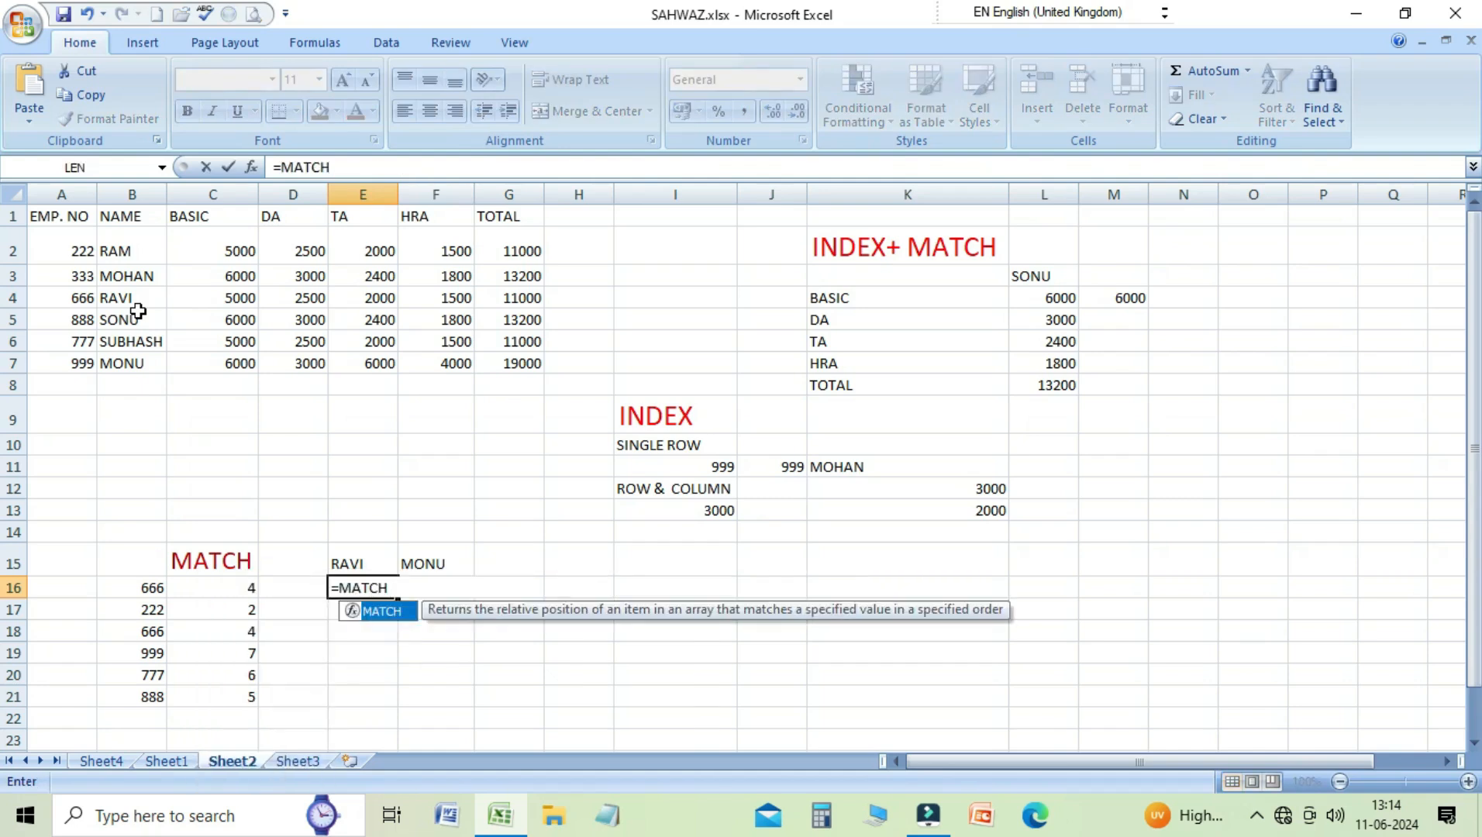
pyautogui.write('(')
pyautogui.press('BackSpace')
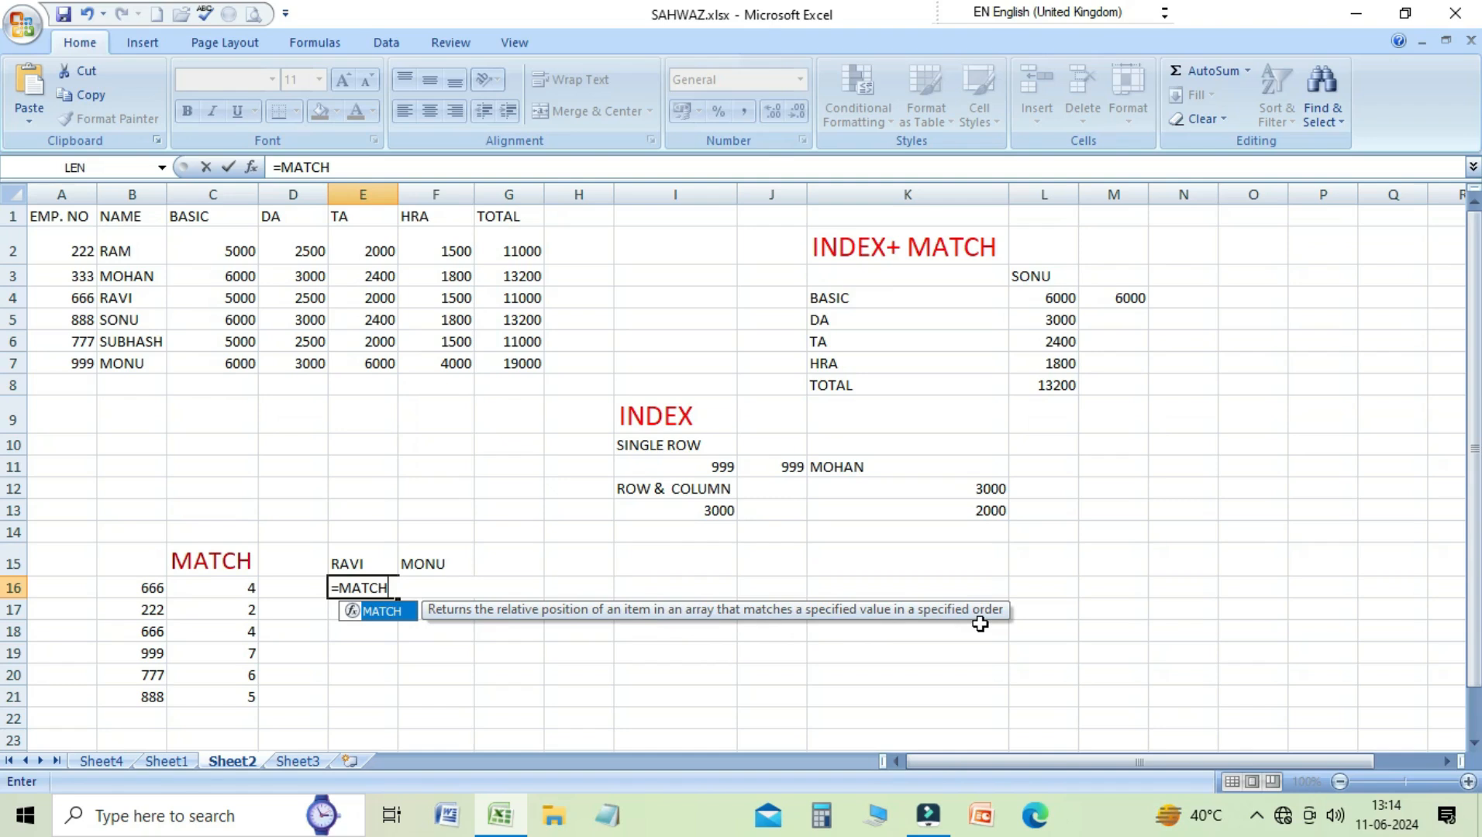
pyautogui.write('(')
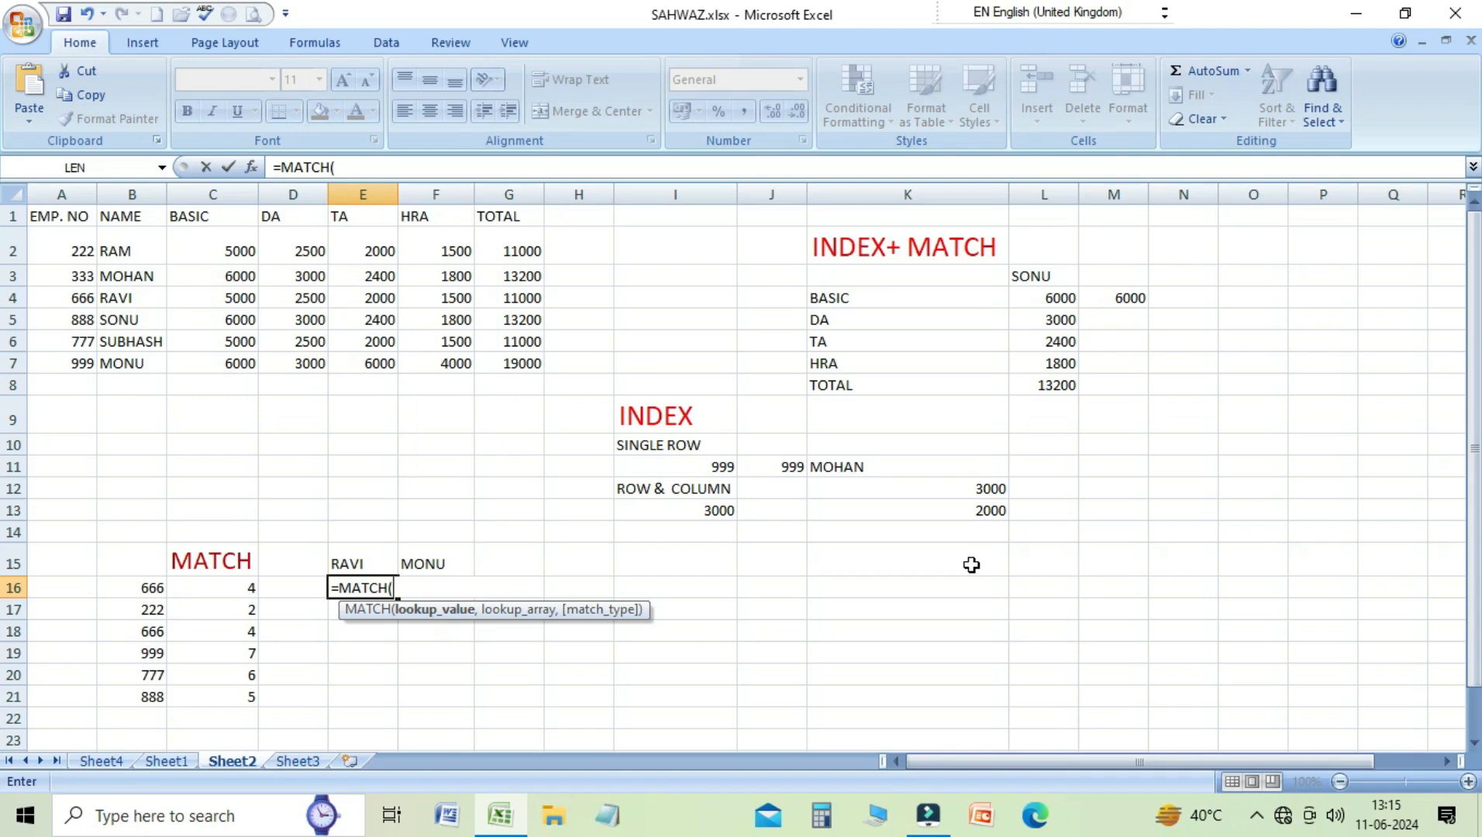
pyautogui.click(359, 564)
pyautogui.write(',')
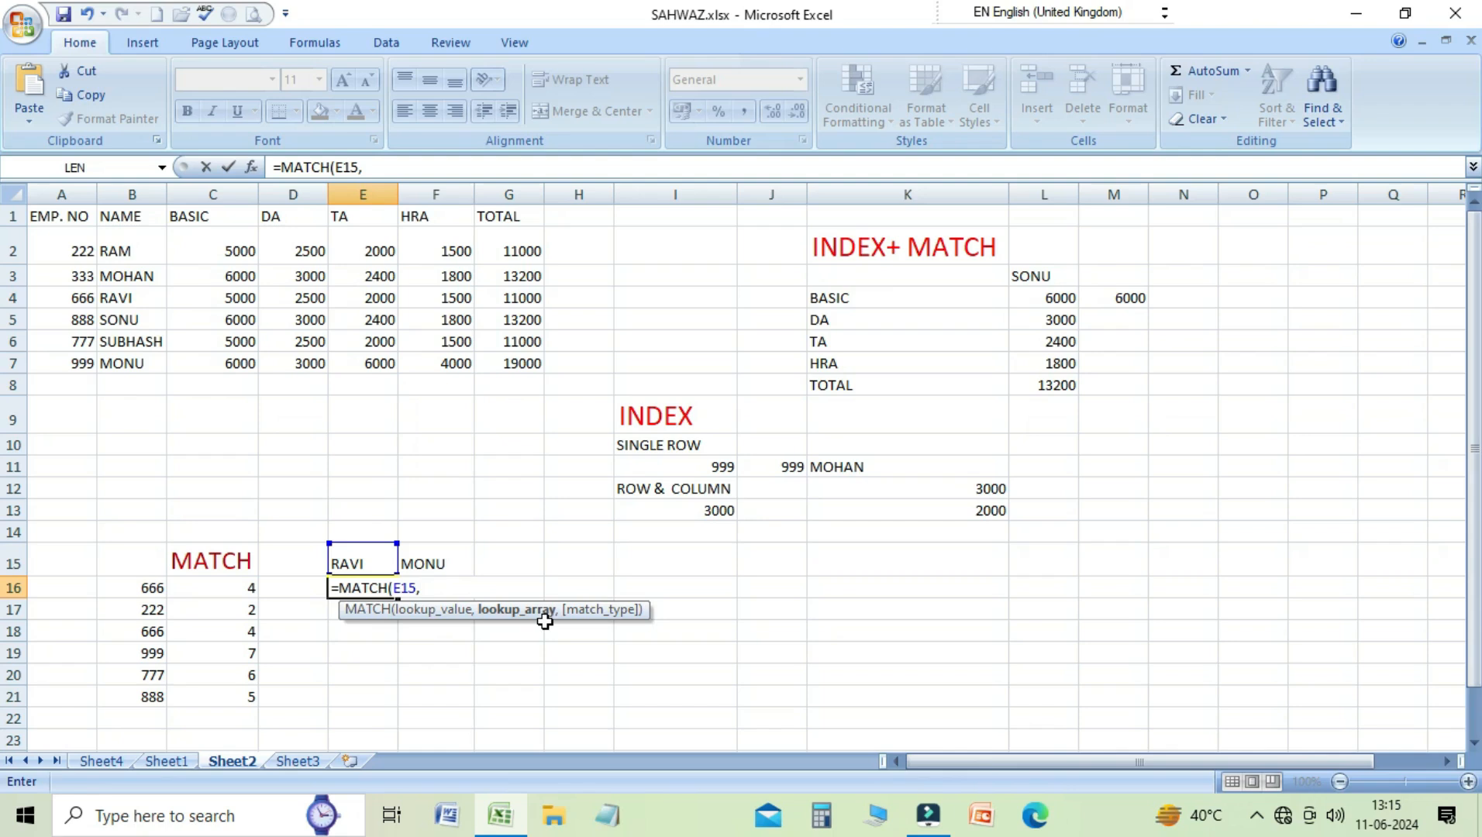
pyautogui.moveTo(132, 220); pyautogui.dragTo(128, 376)
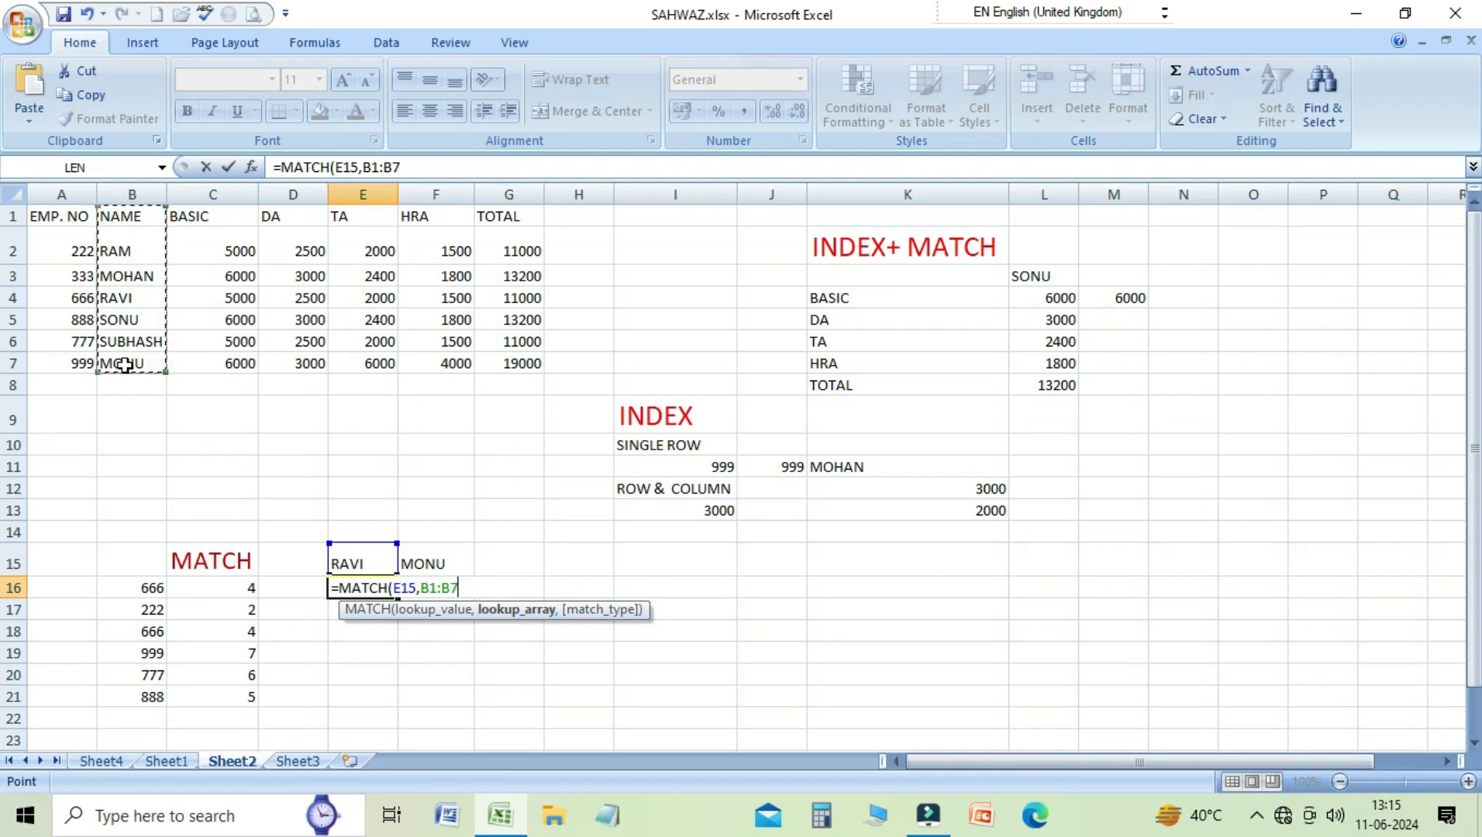
pyautogui.write(')')
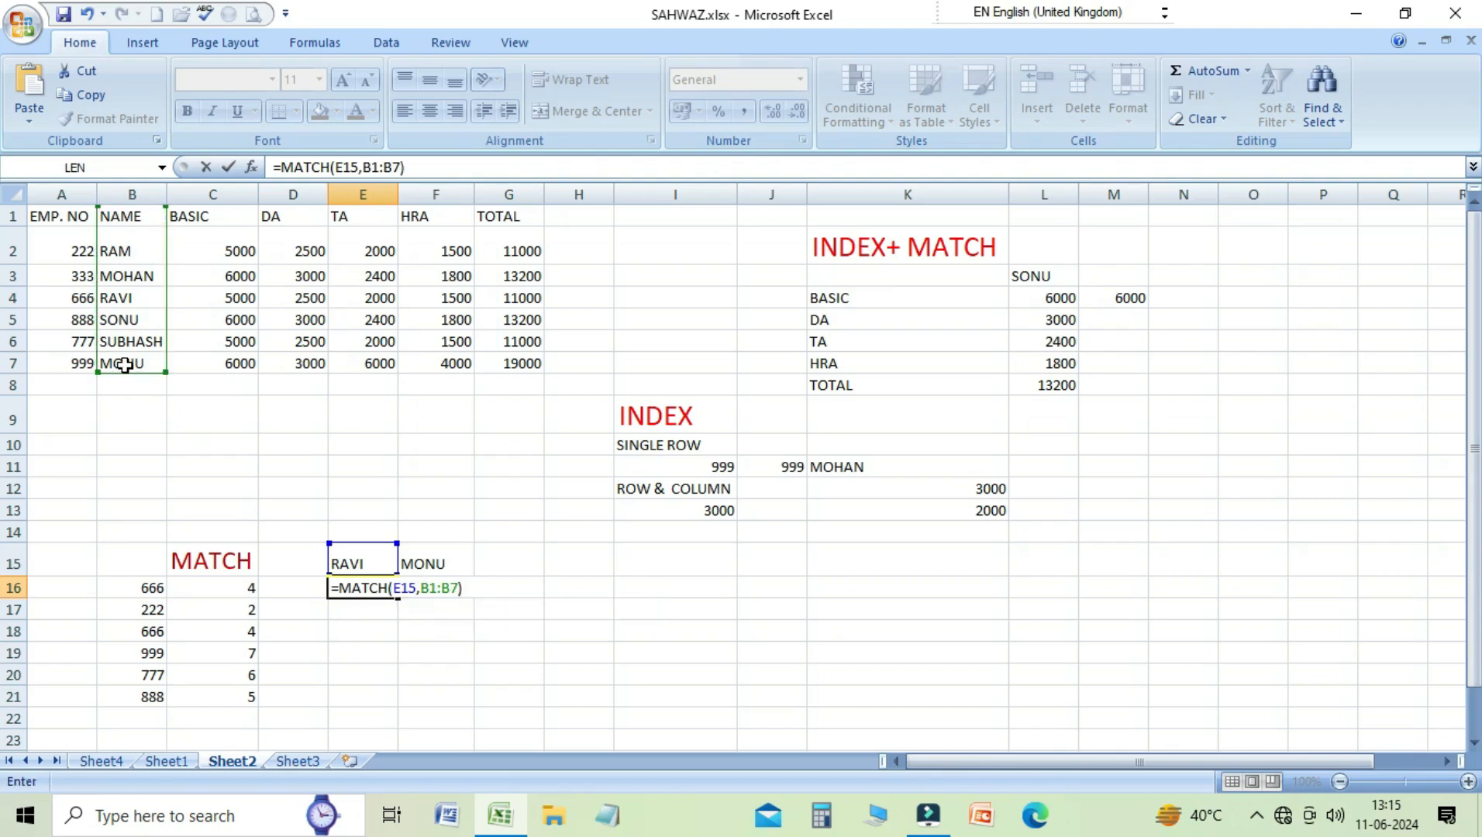
pyautogui.press('Return')
pyautogui.press('Up')
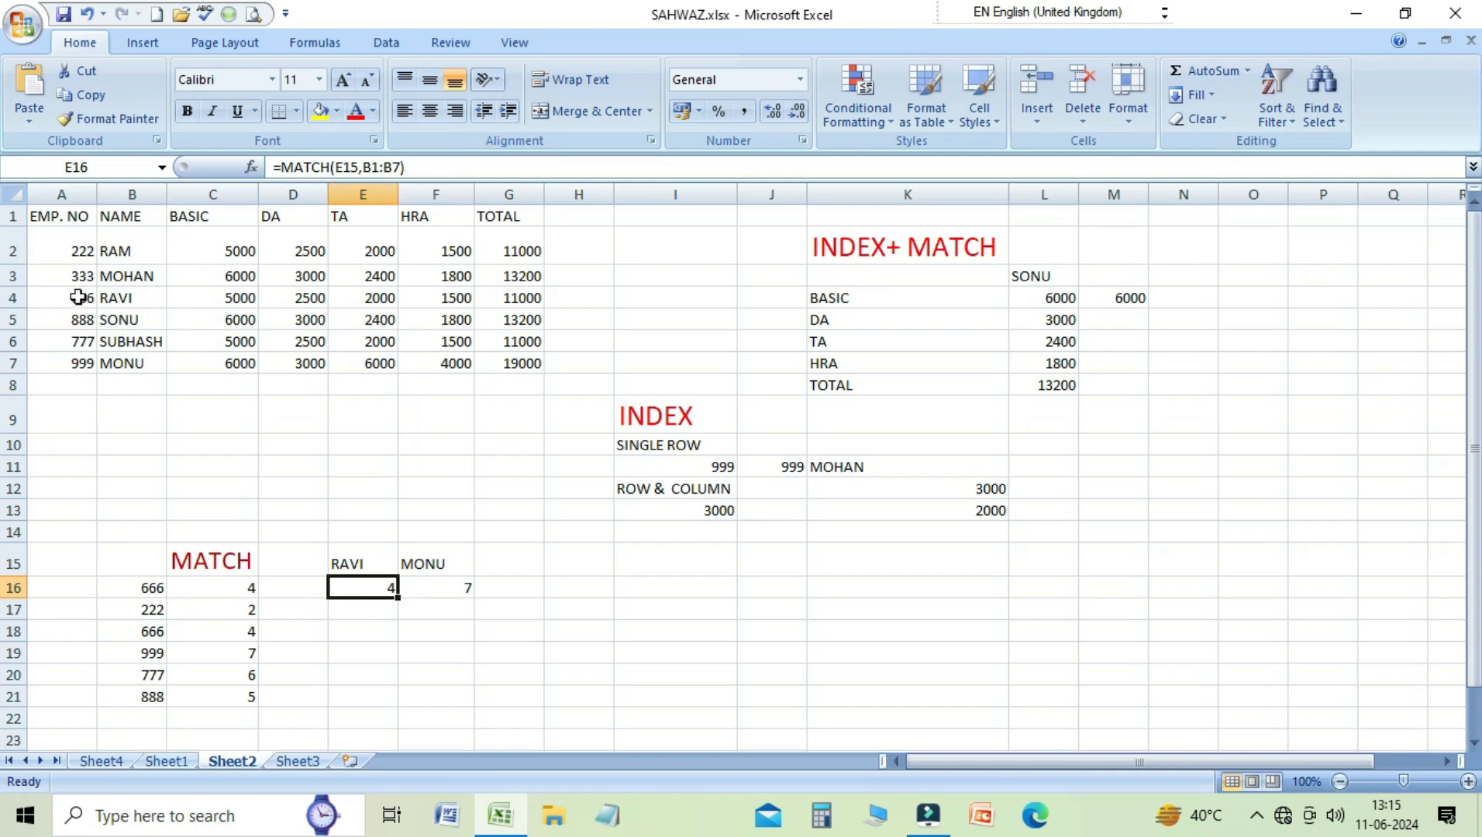
# Count down the NAME column from B1 to B4 and compare the position with the MATCH result in E16
pyautogui.click(118, 217)
pyautogui.click(116, 251)
pyautogui.click(116, 277)
pyautogui.click(113, 301)
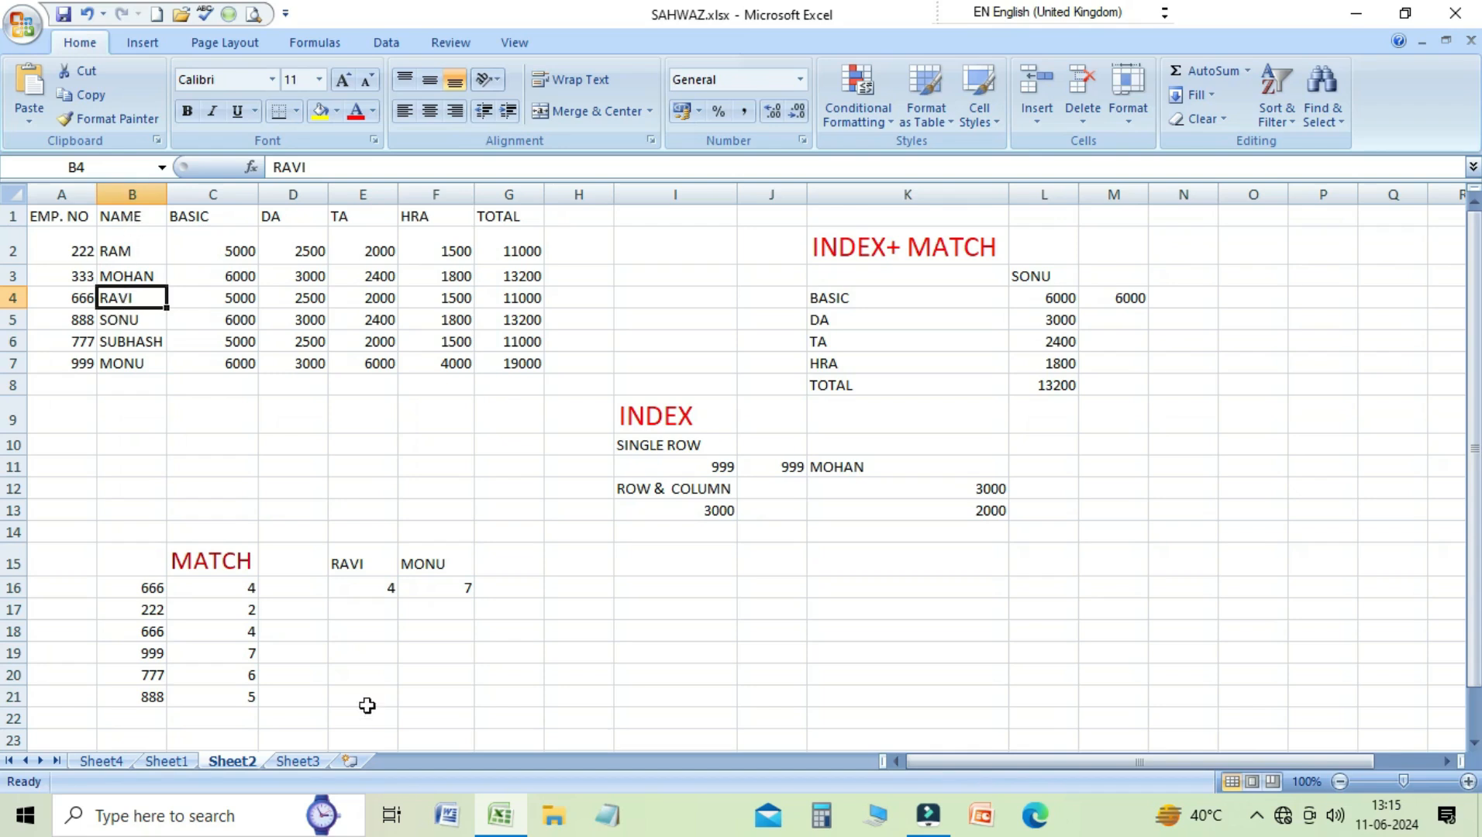
pyautogui.click(390, 591)
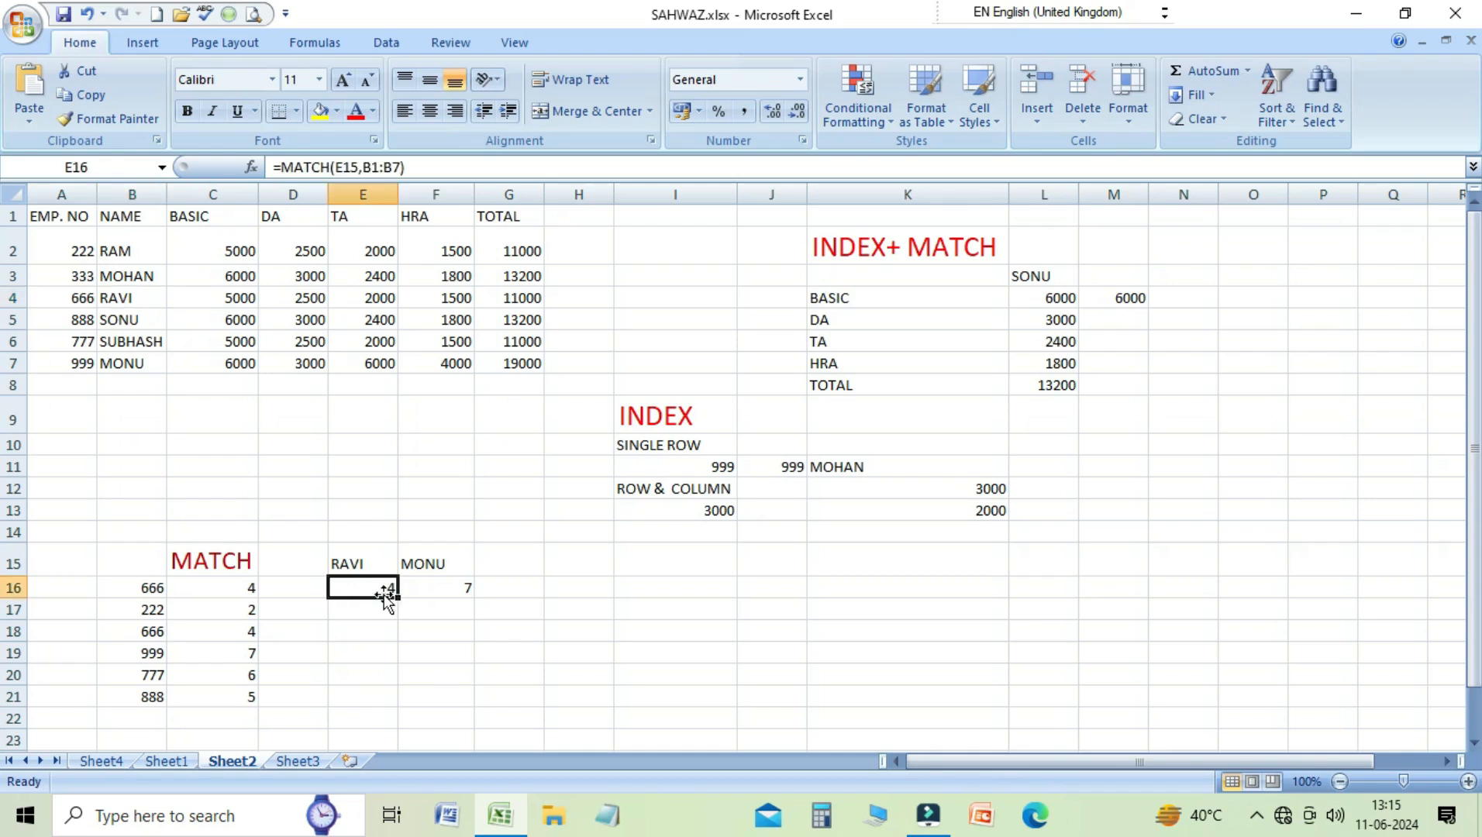
# Enter =MATCH(F15,B1:B7) in cell F16 to find the position of the F15 name in the NAME column
pyautogui.click(428, 590)
pyautogui.write('=')
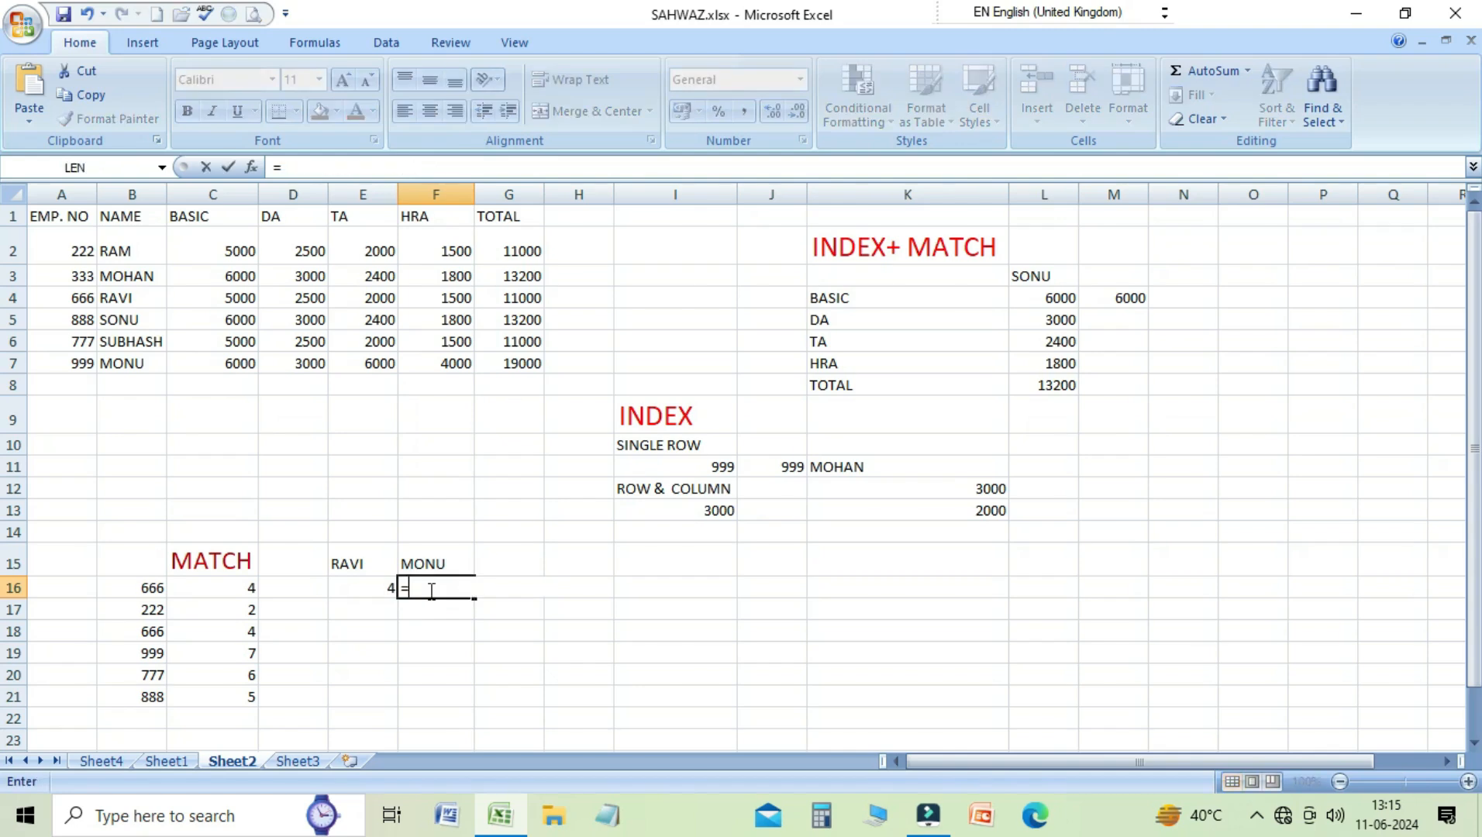
pyautogui.write('MATC')
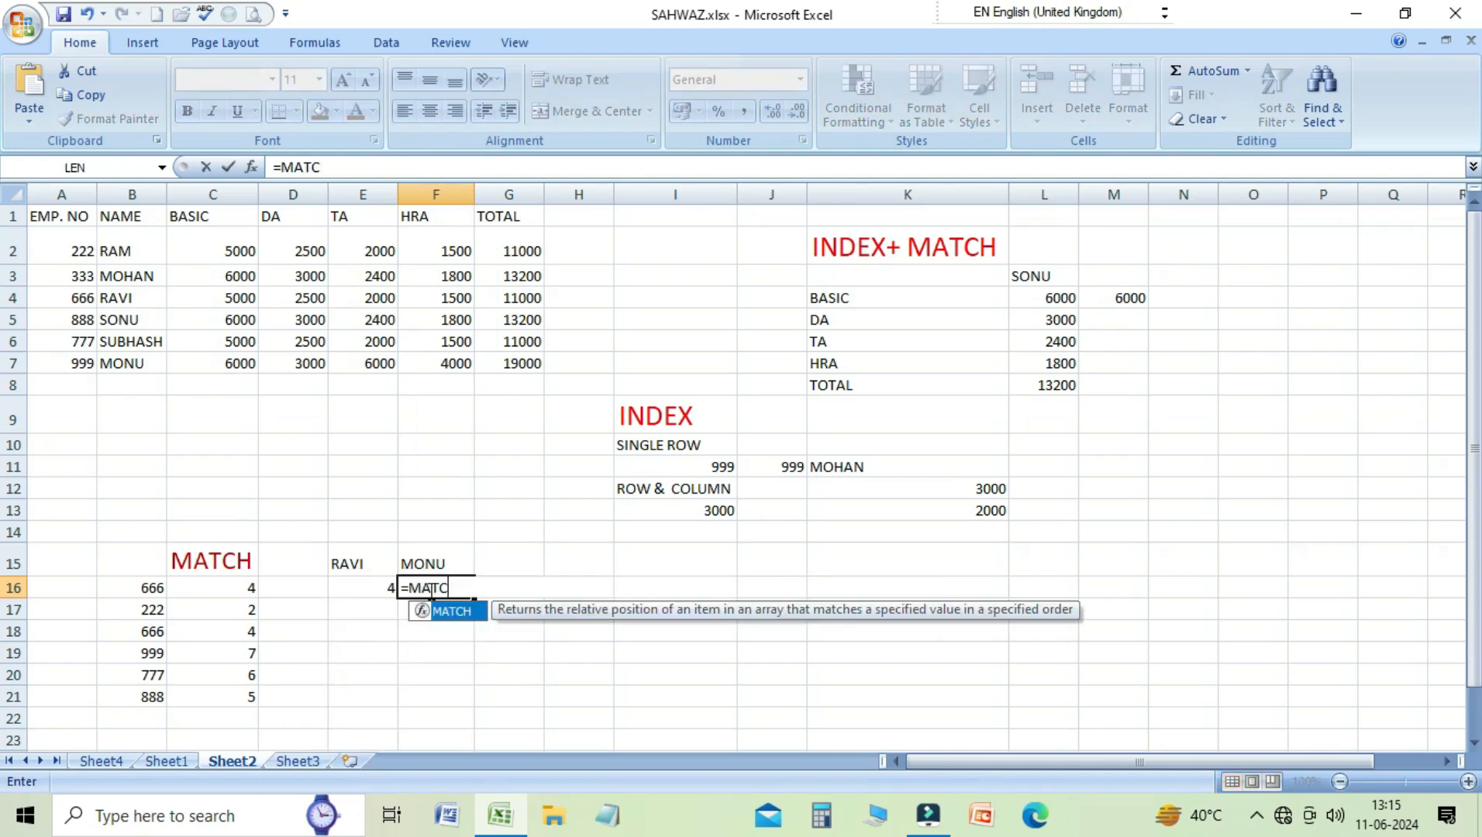
pyautogui.write('H(')
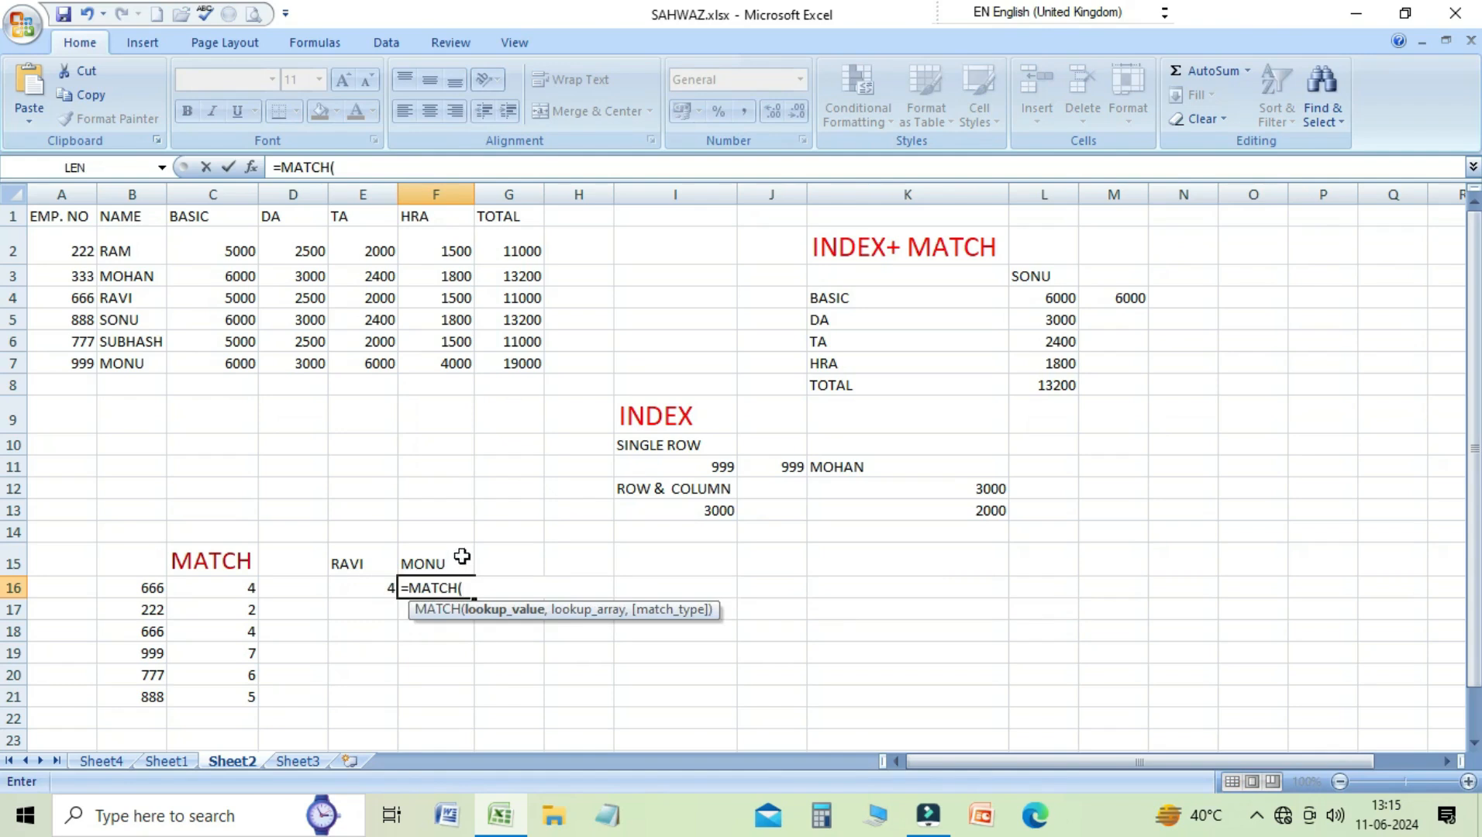
pyautogui.click(436, 564)
pyautogui.write(',')
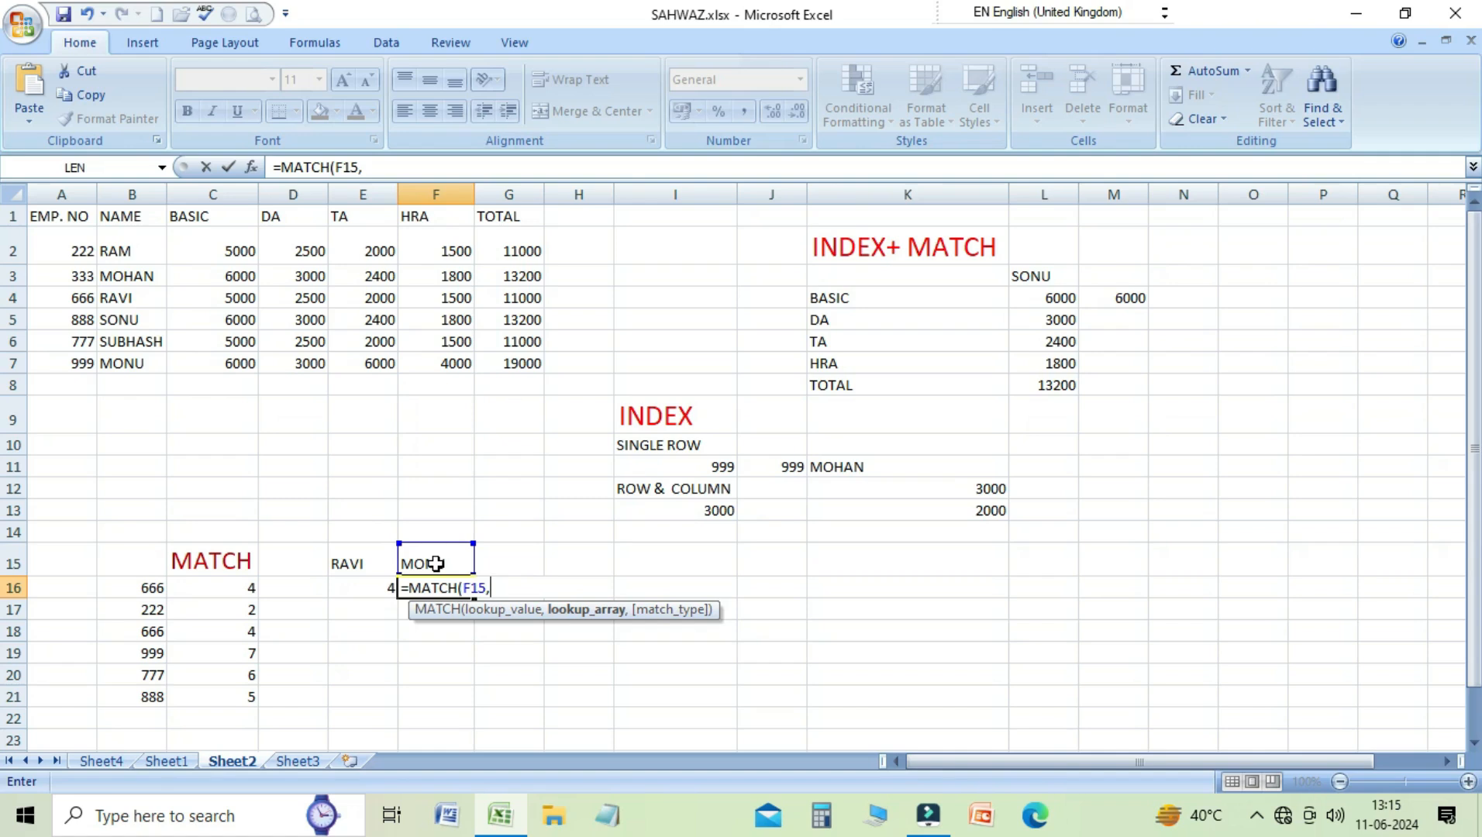
pyautogui.click(129, 216)
pyautogui.moveTo(128, 216); pyautogui.dragTo(127, 365)
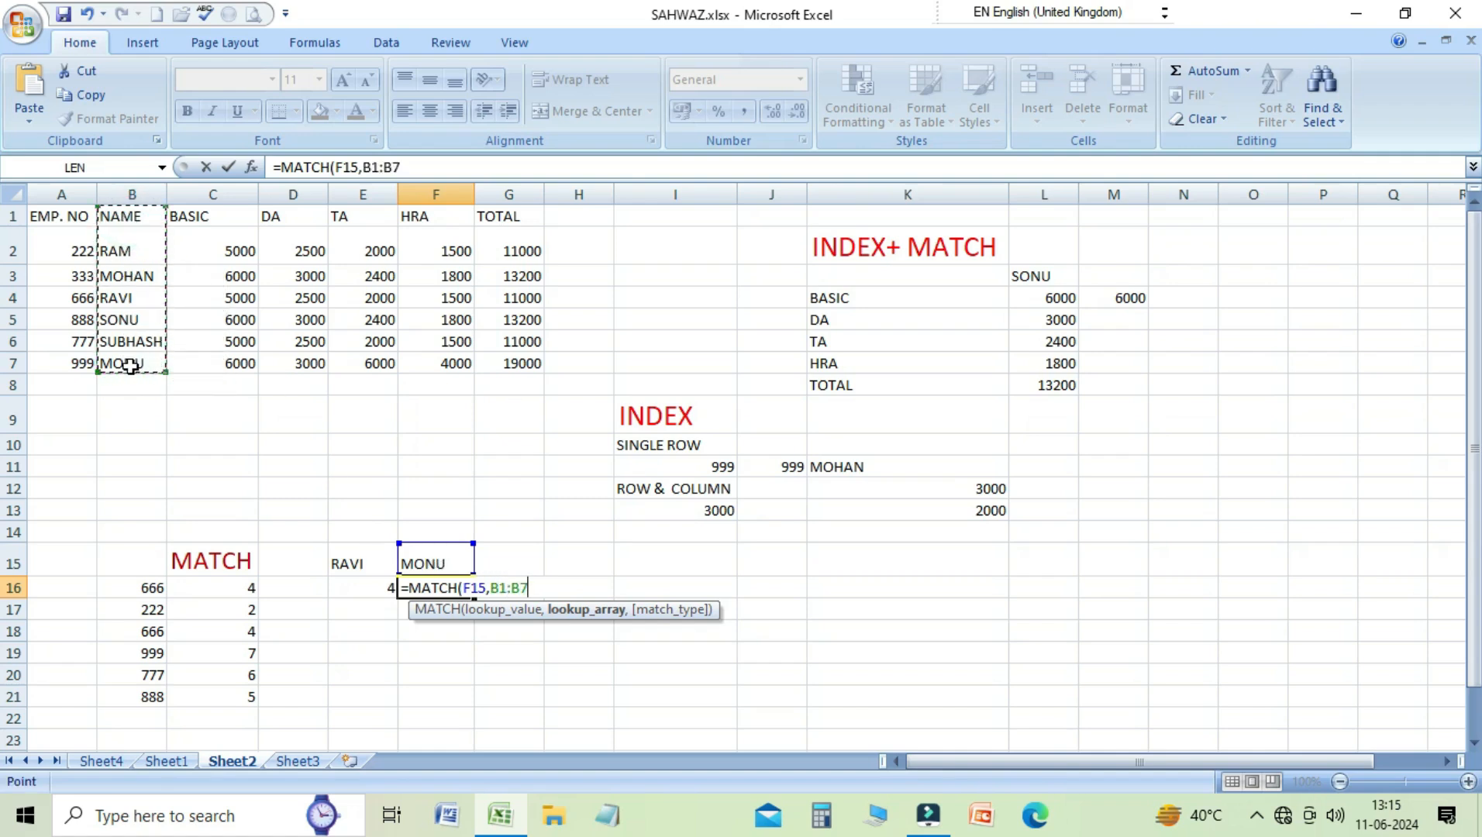
pyautogui.write(')')
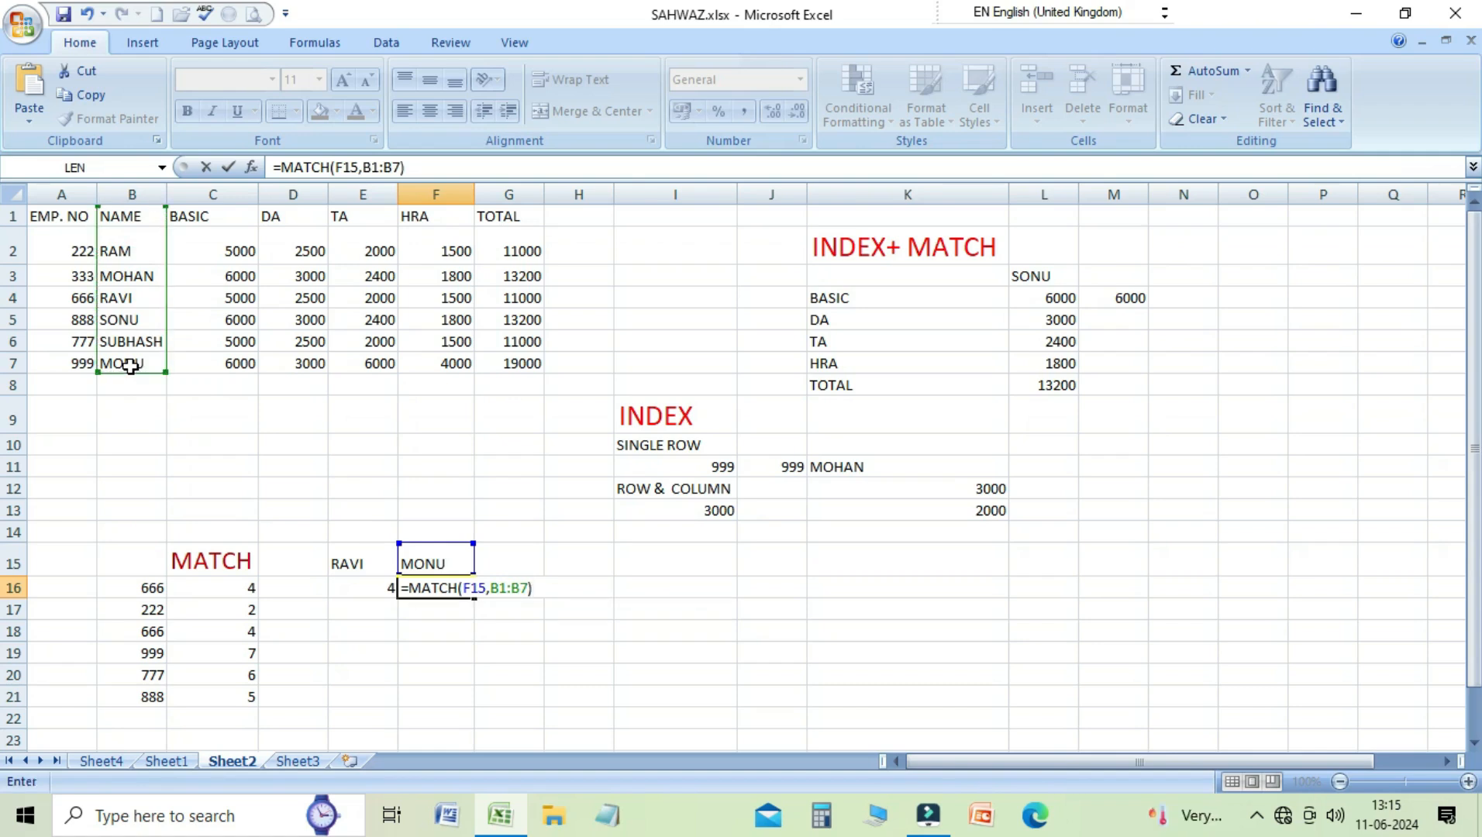
pyautogui.press('Return')
pyautogui.press('Up')
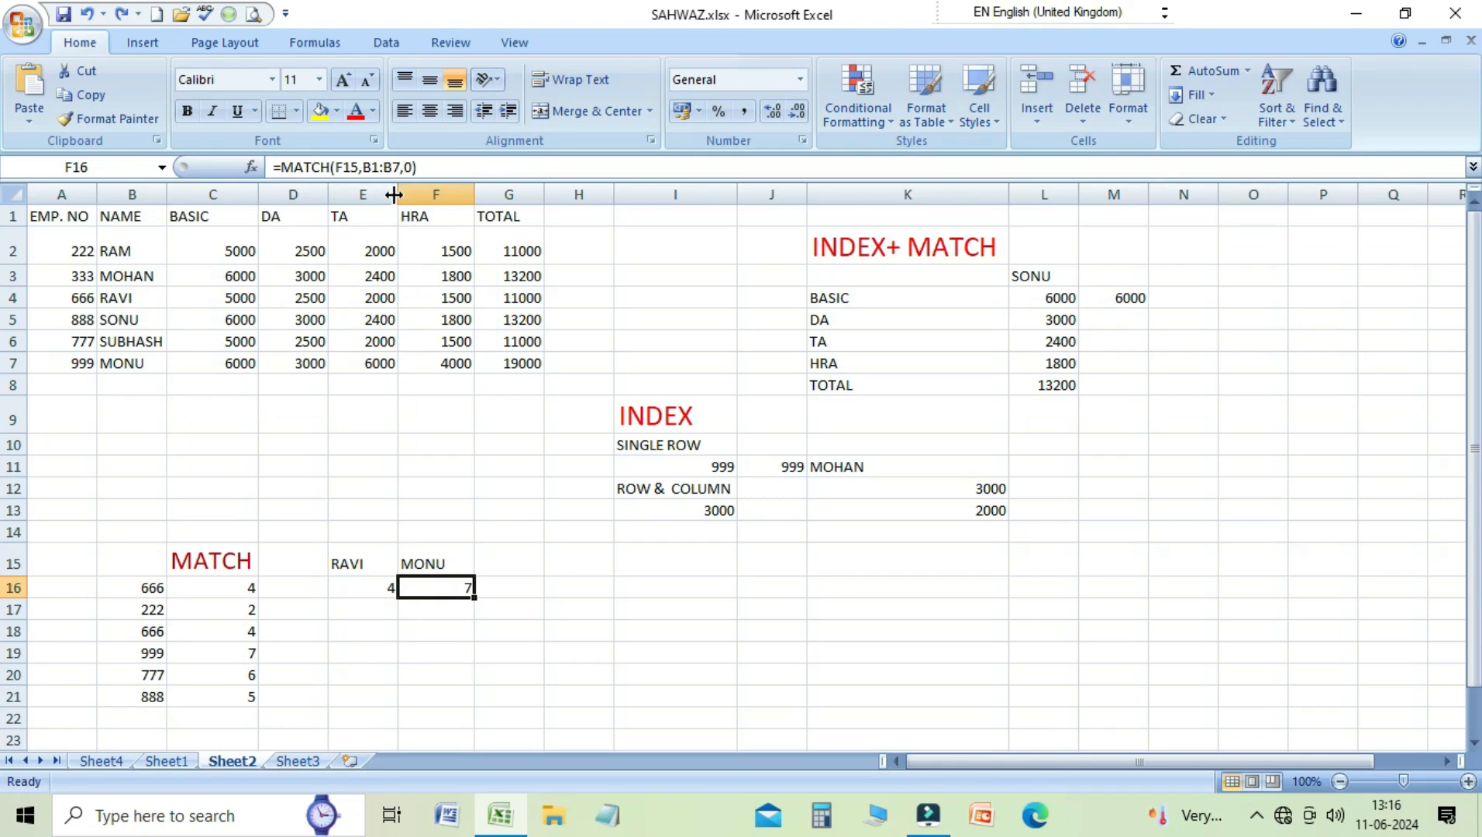
# Edit the match type argument in F16 and commit the exact-match formula =MATCH(F15,B1:B7,0)
pyautogui.press('F2')
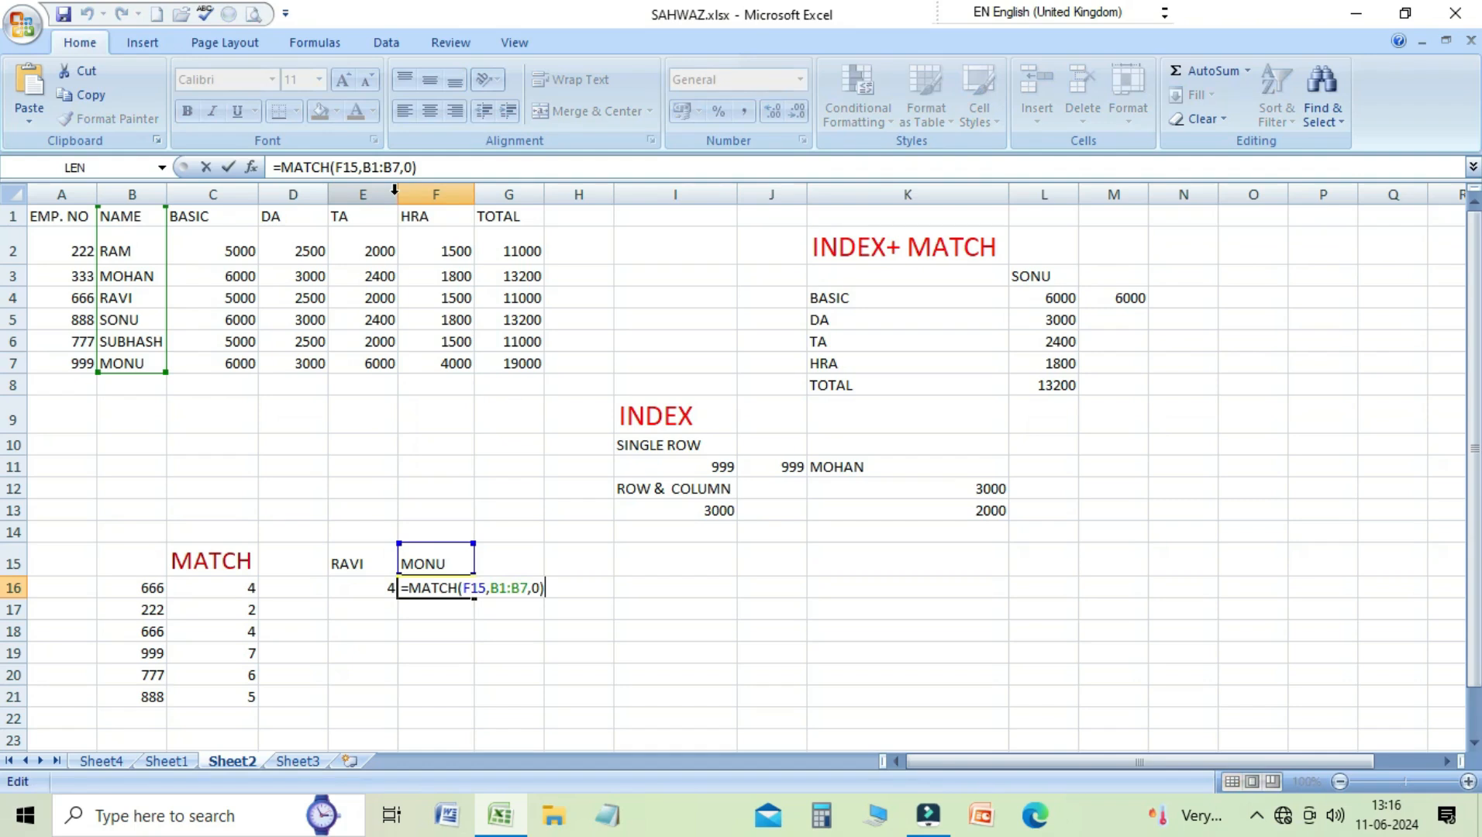
pyautogui.press('BackSpace')
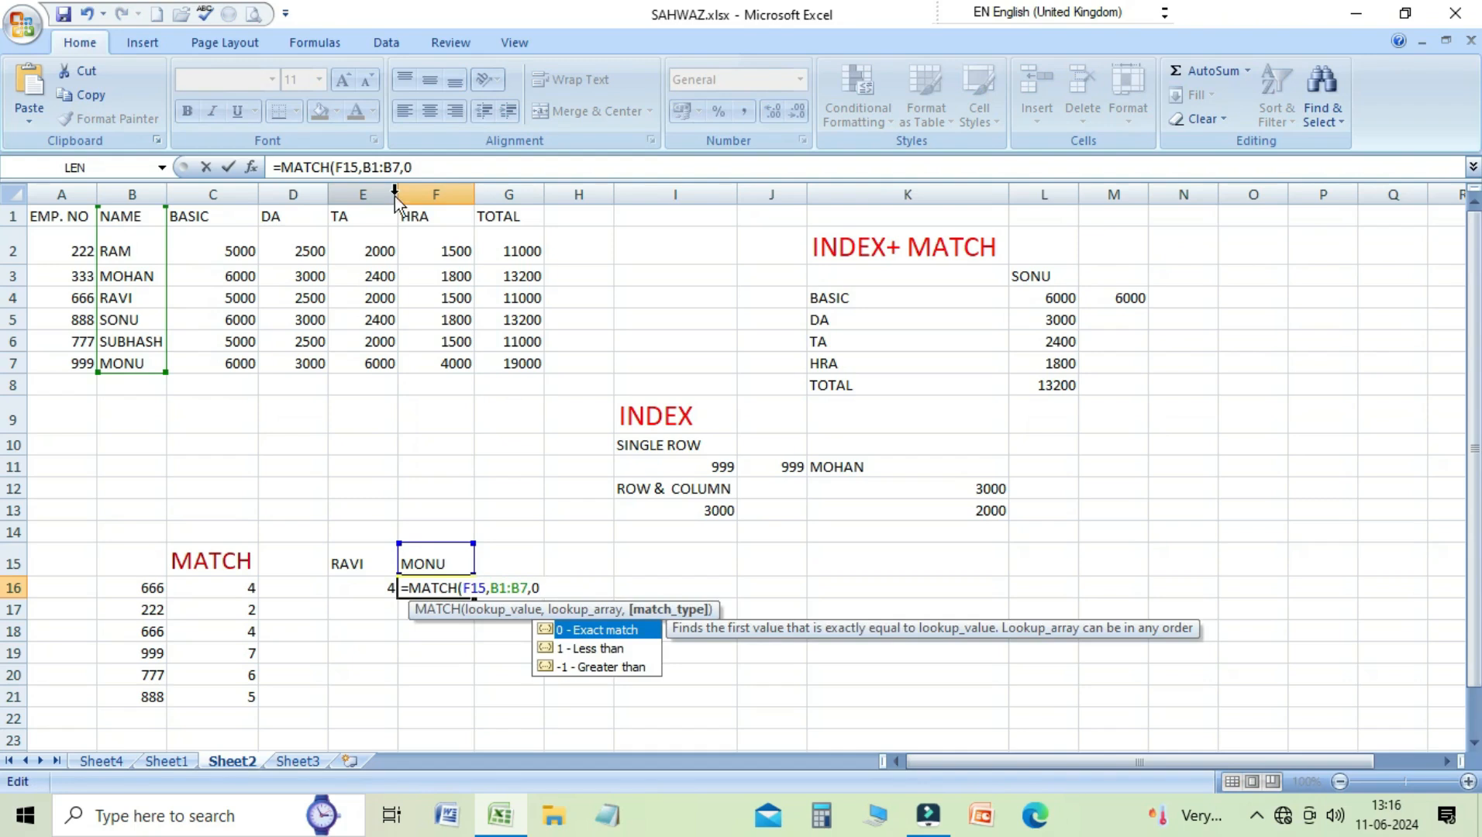
pyautogui.write(')')
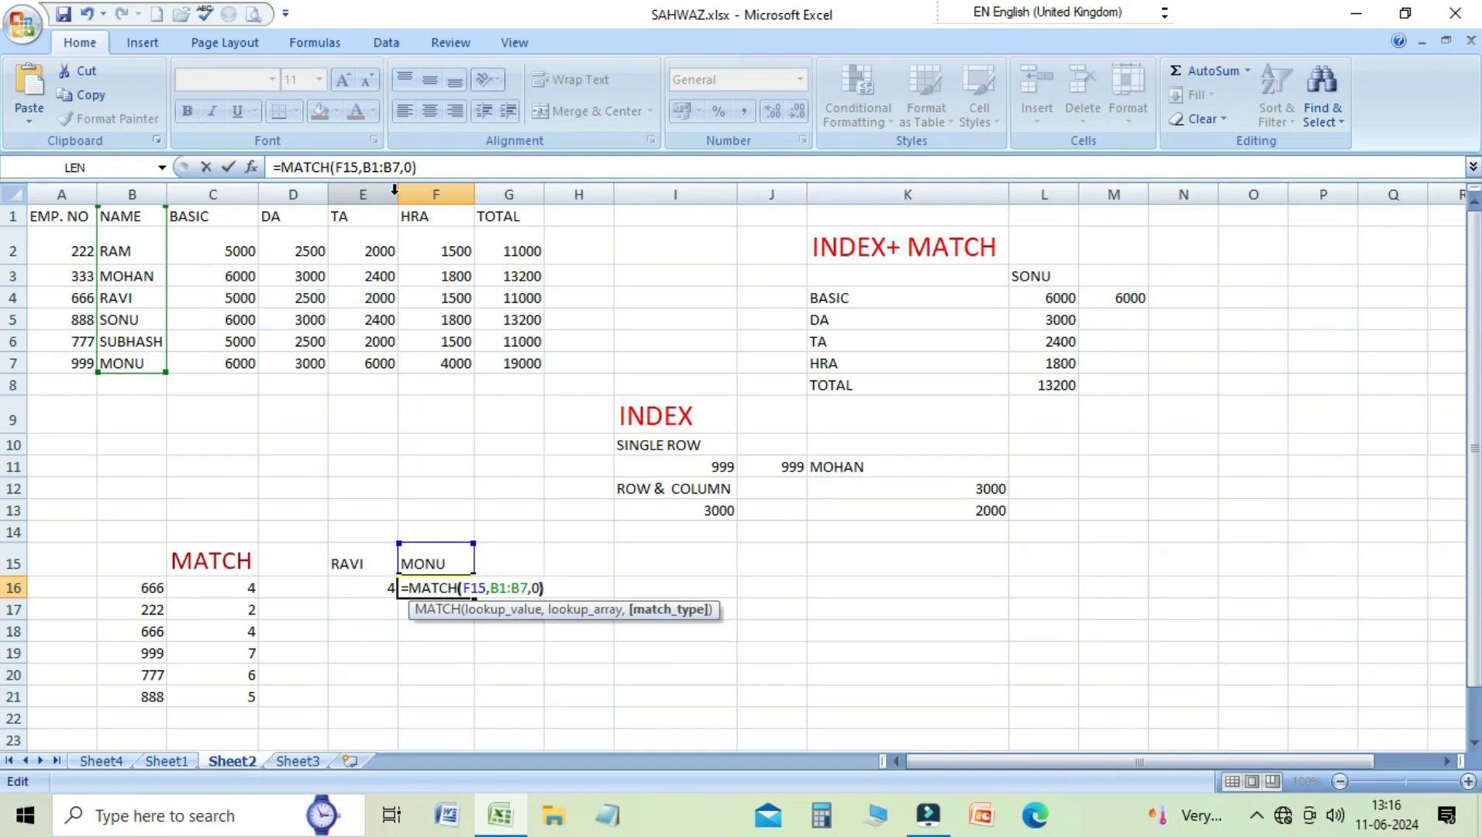
pyautogui.press('Return')
pyautogui.press('Up')
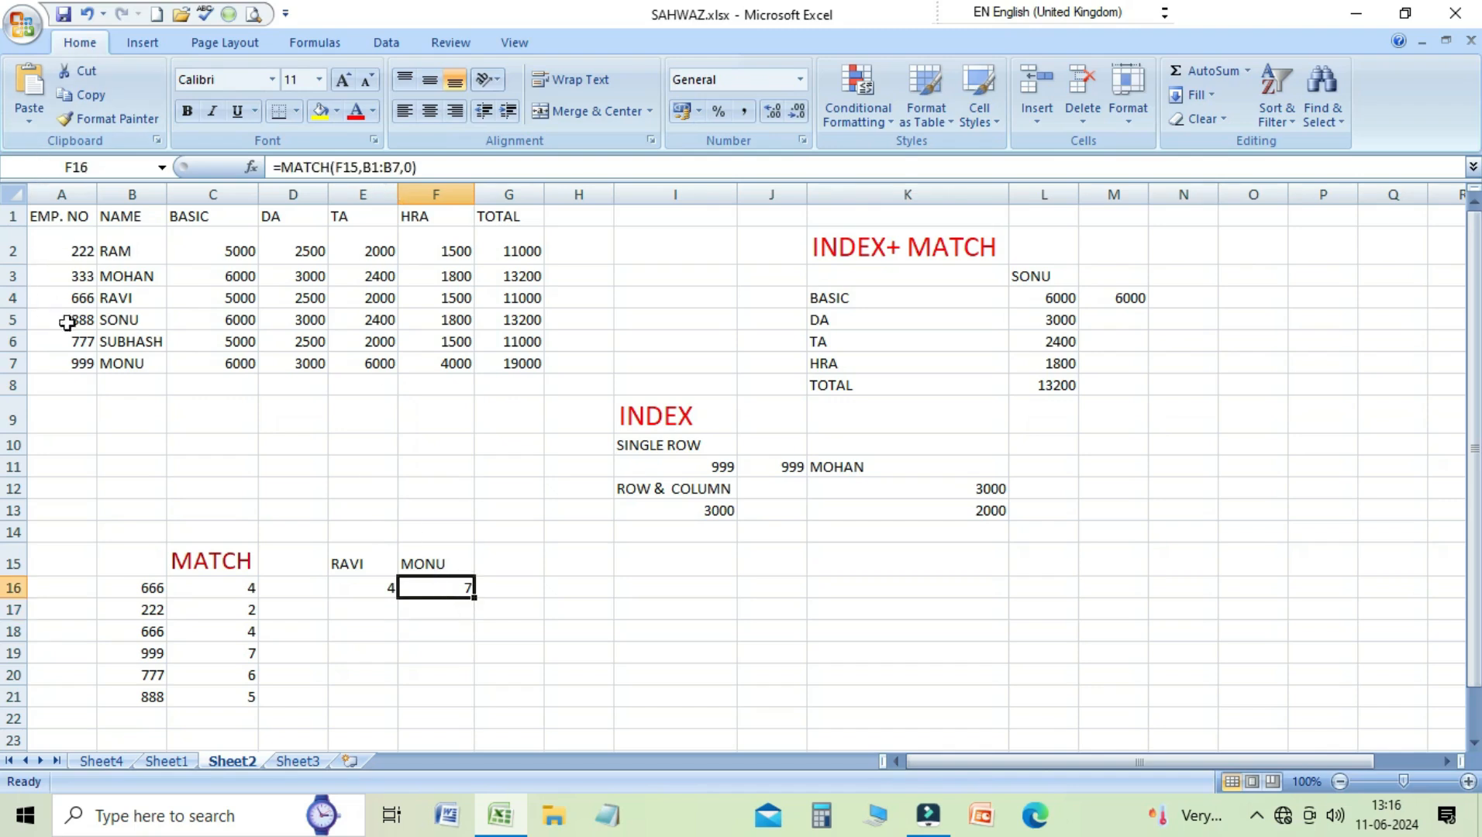
# Check the name in B7 against the MATCH result in F16, and inspect the formula in E16
pyautogui.click(114, 366)
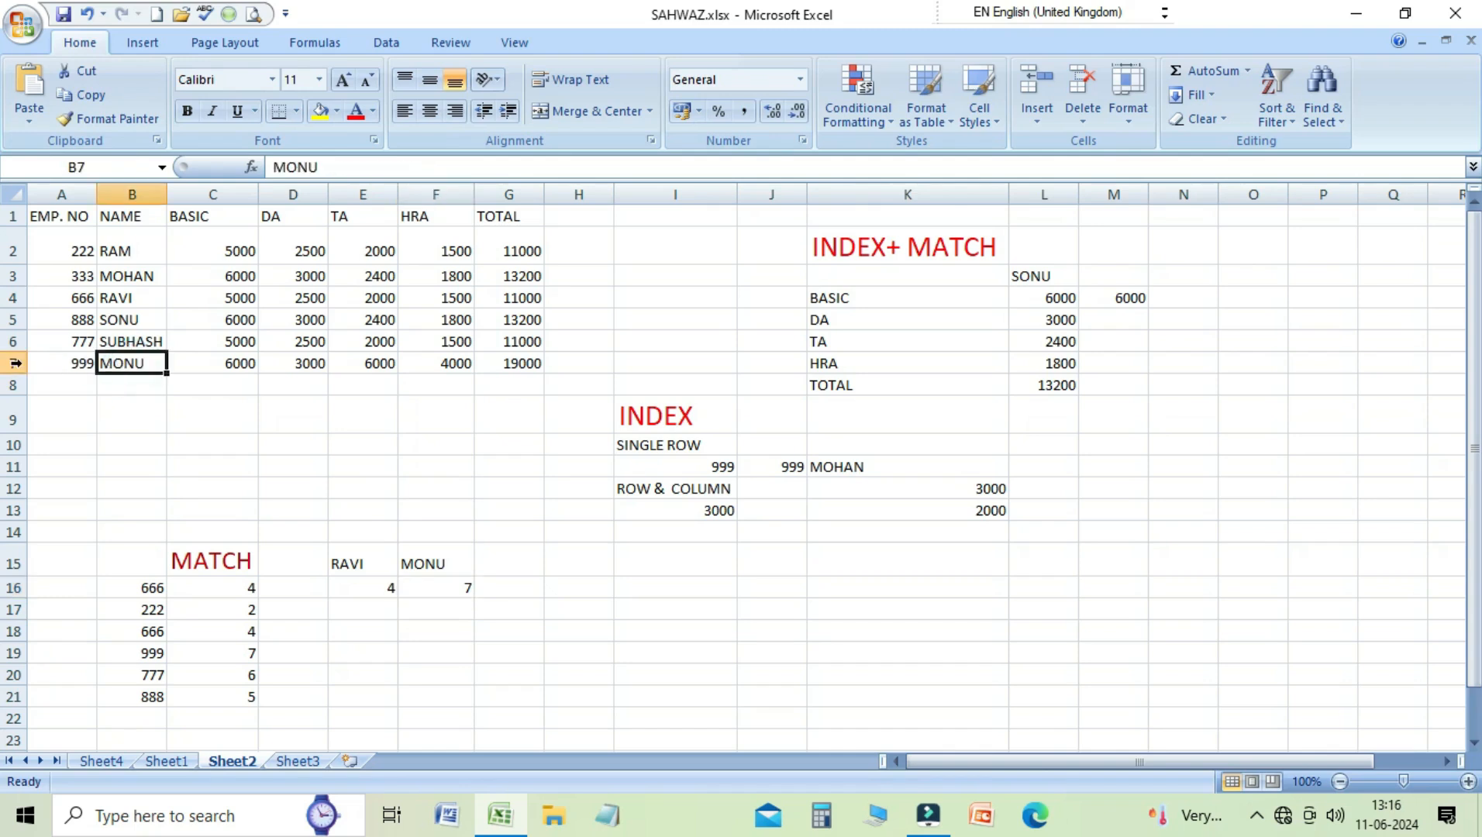
pyautogui.click(419, 590)
pyautogui.click(374, 586)
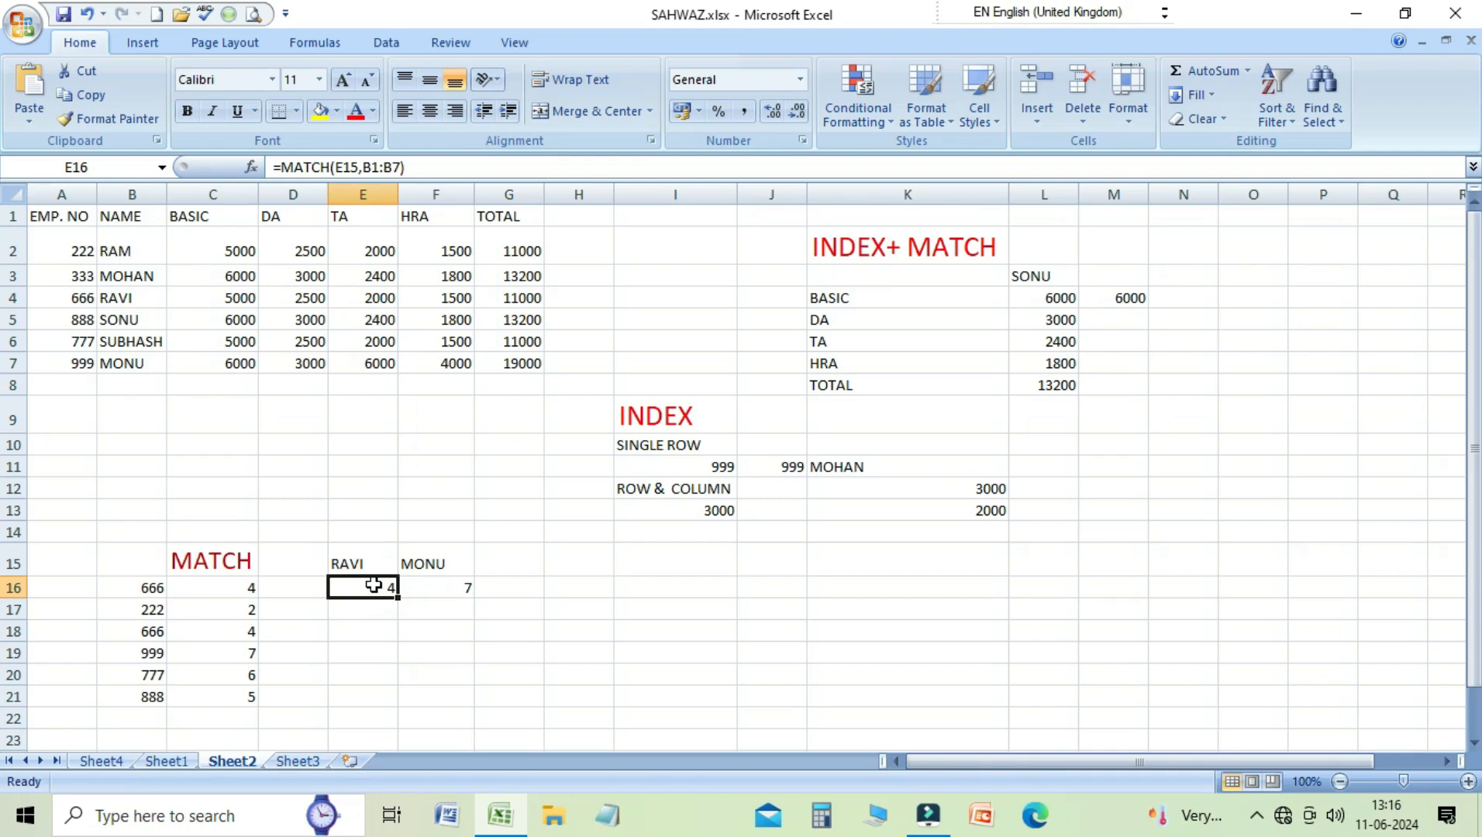
# Clear the existing MATCH formulas from cells C16 to C21
pyautogui.click(225, 585)
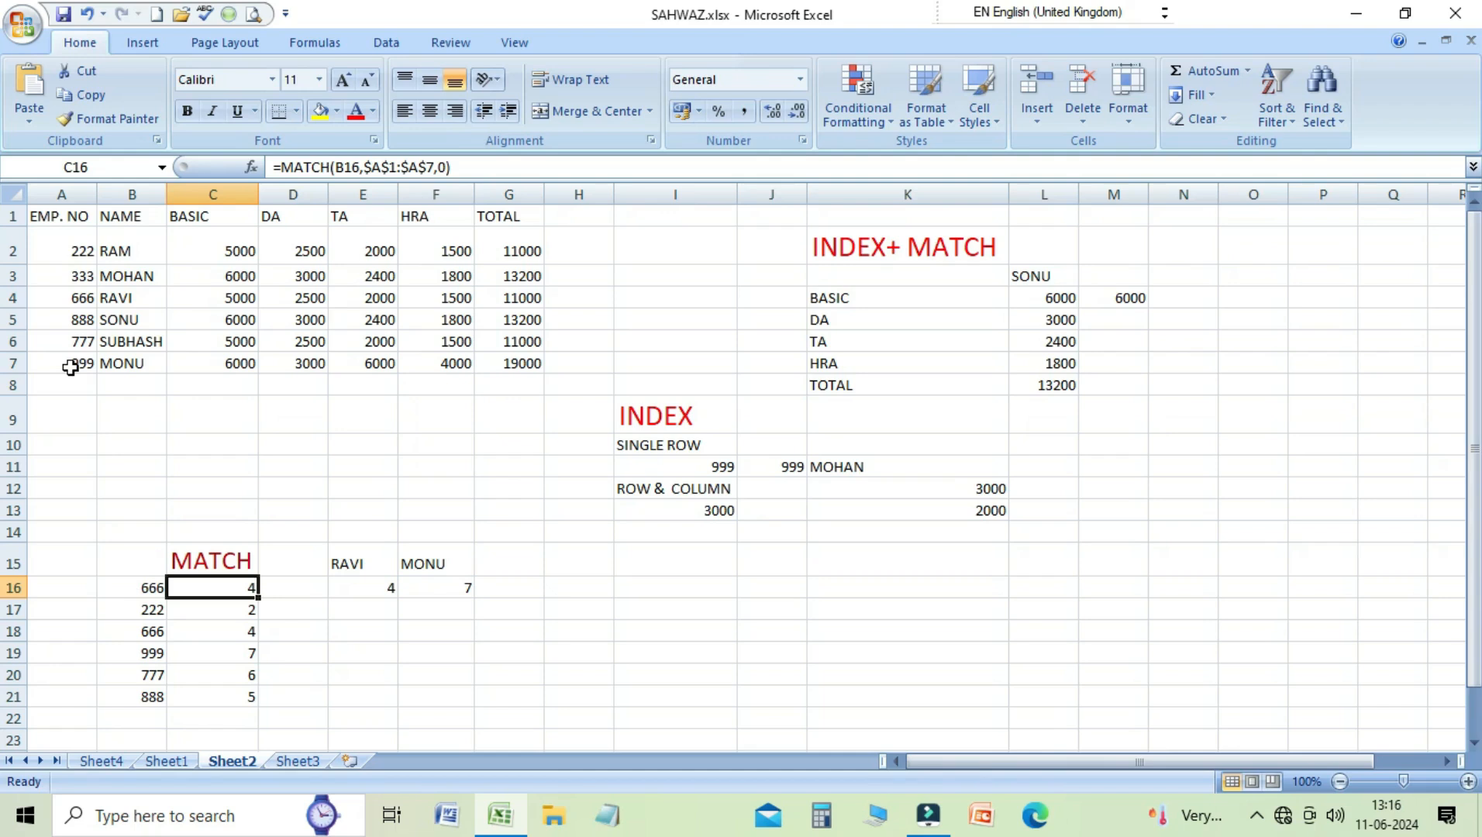
pyautogui.hotkey('shift', 'Down')
pyautogui.hotkey('shift', 'Down')
pyautogui.hotkey('shift', 'Down')
pyautogui.hotkey('shift', 'Down')
pyautogui.hotkey('shift', 'Down')
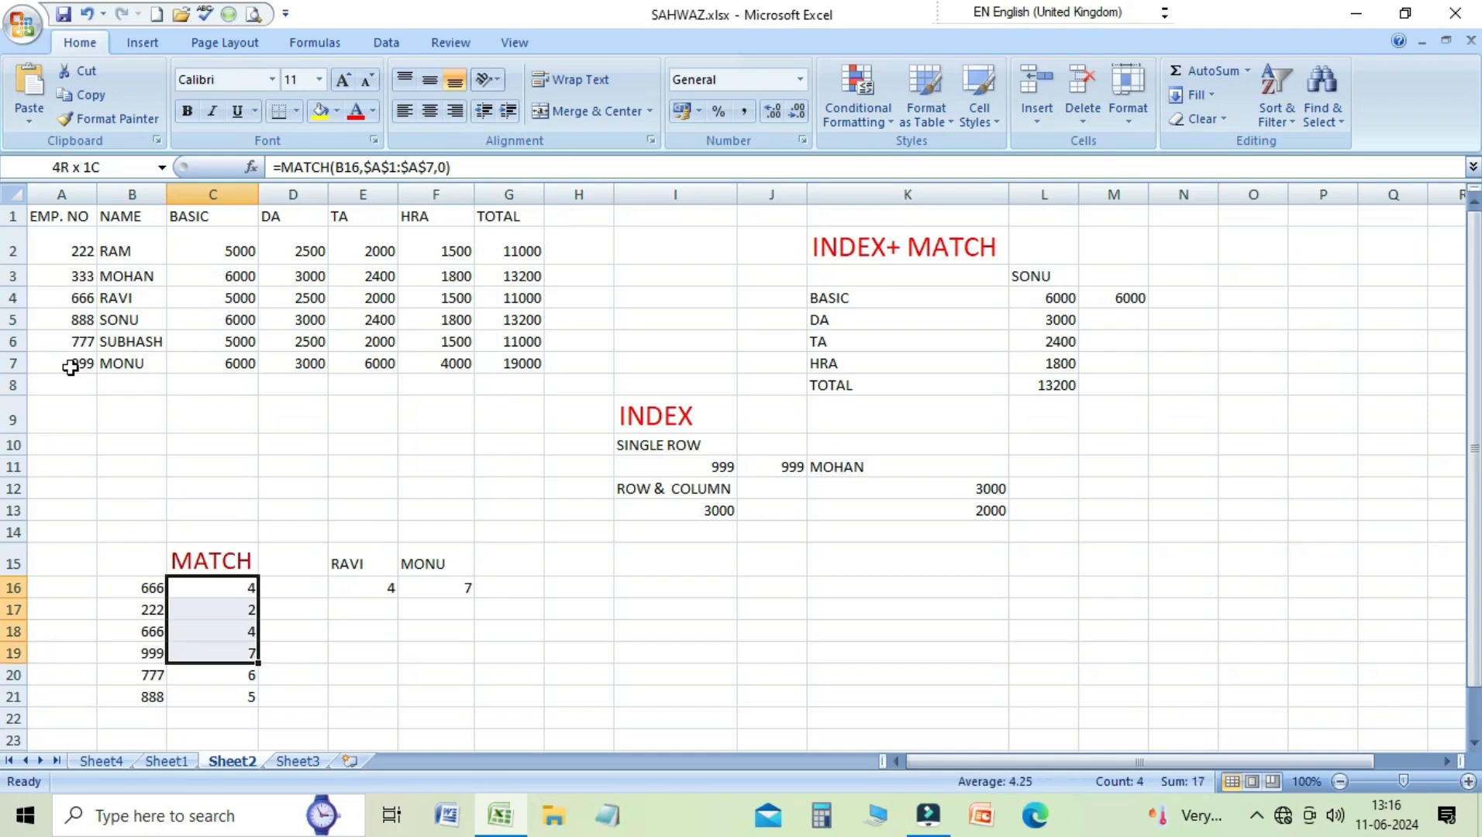
pyautogui.press('Delete')
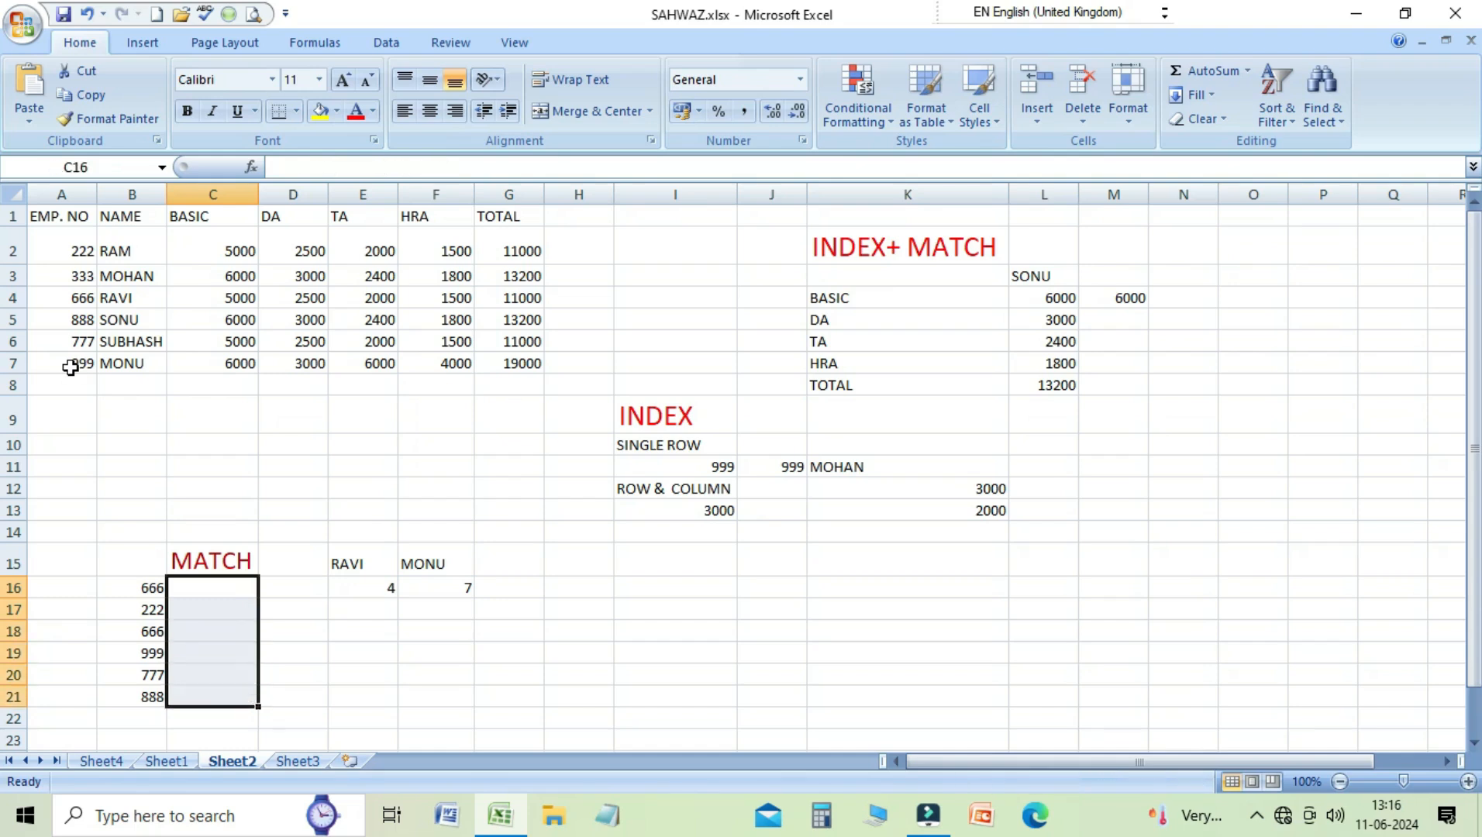
# Enter =MATCH(B16,$A$1:$A$7,0) in cell C16 to find the employee number's position in the EMP. NO column
pyautogui.press('Up')
pyautogui.press('Down')
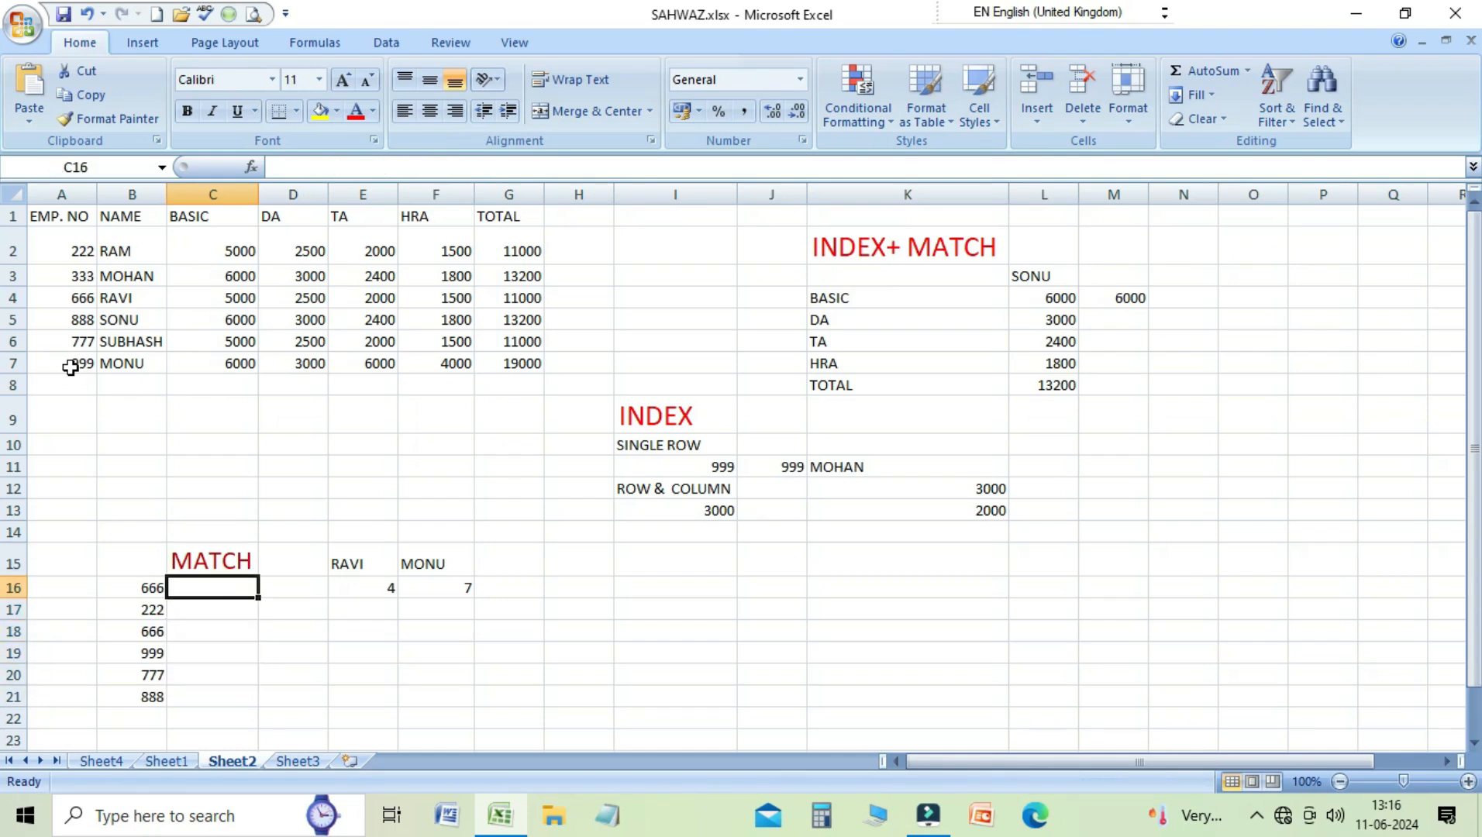
pyautogui.write('=MA')
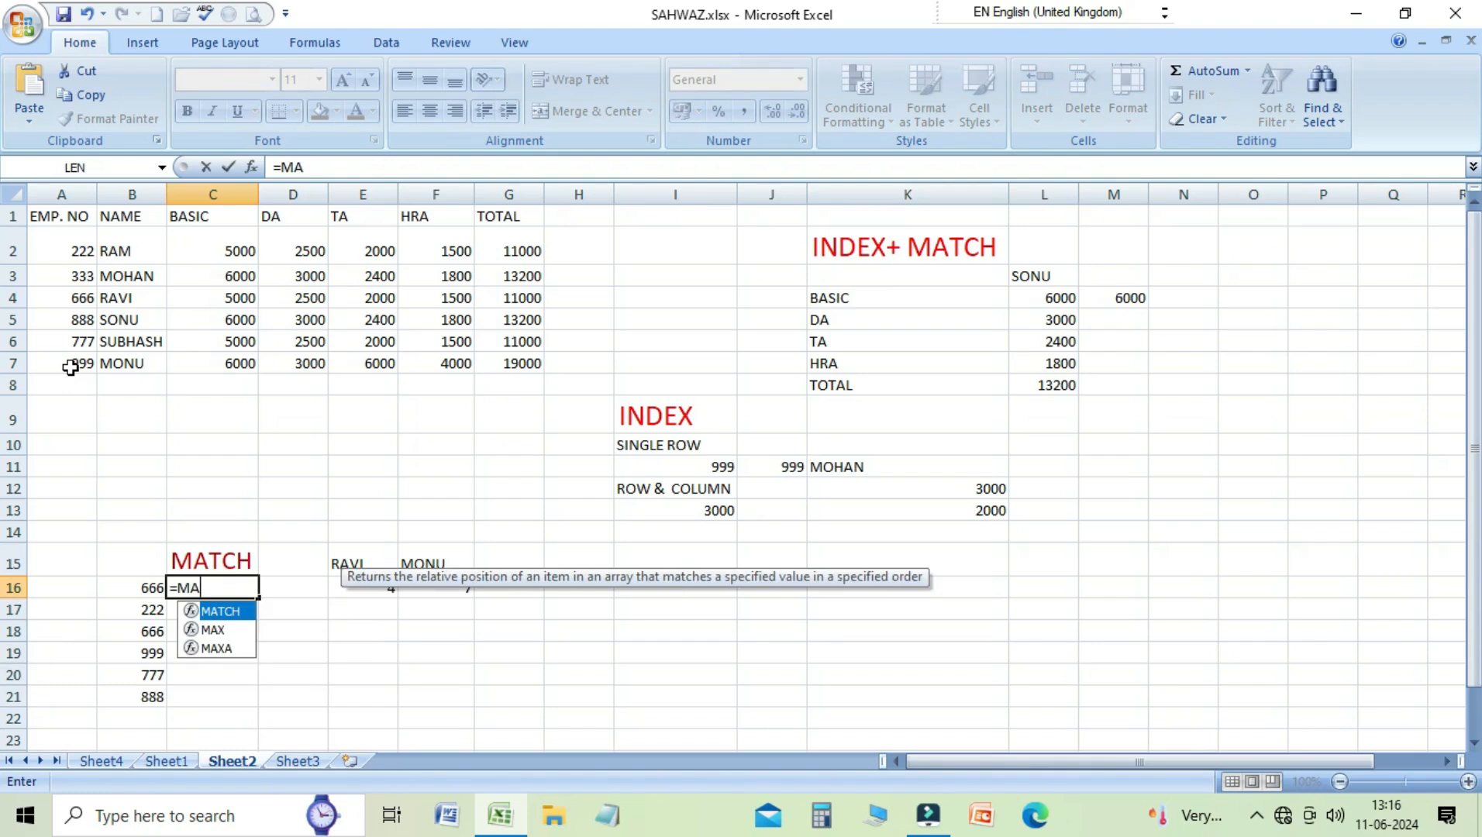
pyautogui.write('TCH')
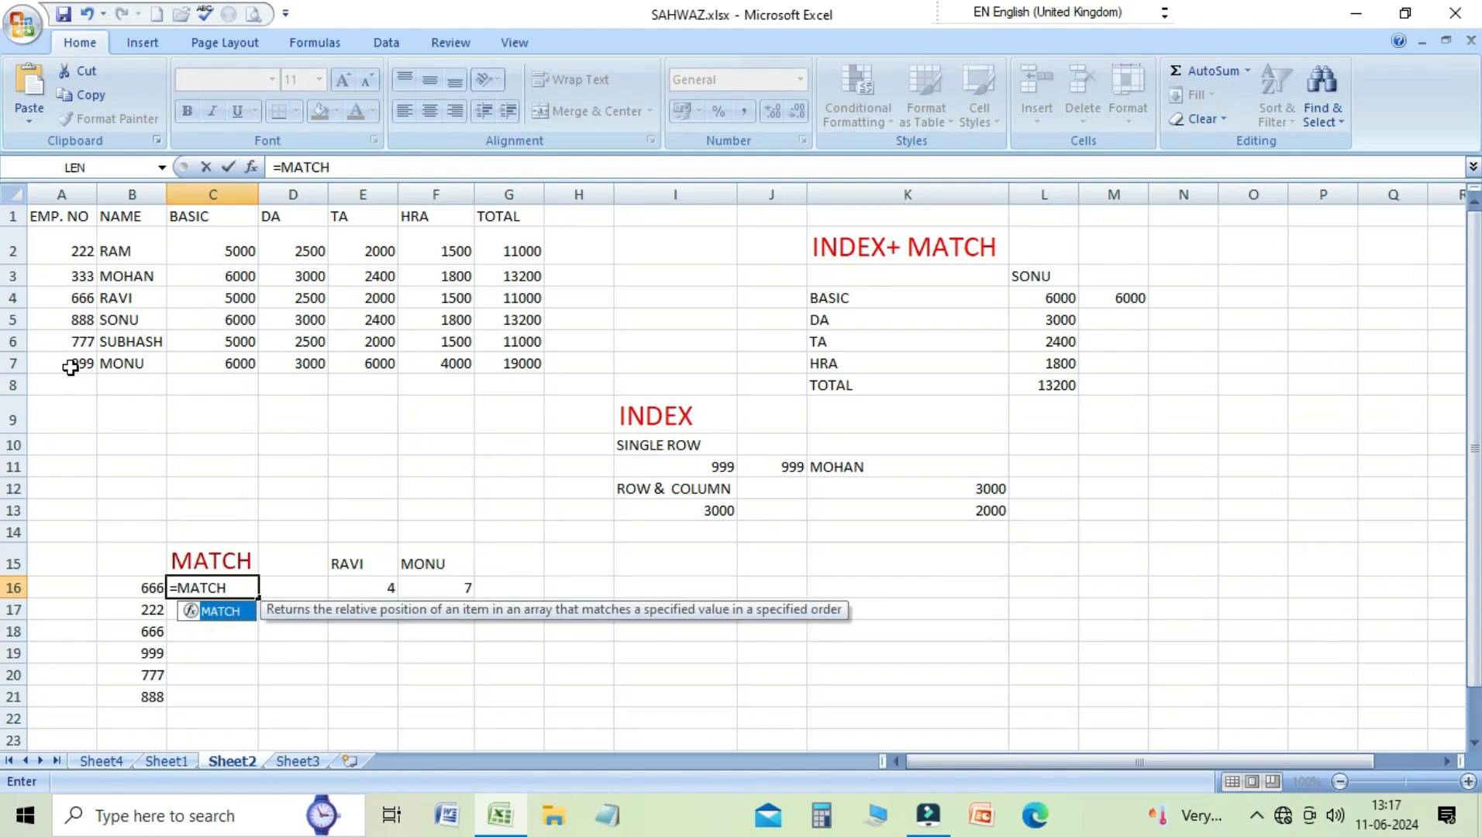
pyautogui.write('(')
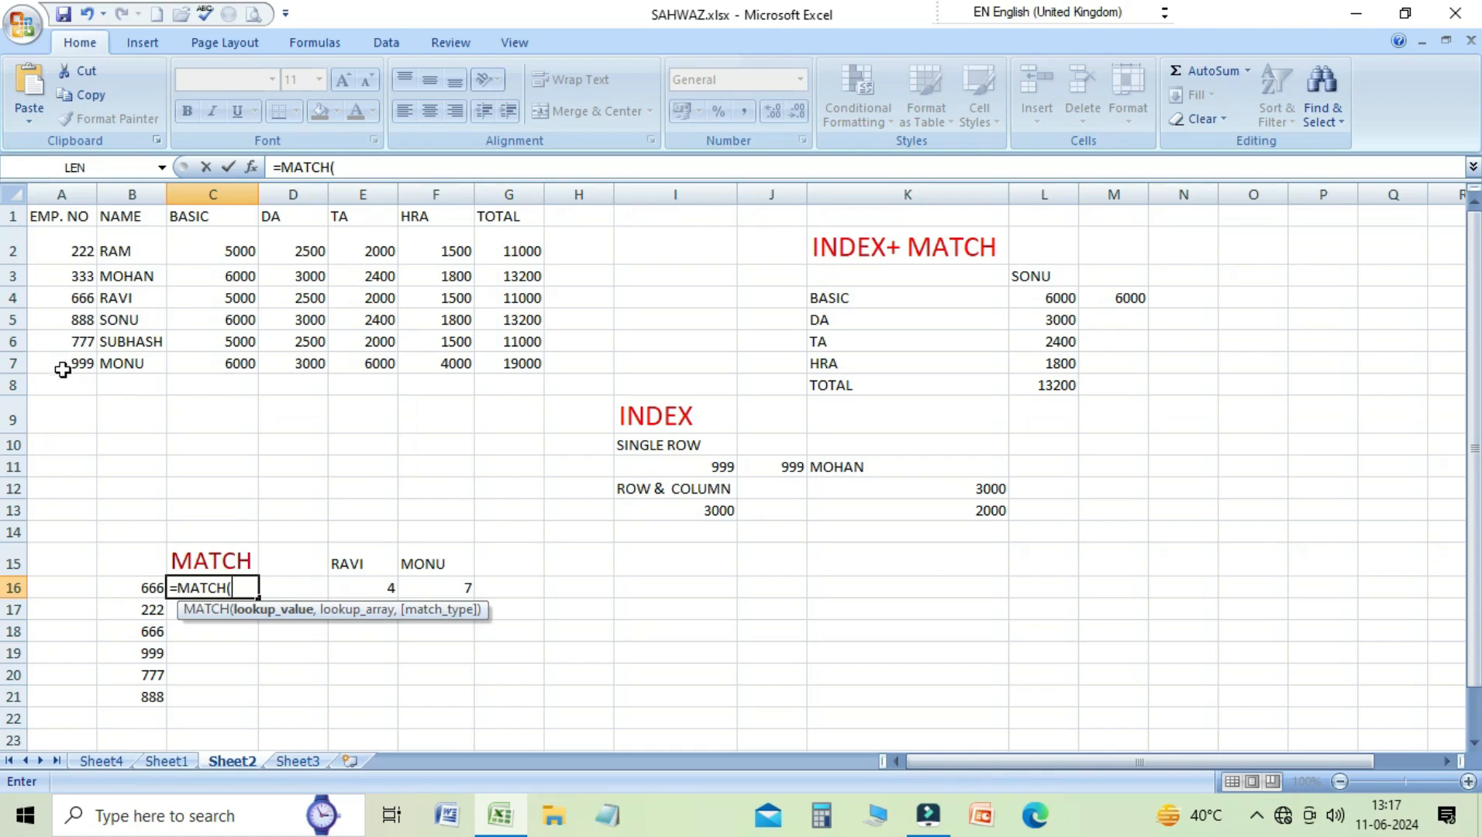
pyautogui.click(145, 588)
pyautogui.write(',')
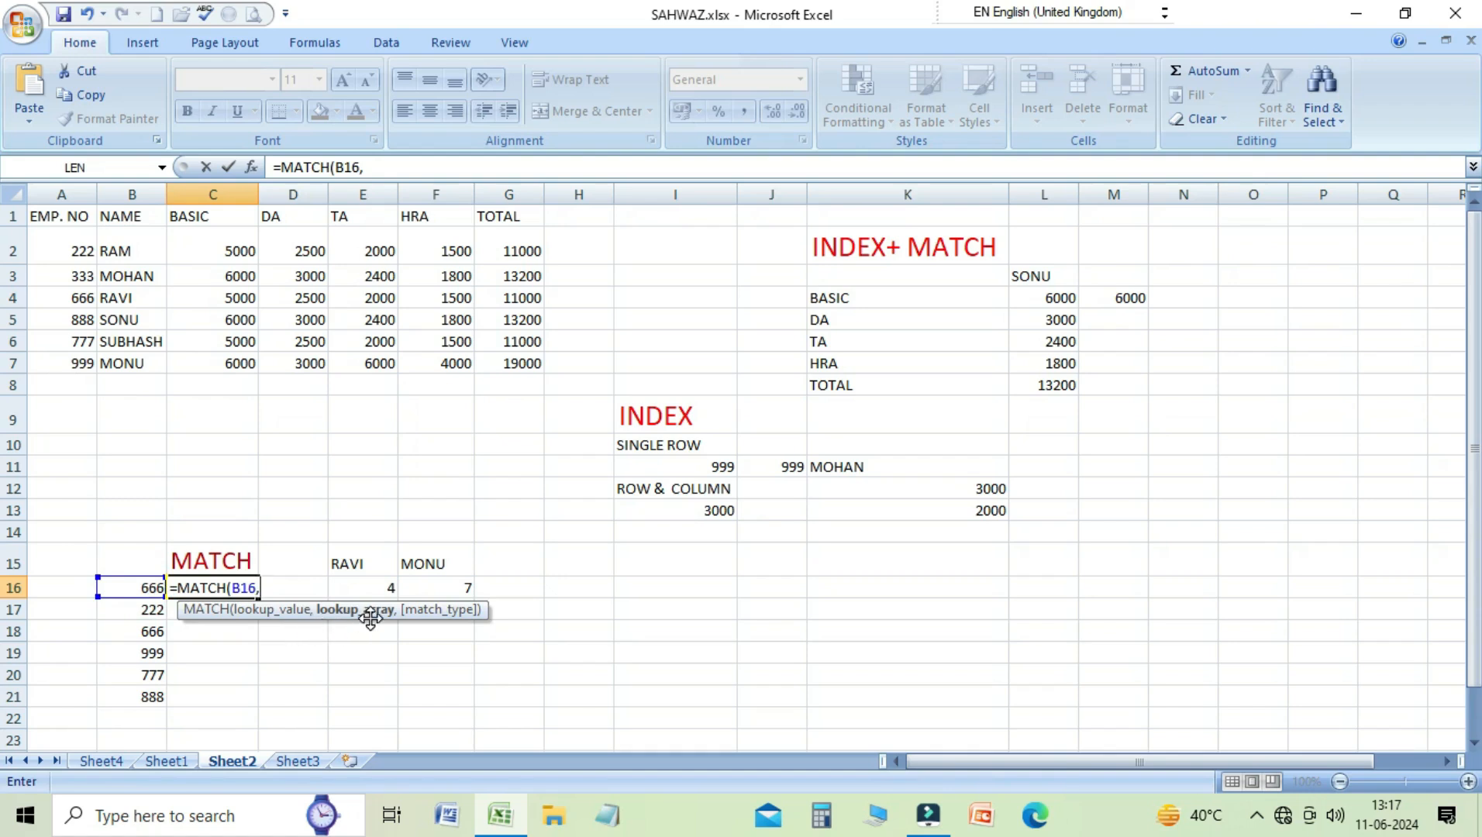
pyautogui.moveTo(83, 219); pyautogui.dragTo(81, 363)
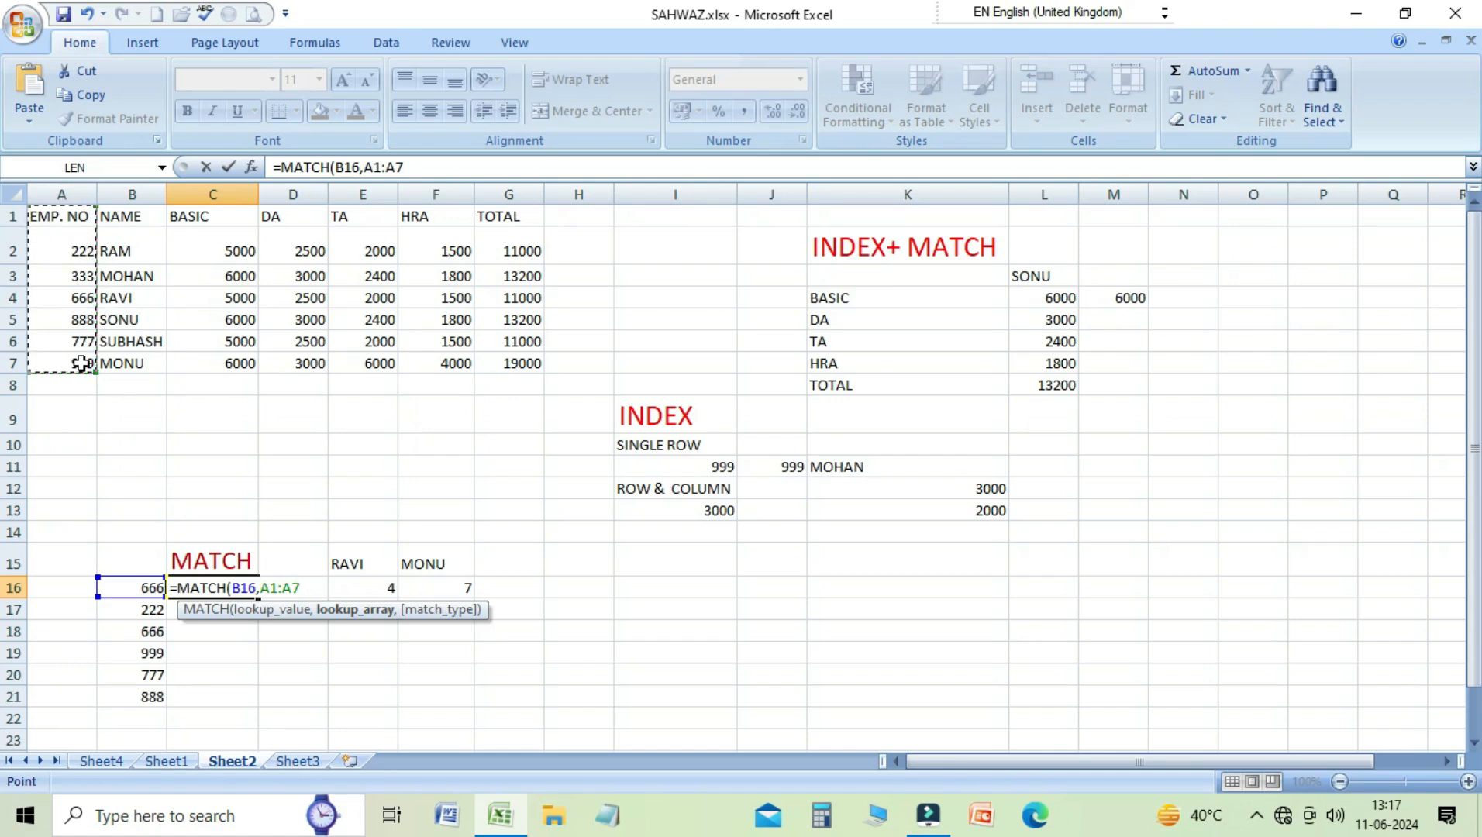
pyautogui.press('F4')
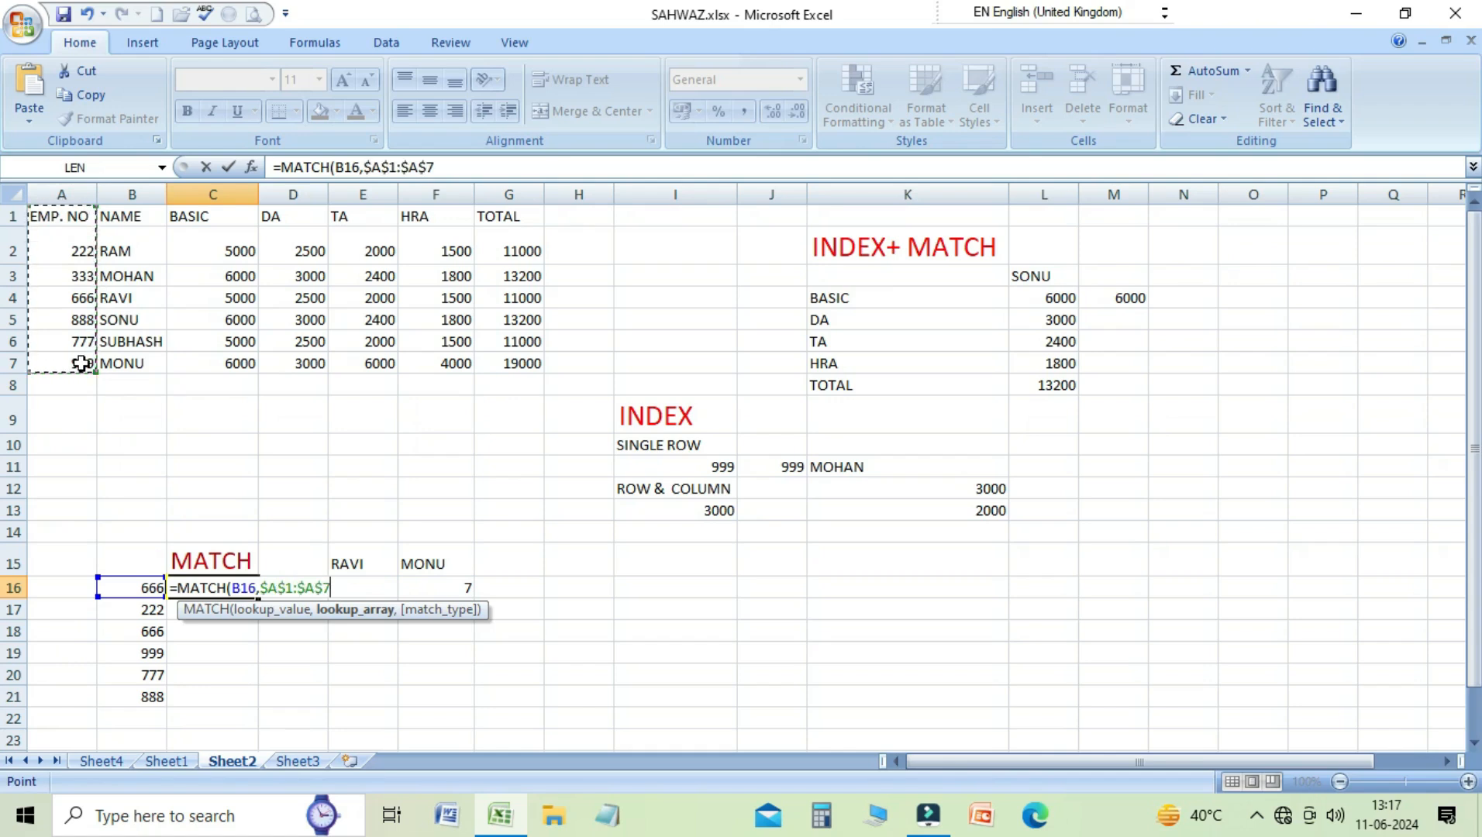
pyautogui.write(',')
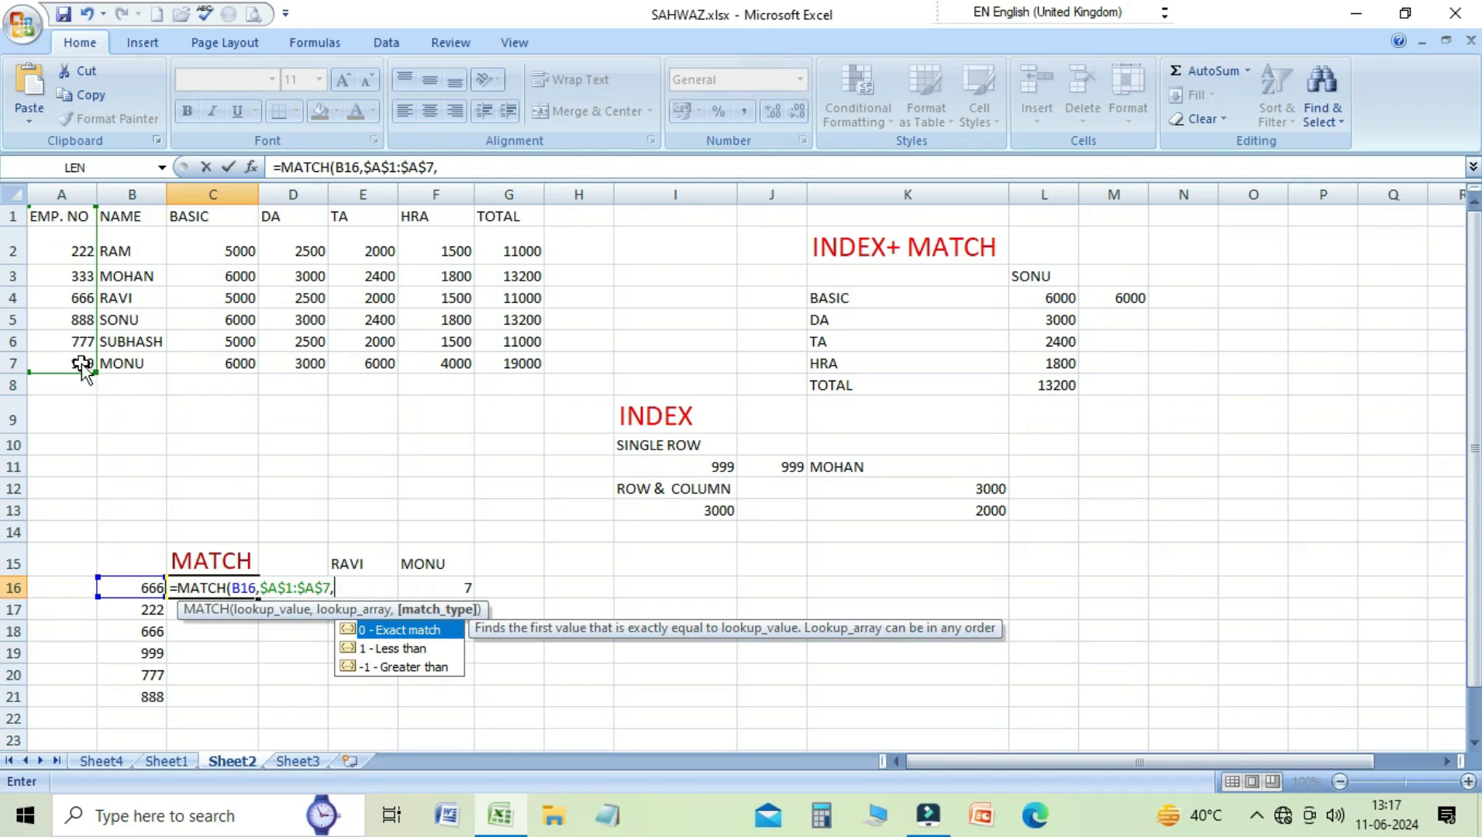
pyautogui.write('0)')
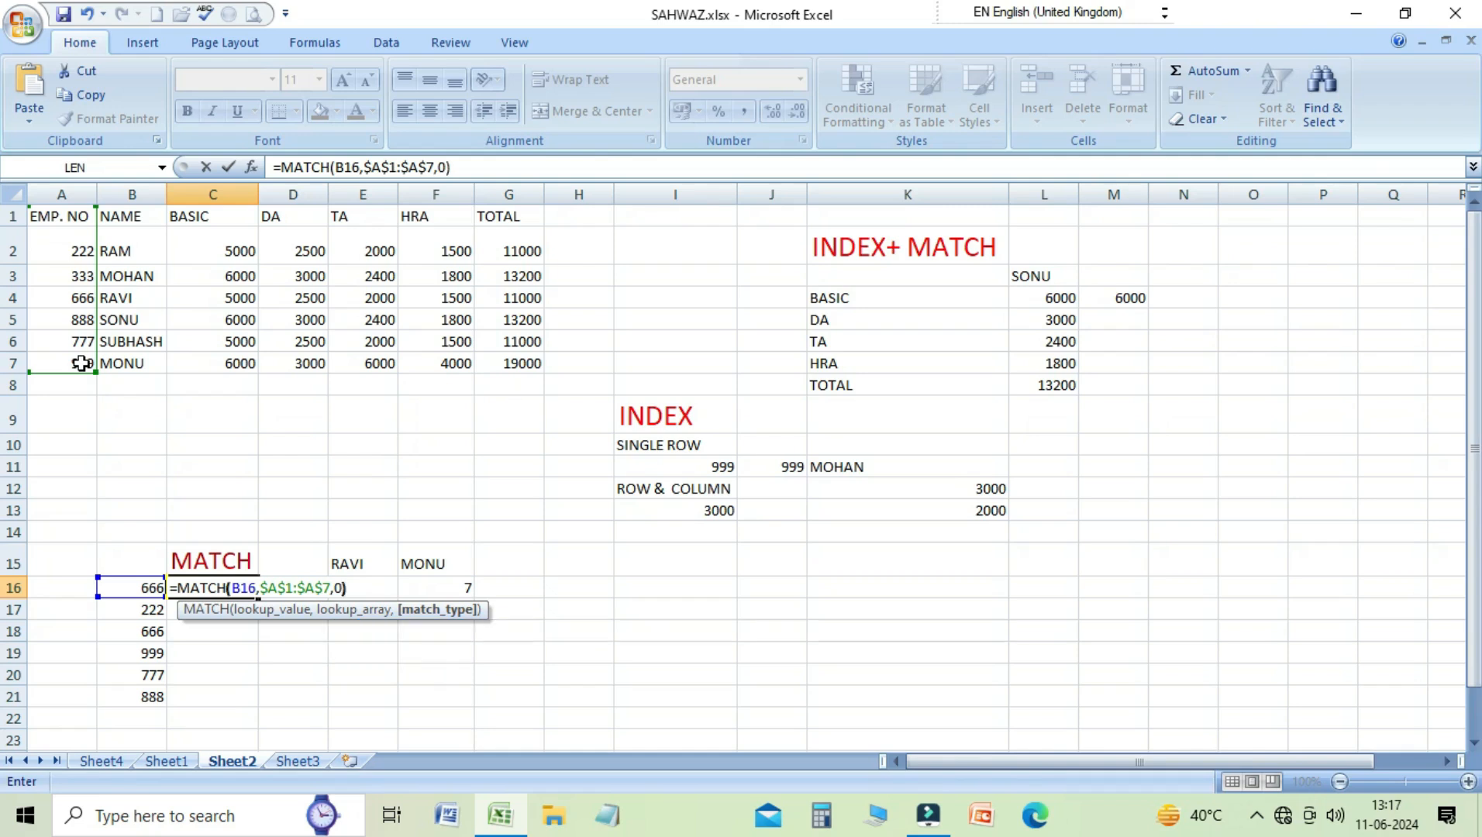
pyautogui.press('Return')
pyautogui.press('Up')
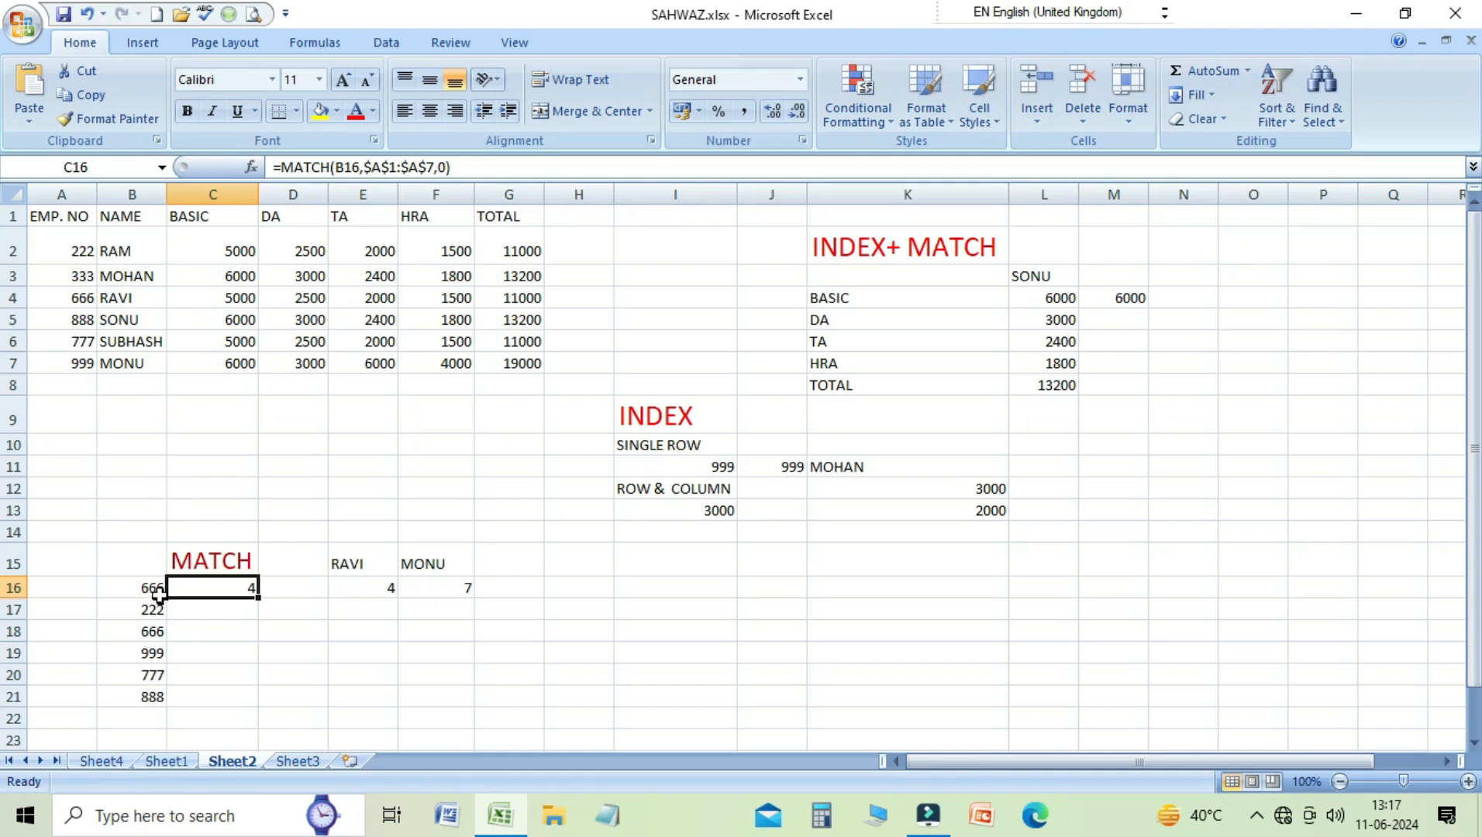
# Check the matched employee number in A4, and fill the C16 MATCH formula down to C21
pyautogui.click(74, 299)
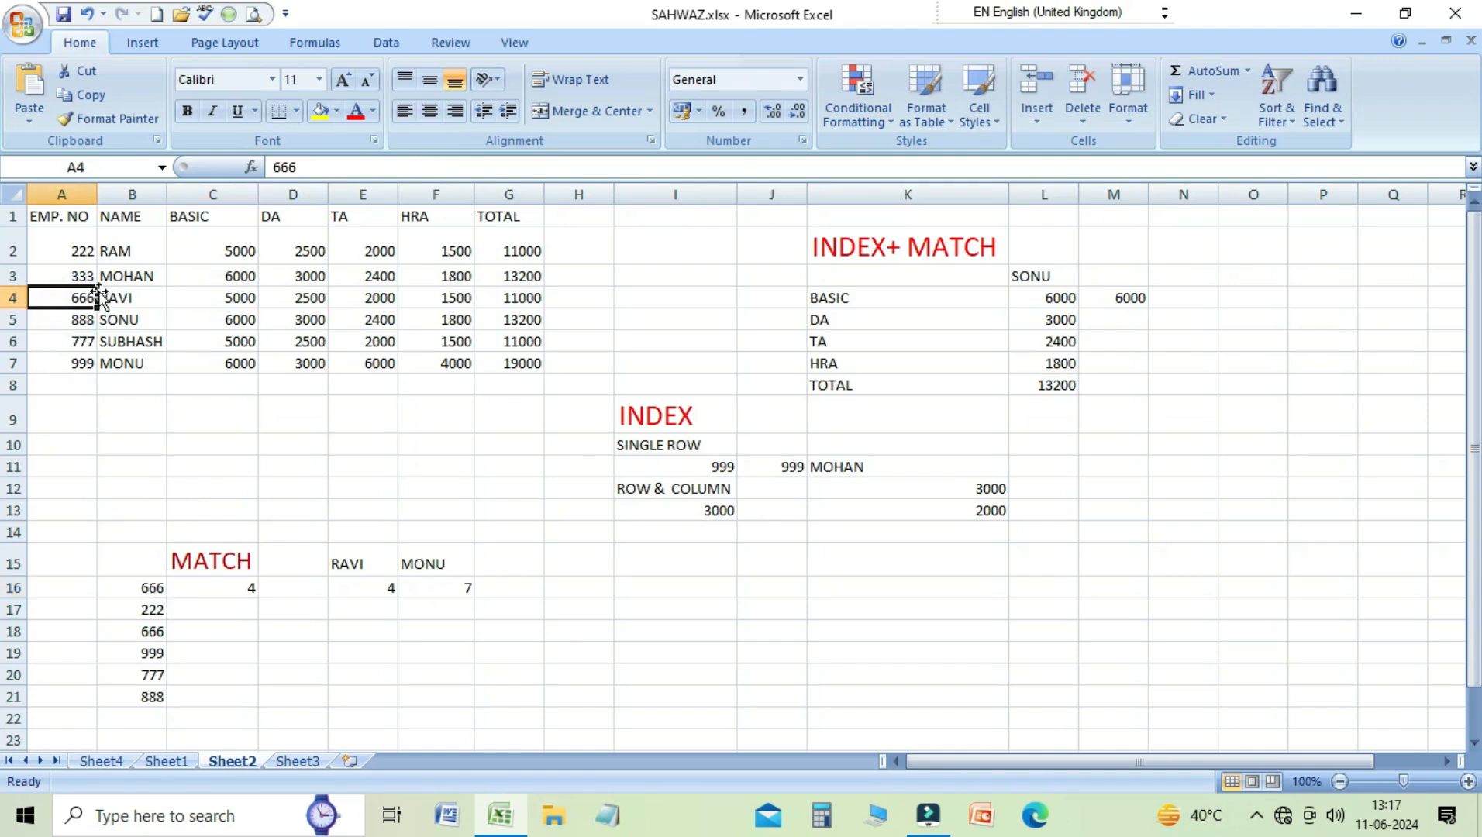
pyautogui.click(206, 587)
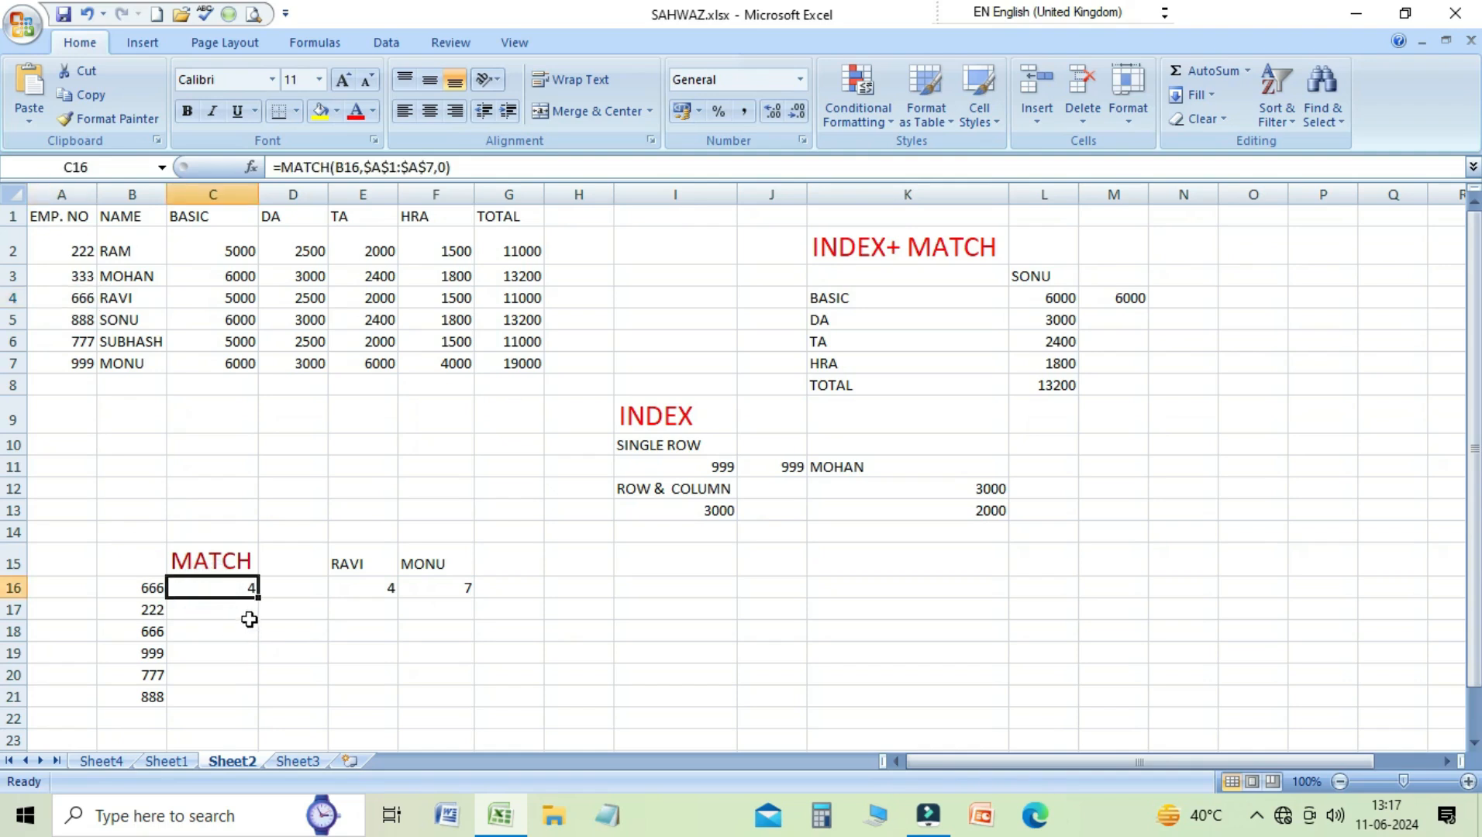
pyautogui.moveTo(258, 597); pyautogui.dragTo(252, 707)
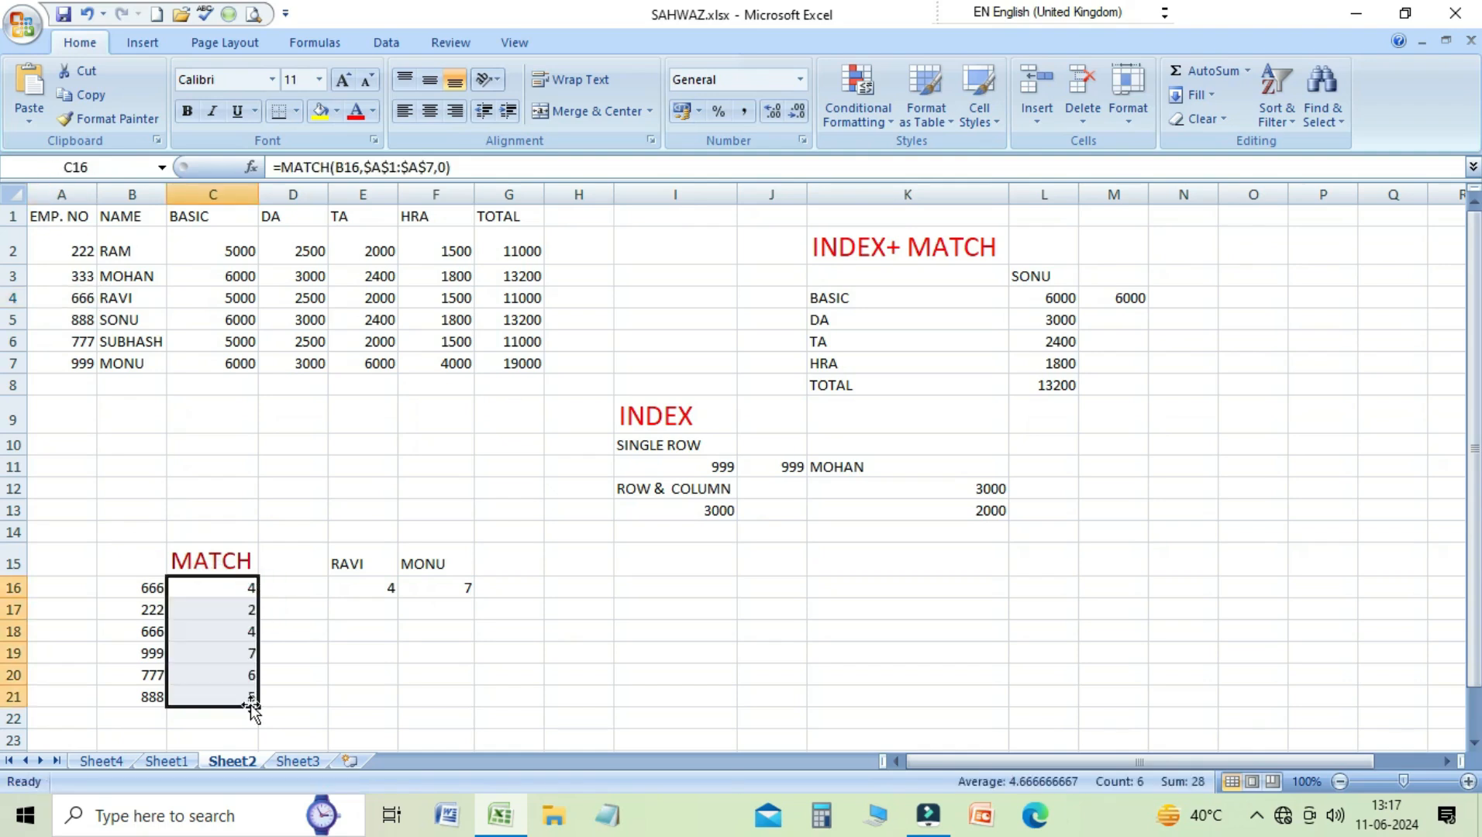
# Compare the filled MATCH results in C17 to C20 with the employee numbers in columns A and B
pyautogui.click(226, 628)
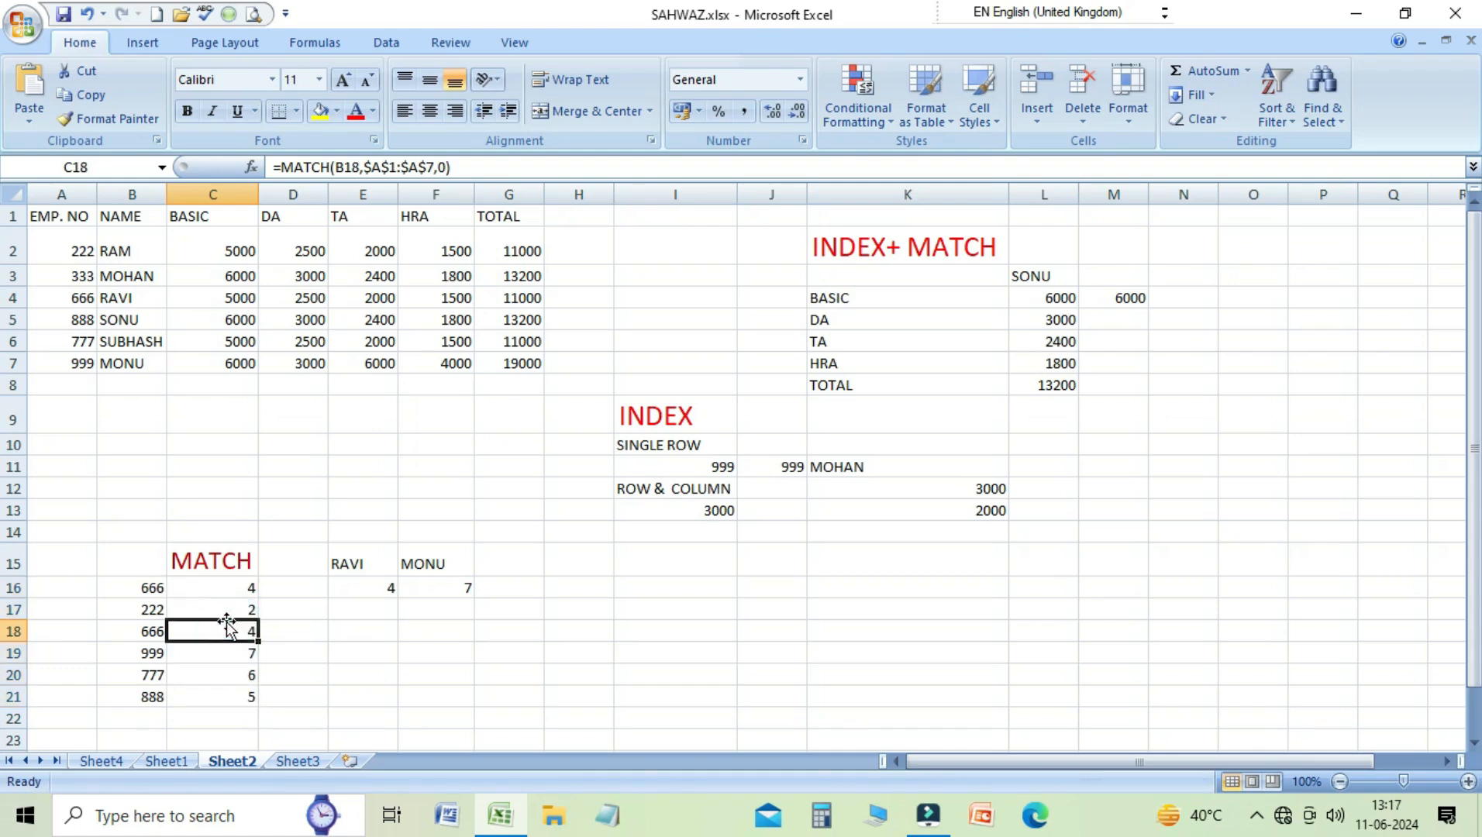
pyautogui.click(151, 612)
pyautogui.click(220, 610)
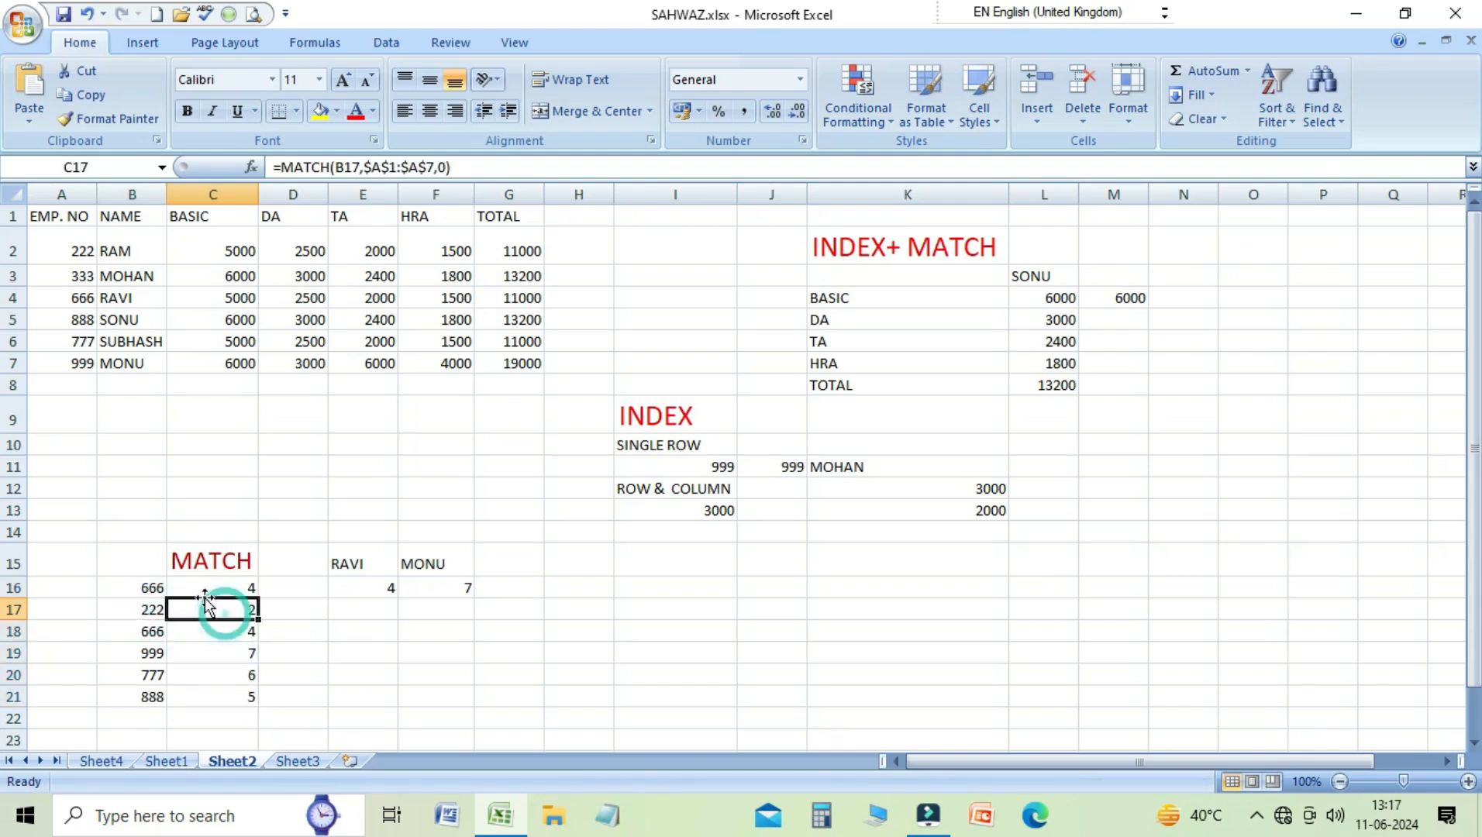
pyautogui.click(216, 654)
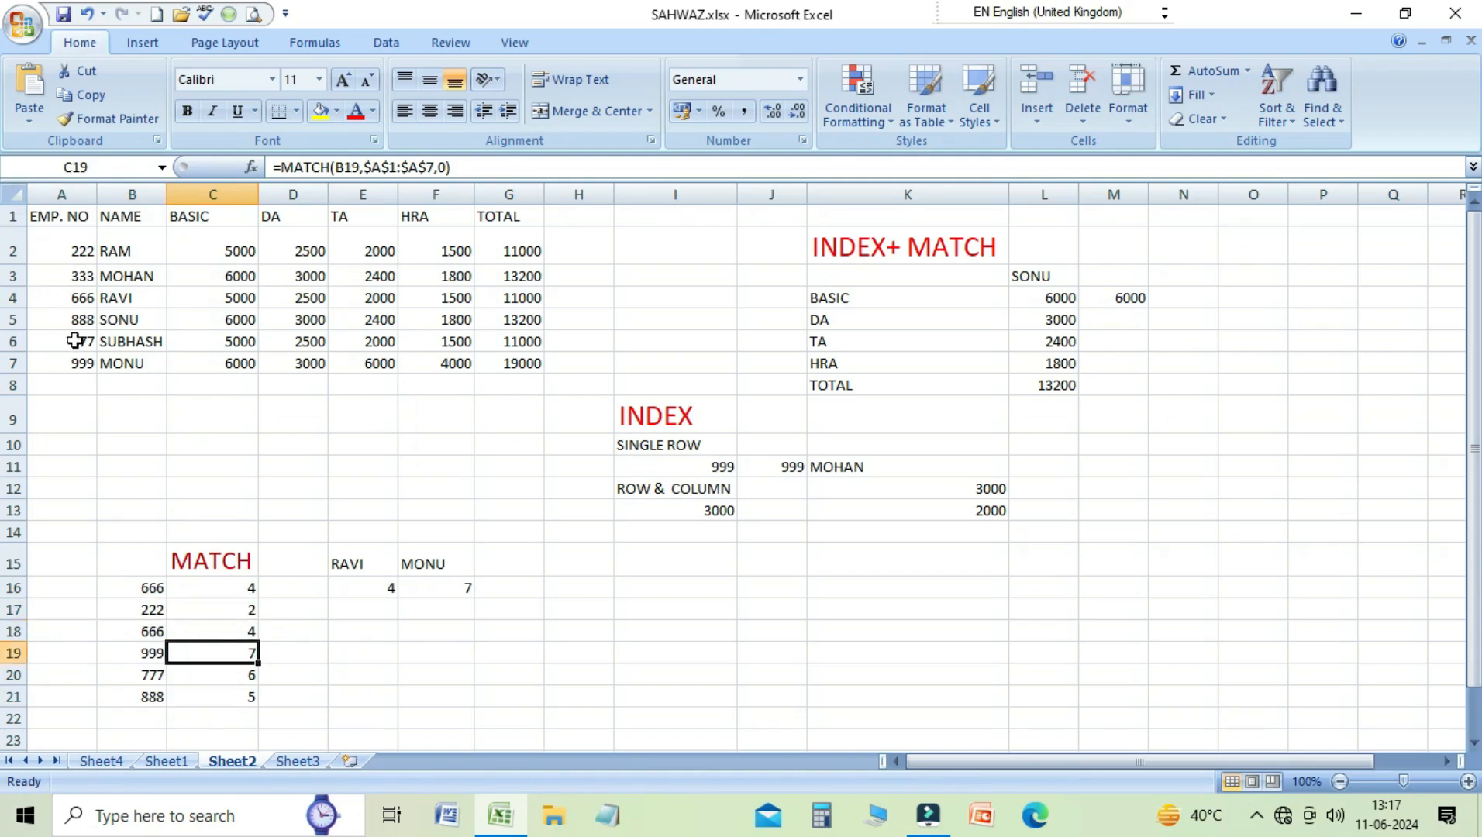
pyautogui.click(154, 675)
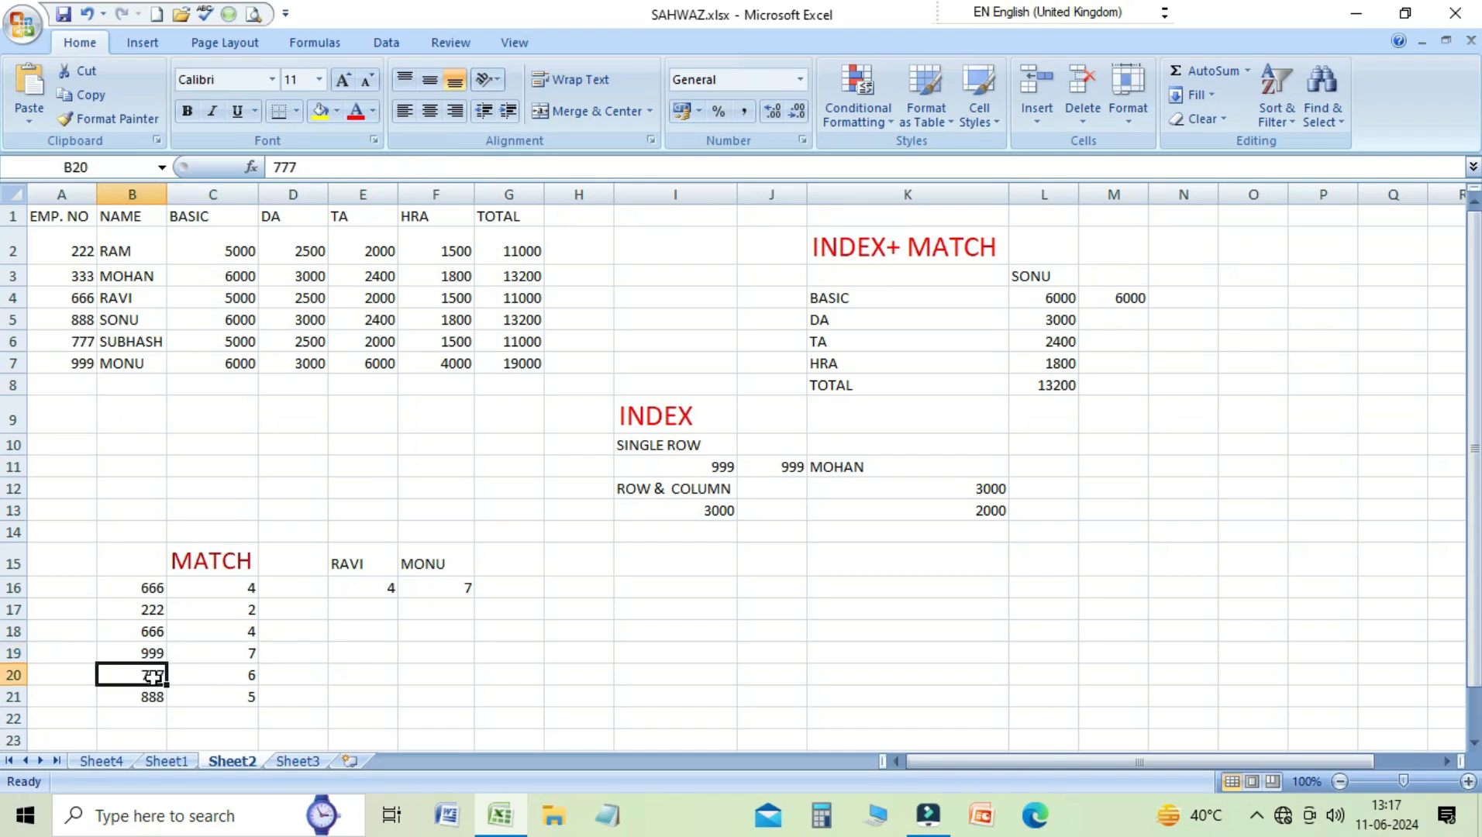
pyautogui.click(238, 677)
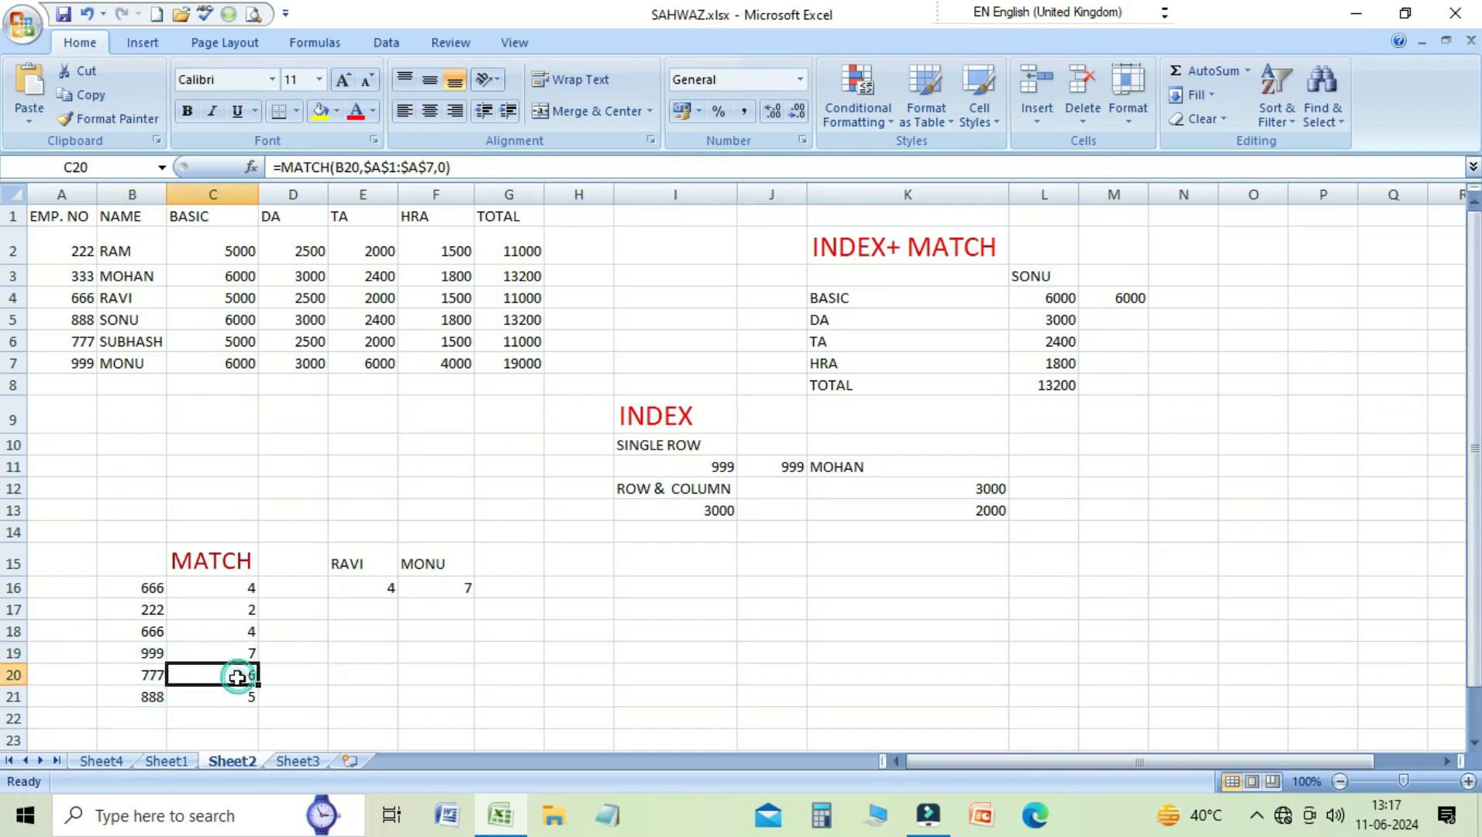
pyautogui.click(61, 345)
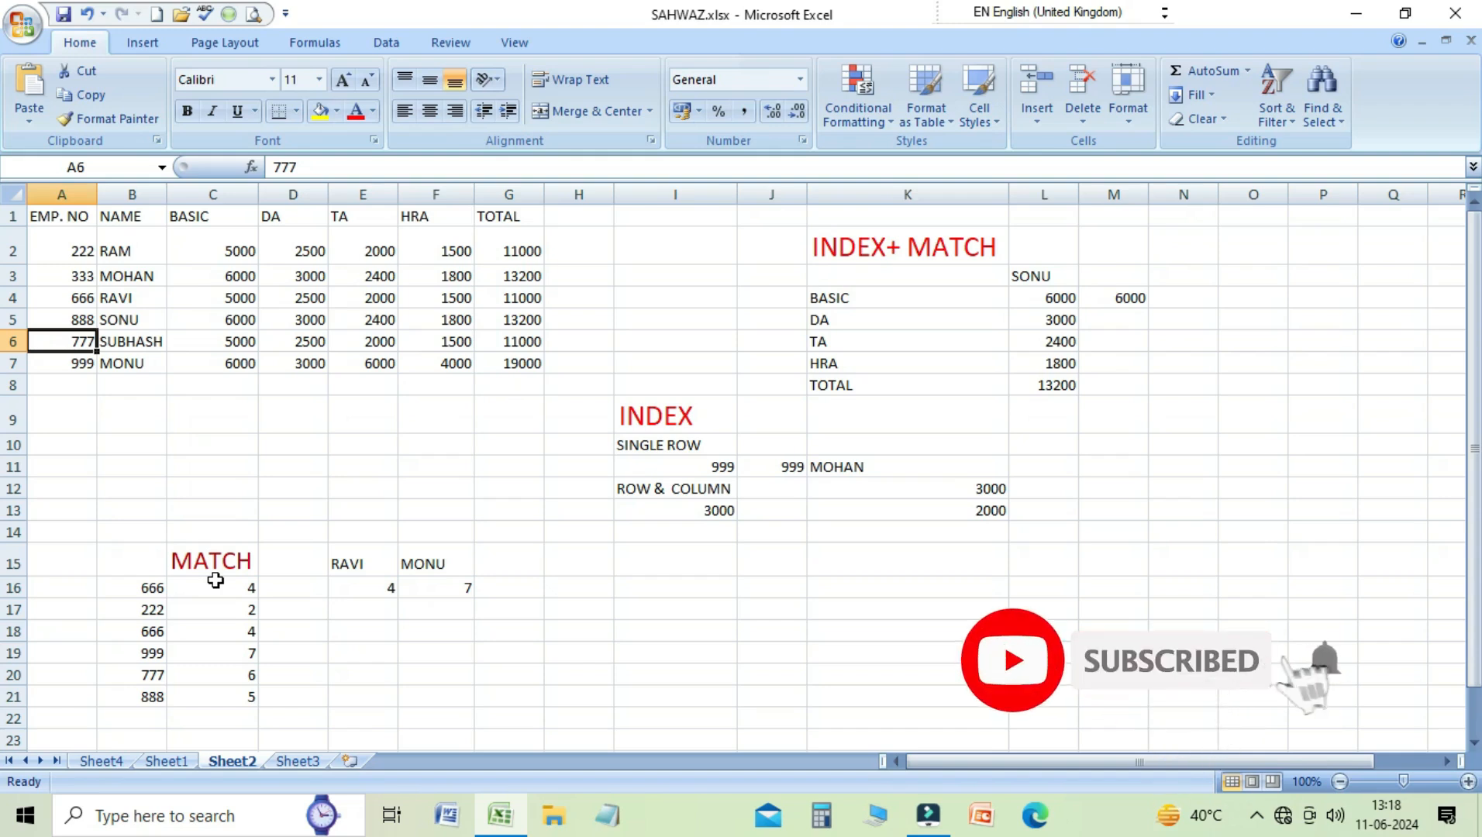
# Examine the name in L3 and that employee's BASIC, DA, TA, HRA and TOTAL values in row 5
pyautogui.click(1043, 282)
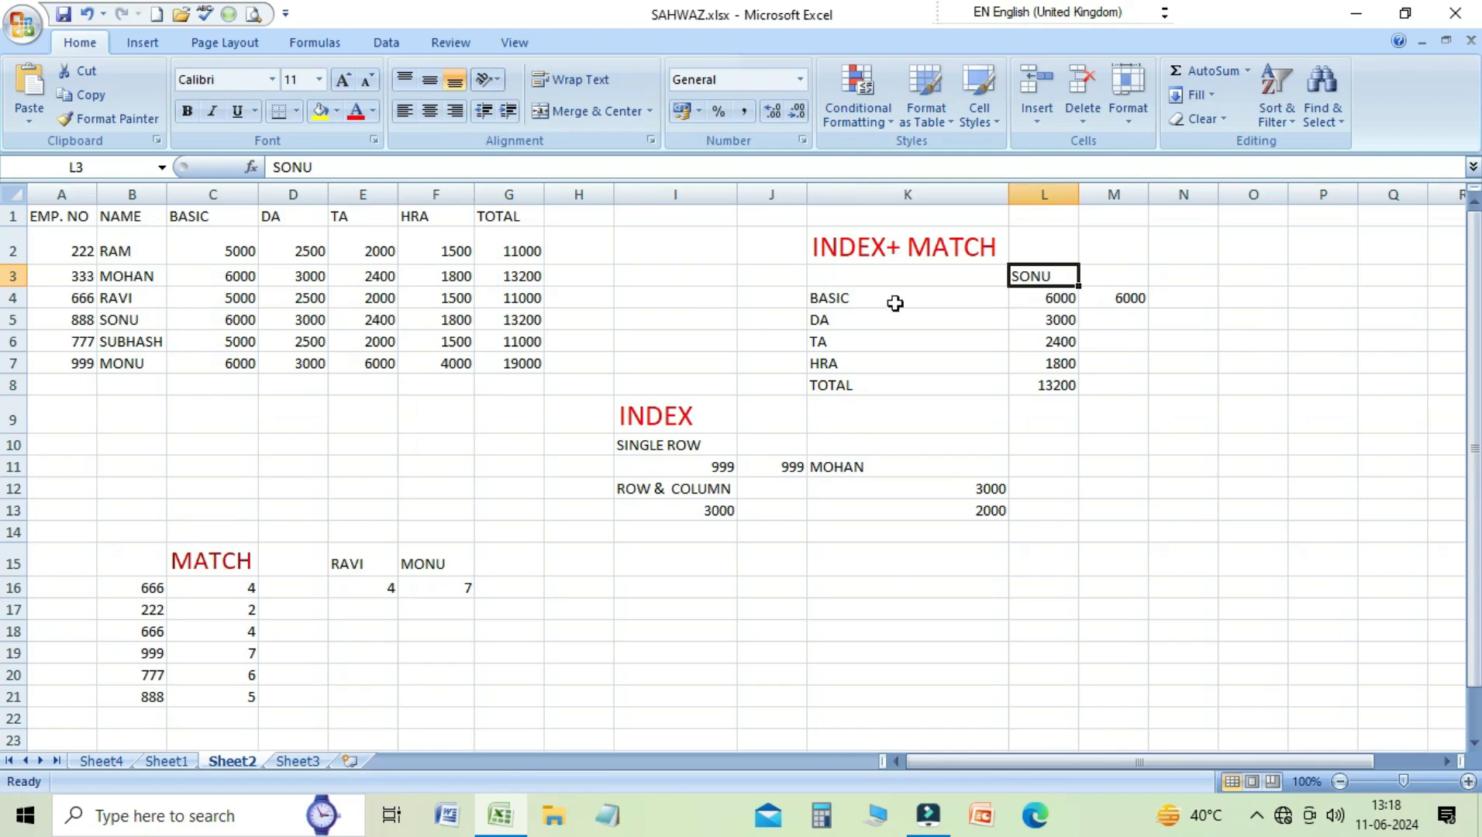
pyautogui.click(146, 319)
pyautogui.click(232, 321)
pyautogui.click(302, 324)
pyautogui.click(360, 322)
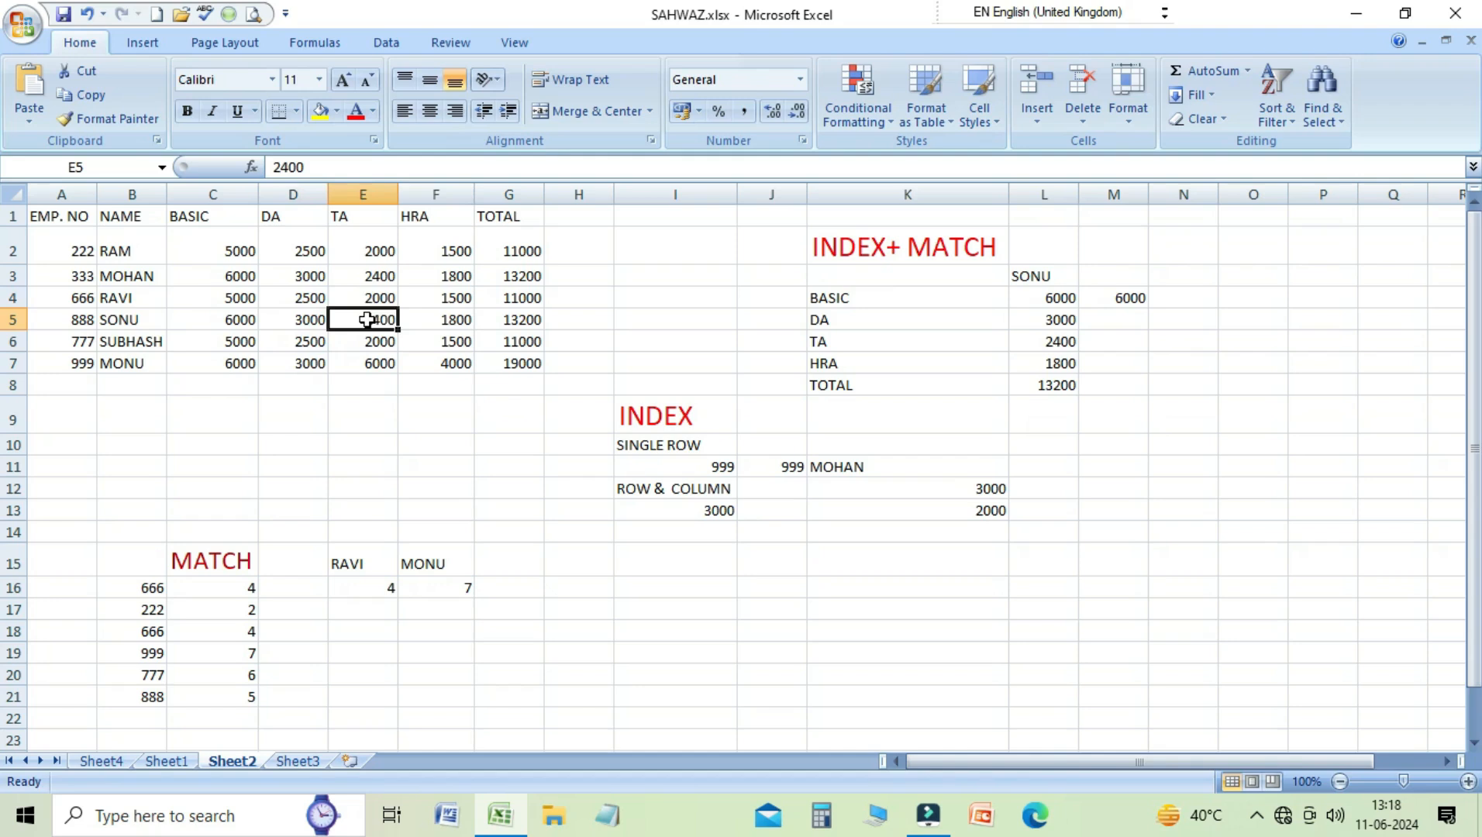
pyautogui.click(446, 324)
pyautogui.click(513, 324)
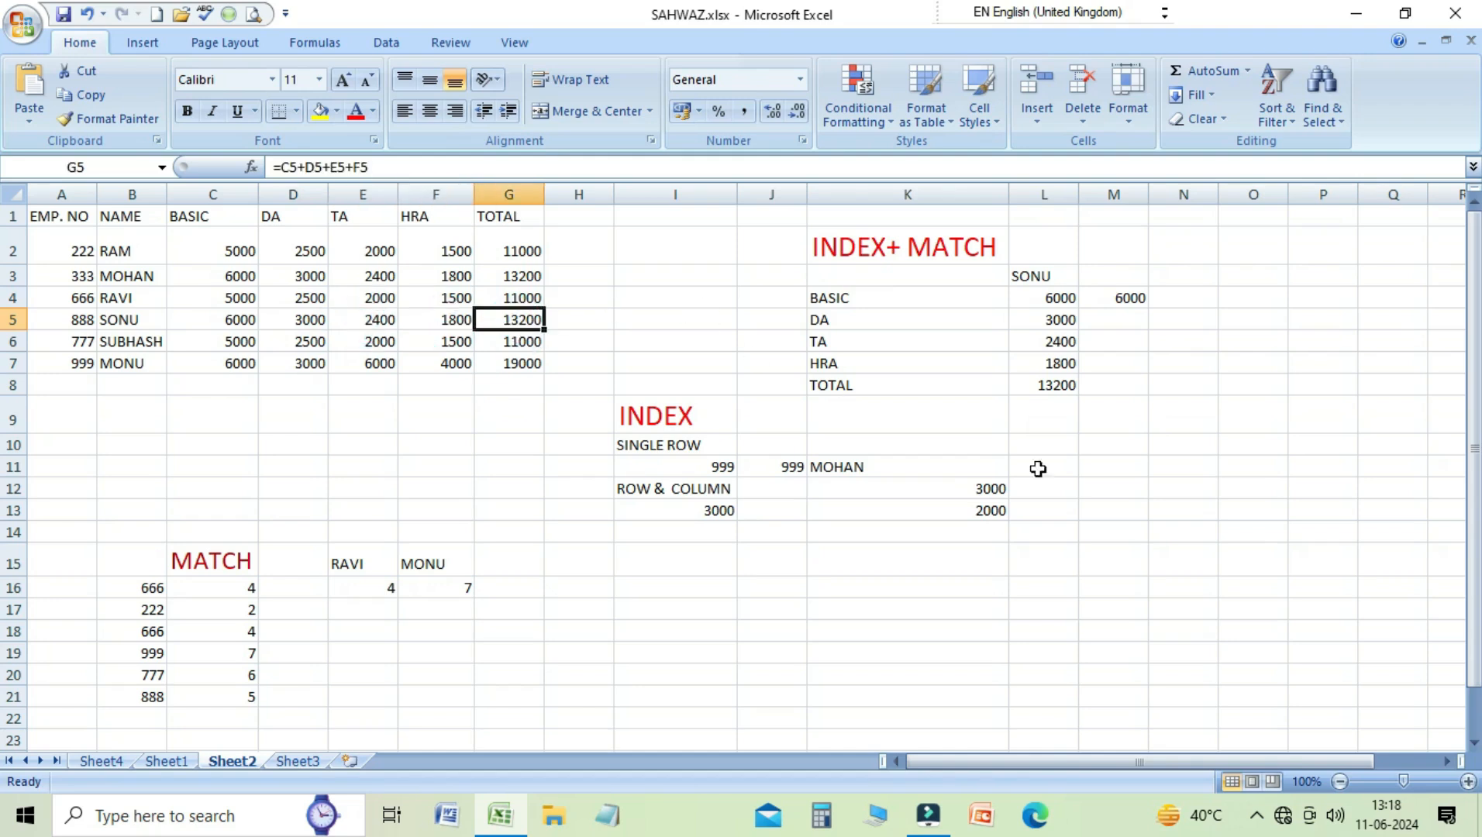
# Start a new INDEX formula in cell M4 in place of the existing one
pyautogui.click(1128, 301)
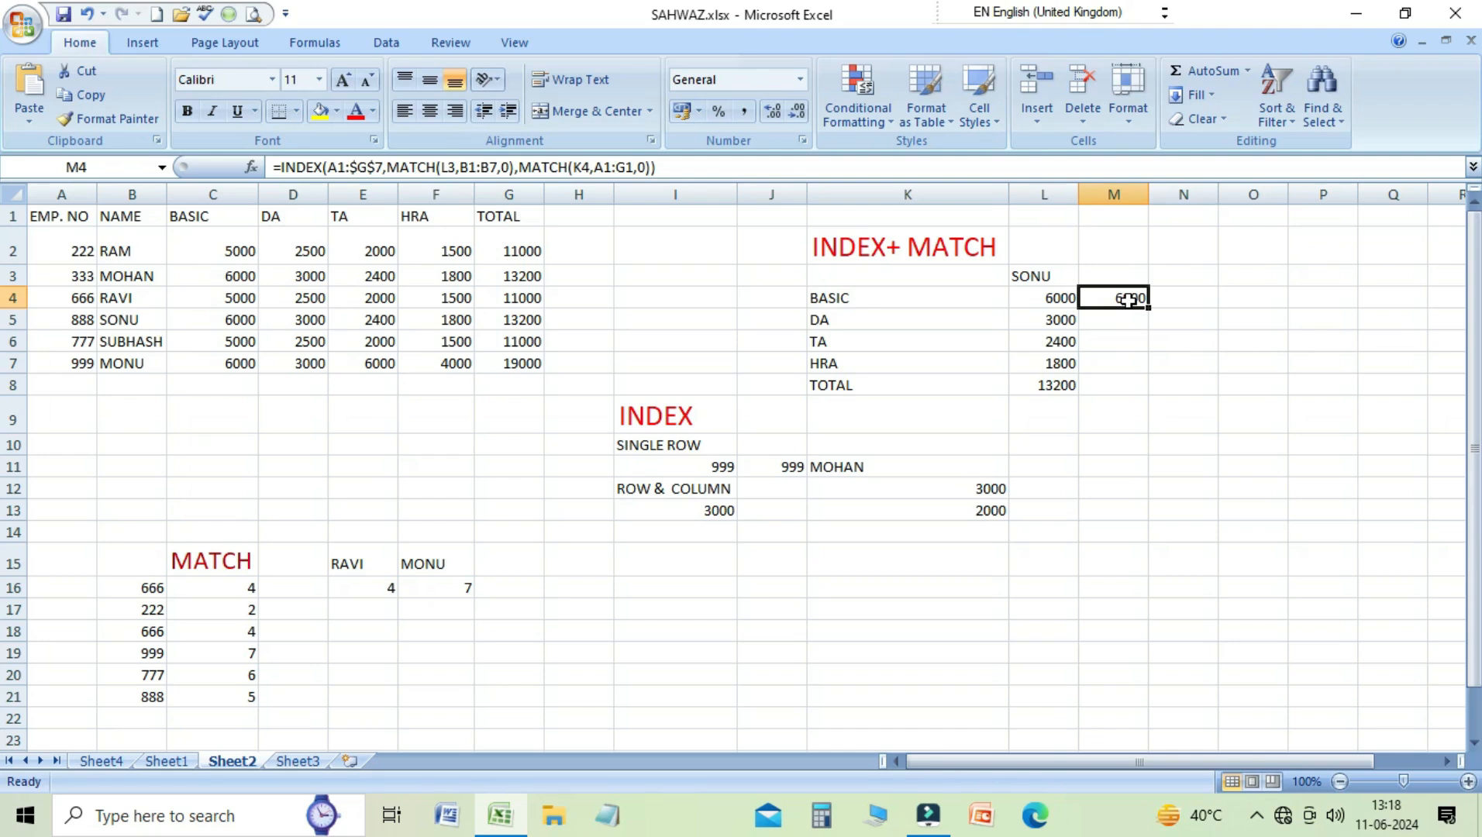
pyautogui.write('=')
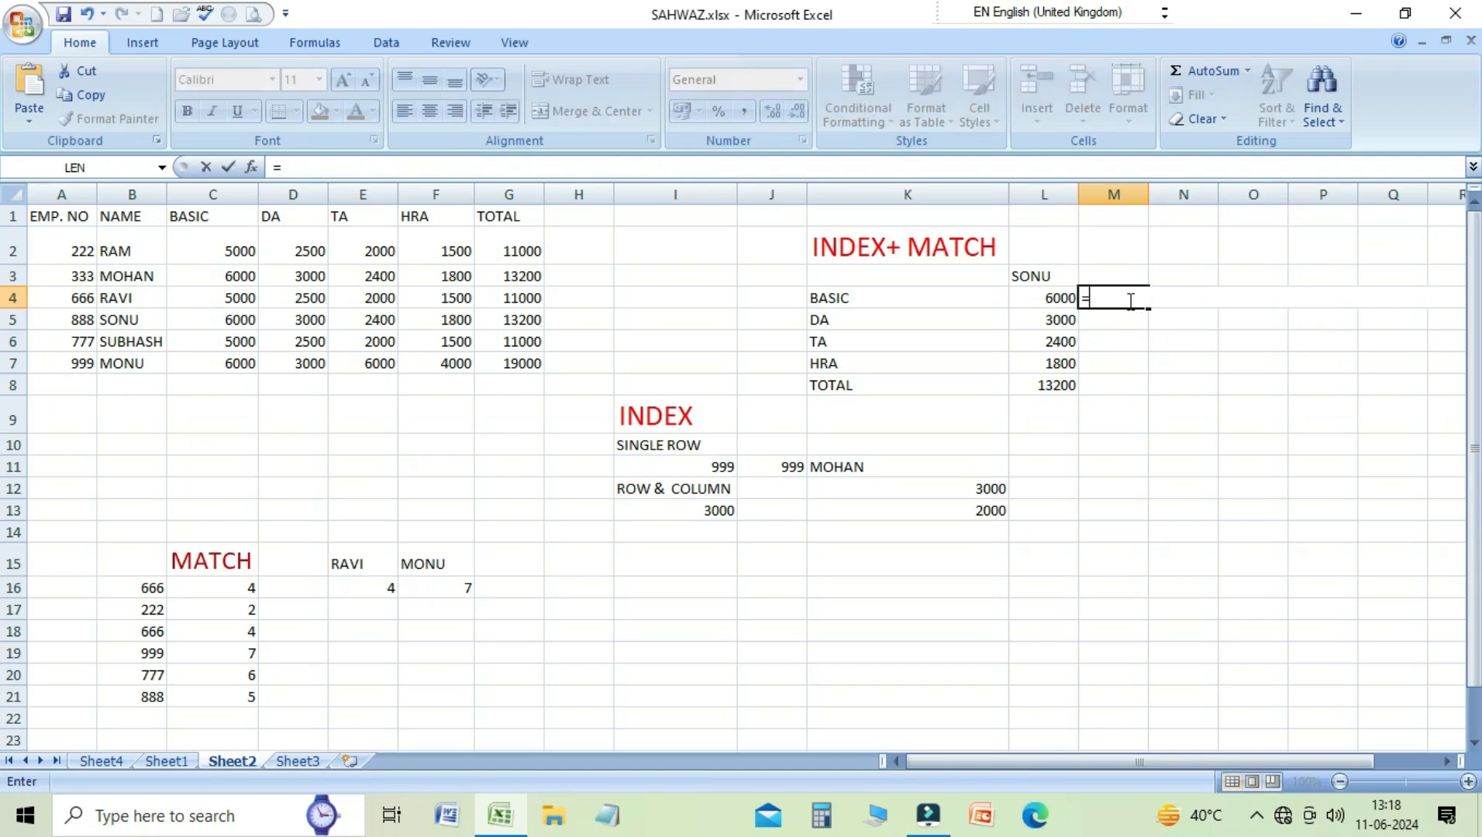
pyautogui.write('INDEX')
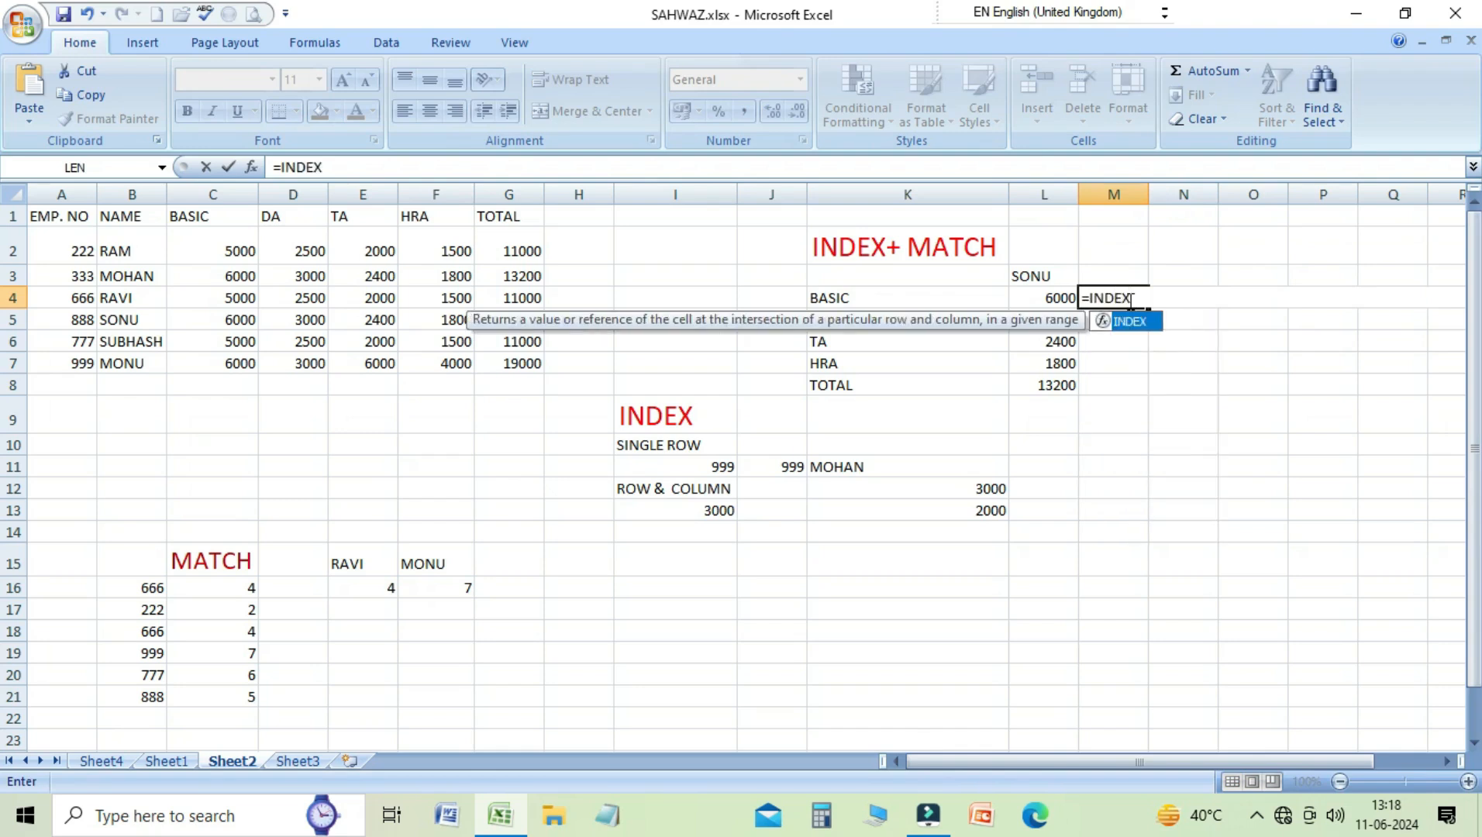
pyautogui.write('(')
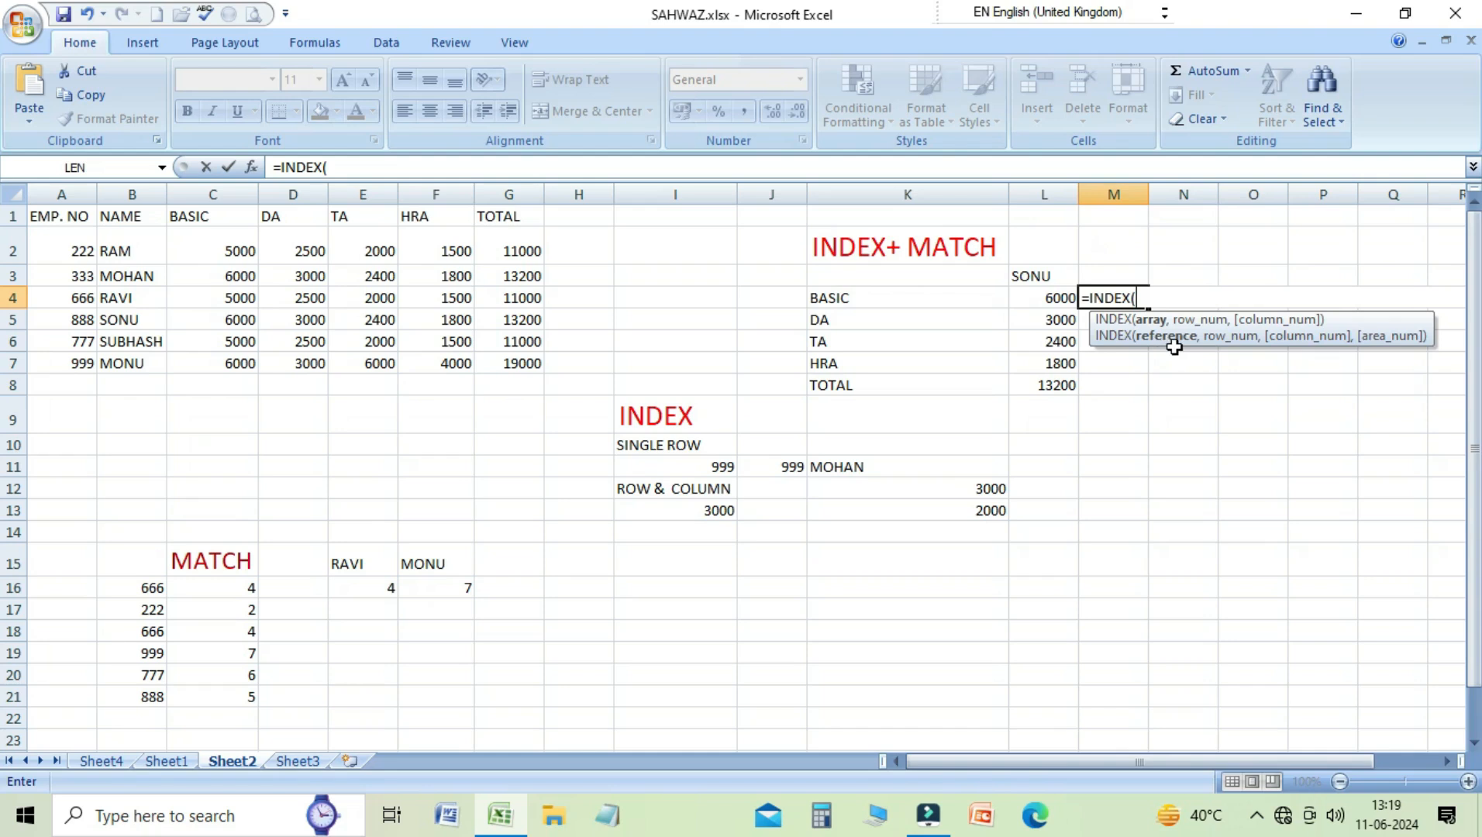
pyautogui.click(74, 217)
pyautogui.click(102, 243)
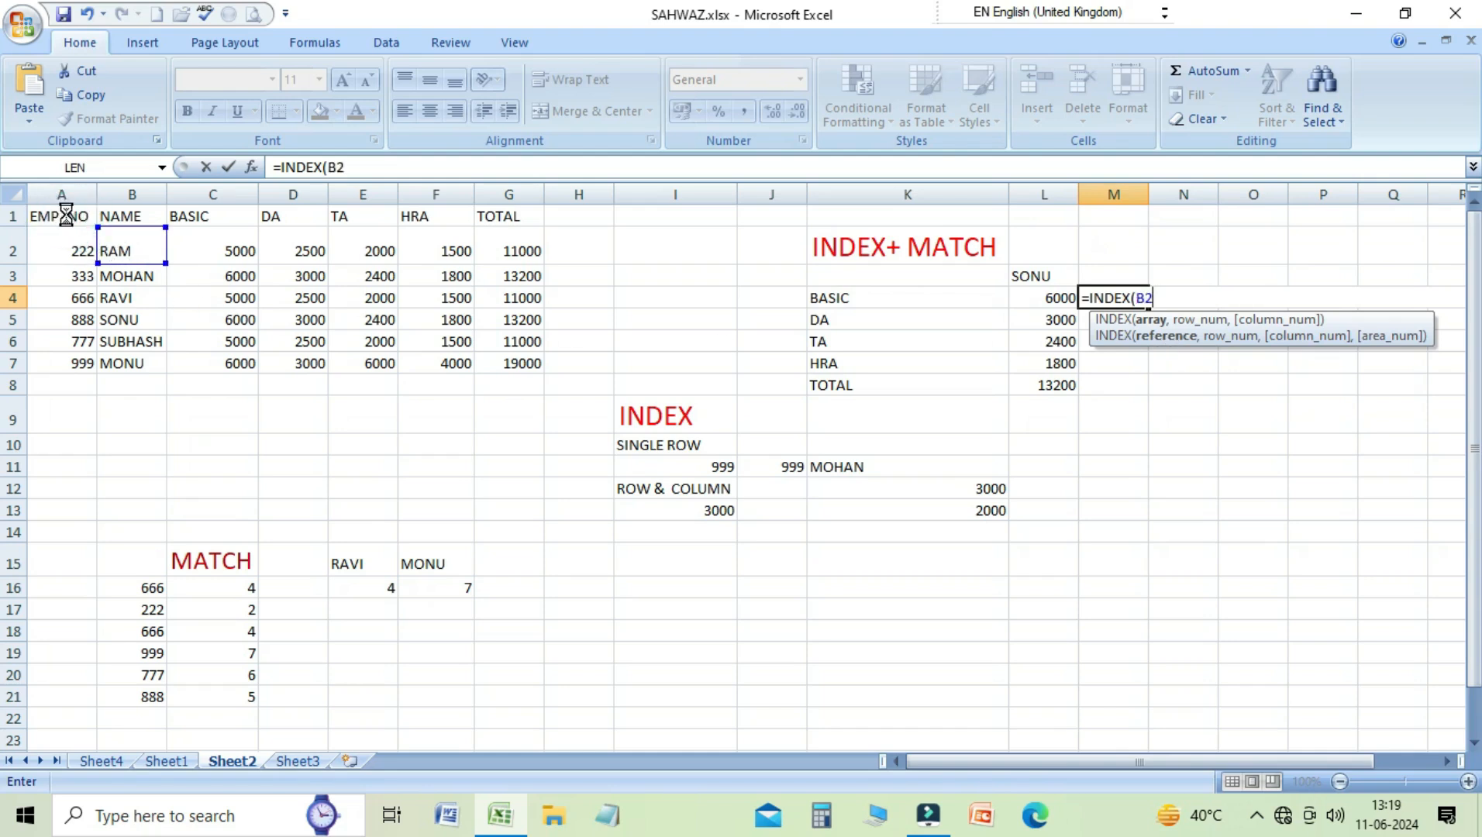
pyautogui.press('Return')
pyautogui.click(744, 469)
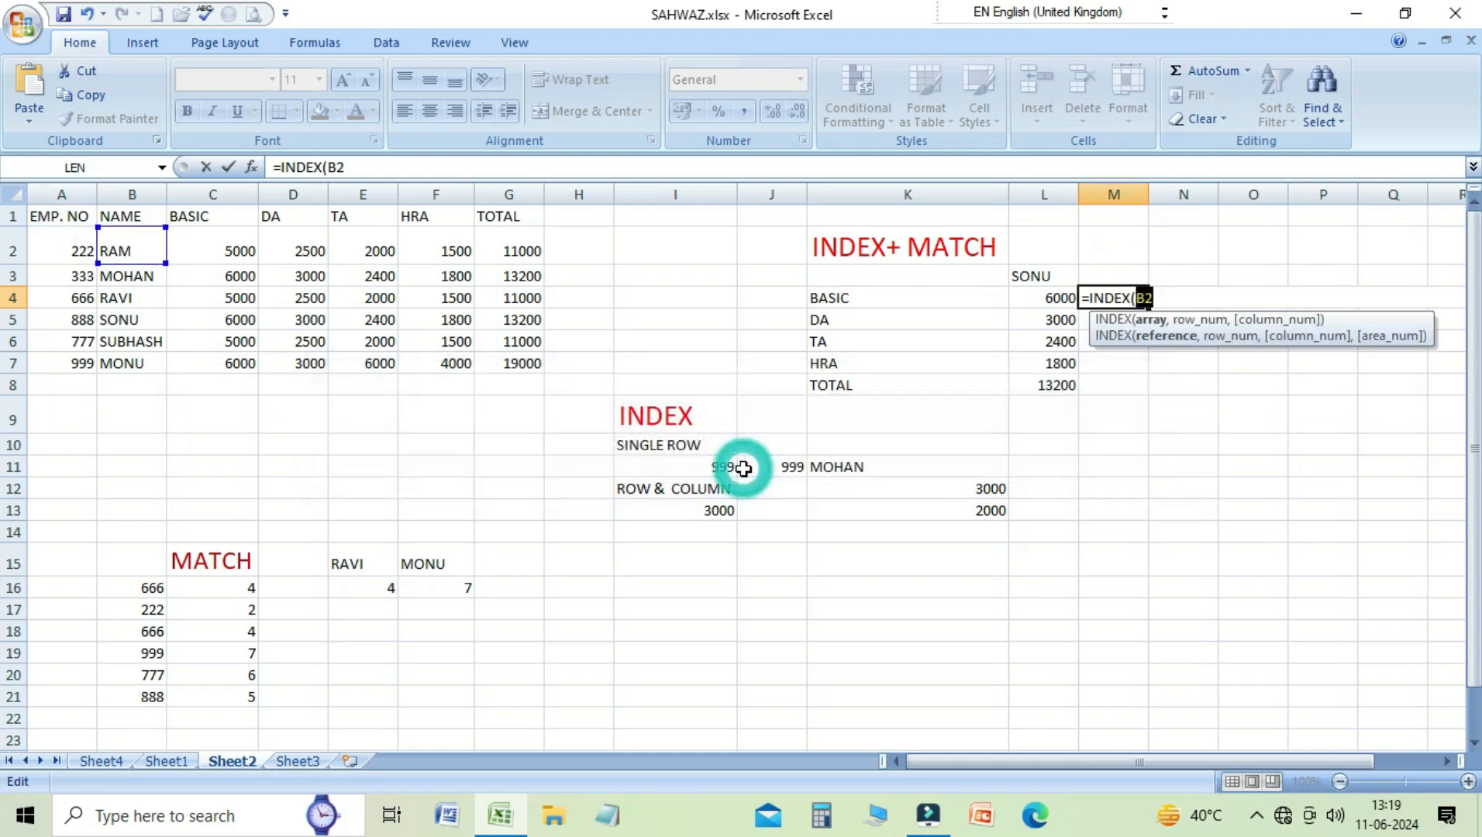
pyautogui.press('BackSpace')
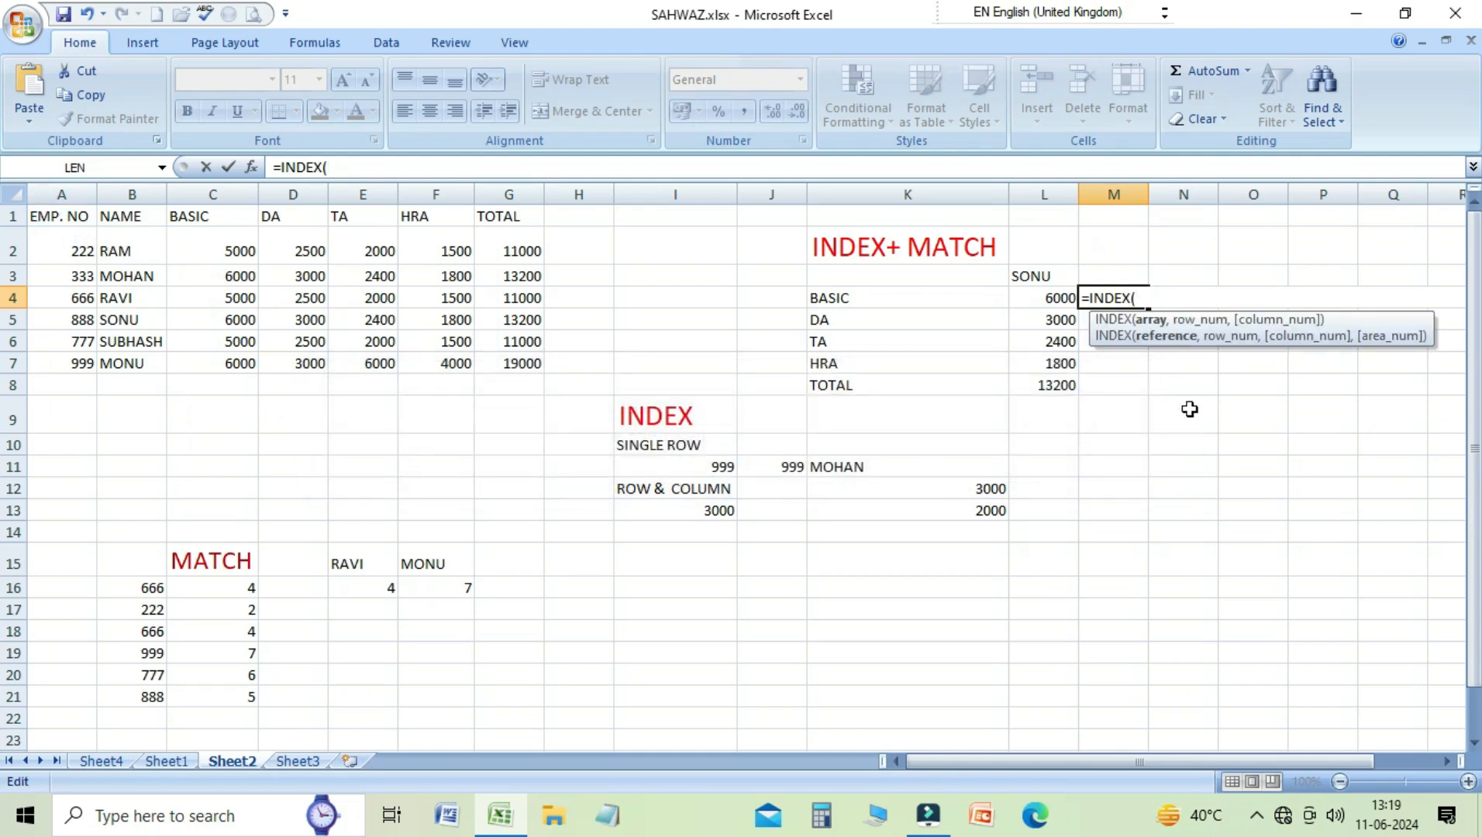
# Set the array argument of the M4 INDEX formula to the whole salary table, A1:G7
pyautogui.moveTo(43, 219); pyautogui.dragTo(486, 361)
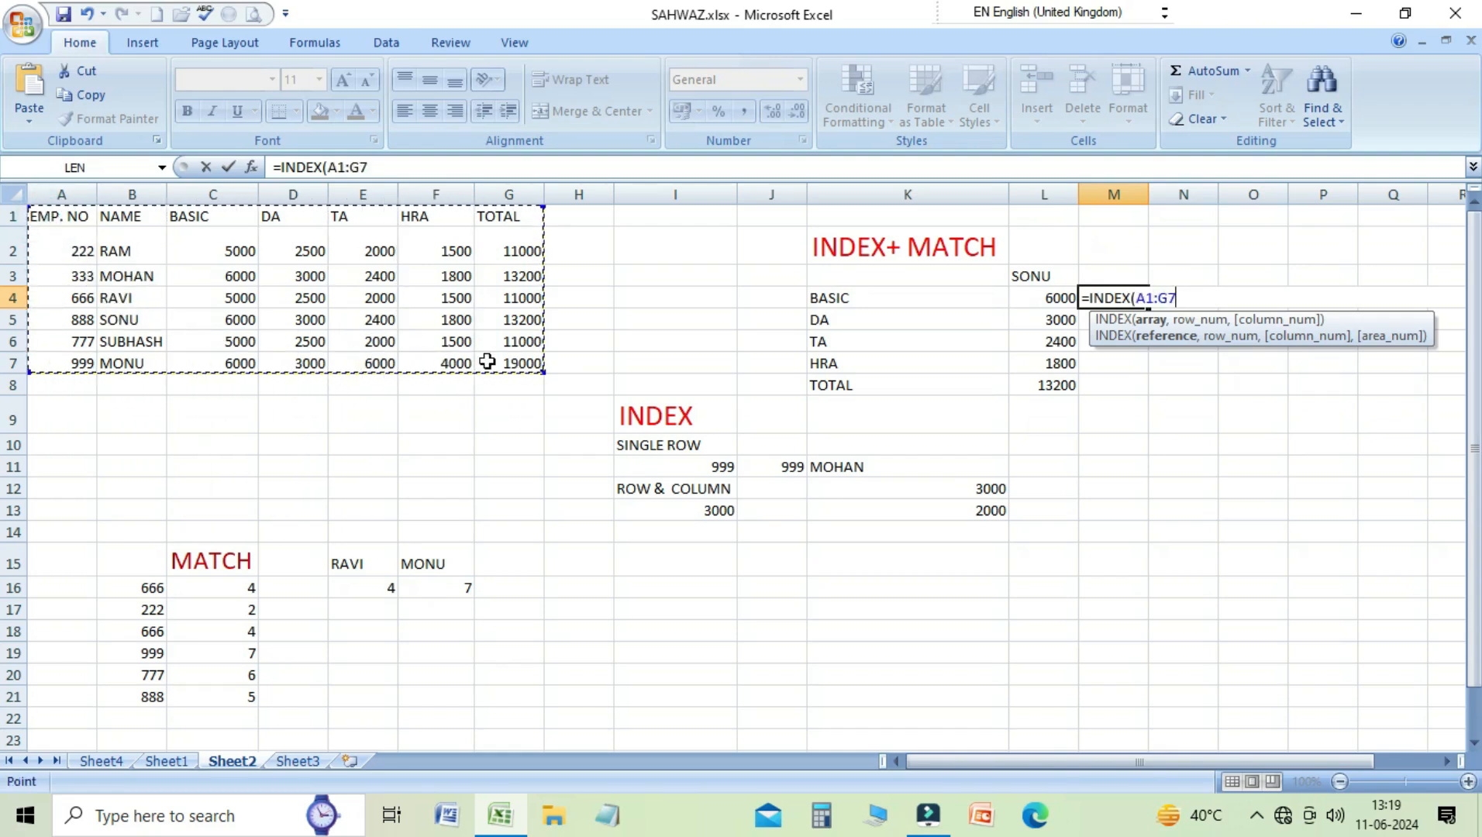
pyautogui.write('M,')
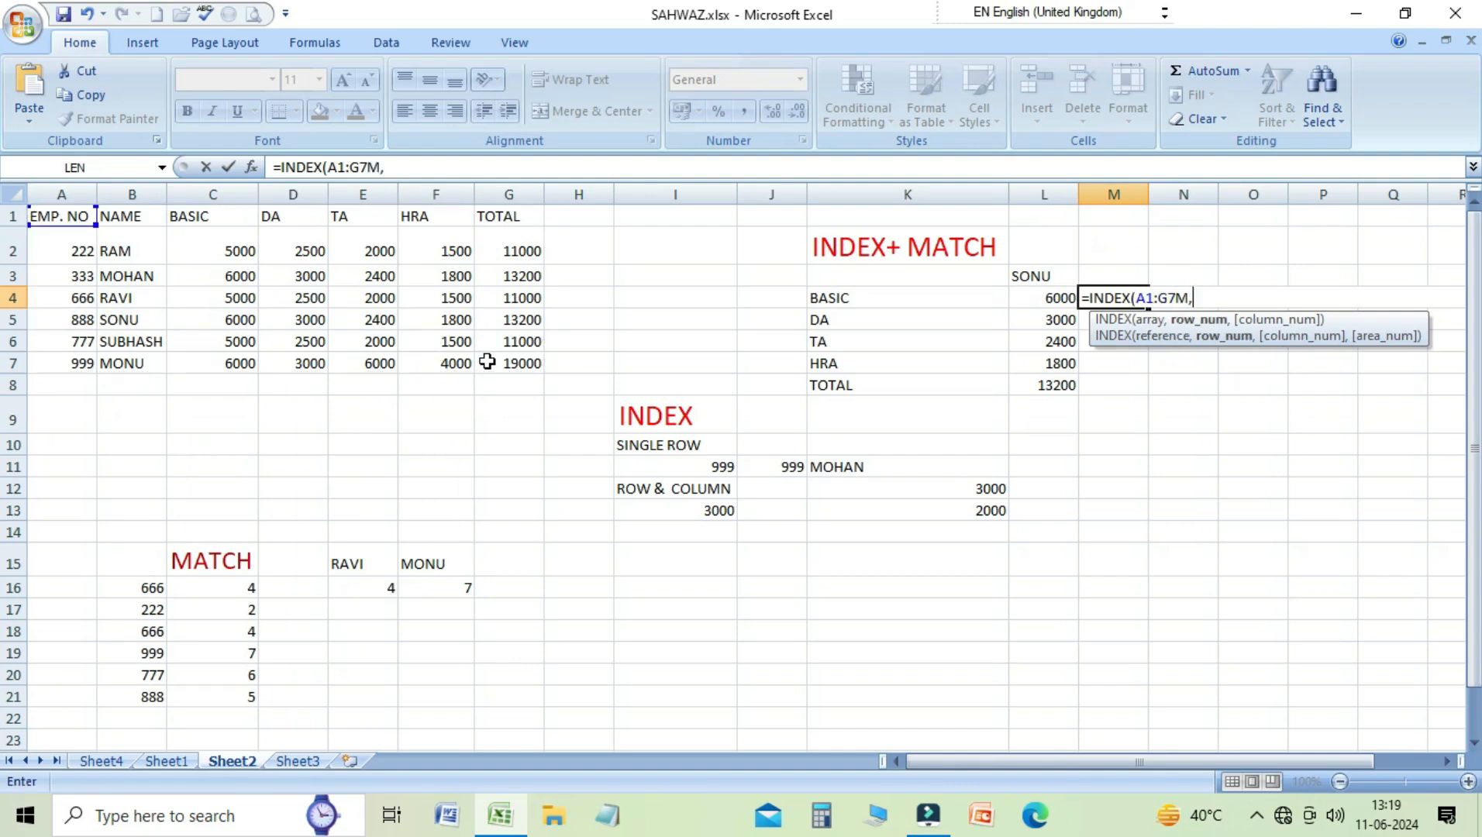
pyautogui.press('BackSpace')
pyautogui.press('BackSpace')
pyautogui.write(',')
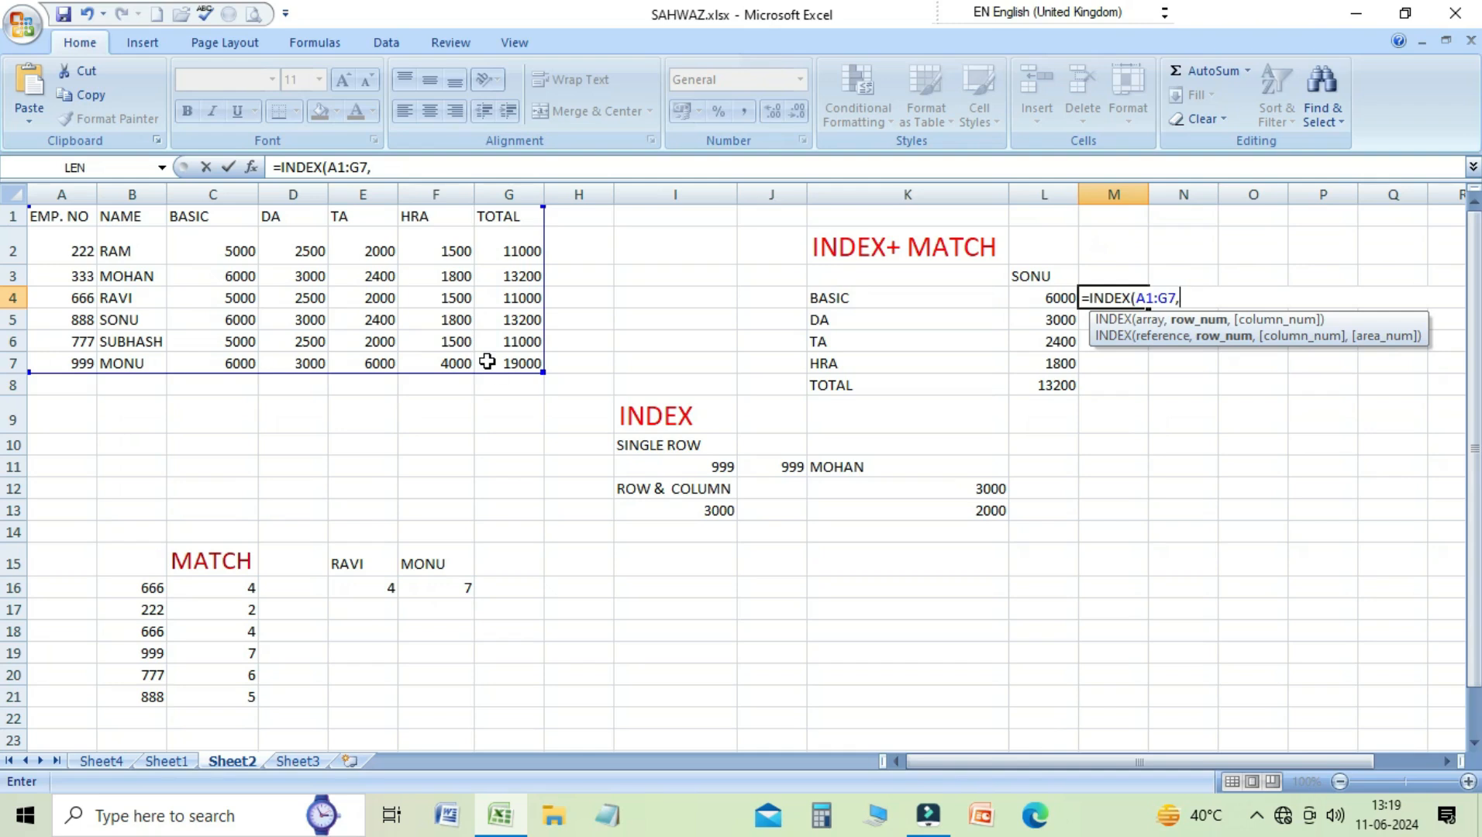
# Add MATCH(L3,B1:B7,0) as the row argument of the INDEX formula in M4
pyautogui.write('MATCH')
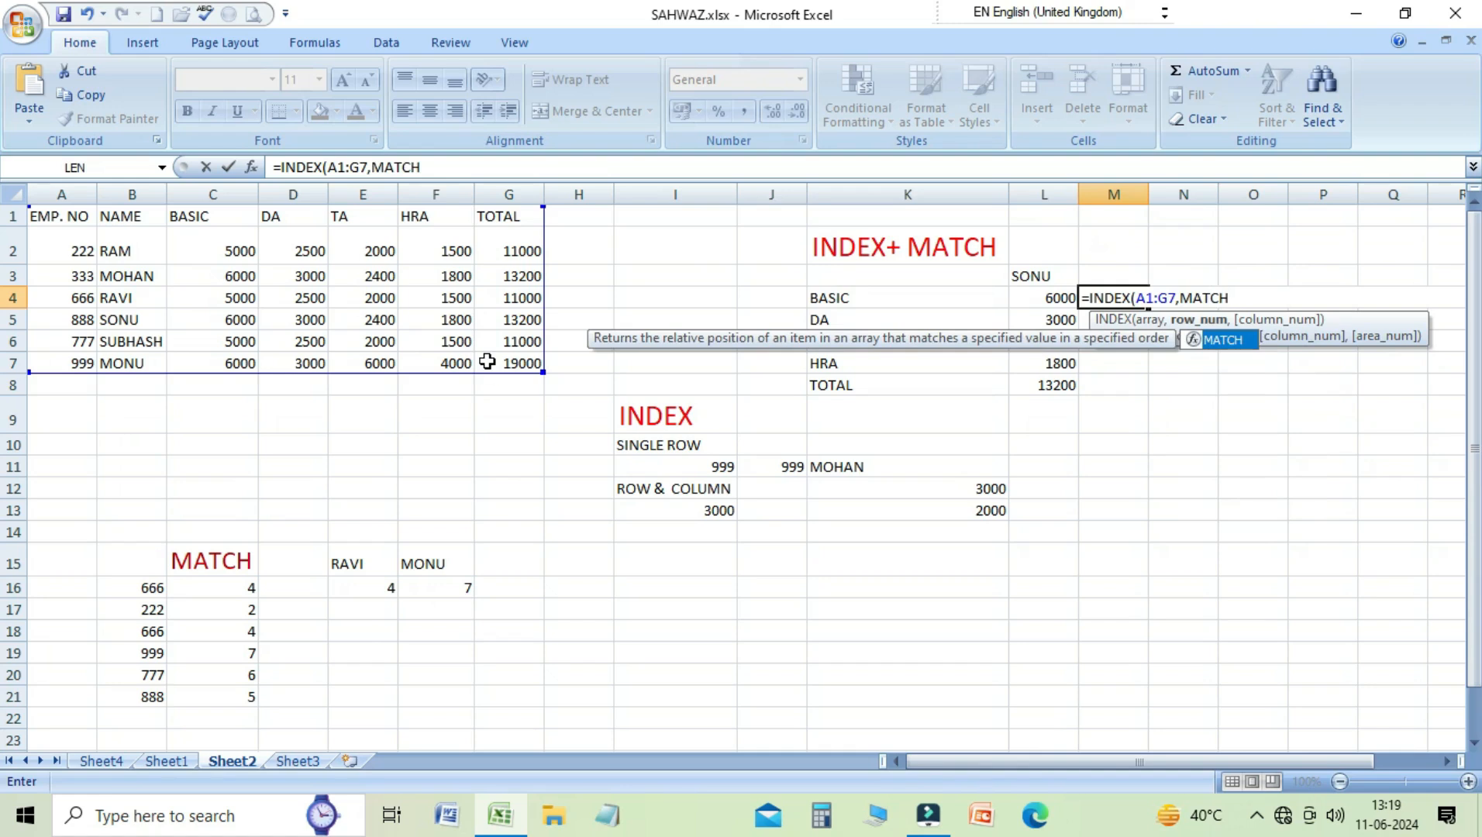
pyautogui.write('(')
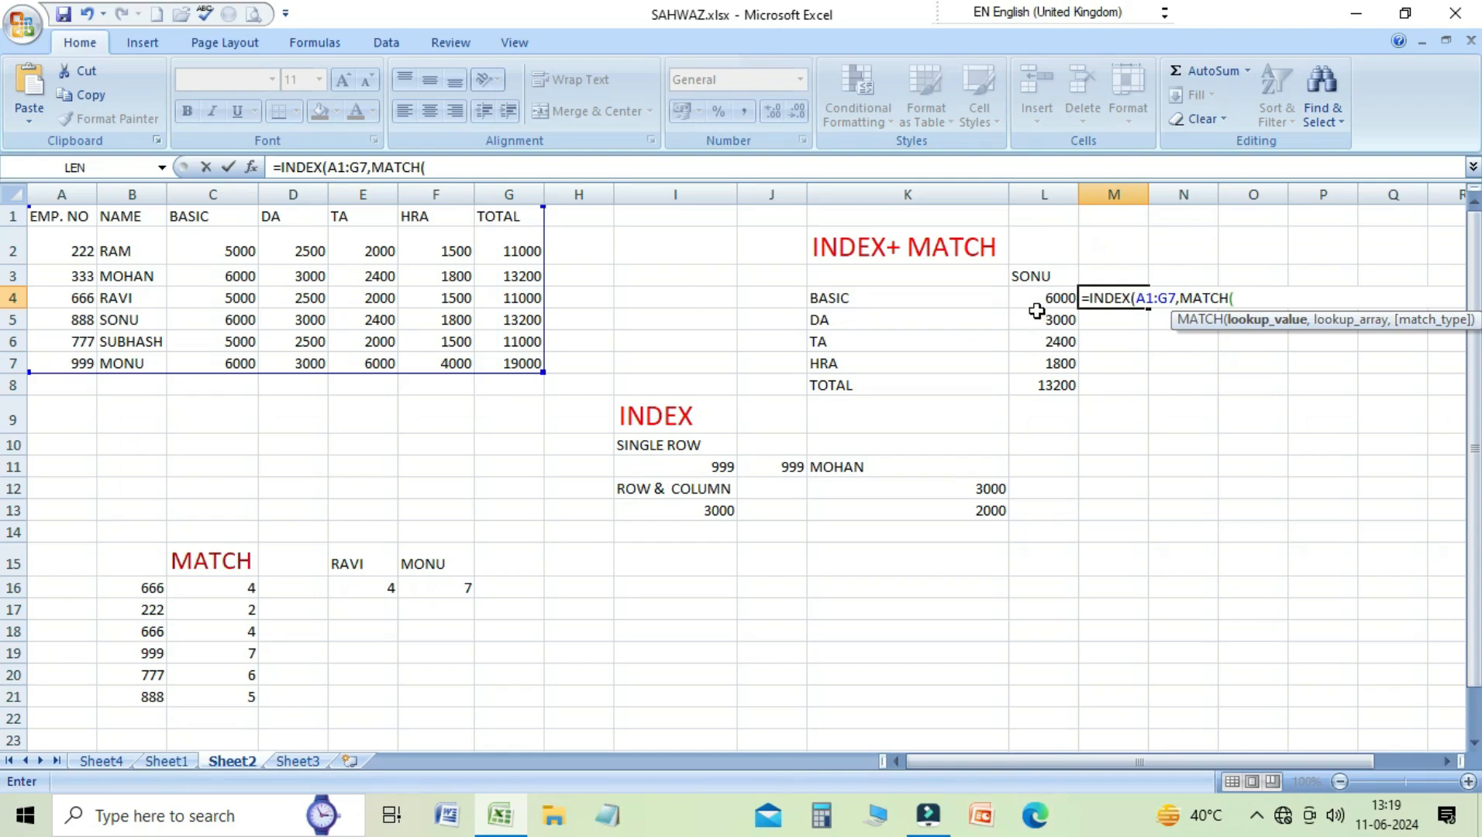
pyautogui.click(1039, 280)
pyautogui.write(',')
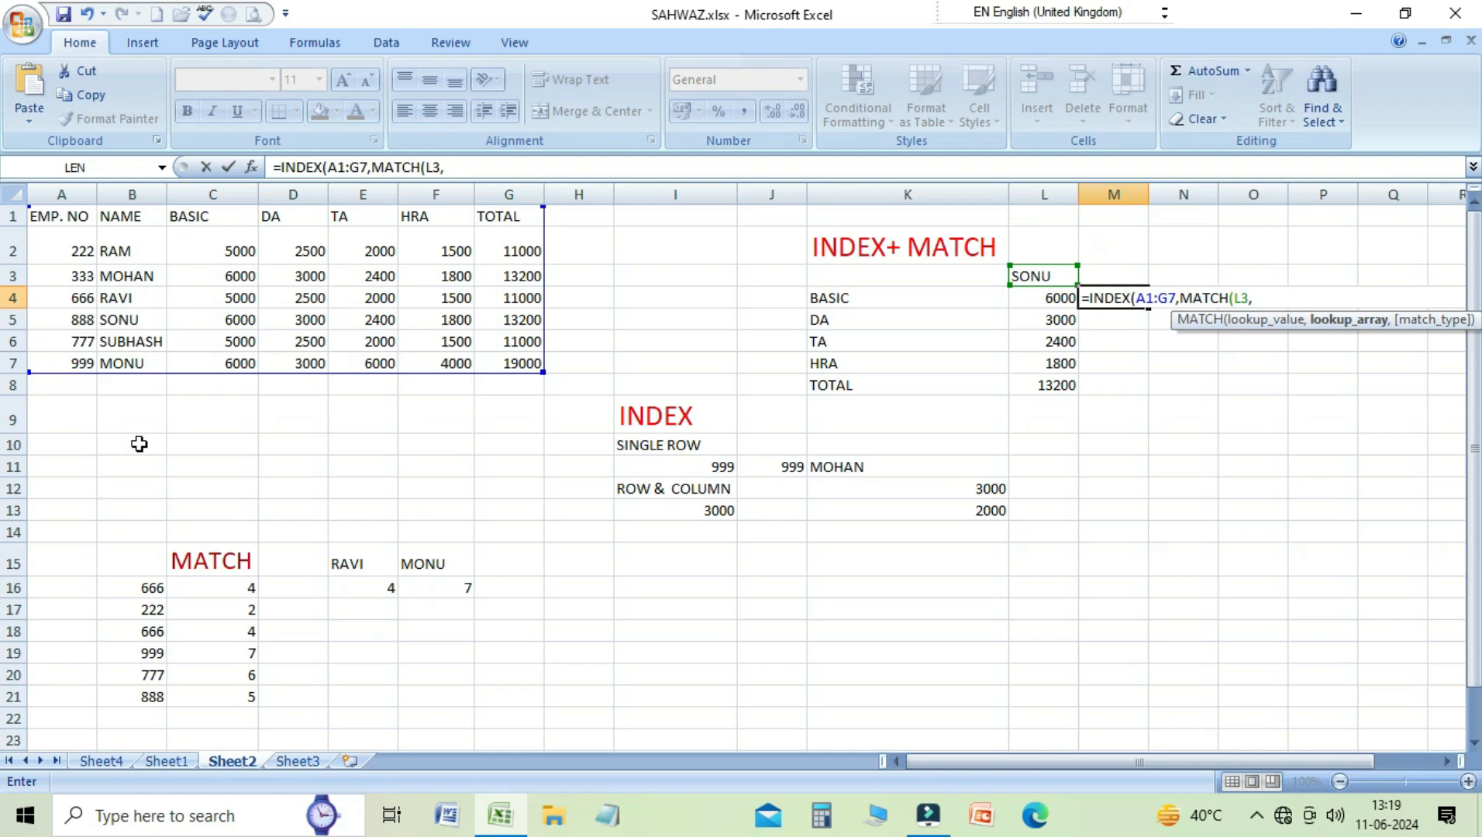
pyautogui.click(123, 215)
pyautogui.moveTo(122, 214); pyautogui.dragTo(127, 353)
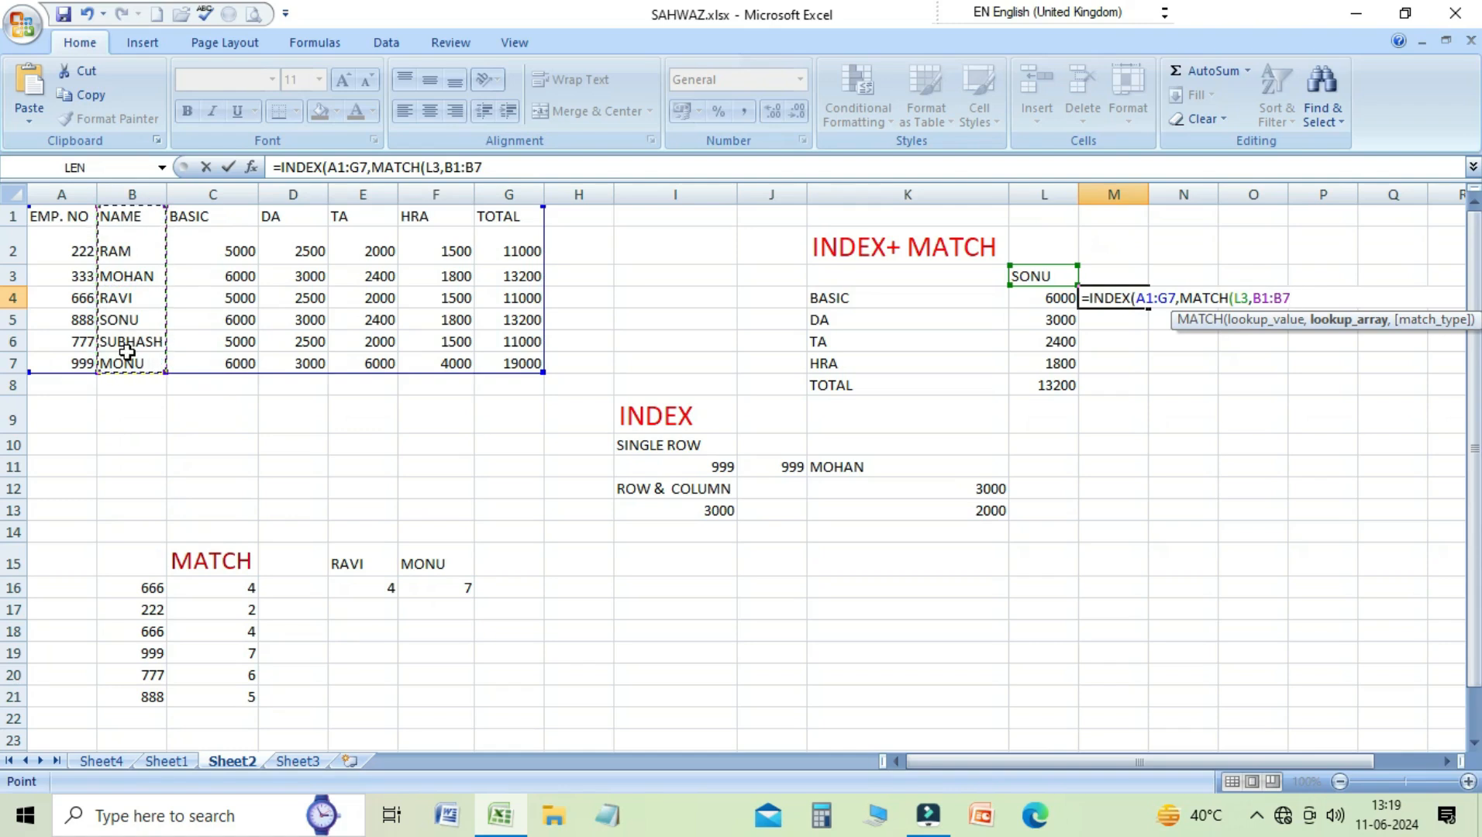
pyautogui.write(',0')
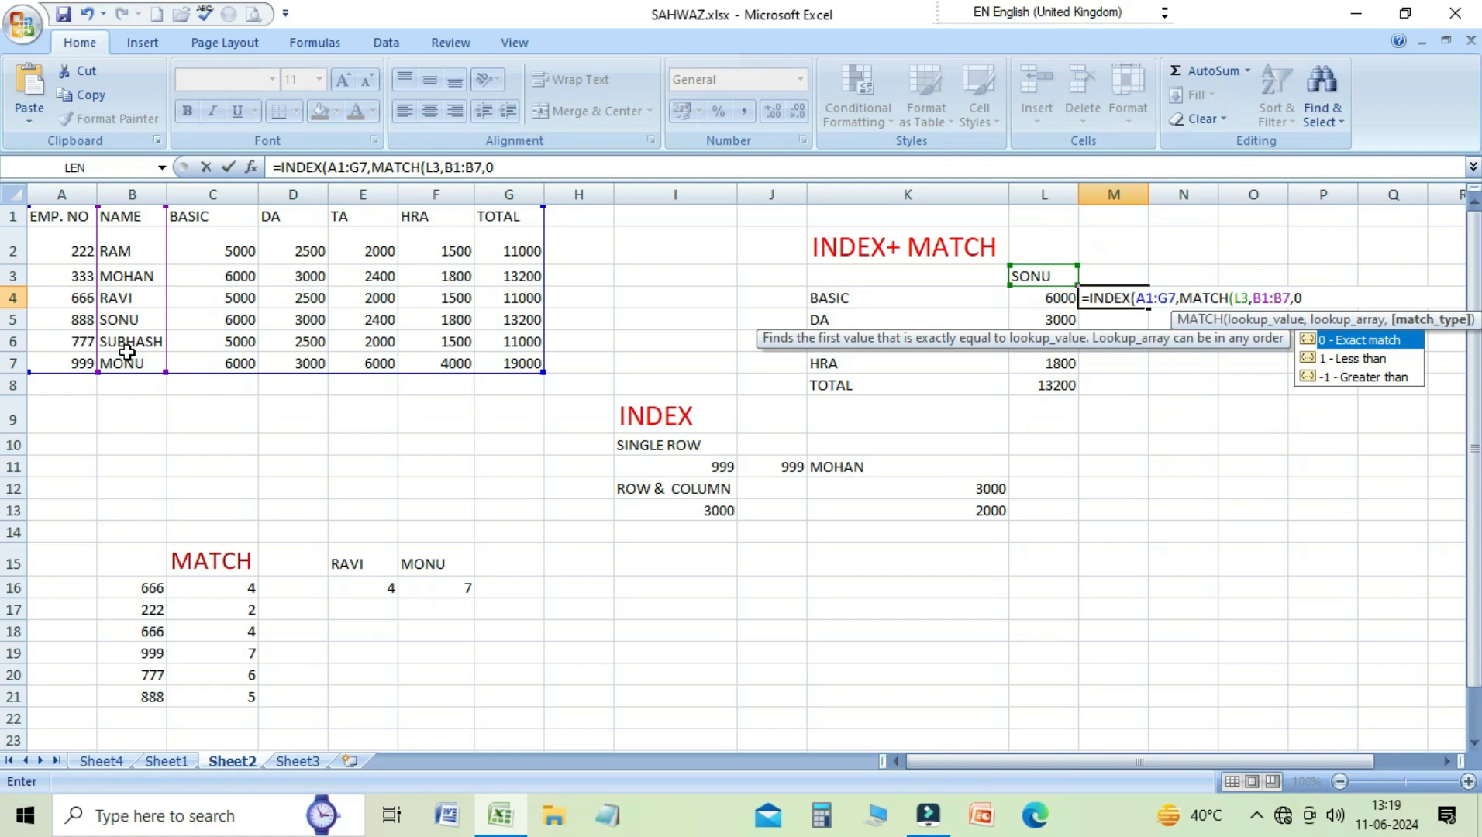
pyautogui.write(')')
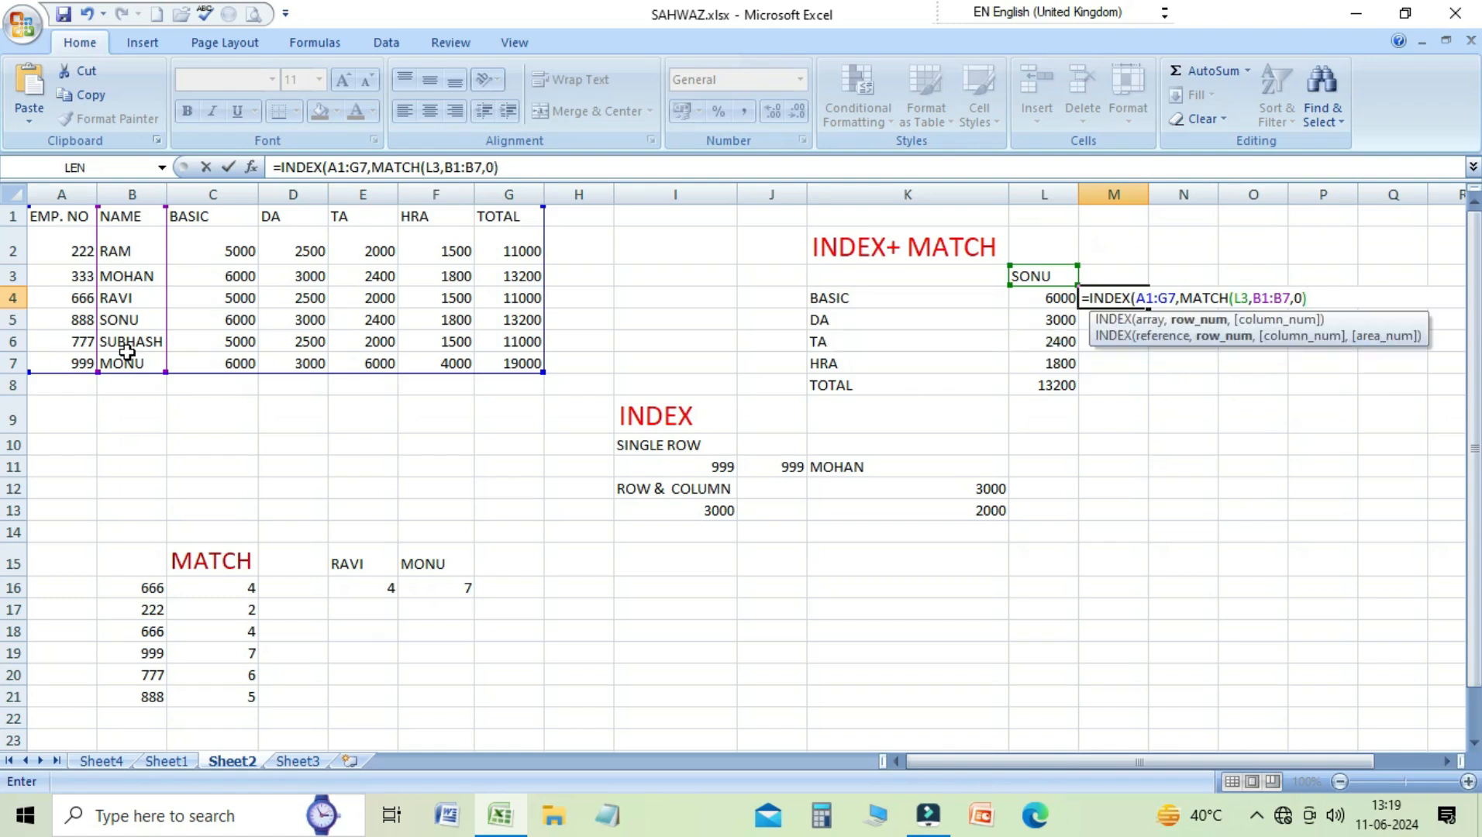
pyautogui.write(',')
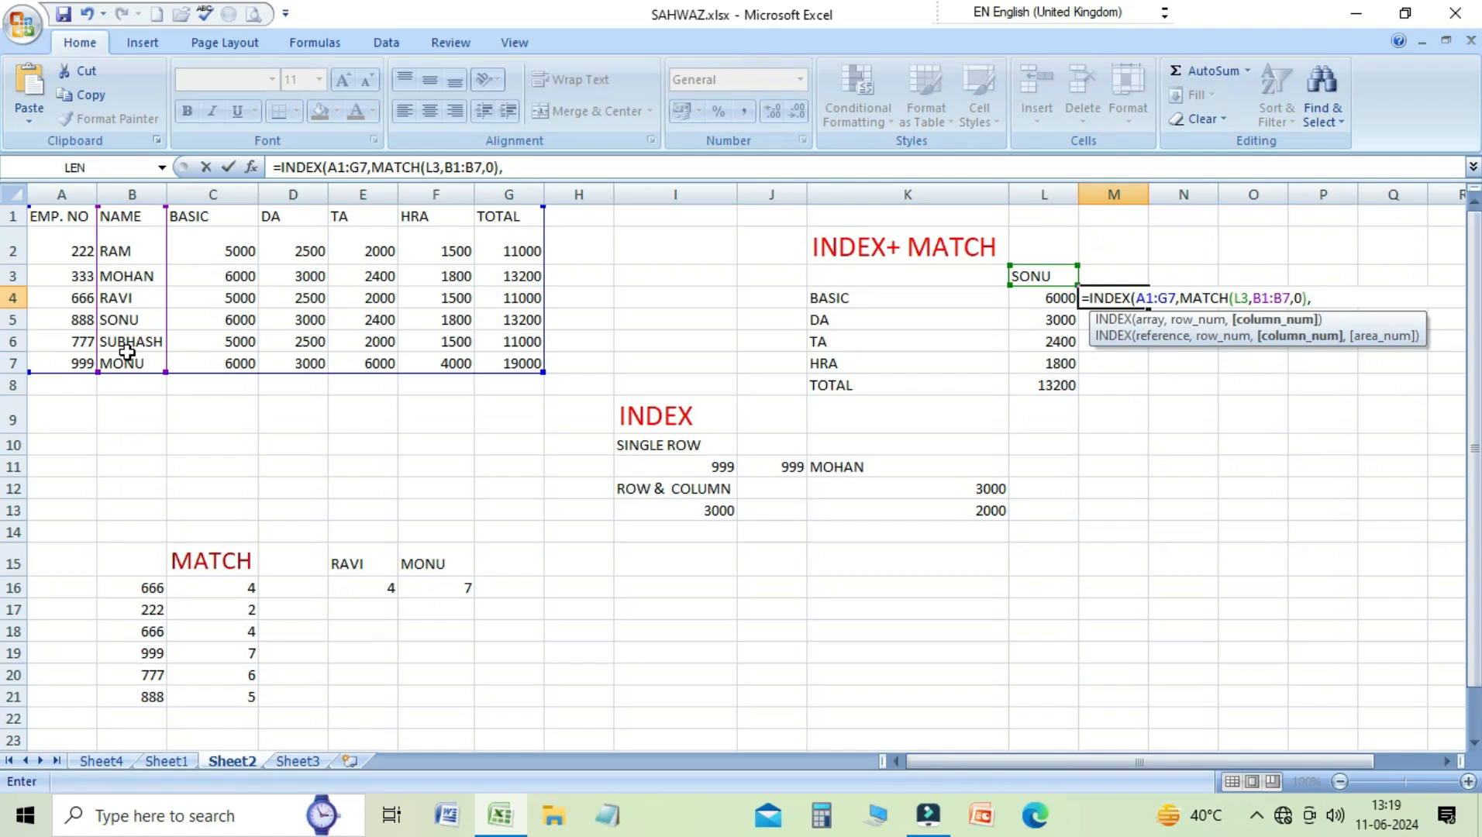
# Add MATCH(K4,A1:G1,0) as the column argument of the M4 INDEX formula and complete the formula
pyautogui.write('MATC')
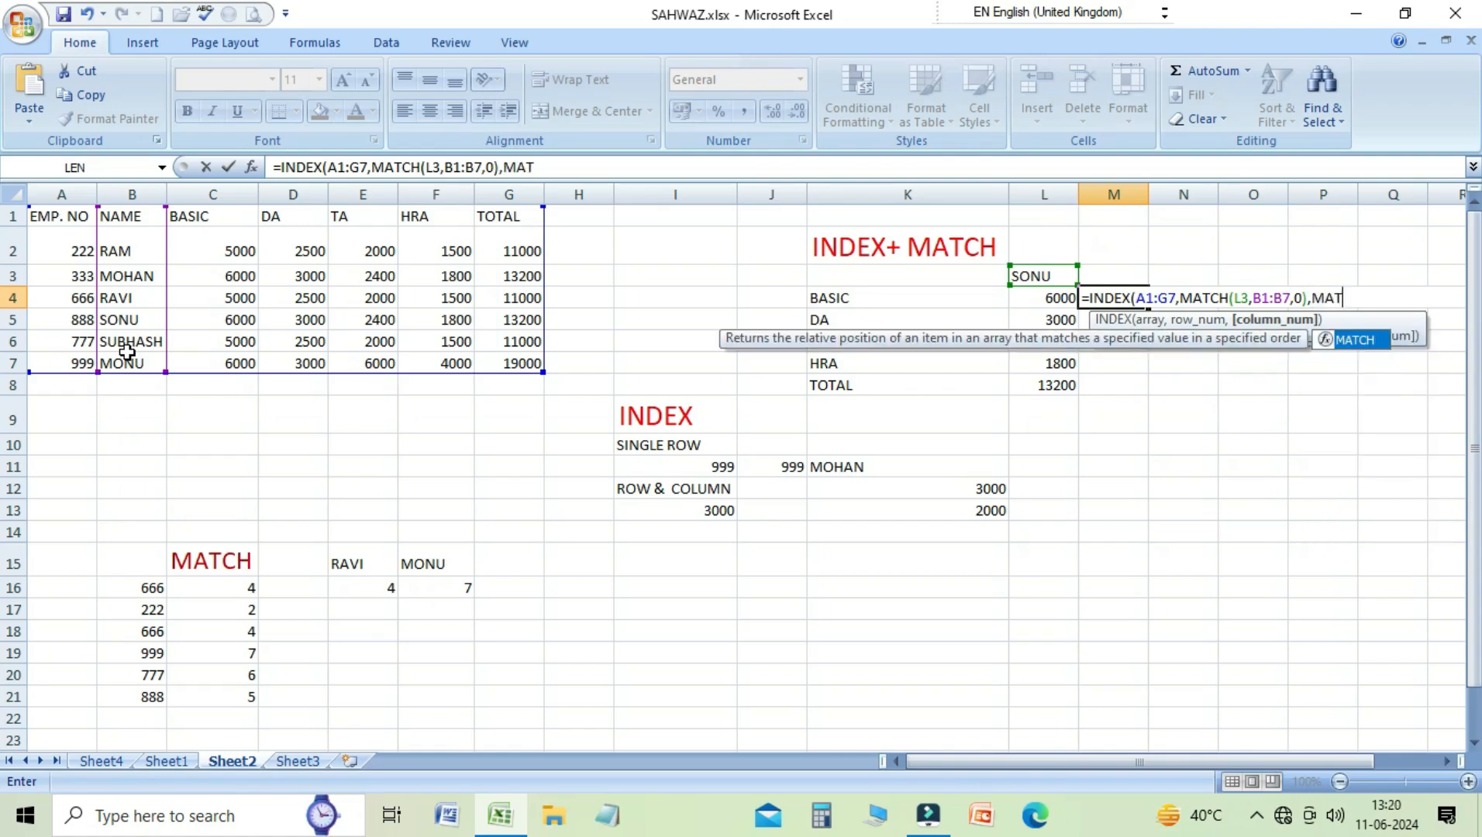
pyautogui.write('H(')
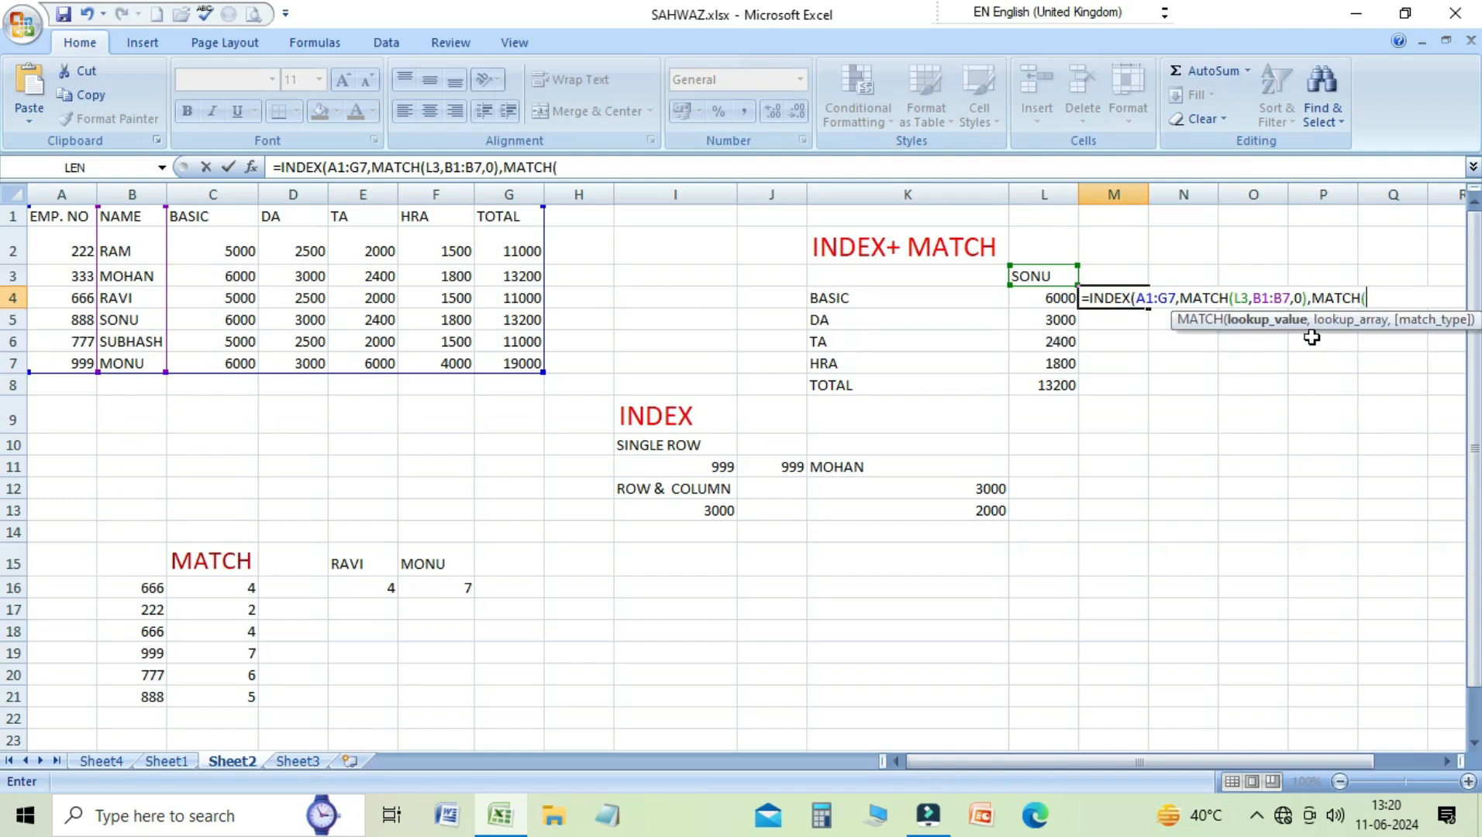
pyautogui.click(856, 302)
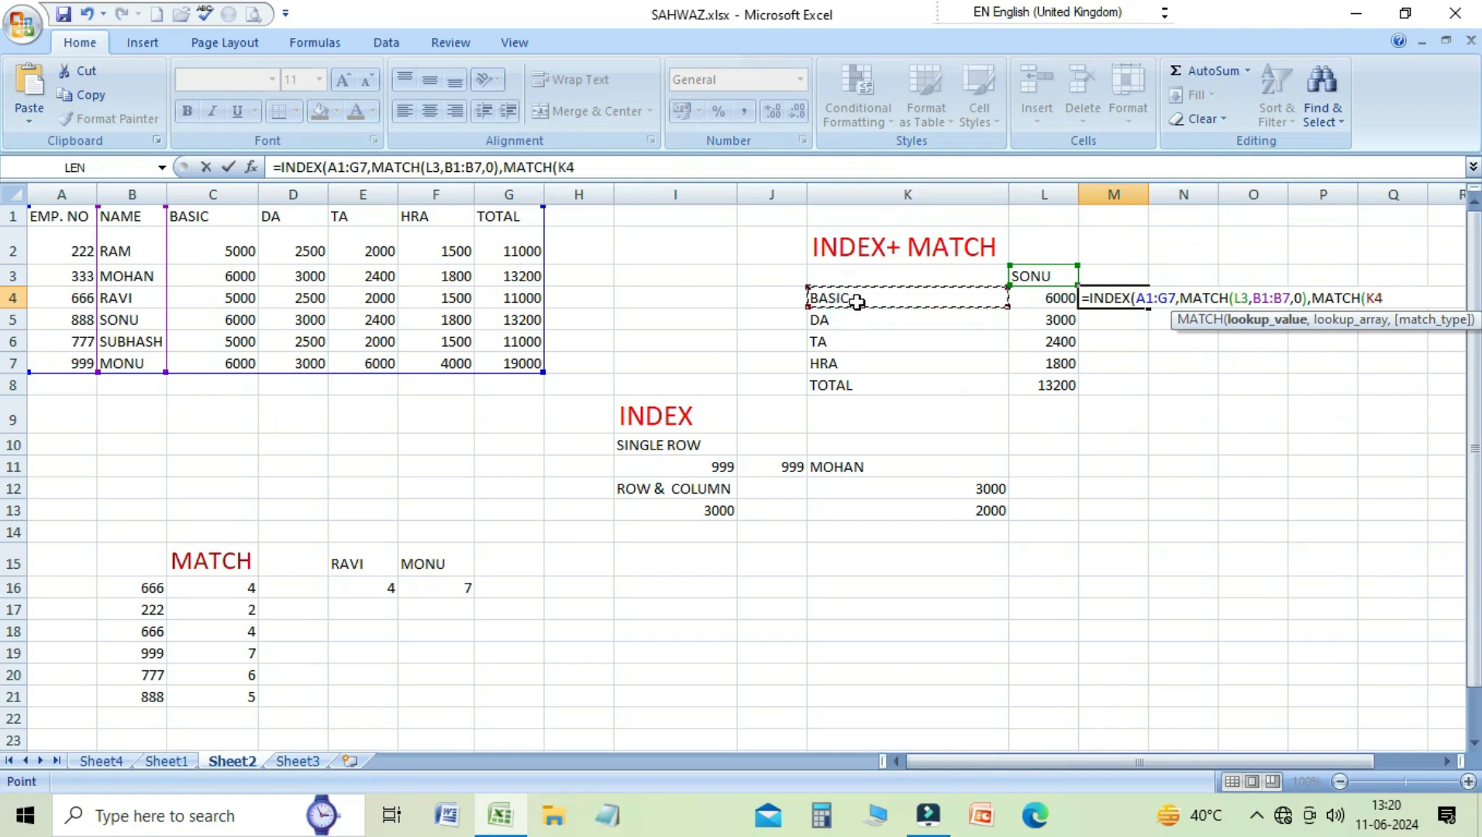
pyautogui.write(',')
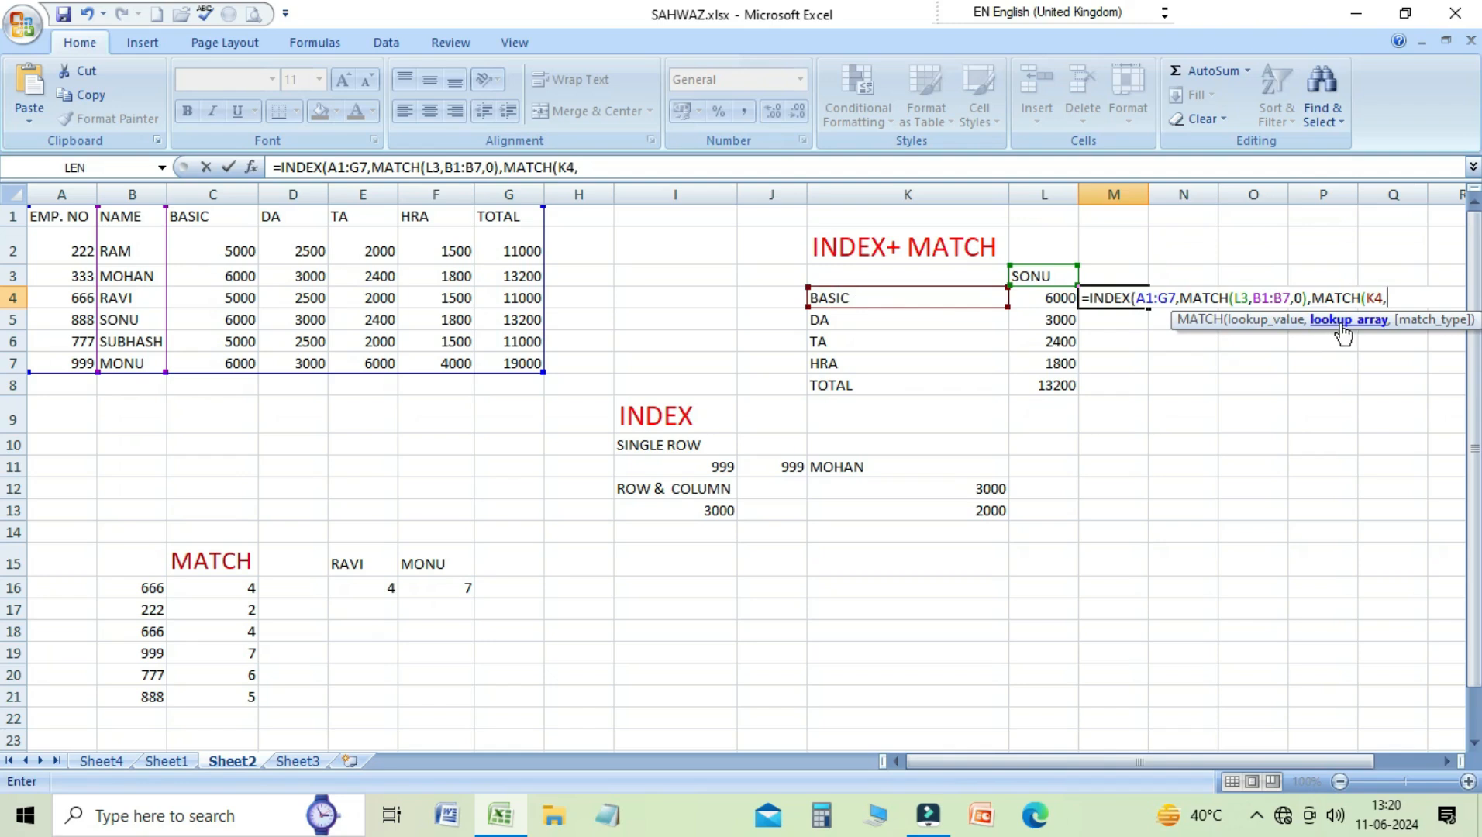
pyautogui.click(43, 217)
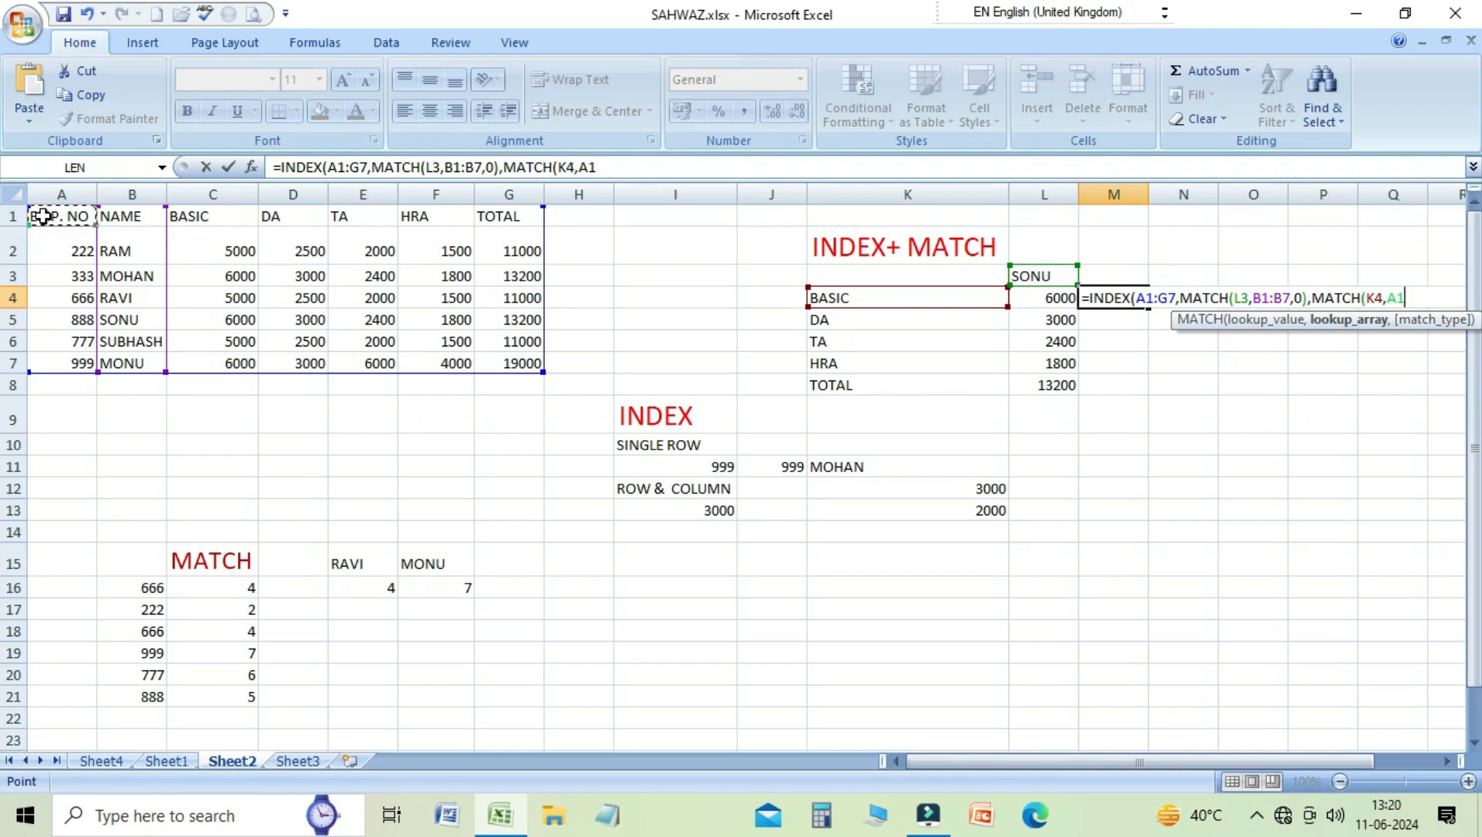
pyautogui.hotkey('shift', 'Right')
pyautogui.hotkey('shift', 'Right')
pyautogui.hotkey('shift', 'Right')
pyautogui.hotkey('shift', 'Right')
pyautogui.hotkey('shift', 'Right')
pyautogui.hotkey('shift', 'Right')
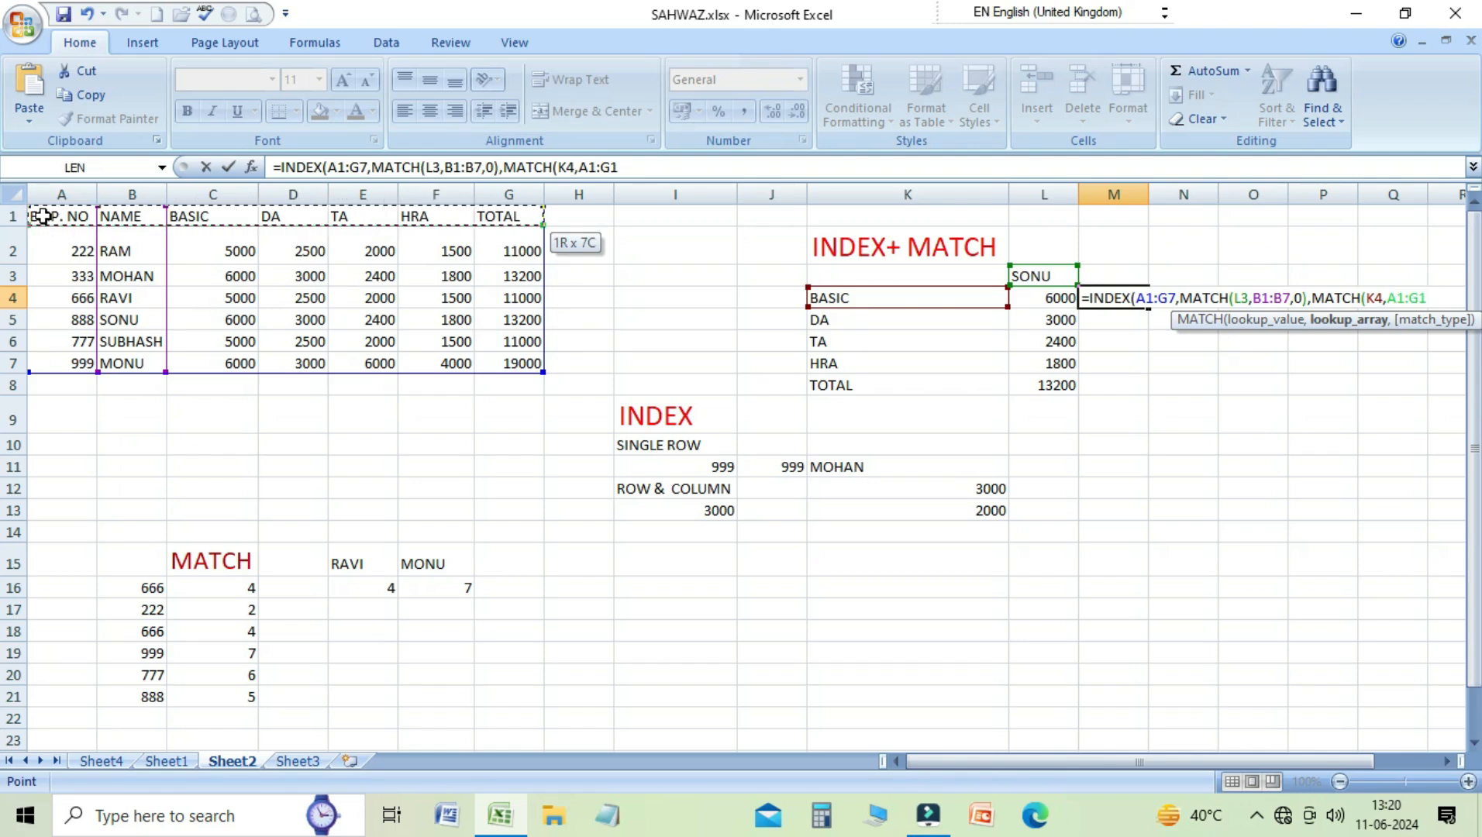
pyautogui.write(',')
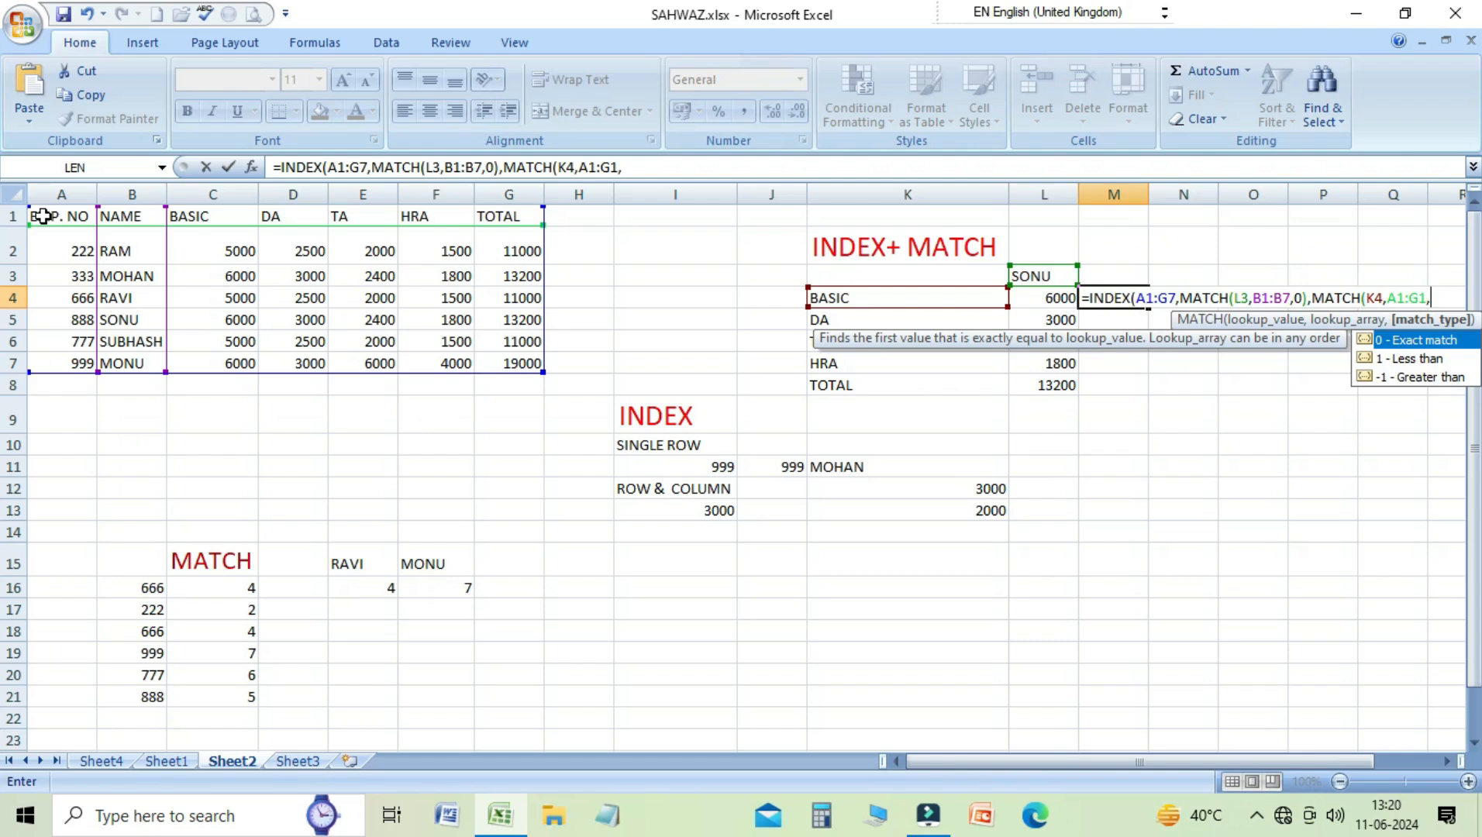
pyautogui.write('0)')
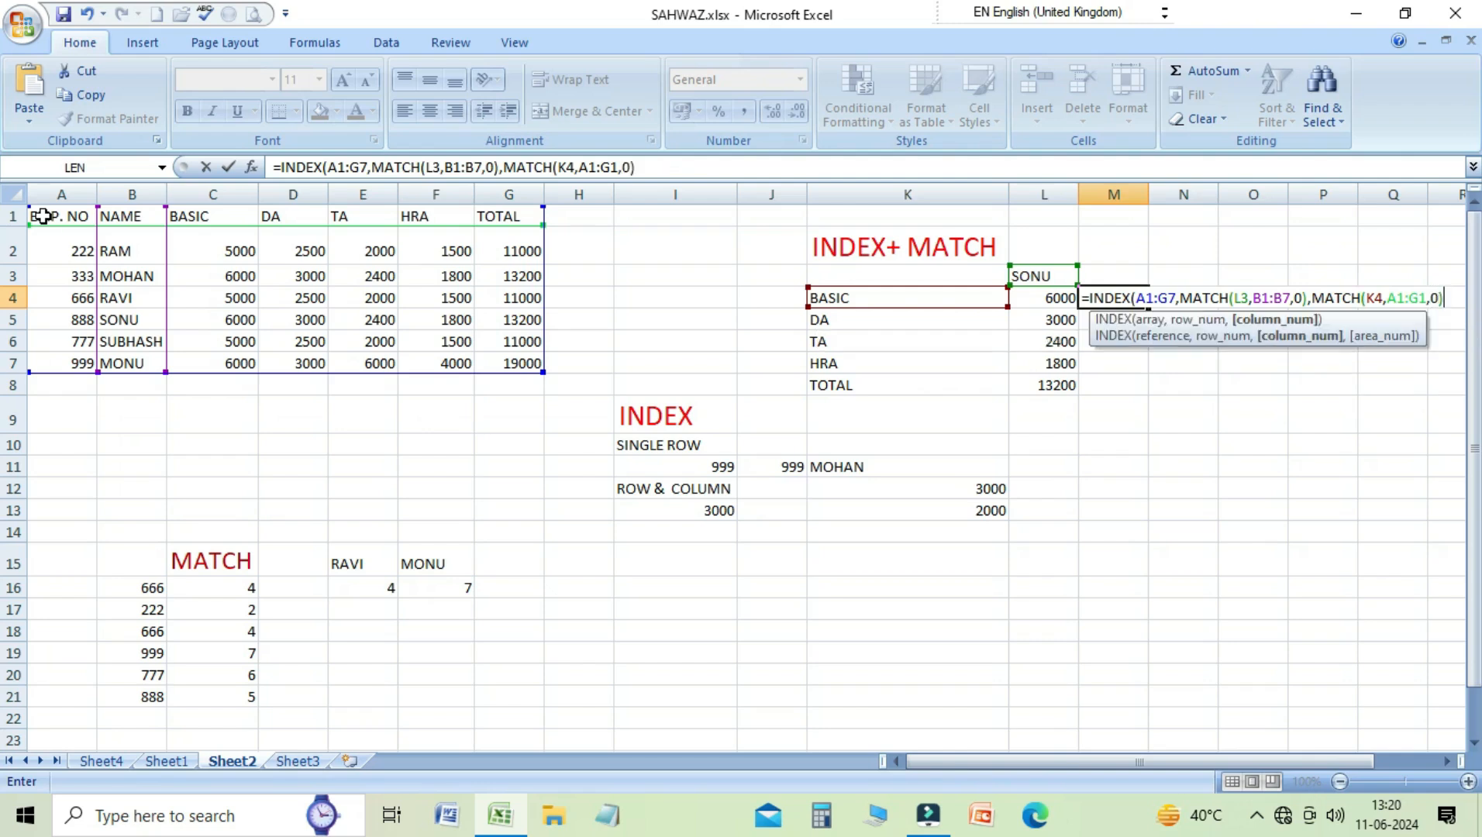
pyautogui.write(')')
pyautogui.press('Return')
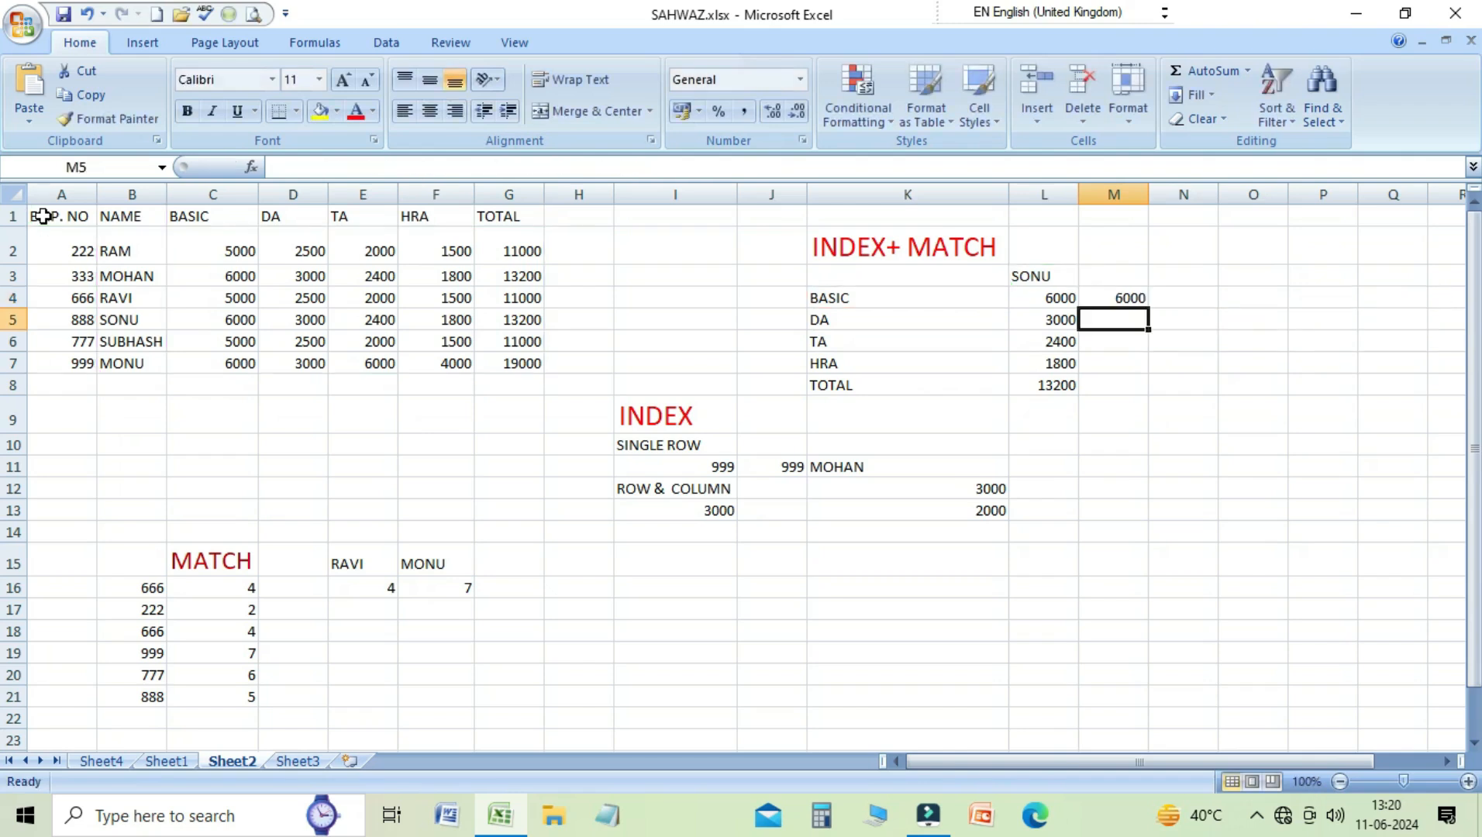
# Fill the M4 formula with its relative references down to M8
pyautogui.press('Up')
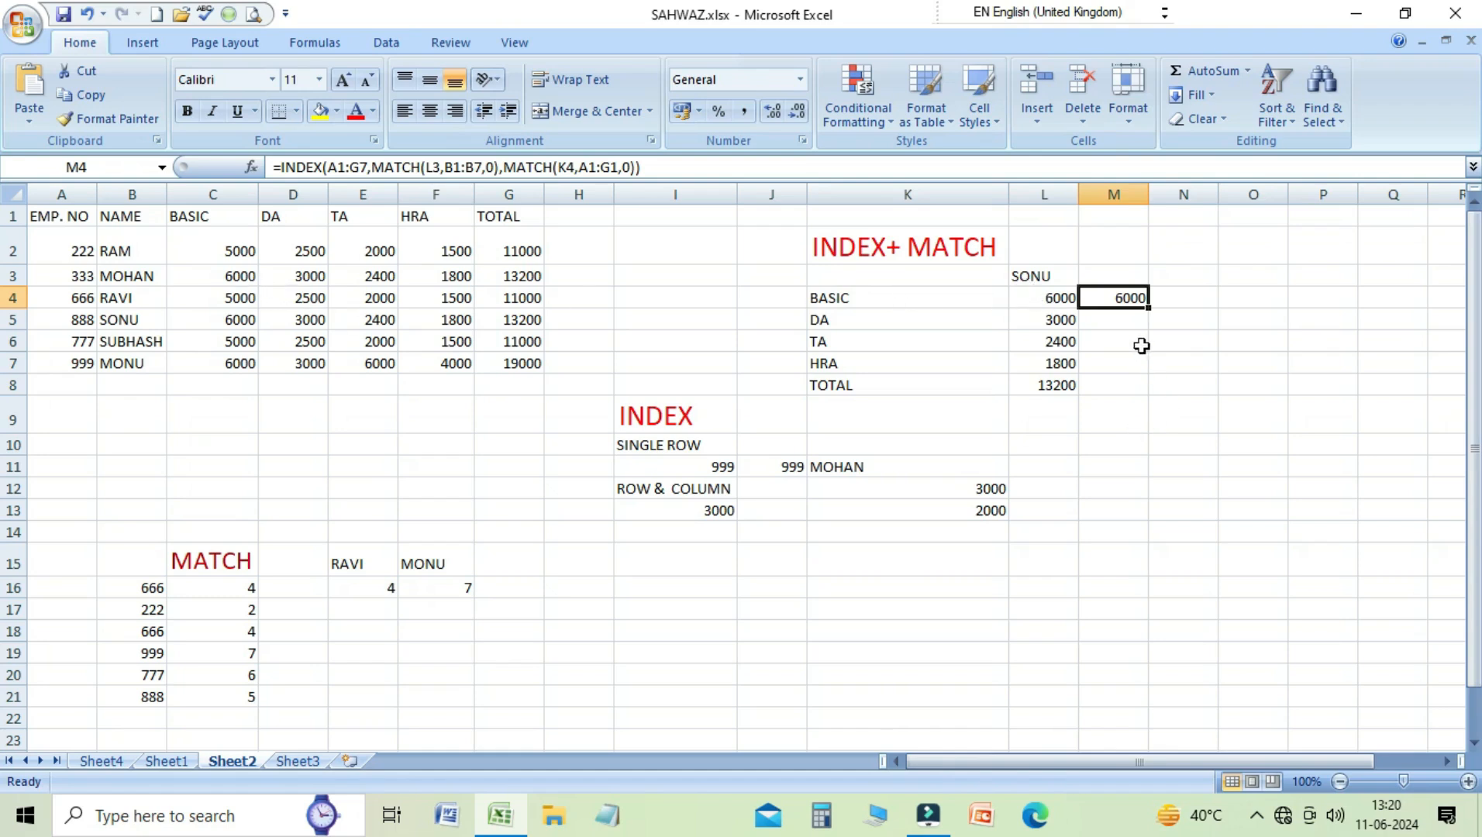
pyautogui.moveTo(1148, 309); pyautogui.dragTo(1144, 390)
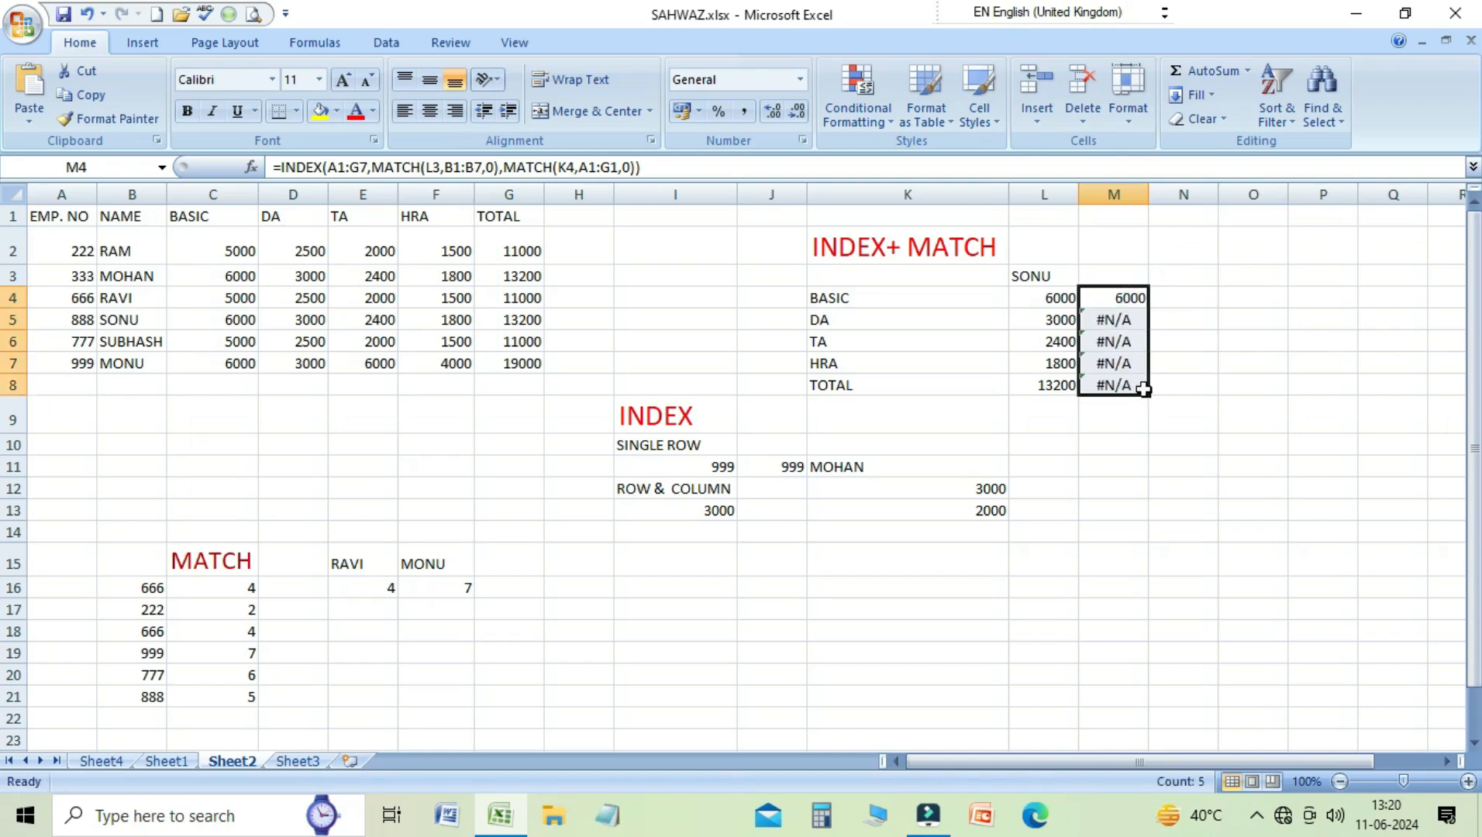
# Make the array reference A1:G7 in the M4 formula absolute as $A$1:$G$7
pyautogui.click(1126, 294)
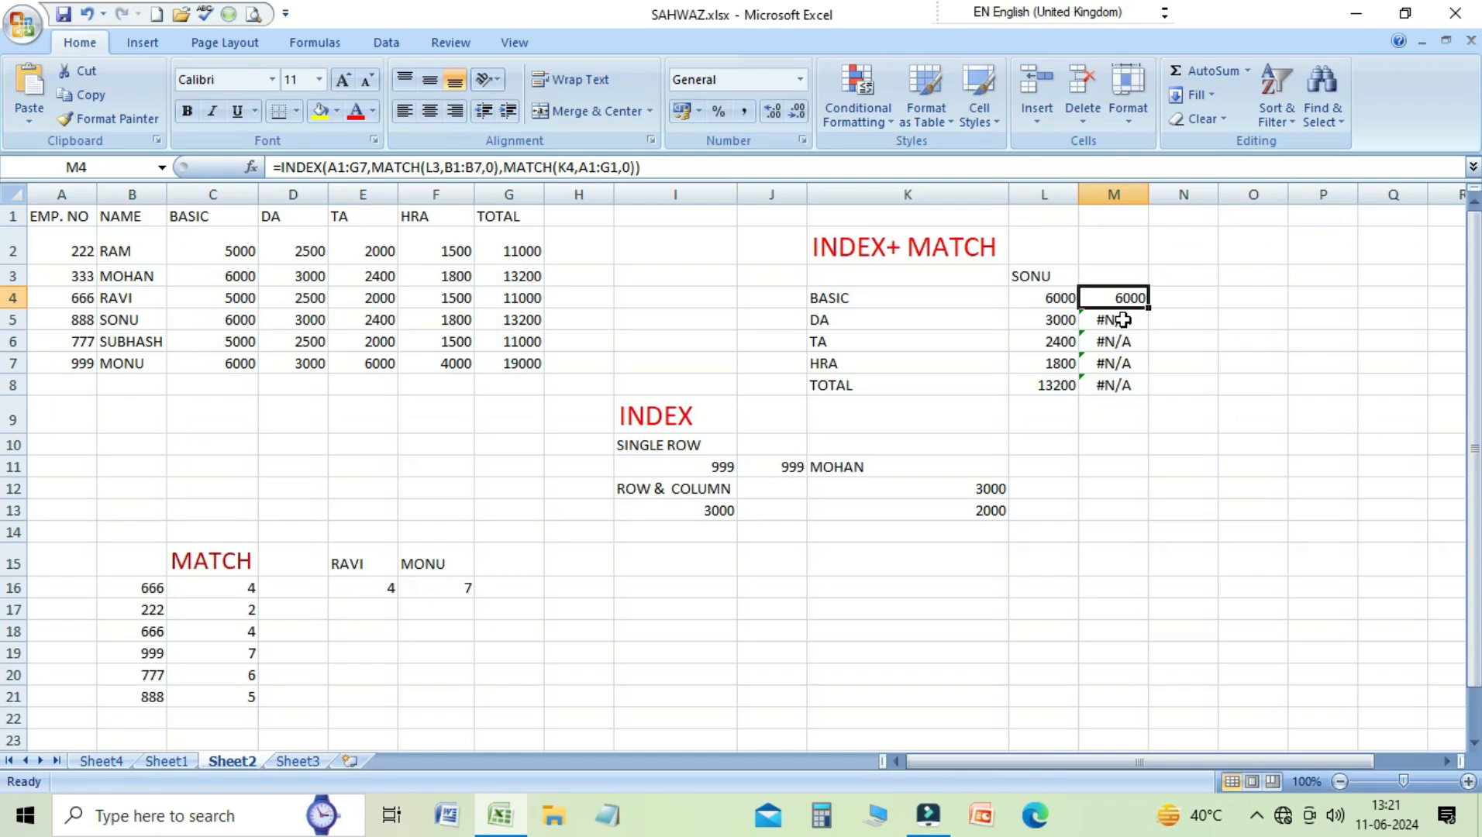
pyautogui.press('F2')
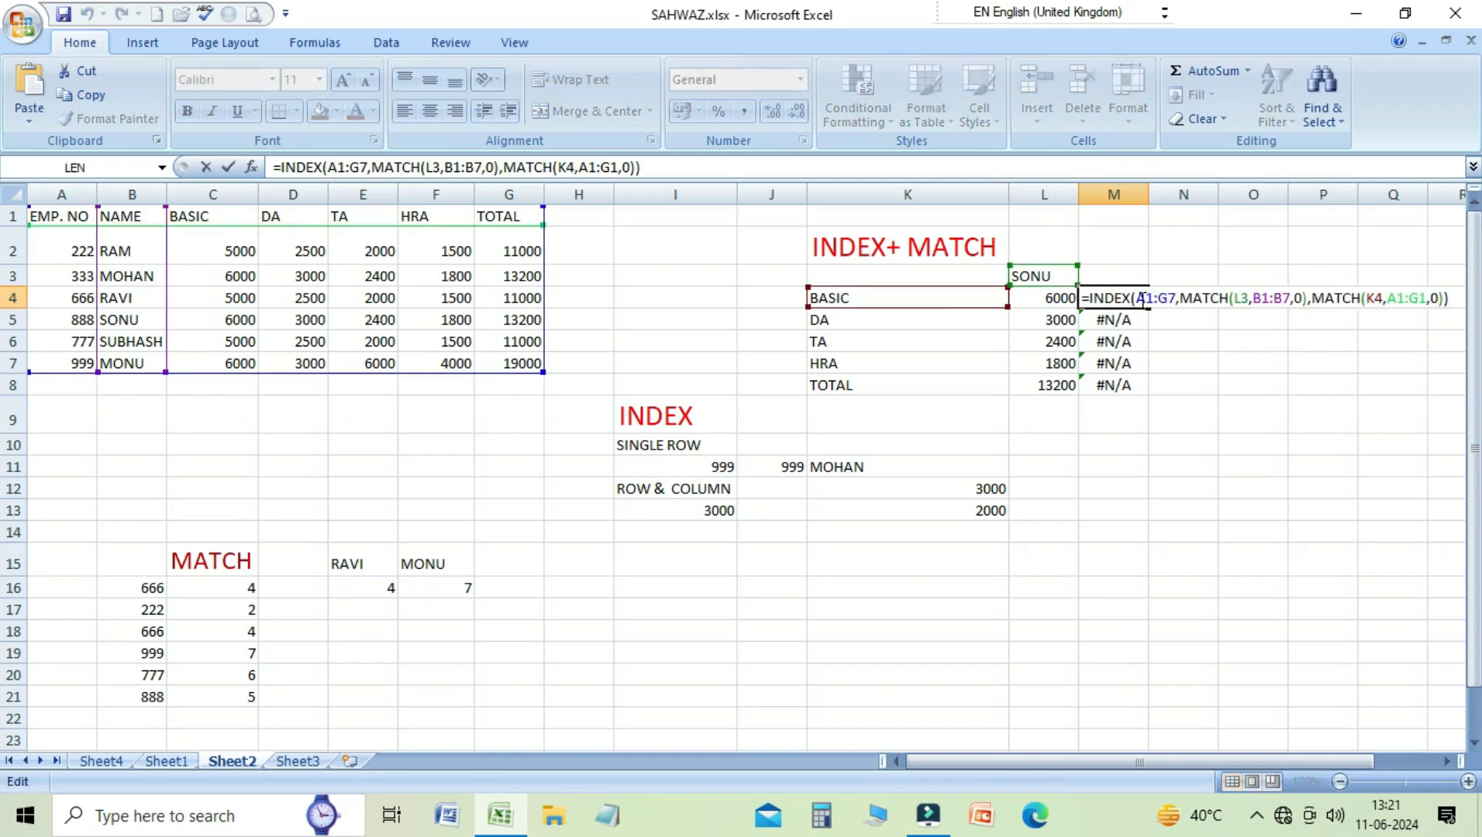
pyautogui.click(1138, 298)
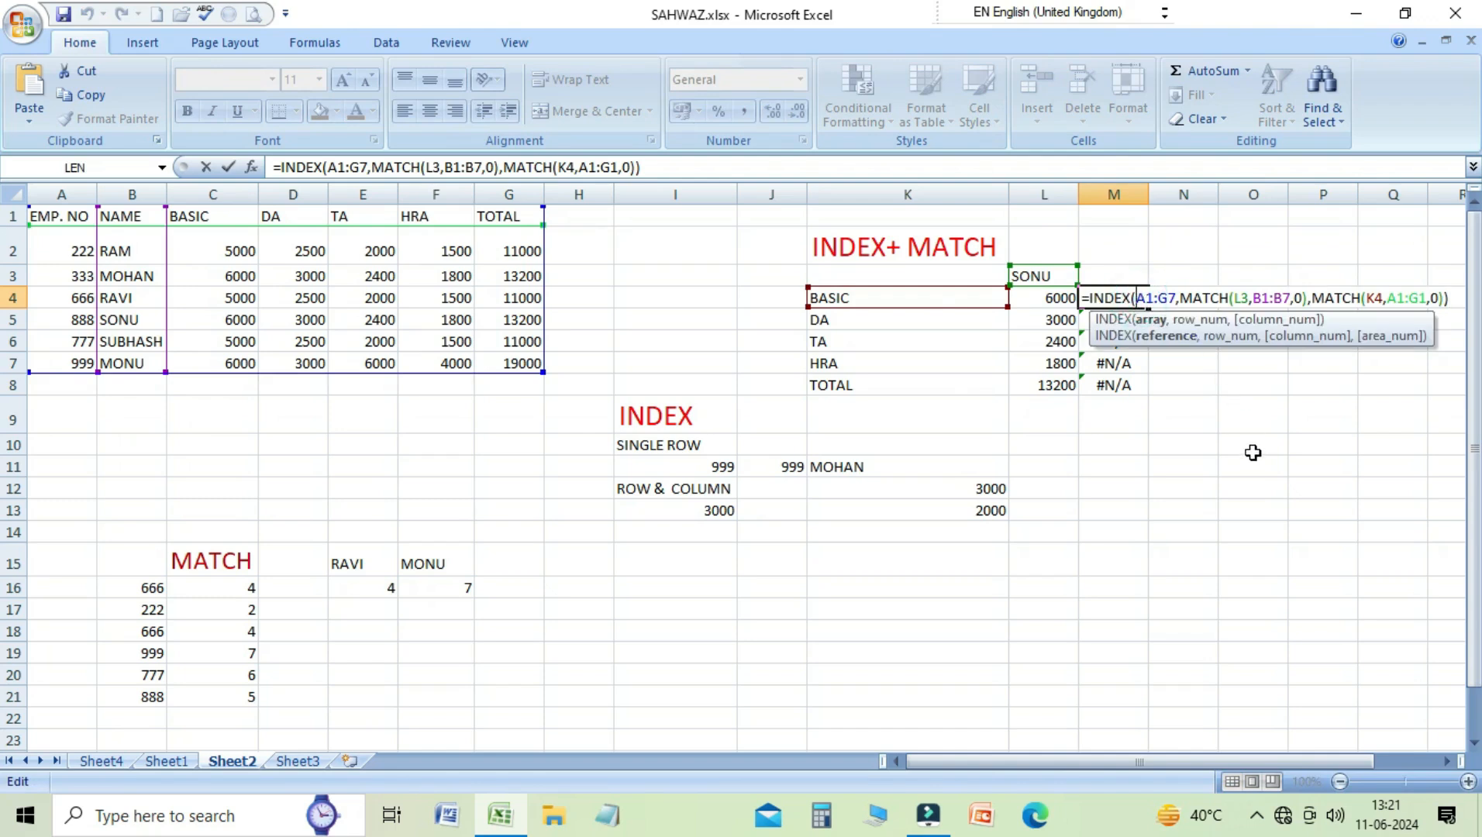
pyautogui.hotkey('shift', 'Right')
pyautogui.hotkey('shift', 'Right')
pyautogui.hotkey('shift', 'Right')
pyautogui.hotkey('shift', 'Right')
pyautogui.hotkey('shift', 'Right')
pyautogui.press('F4')
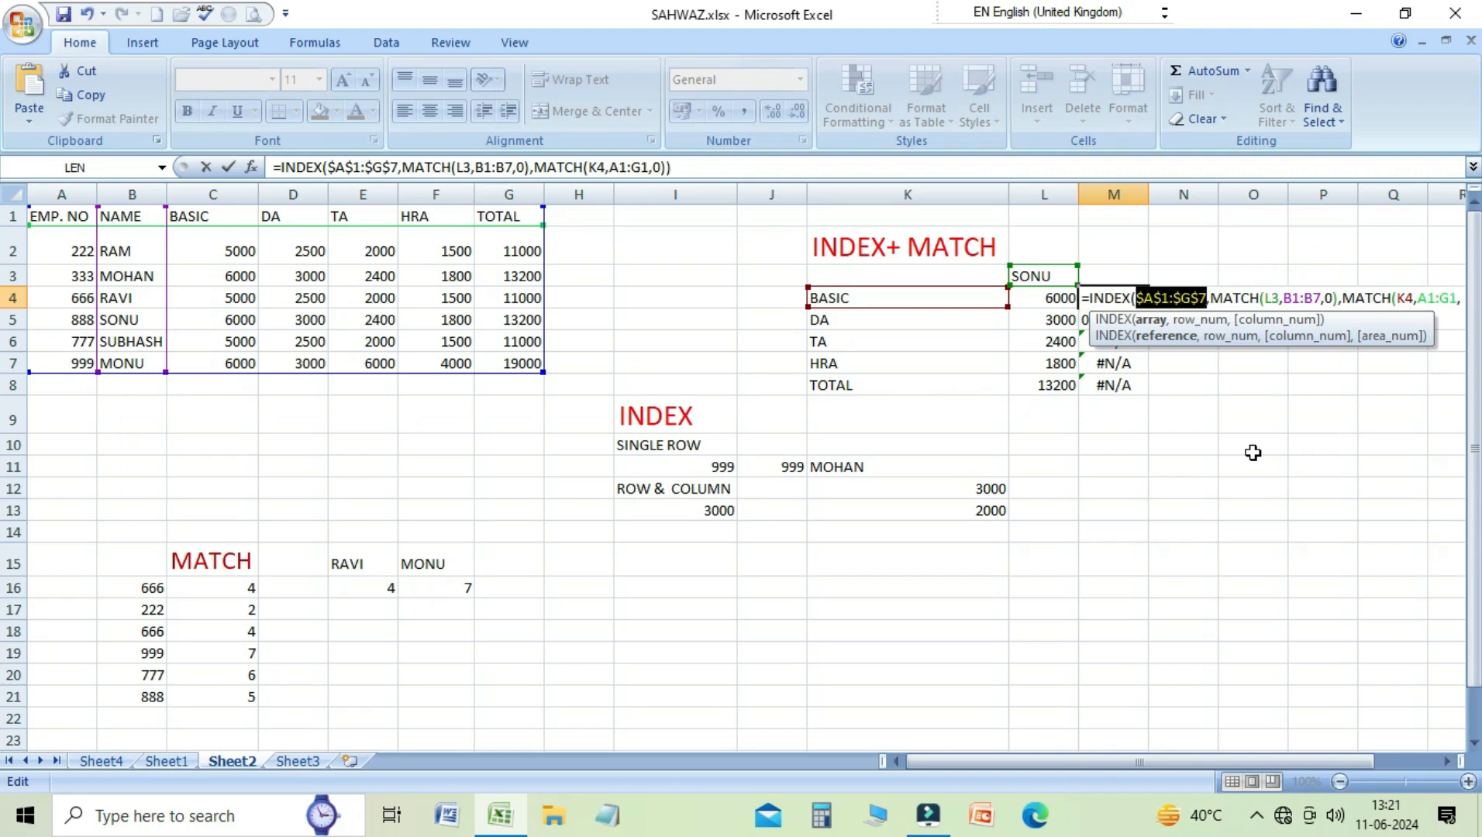
# Make the name lookup range in the first MATCH of the M4 formula absolute as $B$1:$B$7
pyautogui.click(1284, 298)
pyautogui.hotkey('shift', 'Right')
pyautogui.hotkey('shift', 'Right')
pyautogui.hotkey('shift', 'Right')
pyautogui.hotkey('shift', 'Right')
pyautogui.hotkey('shift', 'Right')
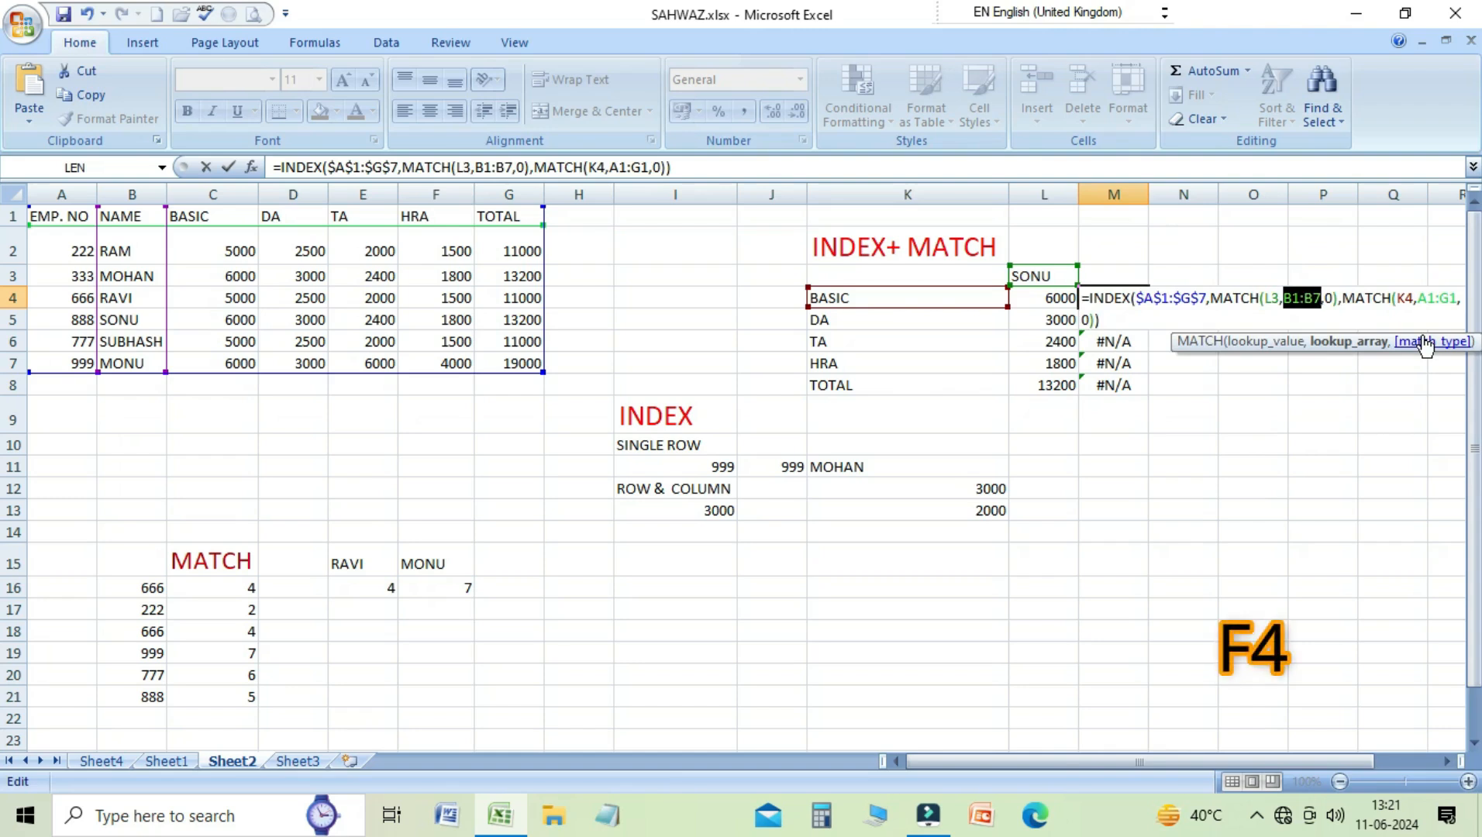
pyautogui.press('F4')
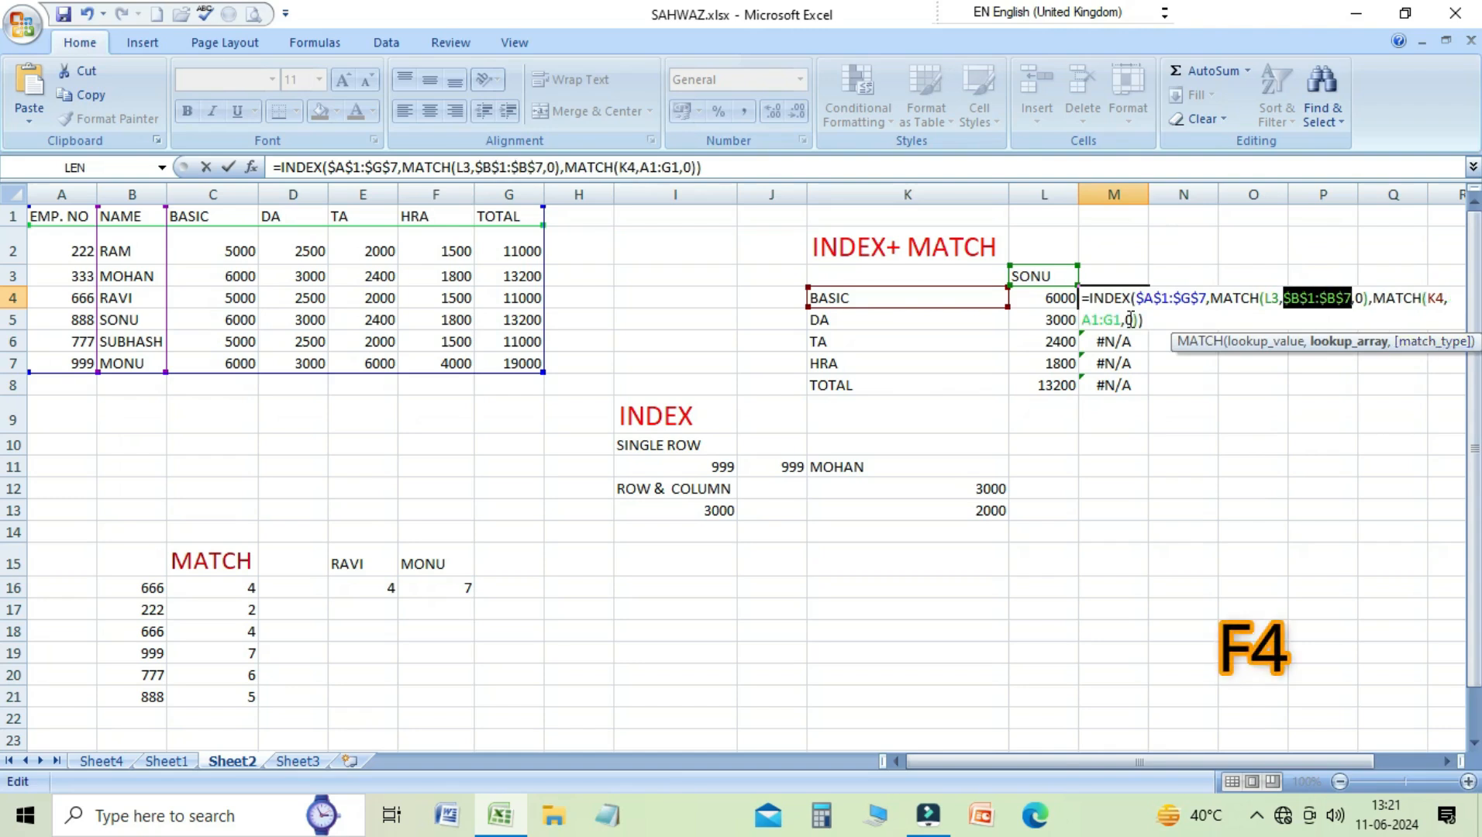
# Make the header lookup range in the second MATCH absolute as $A$1:$G$1 and commit the M4 formula
pyautogui.click(1082, 319)
pyautogui.hotkey('shift', 'Right')
pyautogui.hotkey('shift', 'Right')
pyautogui.hotkey('shift', 'Right')
pyautogui.hotkey('shift', 'Right')
pyautogui.hotkey('shift', 'Right')
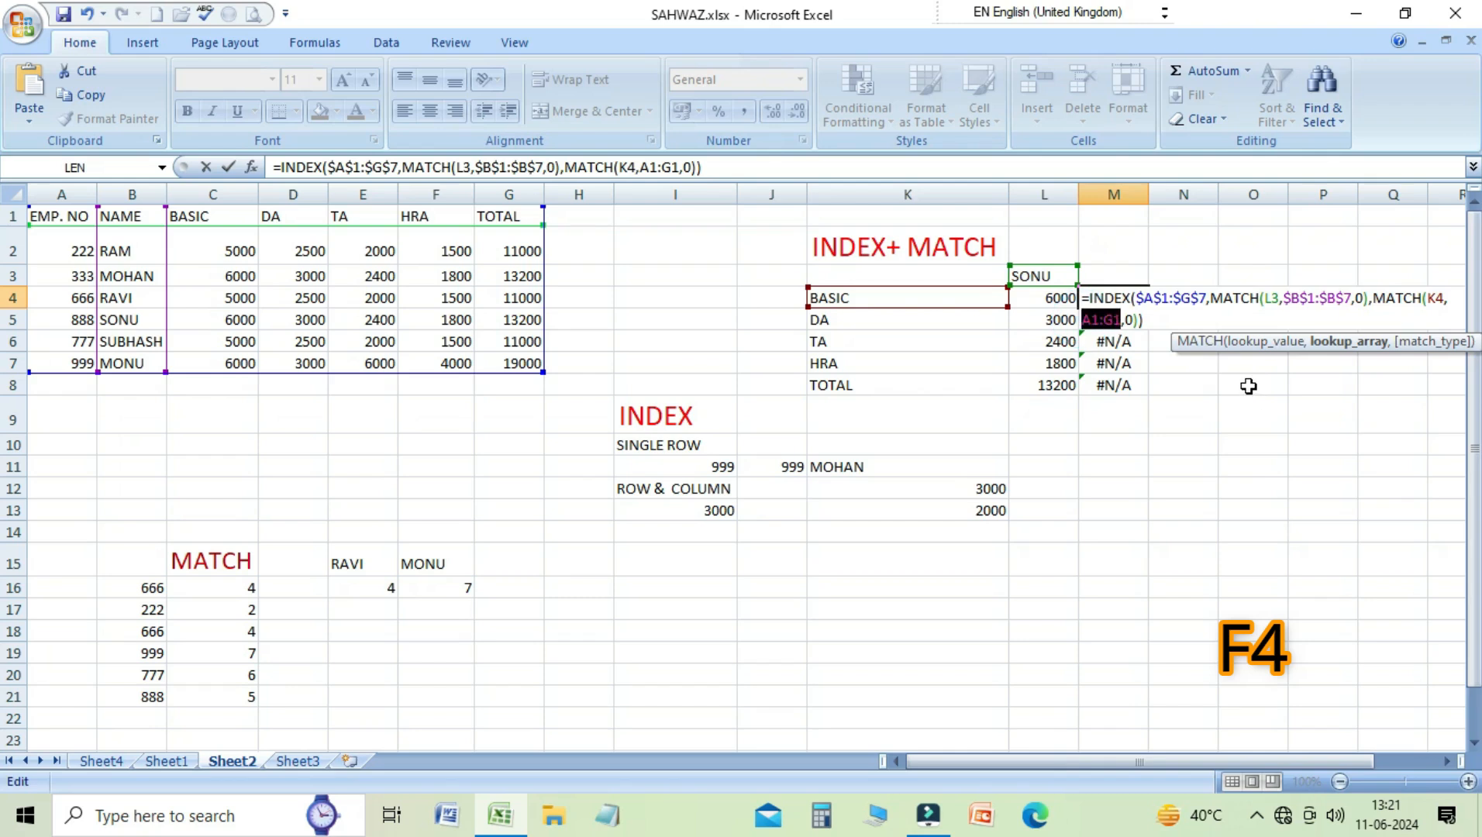
pyautogui.press('F4')
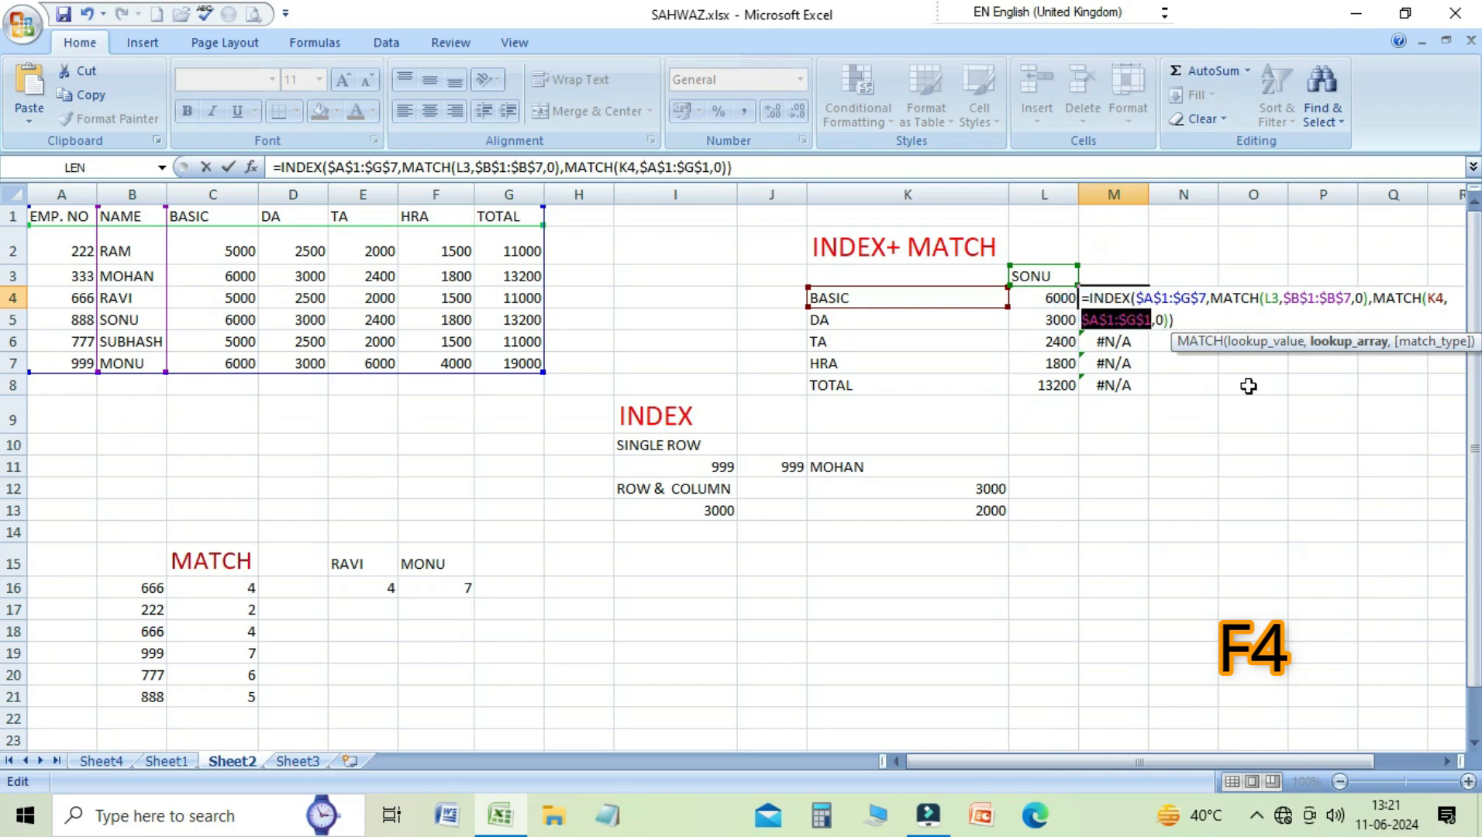
pyautogui.press('Return')
# Fill the M4 formula with the locked ranges down to M8 and inspect the copied formula in M8
pyautogui.press('Up')
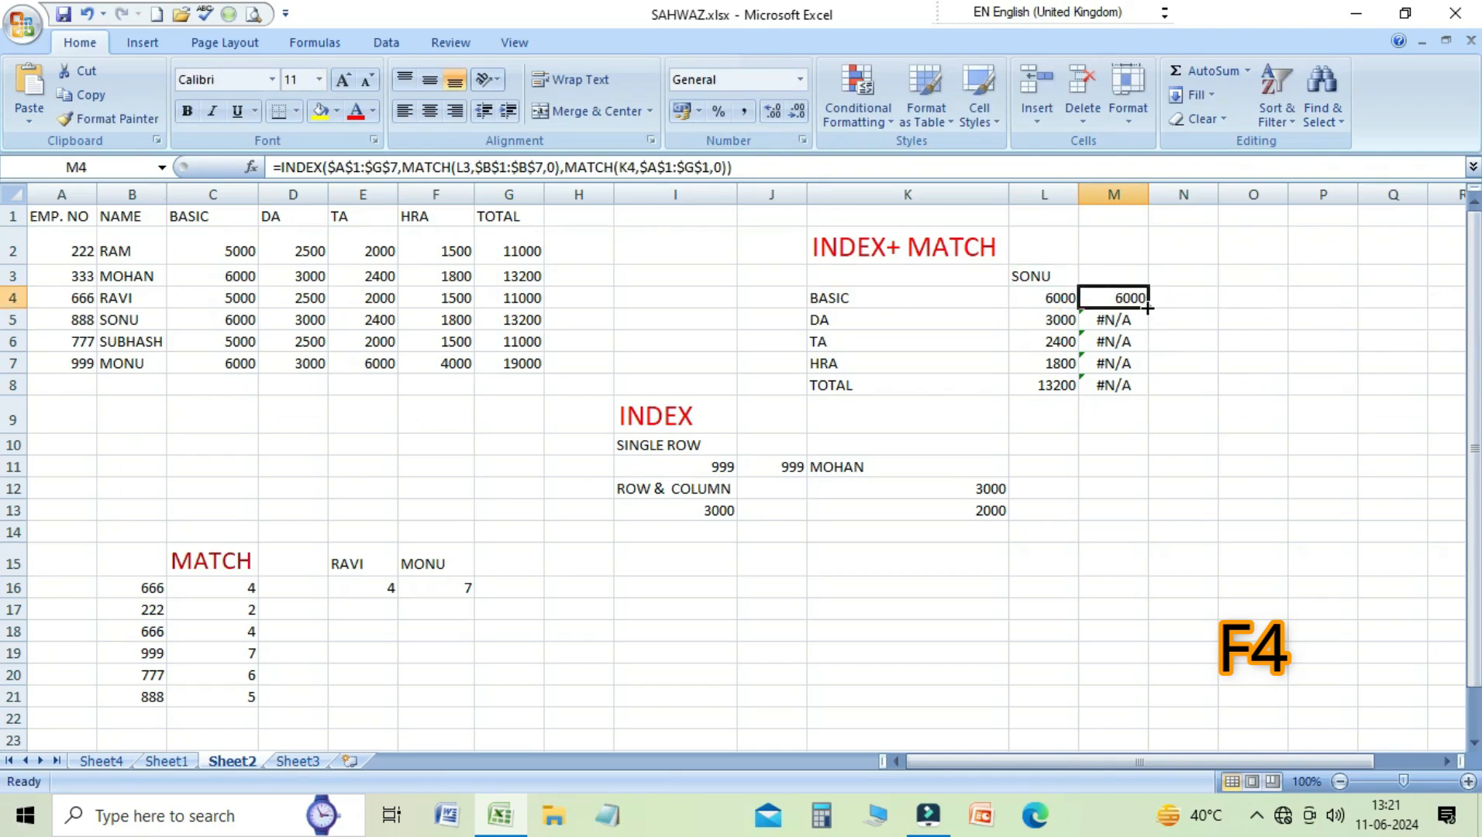
pyautogui.moveTo(1147, 307); pyautogui.dragTo(1142, 386)
pyautogui.click(1136, 385)
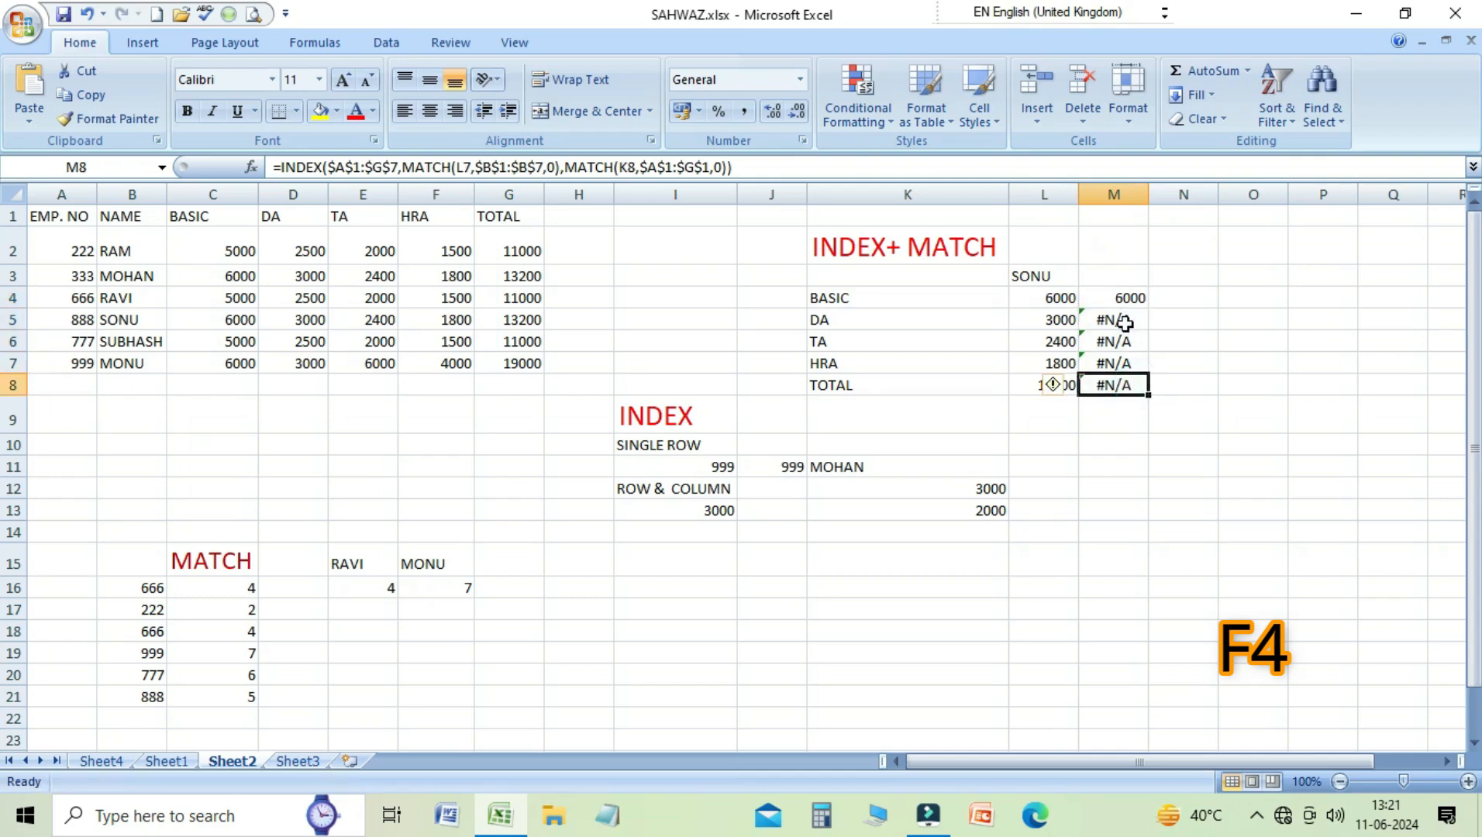
# Make the lookup values L3 and K4 in the M4 formula absolute as $L$3 and $K$4, and commit it
pyautogui.click(1118, 298)
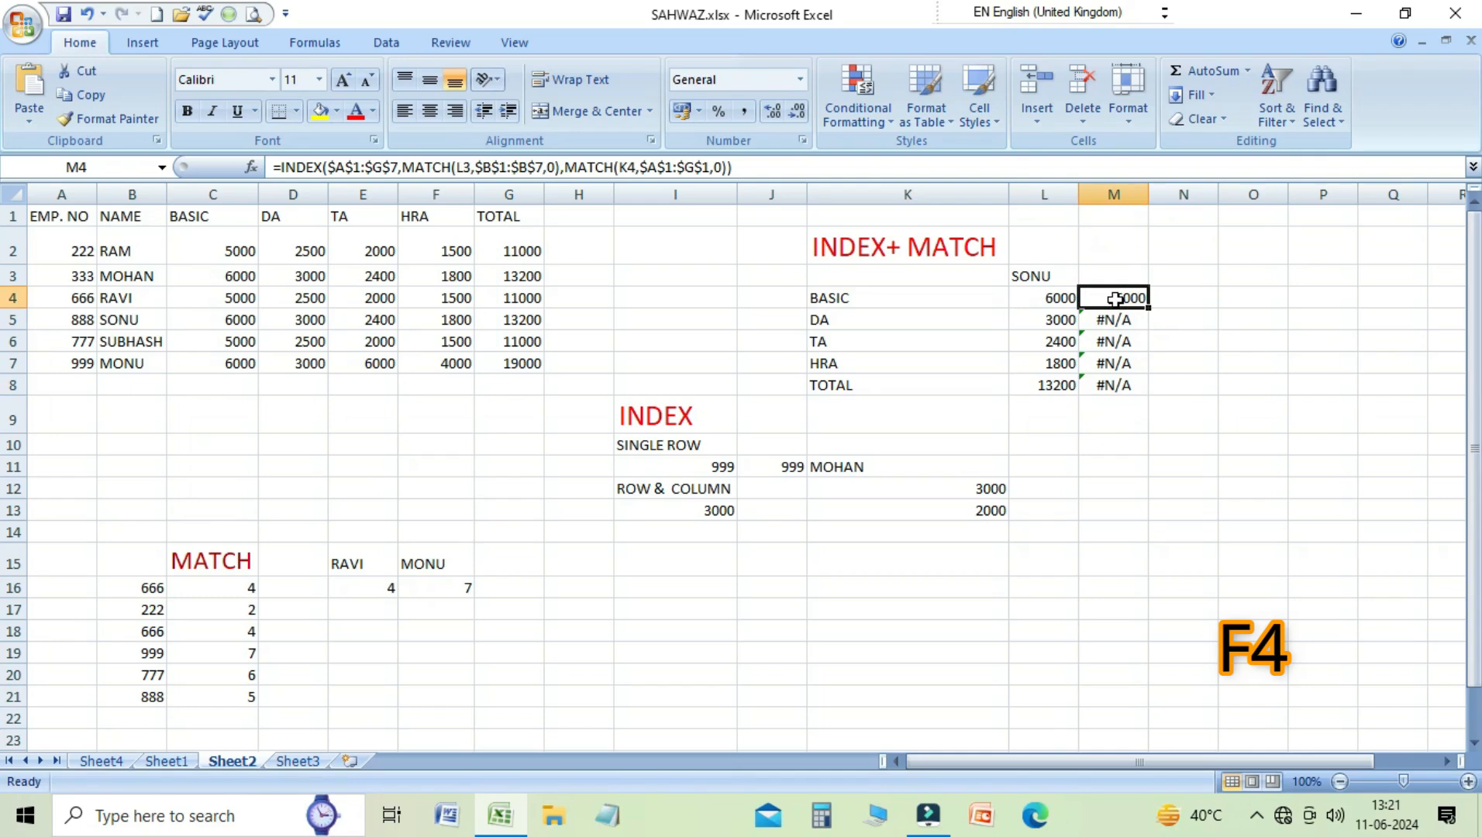
pyautogui.doubleClick(1115, 299)
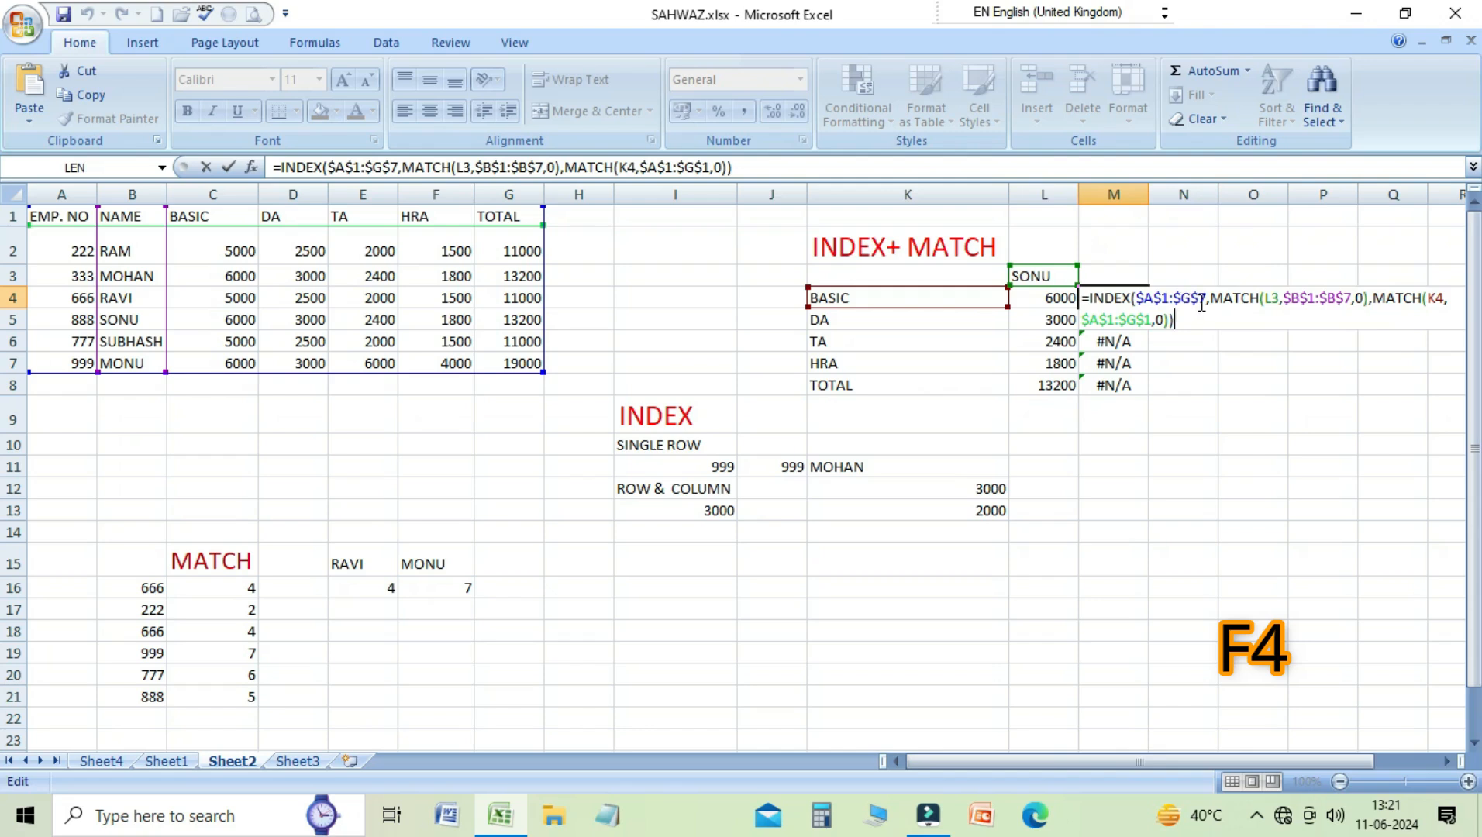
pyautogui.moveTo(1263, 299); pyautogui.dragTo(1281, 300)
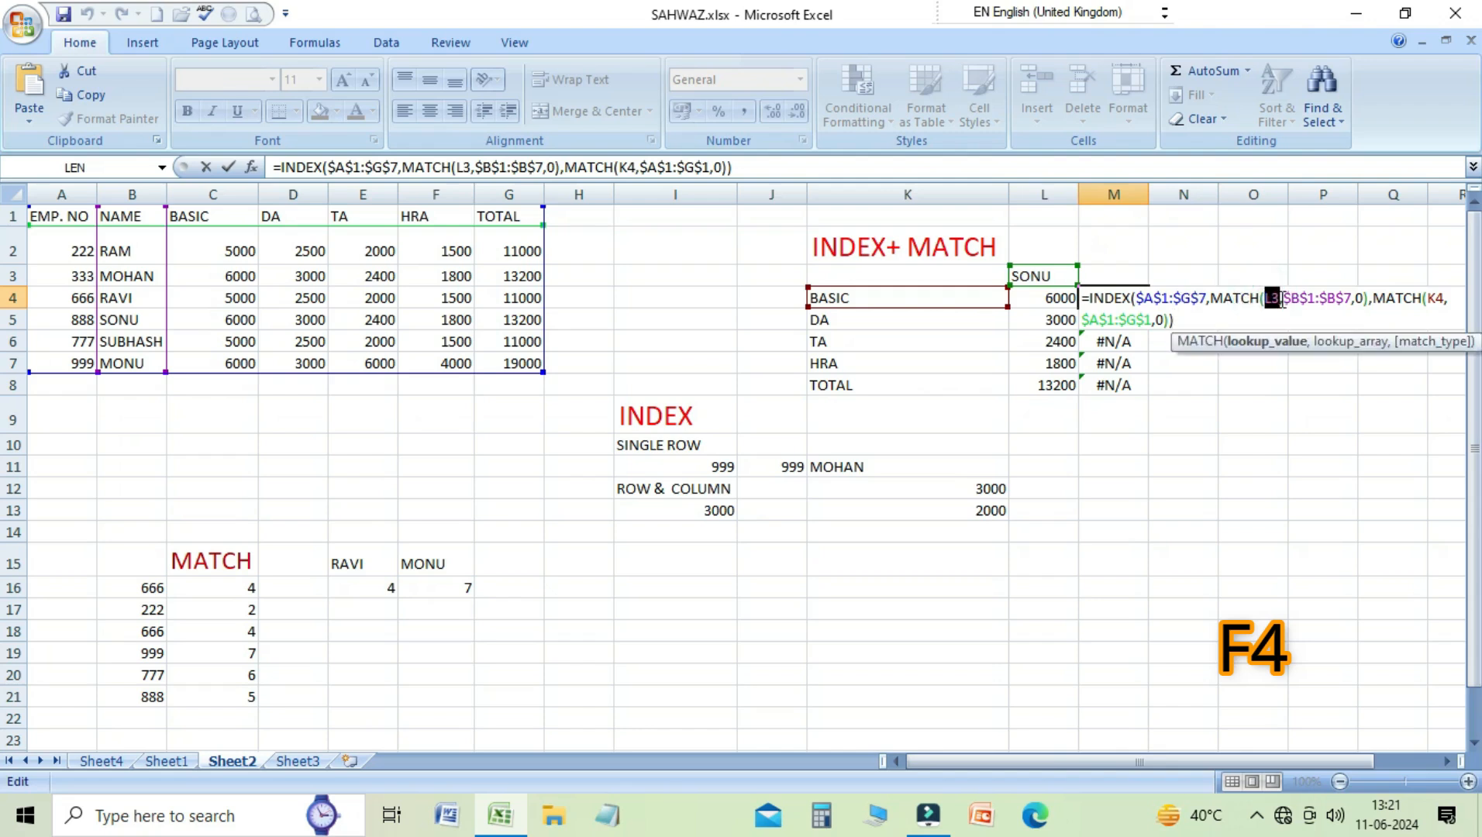
pyautogui.press('F4')
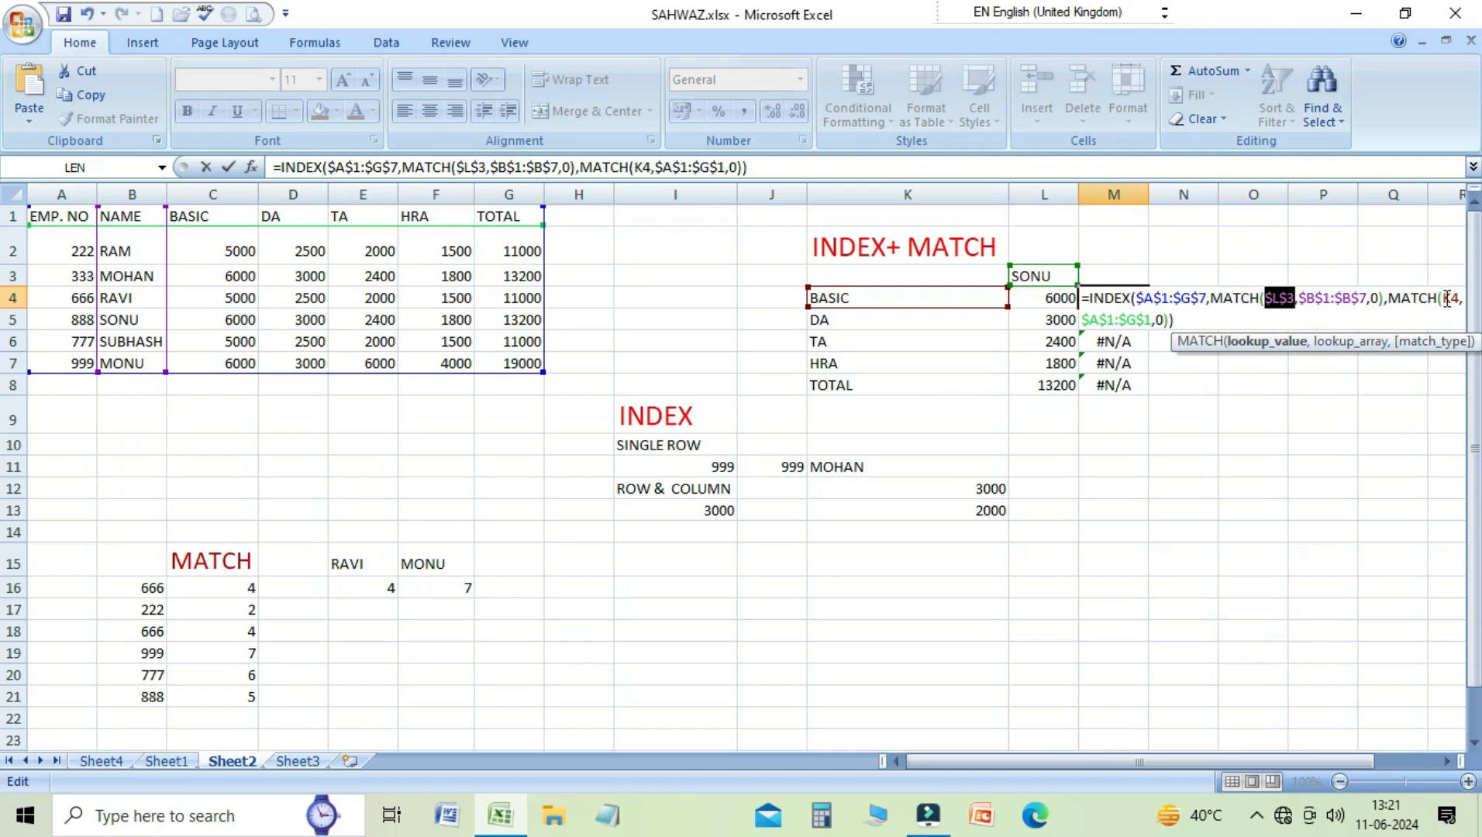
pyautogui.moveTo(1443, 297); pyautogui.dragTo(1460, 299)
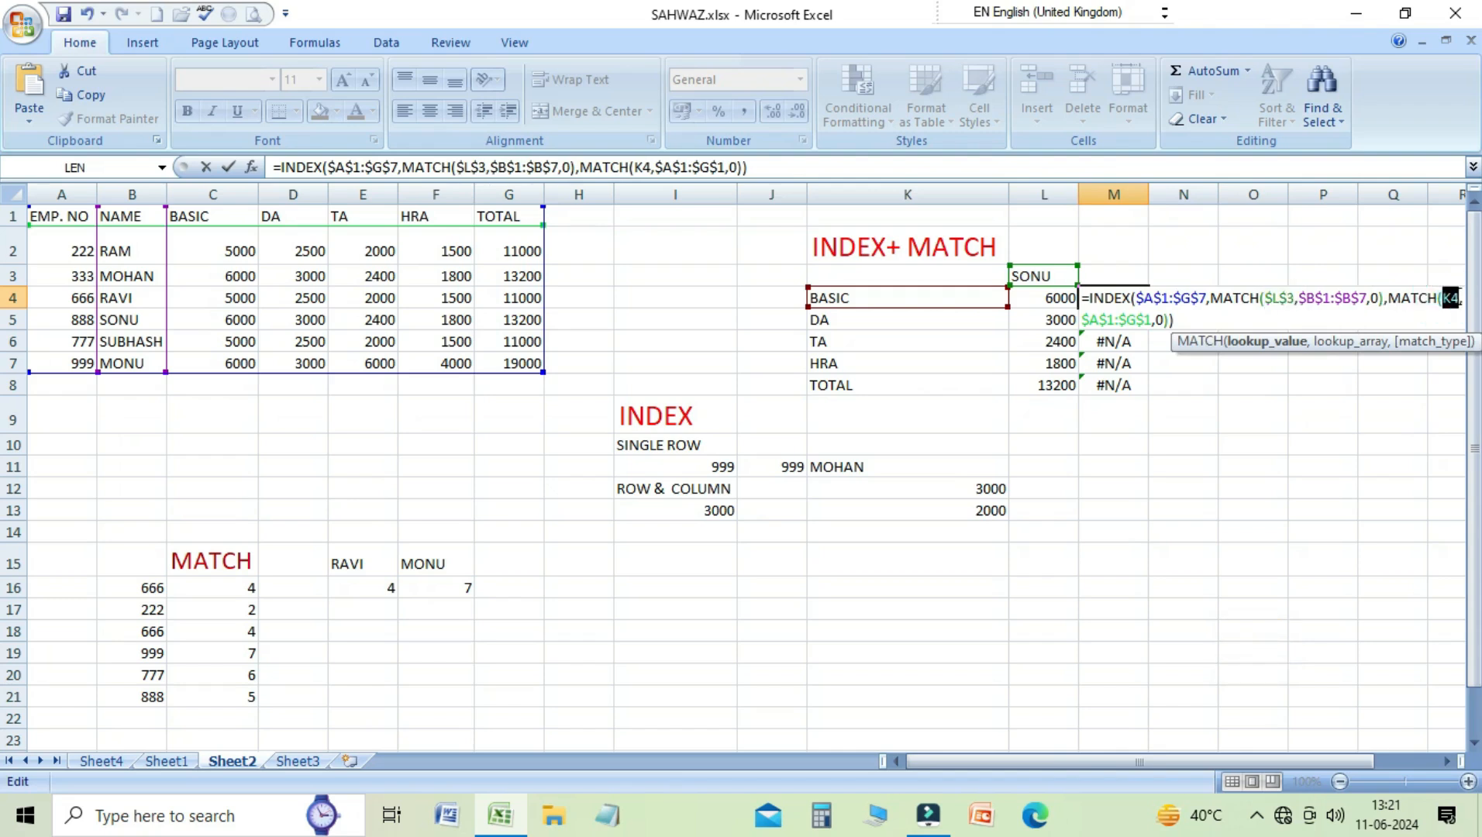
pyautogui.press('F4')
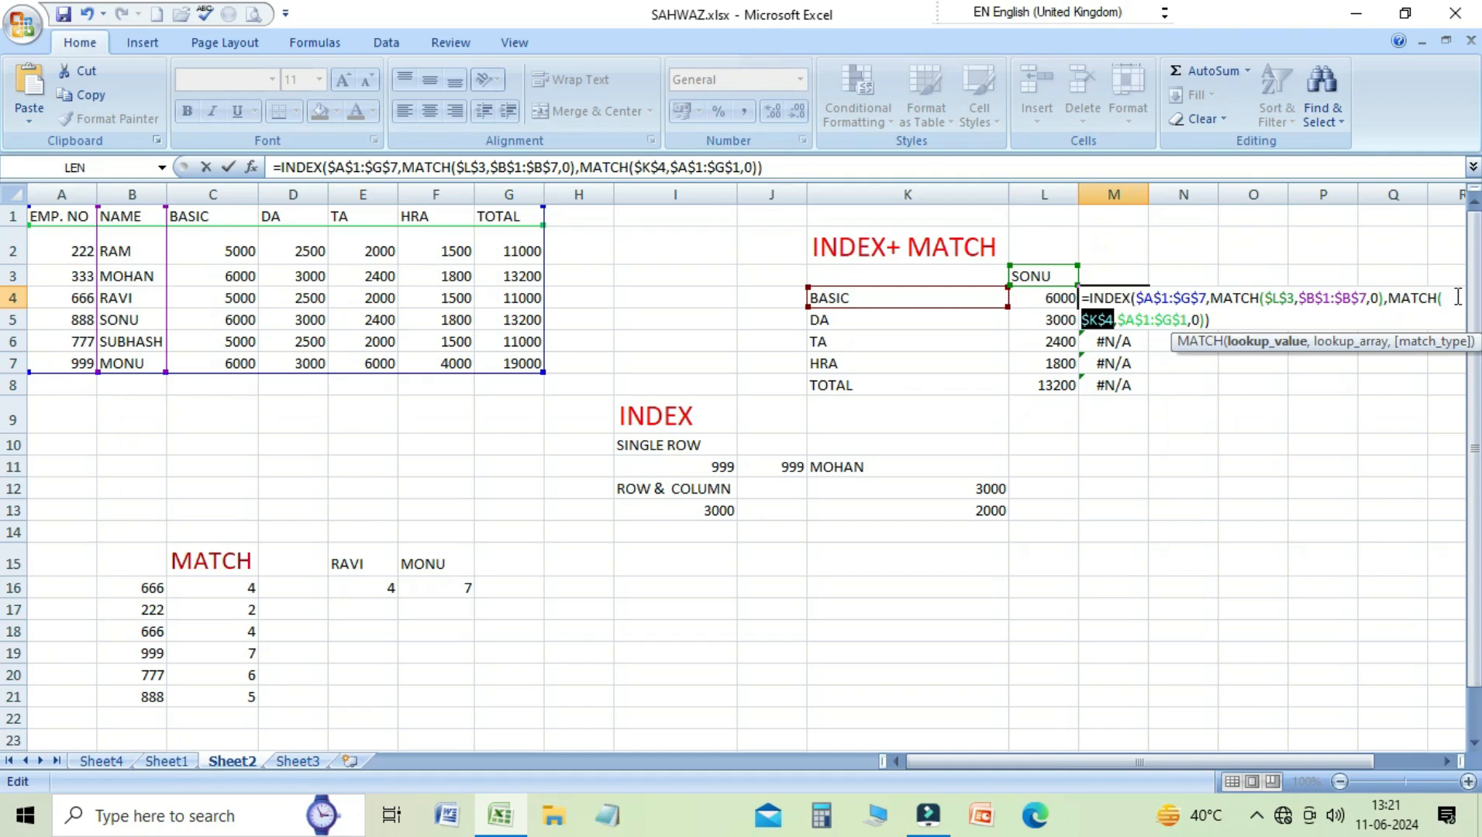
pyautogui.press('Return')
pyautogui.press('Up')
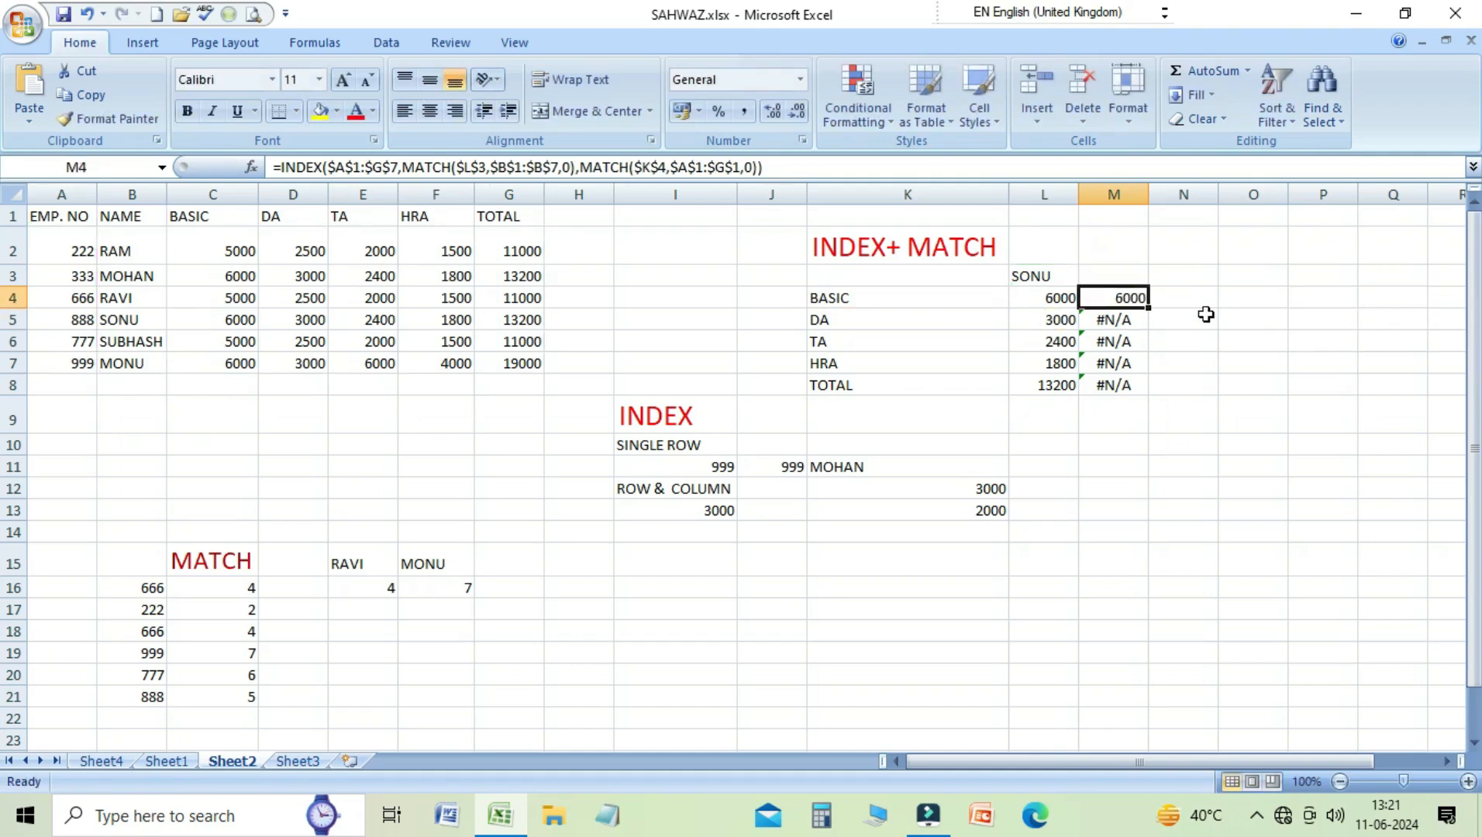
# Try filling the fully locked M4 formula down to M8, undo the fill, and compare the formulas in L4 and M4
pyautogui.moveTo(1146, 312); pyautogui.dragTo(1148, 399)
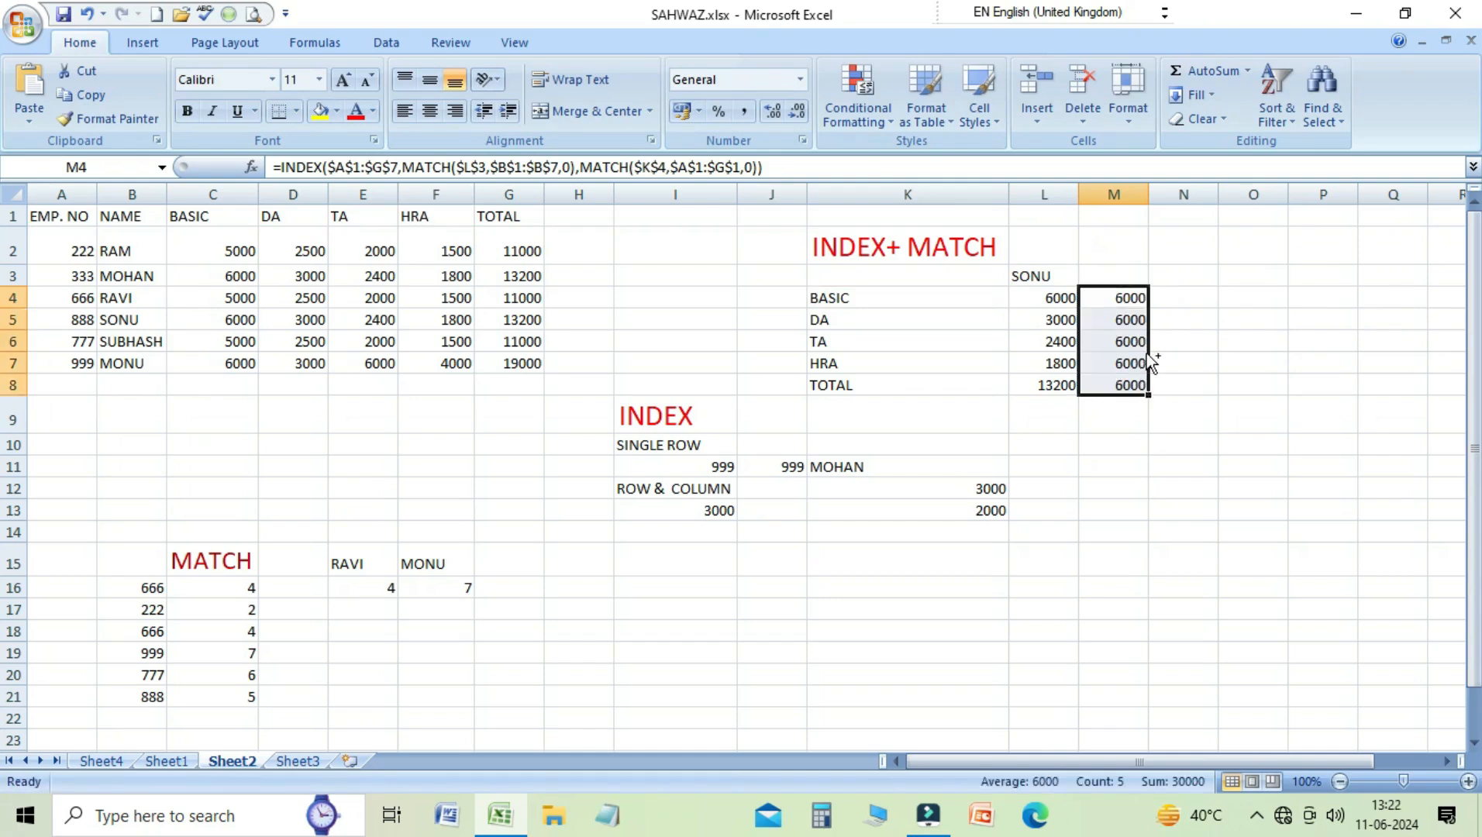
pyautogui.hotkey('ctrl', 'z')
pyautogui.click(1068, 298)
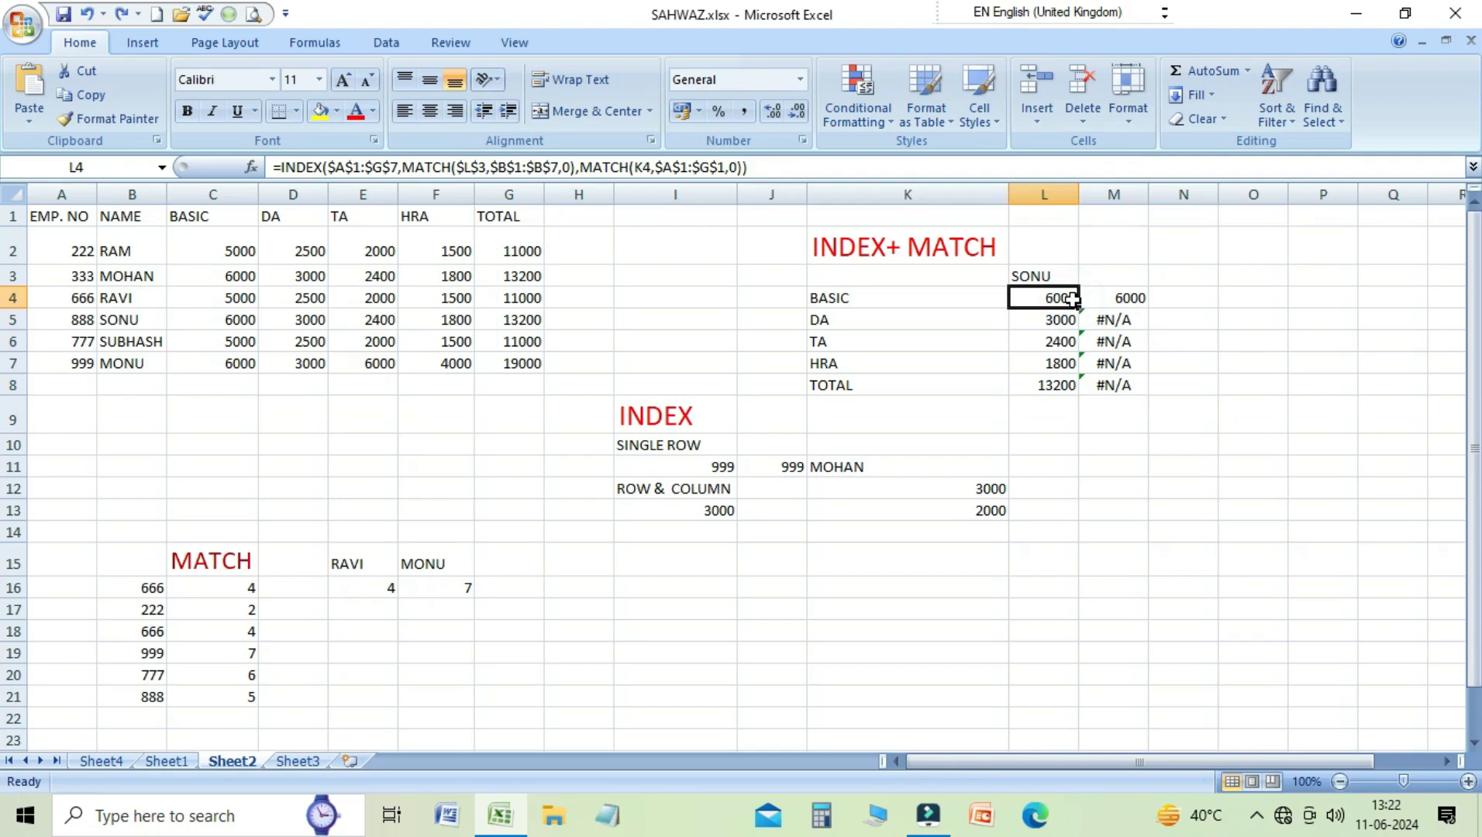
pyautogui.click(1113, 298)
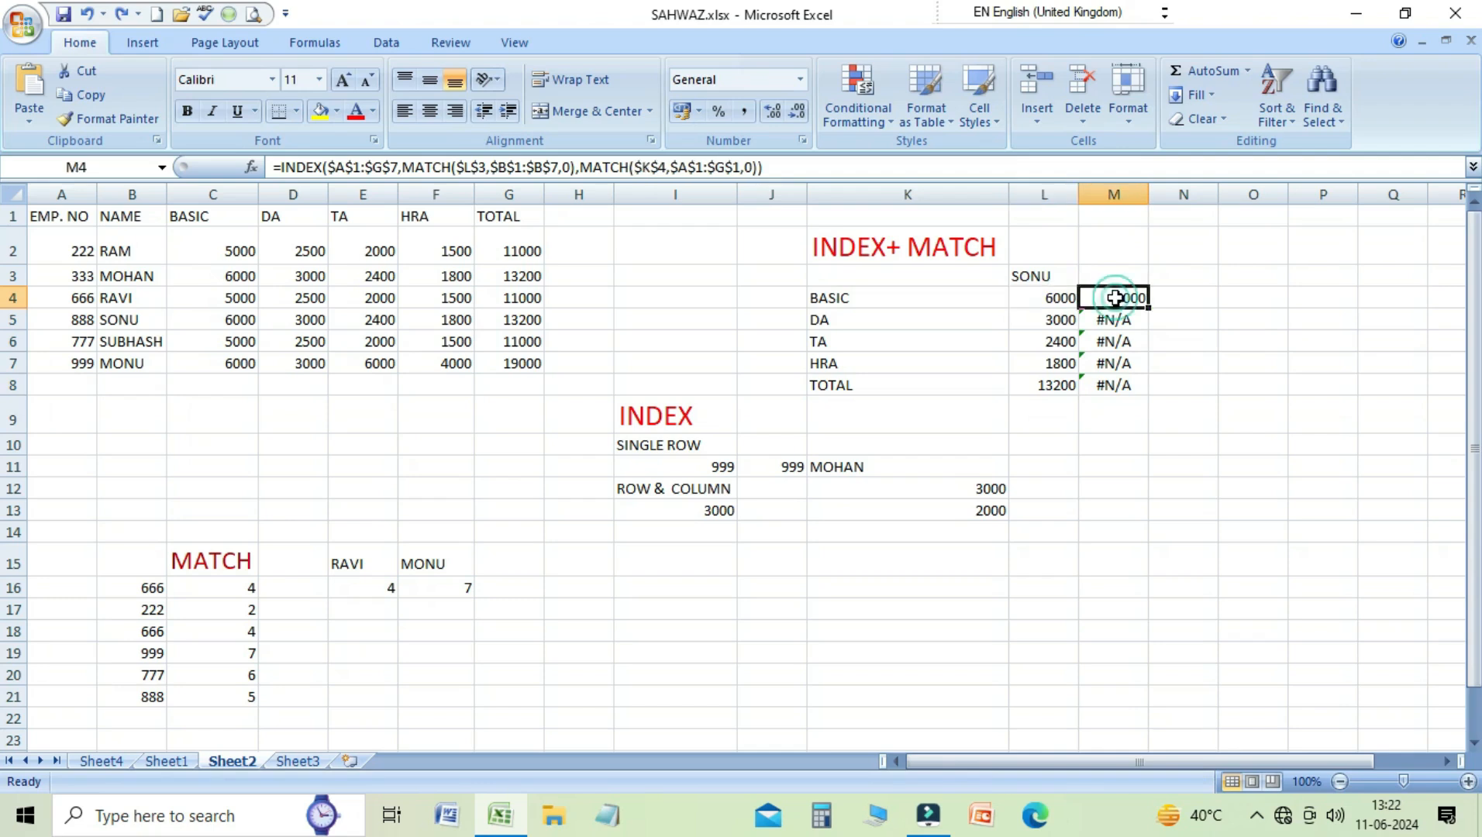
# Change the header lookup value in the M4 formula from fully absolute to the row-locked reference K$4 and commit it
pyautogui.press('F2')
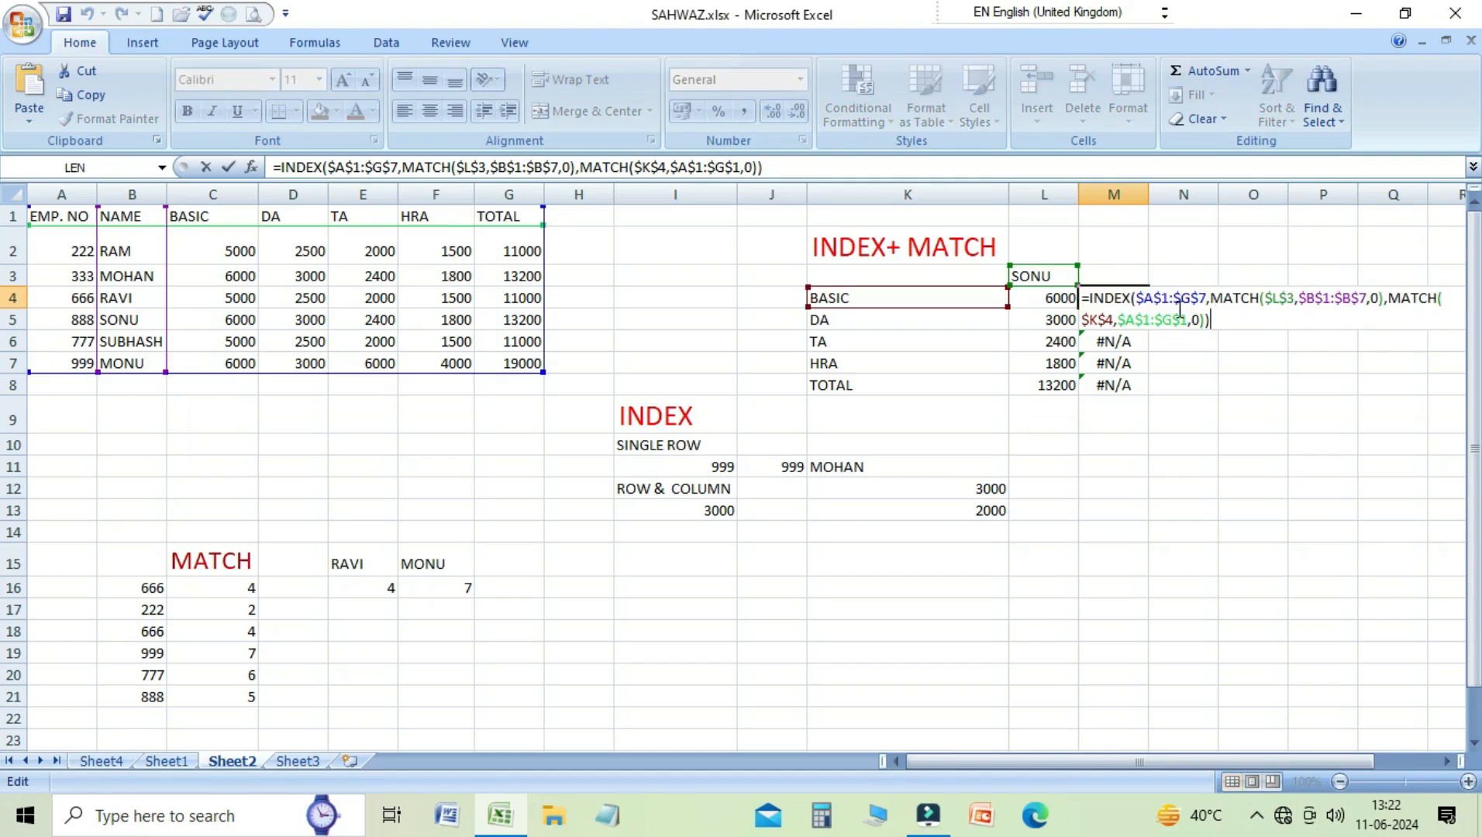
pyautogui.click(1087, 324)
pyautogui.moveTo(1087, 324); pyautogui.dragTo(1114, 324)
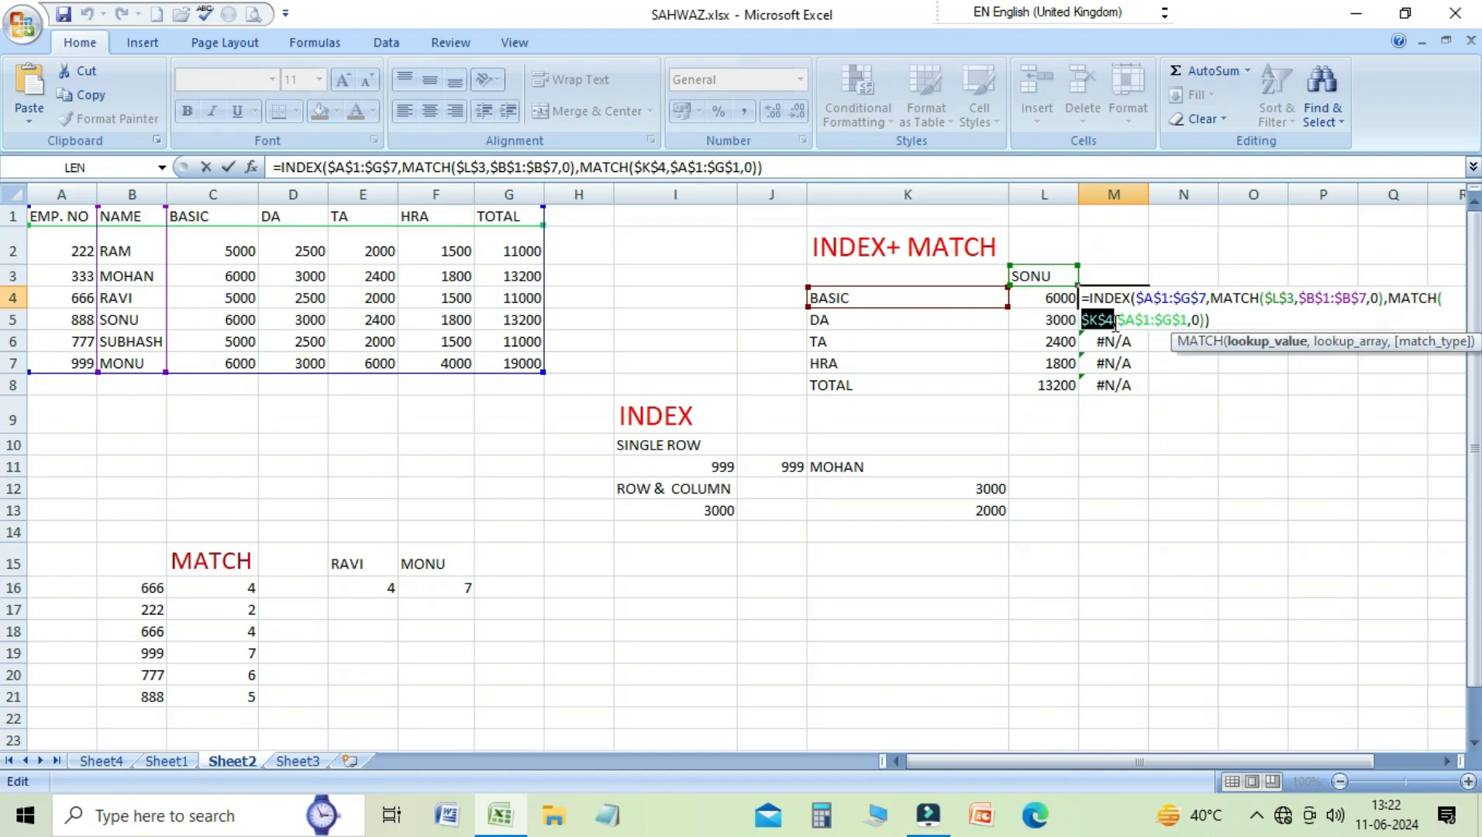
pyautogui.press('F4')
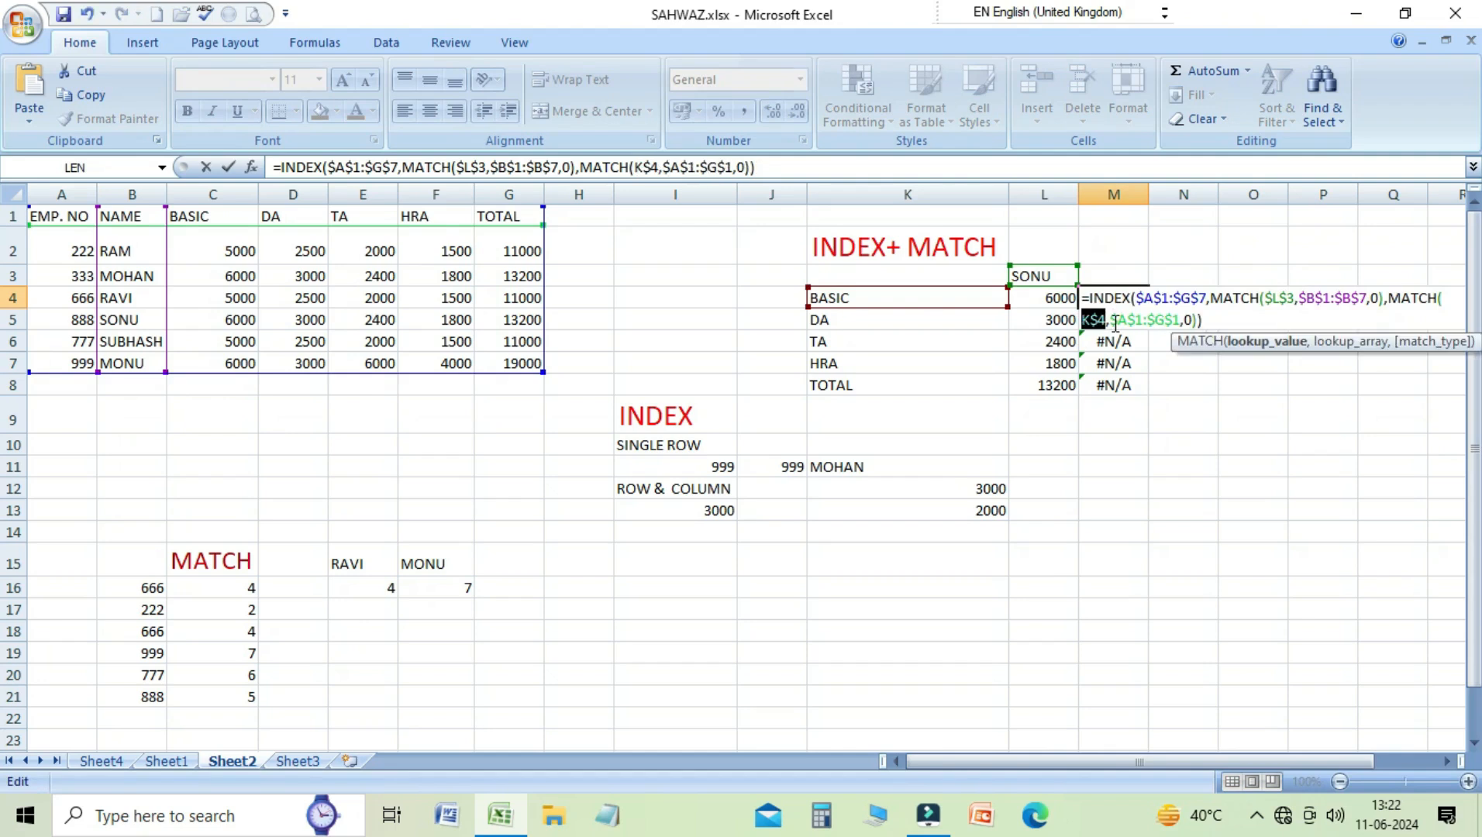
pyautogui.press('Return')
pyautogui.press('Up')
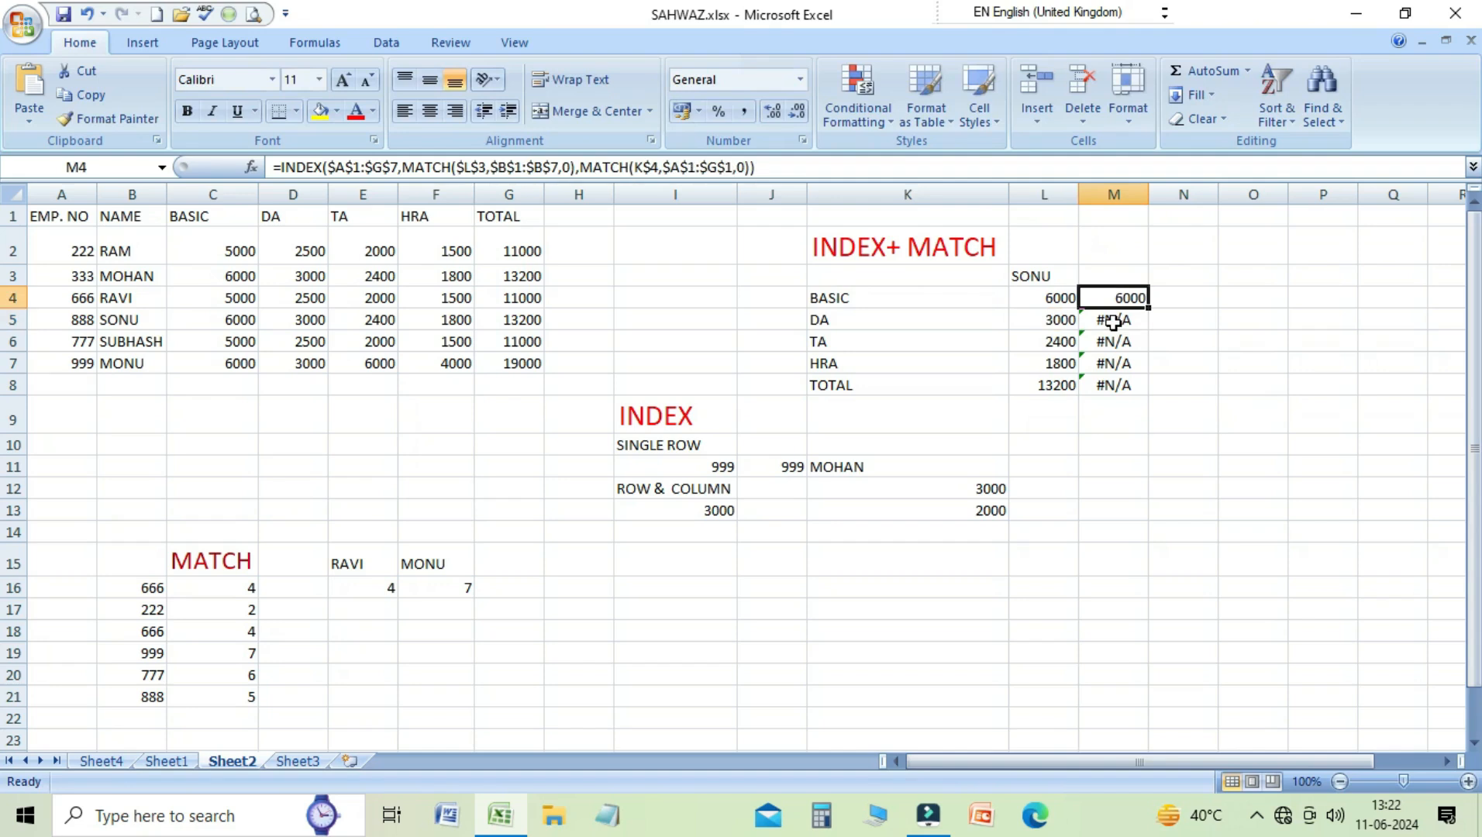
# Fill the M4 formula with the row-locked lookup value down to M8 and compare the copies with the formula in L4
pyautogui.moveTo(1151, 313); pyautogui.dragTo(1147, 399)
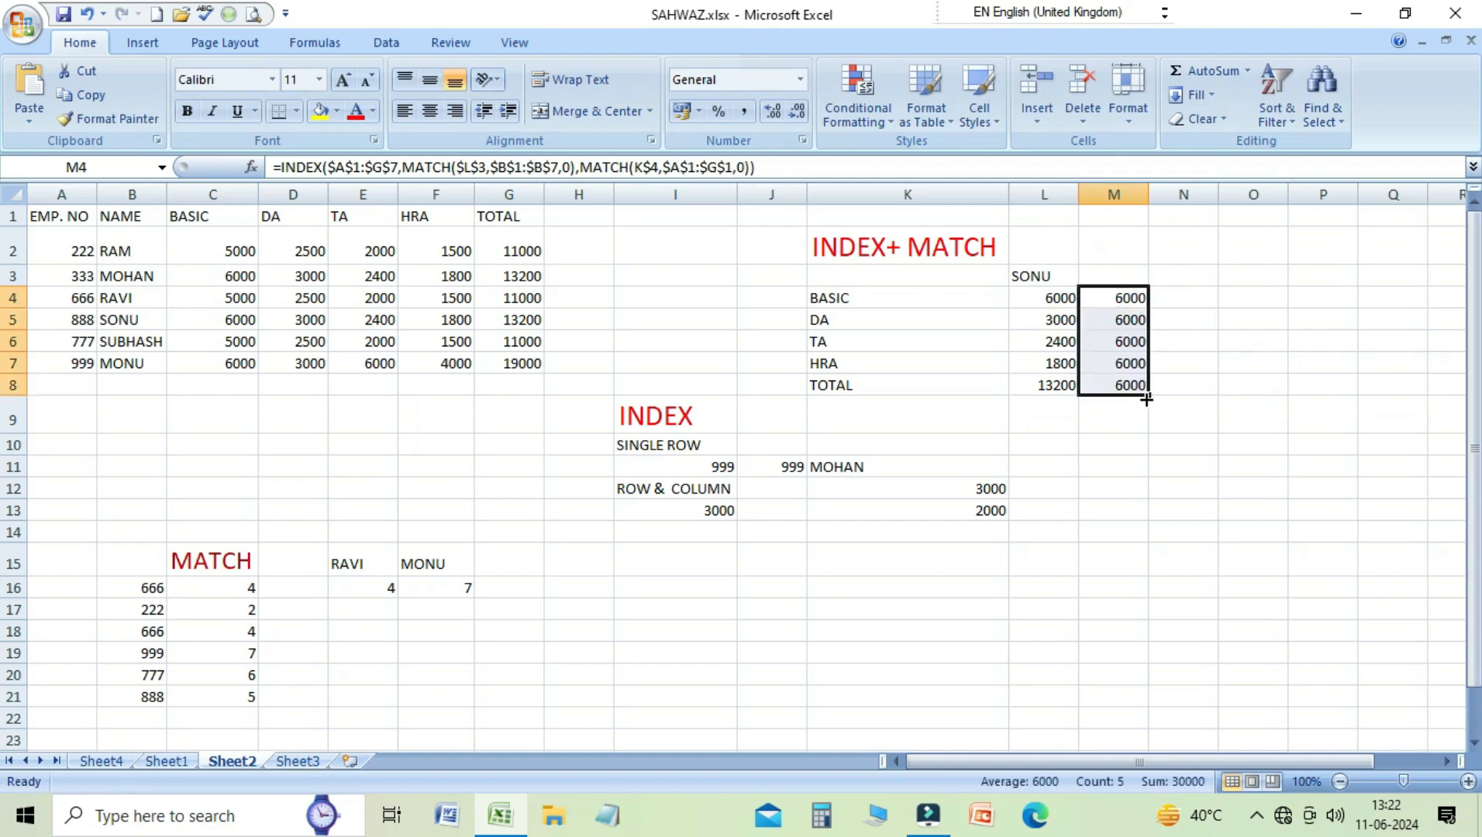
pyautogui.click(1126, 320)
pyautogui.click(1129, 301)
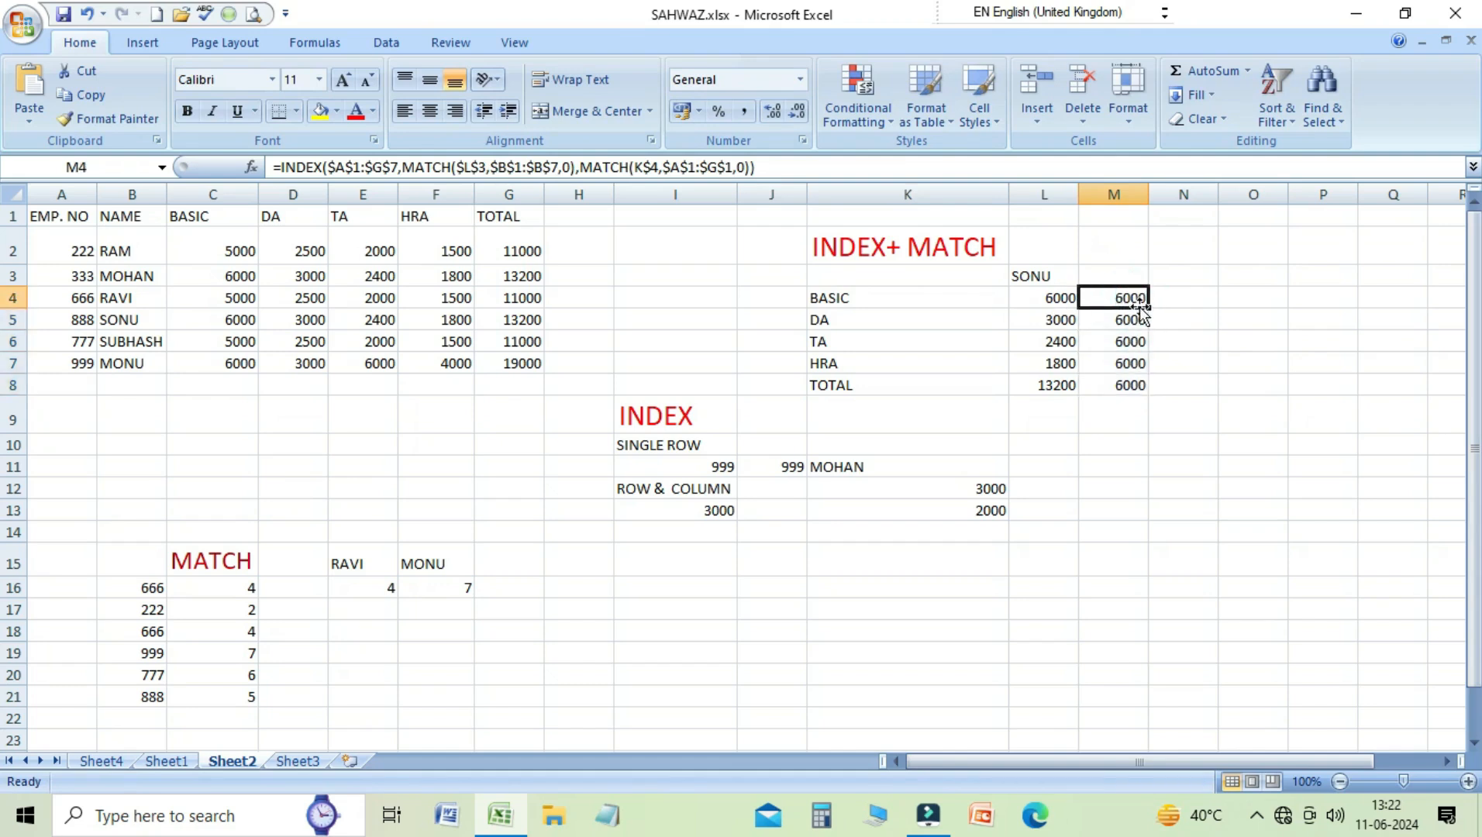
pyautogui.click(1130, 326)
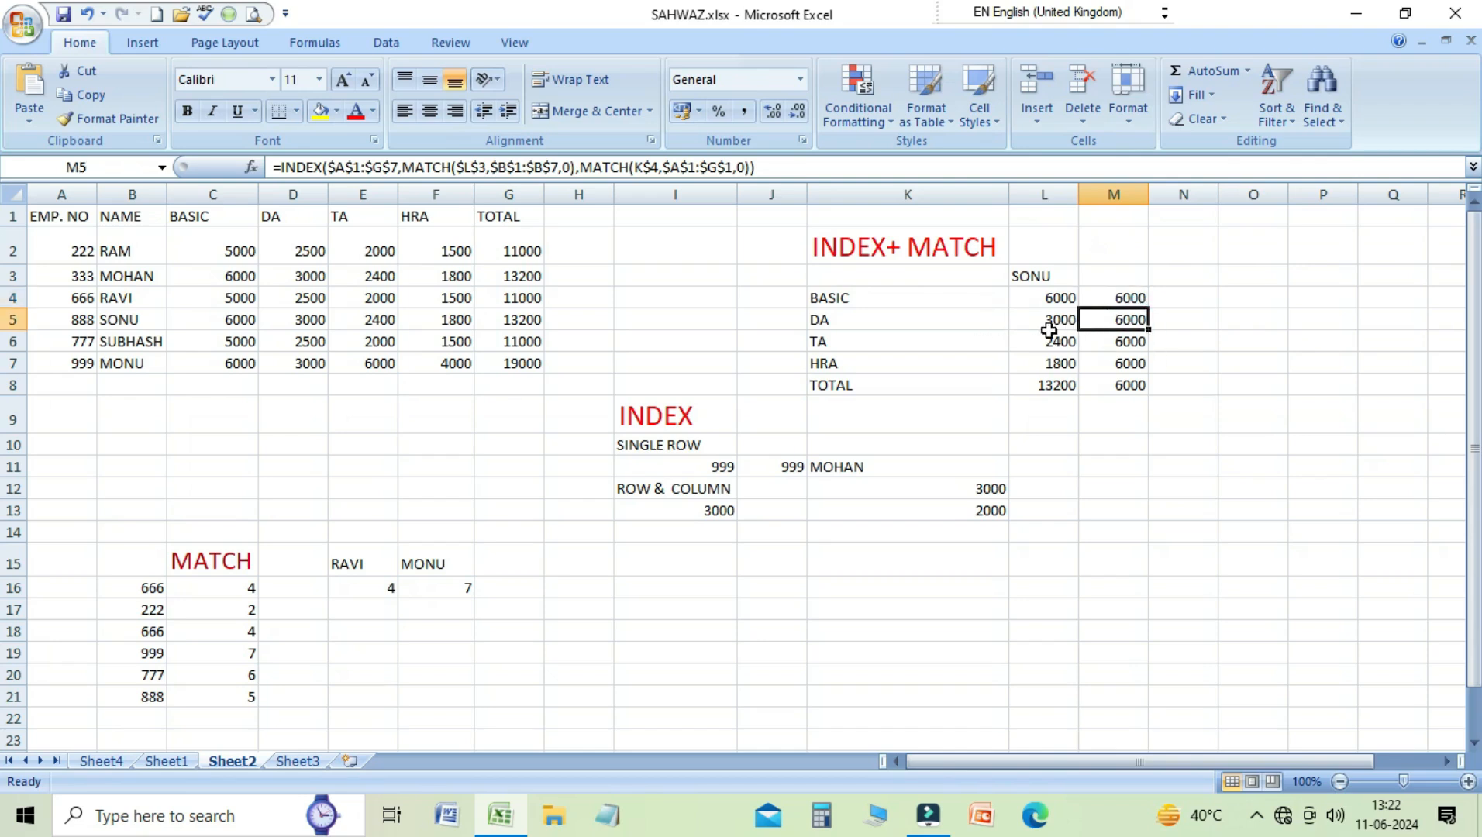
pyautogui.click(1125, 300)
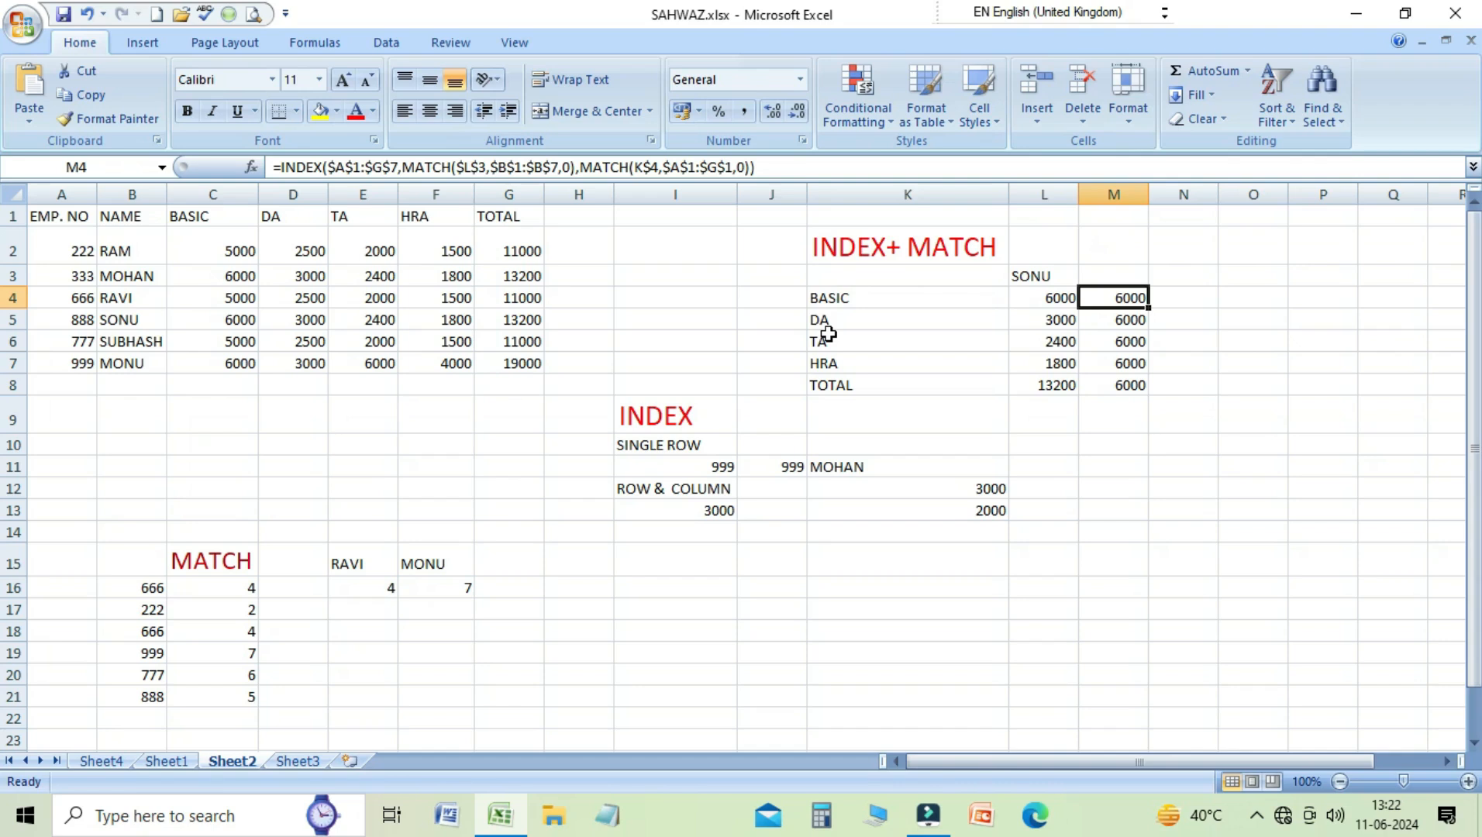
pyautogui.click(1053, 298)
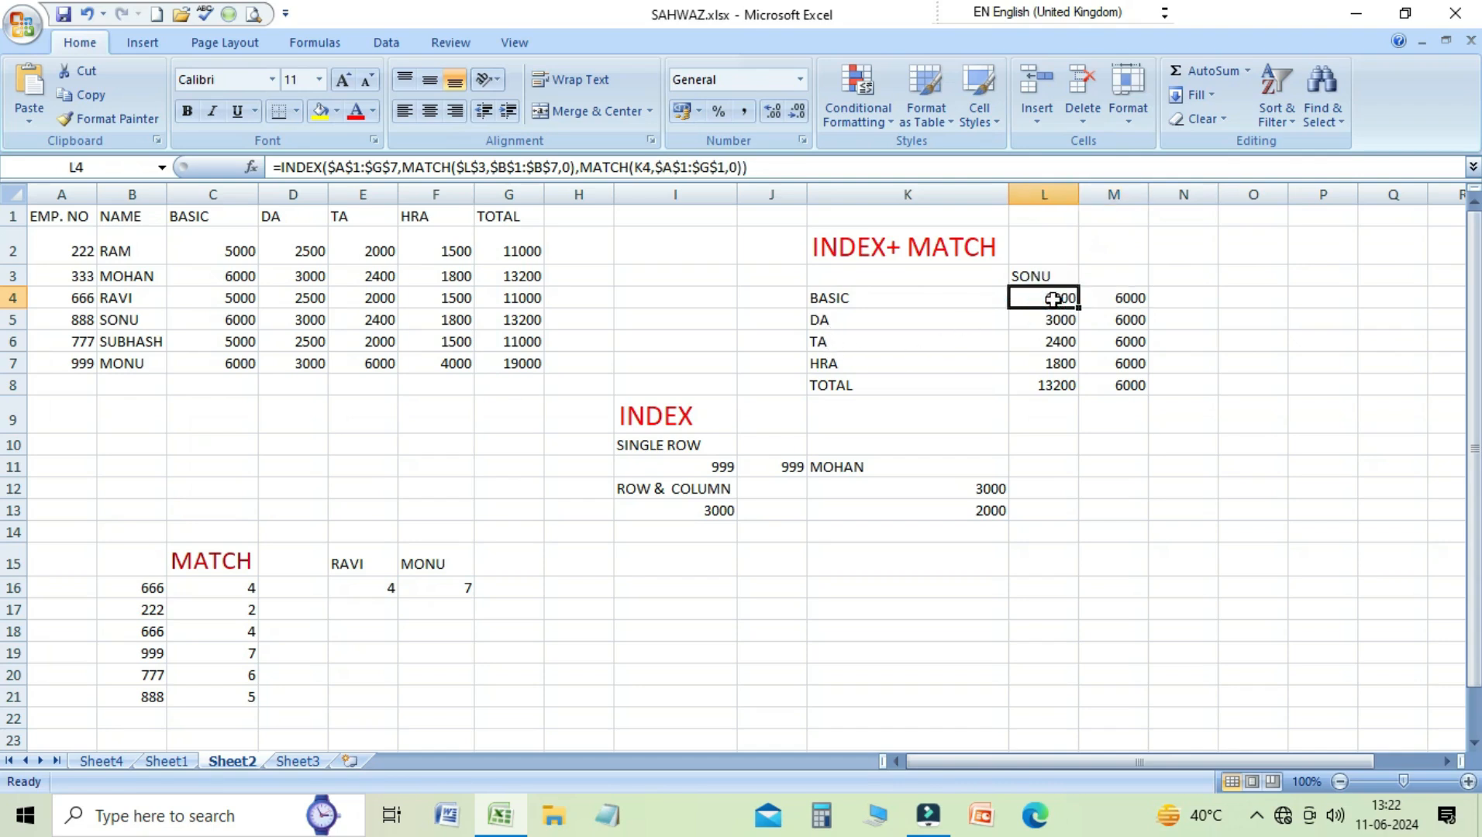
pyautogui.press('Up')
pyautogui.press('Down')
pyautogui.press('Right')
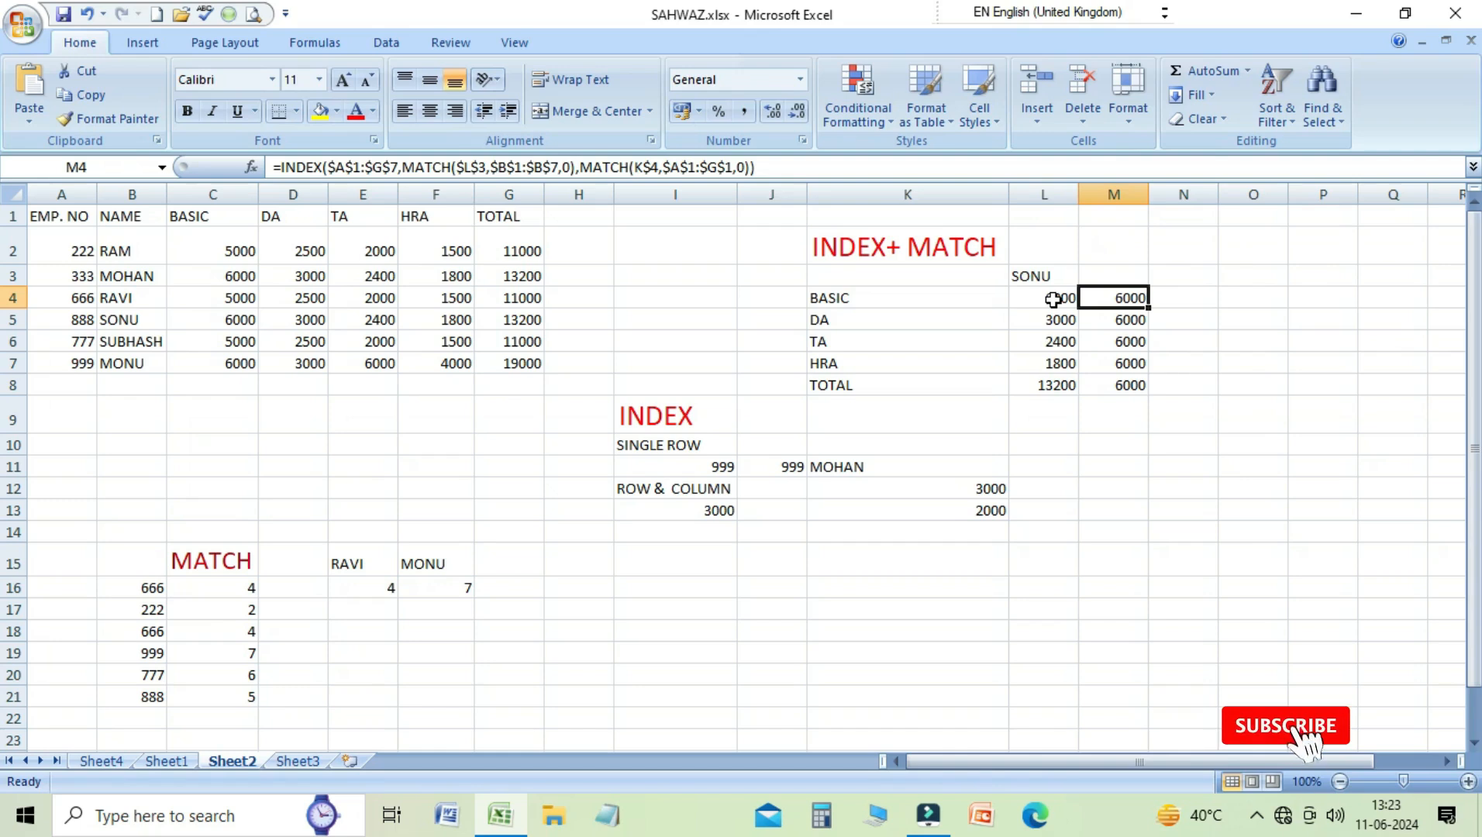
pyautogui.press('Left')
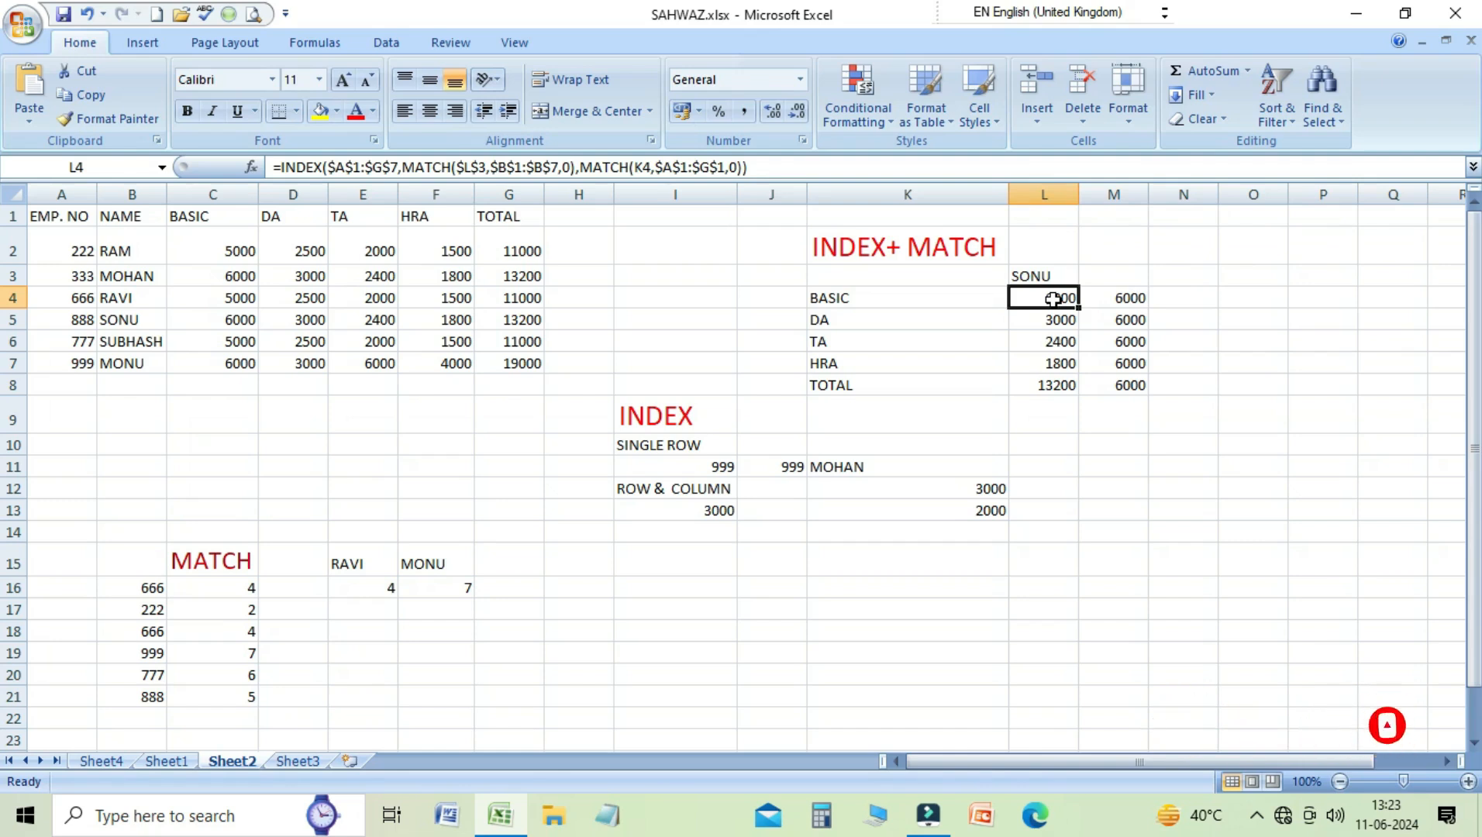
pyautogui.press('Right')
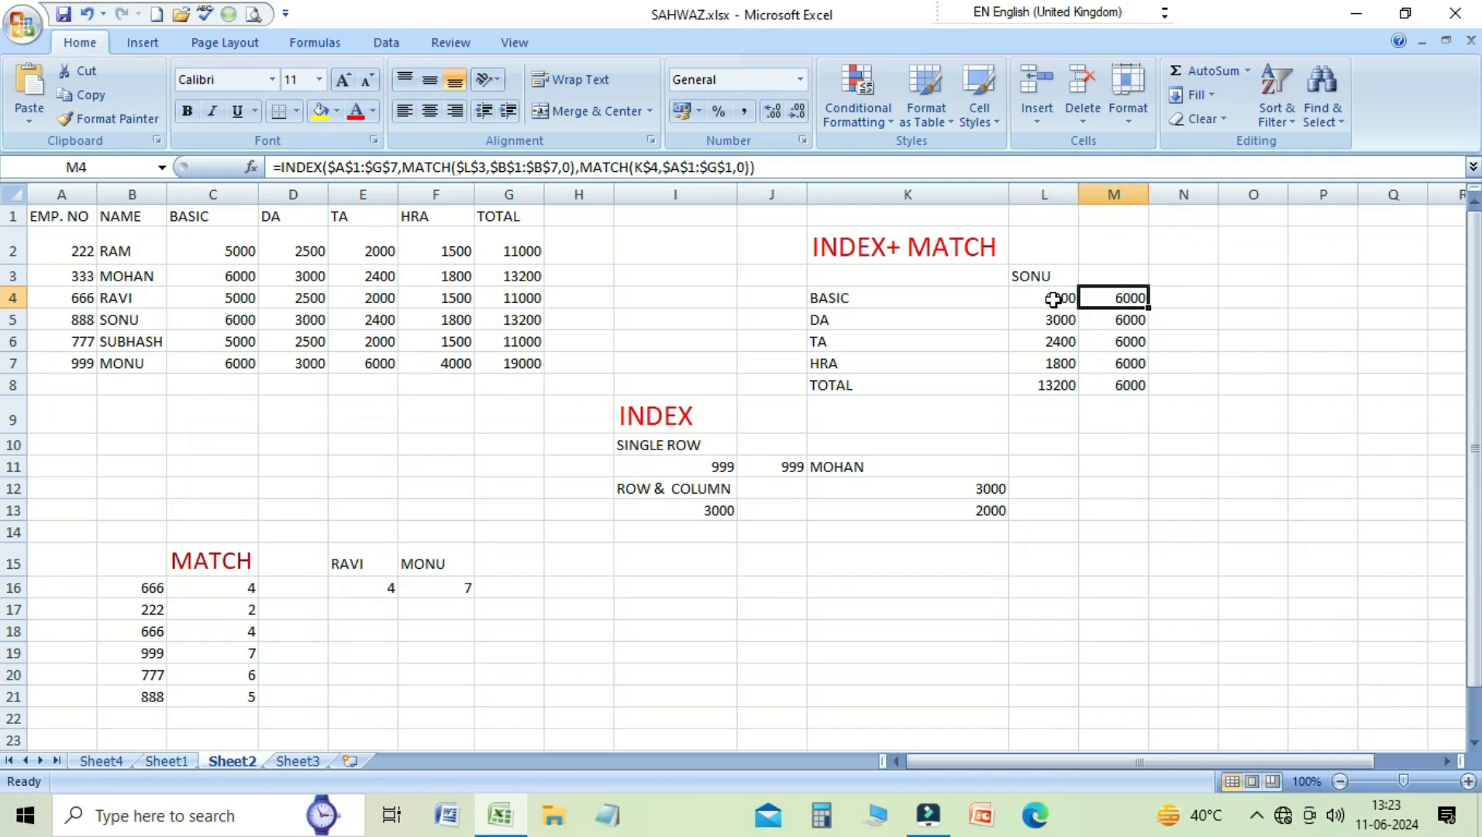
# Change the header lookup value in the second MATCH of the M4 formula to the column-locked reference $K4 and commit it
pyautogui.press('F2')
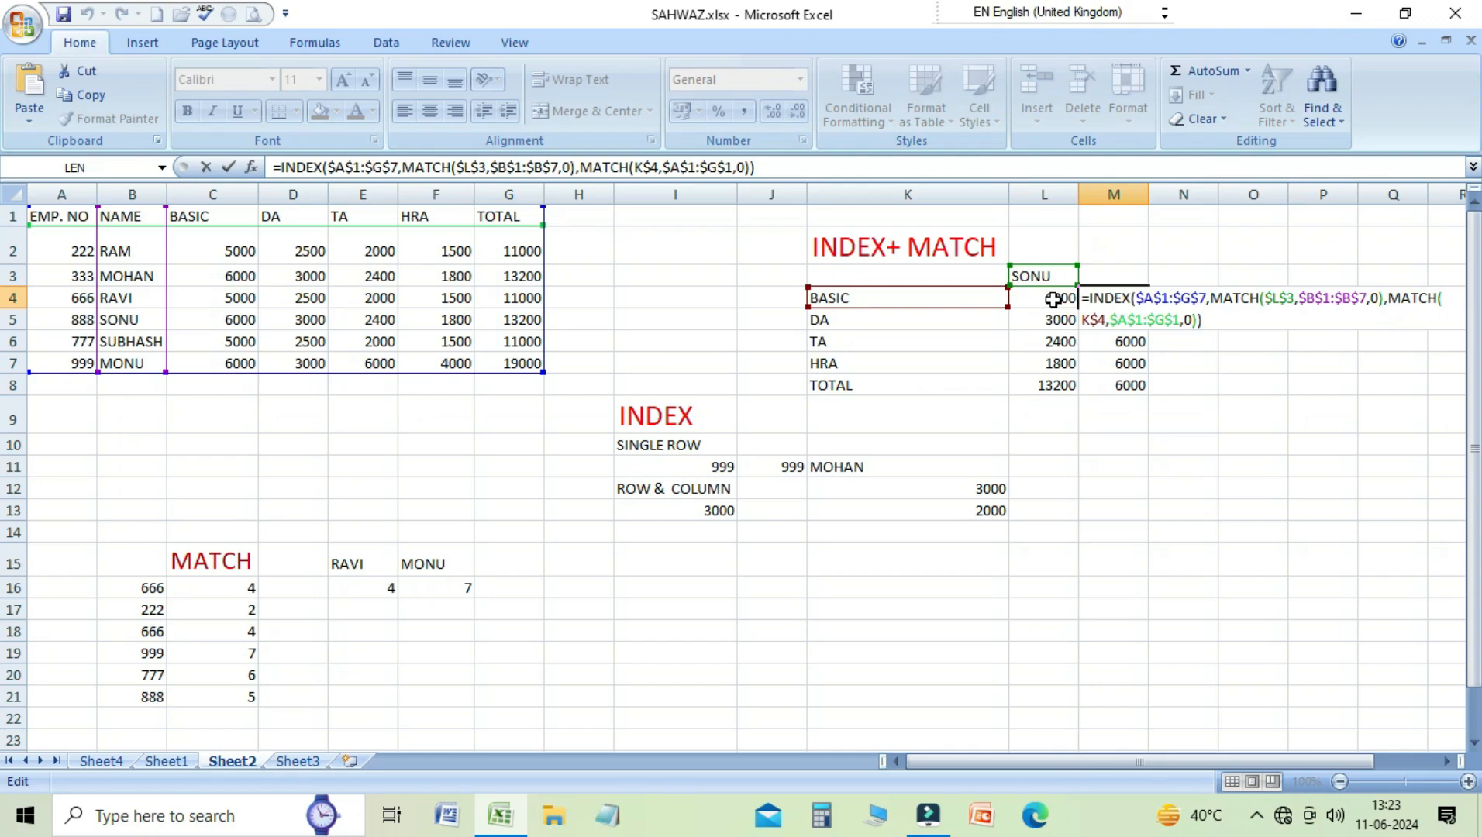
pyautogui.click(1083, 320)
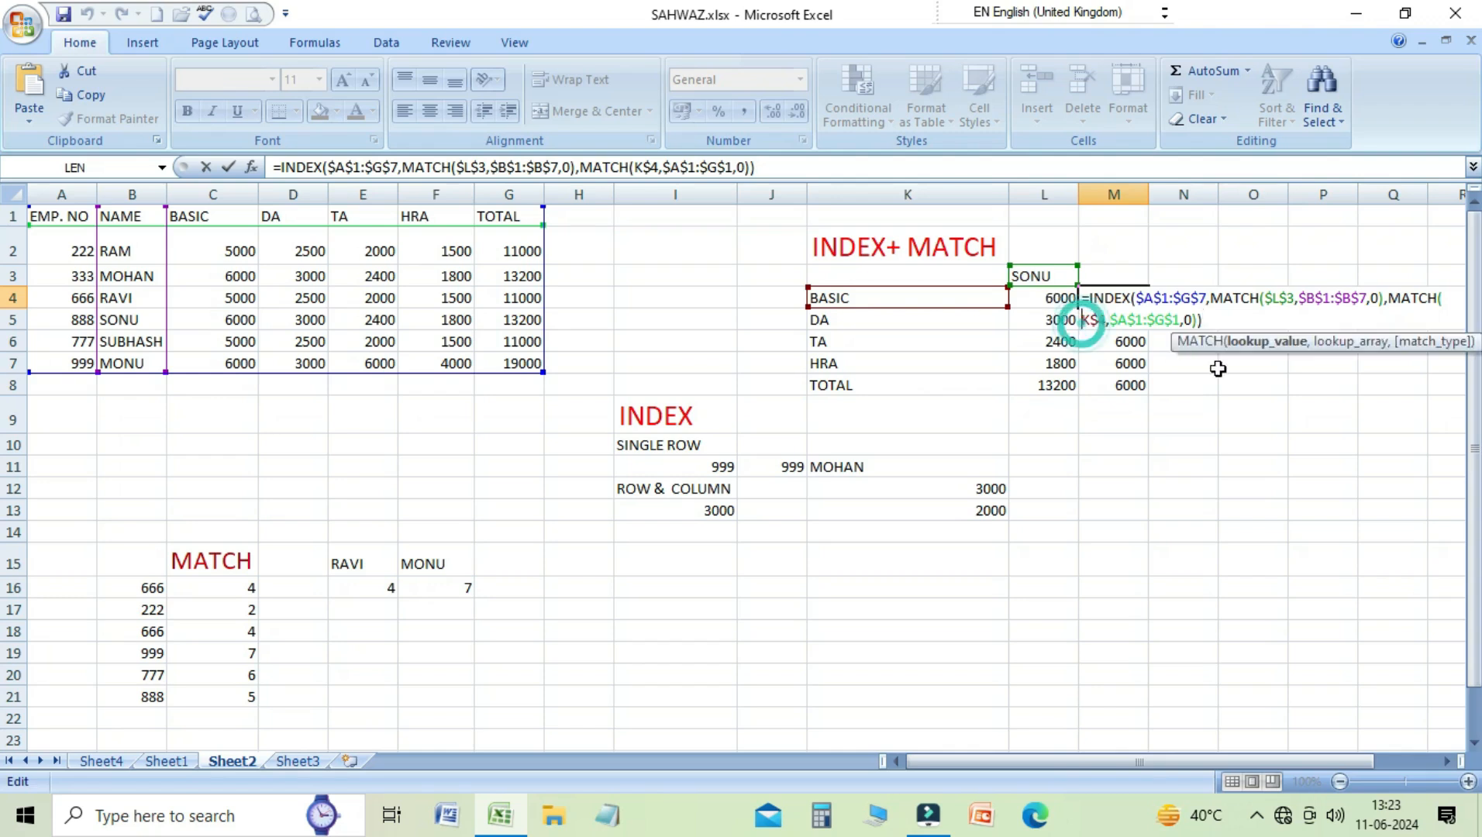
pyautogui.hotkey('shift', 'Right')
pyautogui.hotkey('shift', 'Right')
pyautogui.hotkey('shift', 'Right')
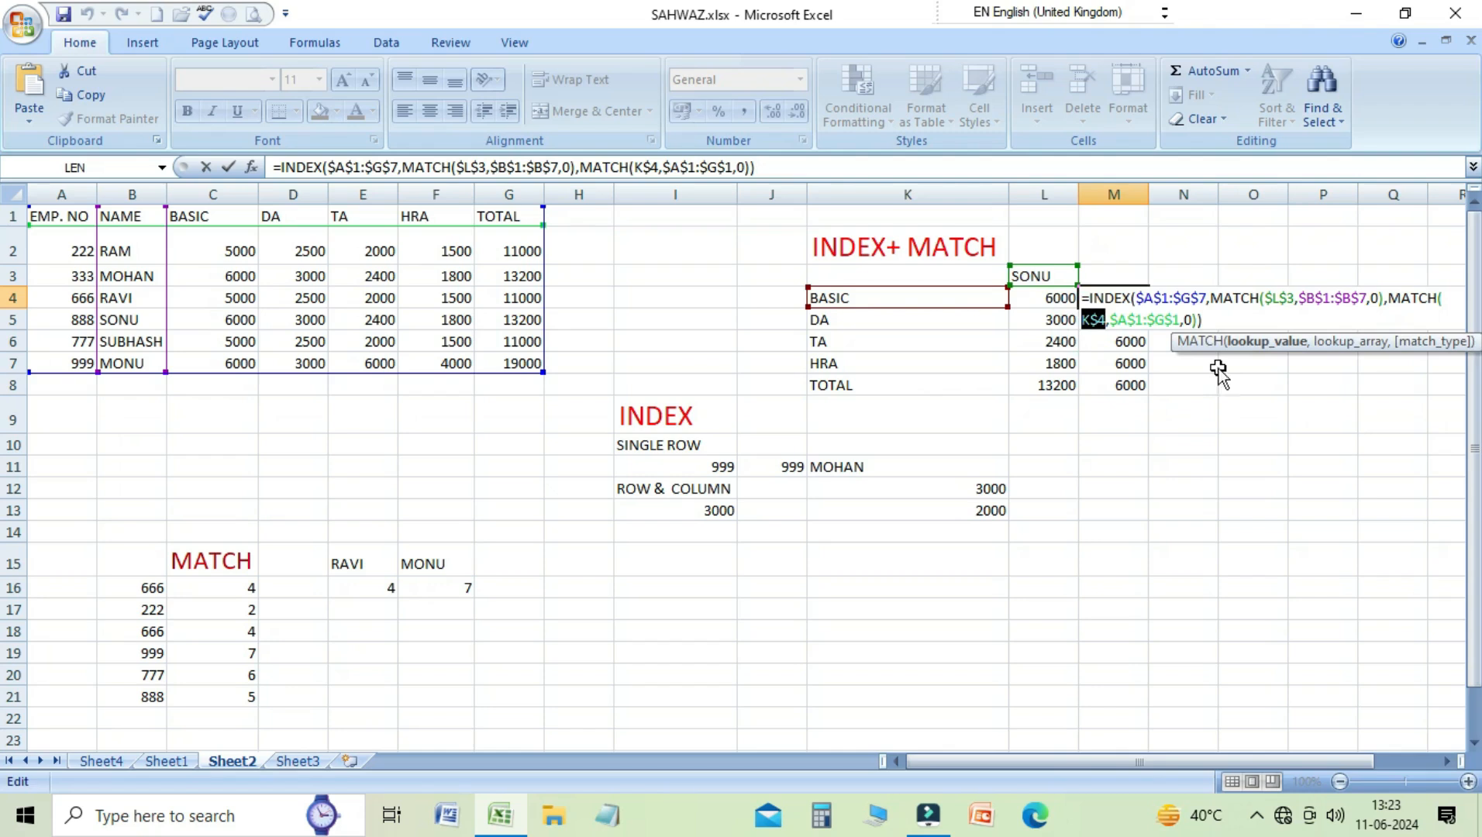
pyautogui.press('F4')
pyautogui.press('Return')
pyautogui.press('Up')
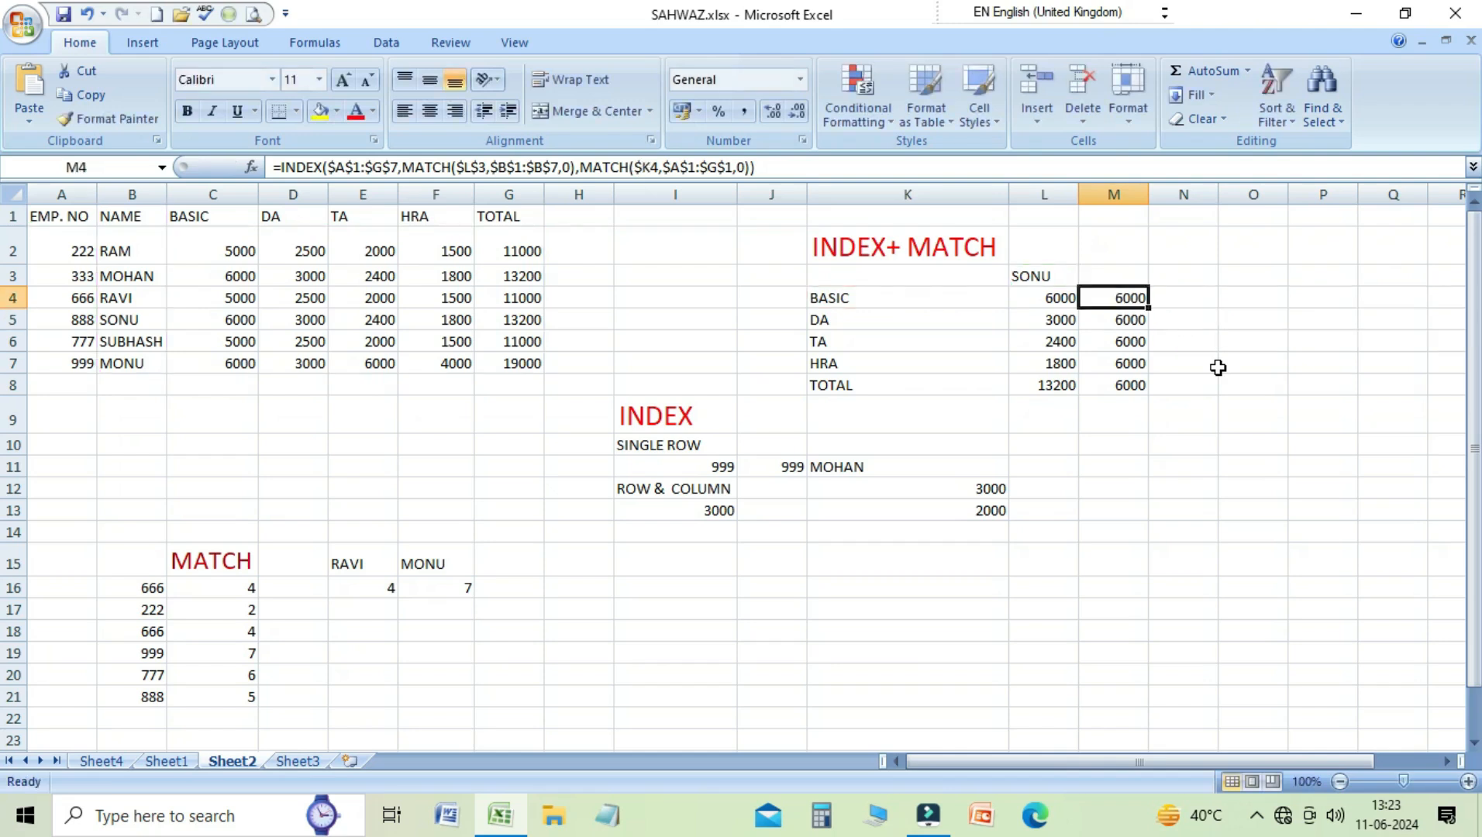
# Fill the M4 formula with the column-locked lookup value down to M8 and review the references in M4
pyautogui.moveTo(1147, 308); pyautogui.dragTo(1139, 391)
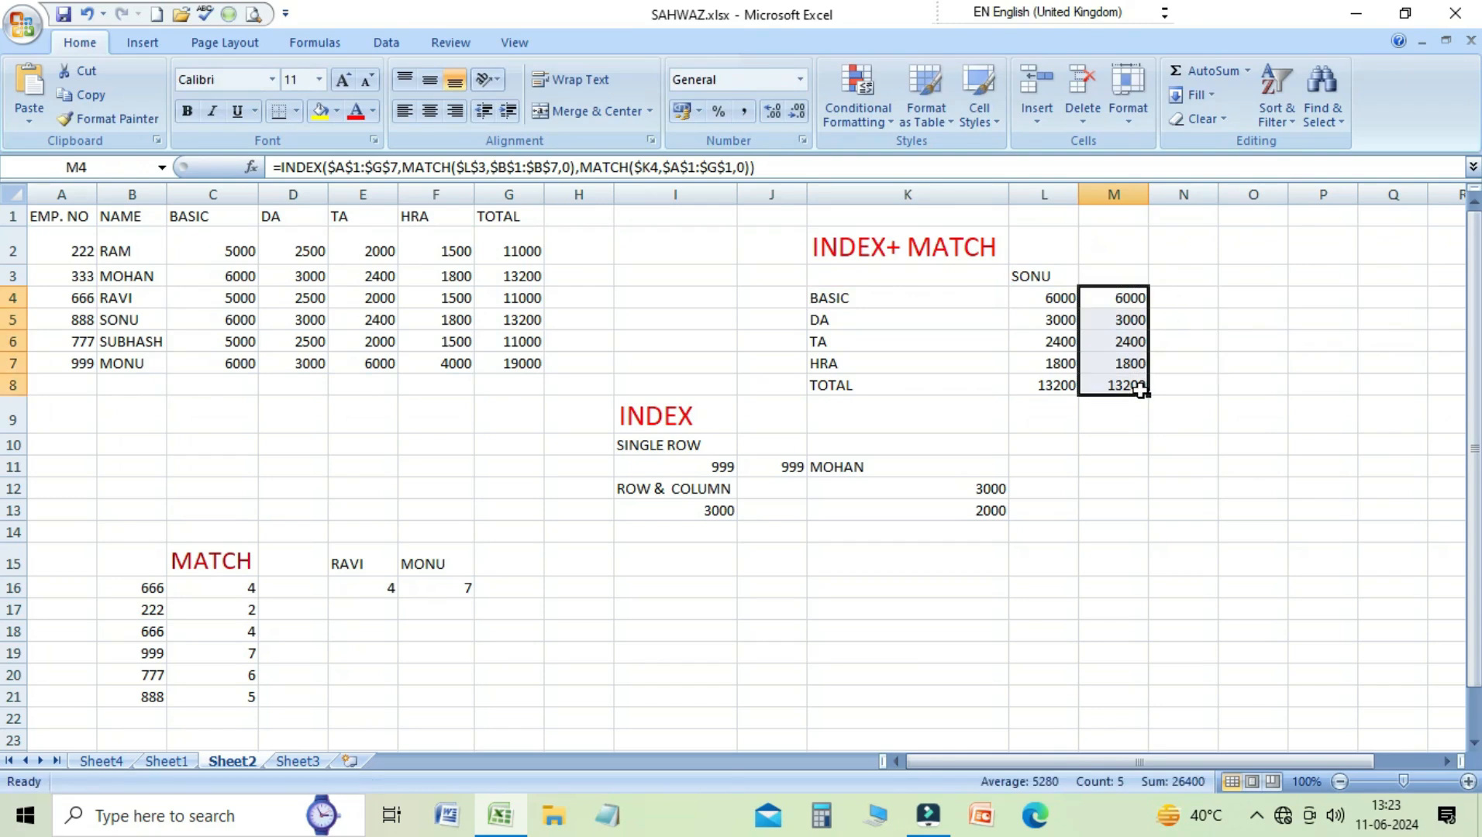
pyautogui.click(1128, 299)
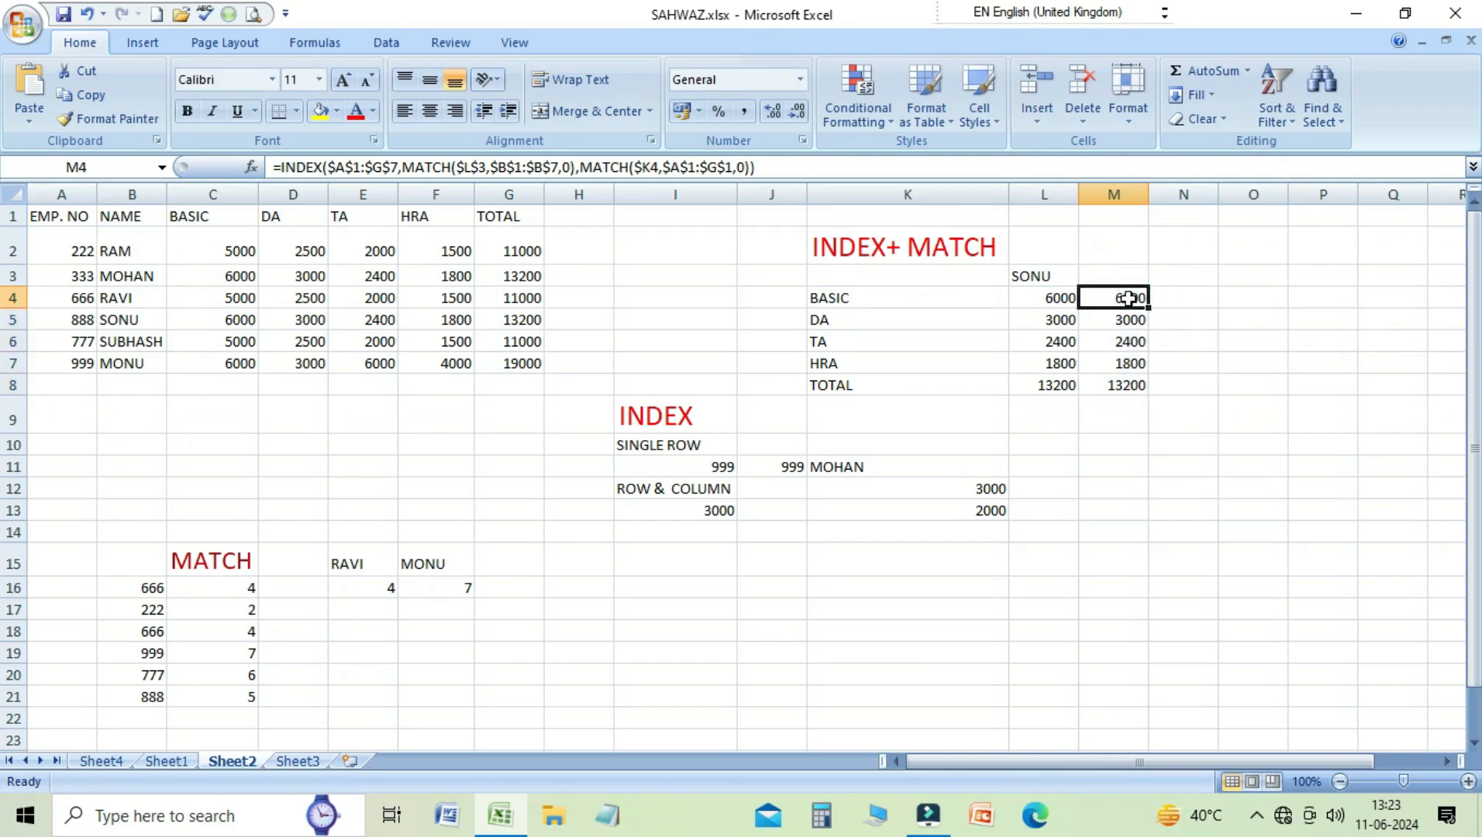
pyautogui.doubleClick(1128, 298)
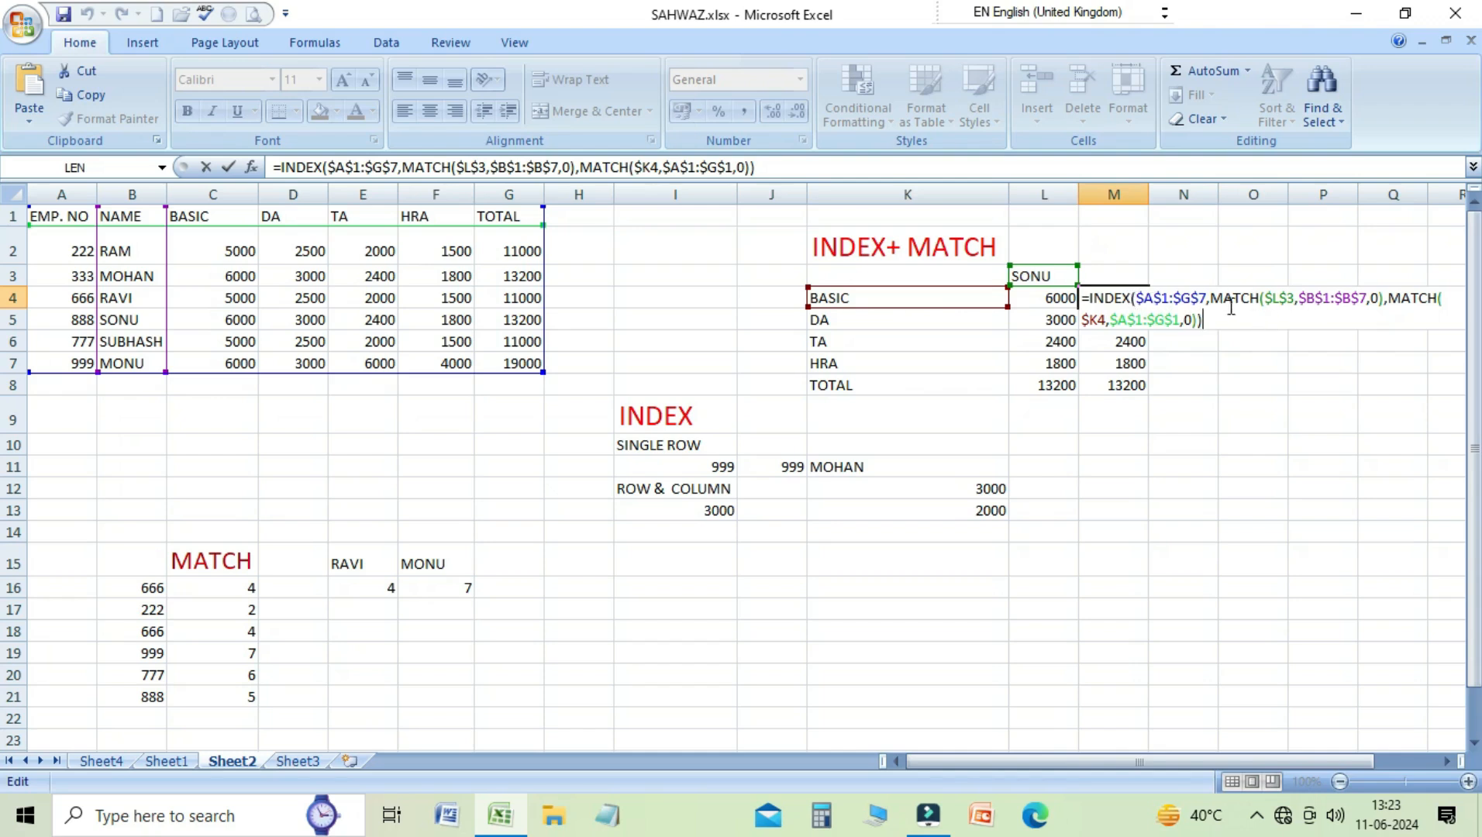
pyautogui.click(1126, 327)
pyautogui.press('Up')
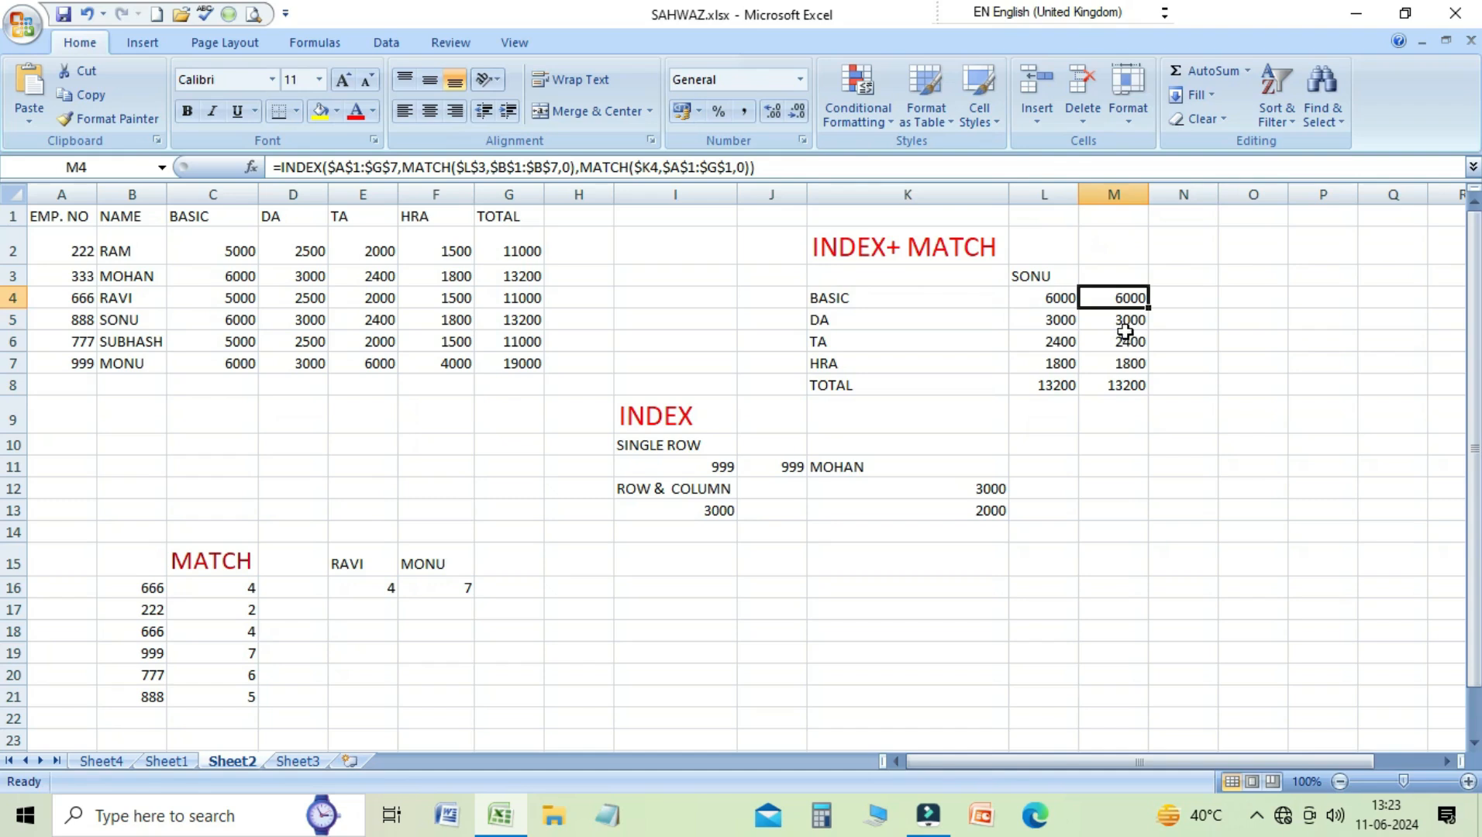
# Compare the looked-up pay components in M4:M8 with the chosen employee's row B5:G5 in the salary table
pyautogui.click(1052, 280)
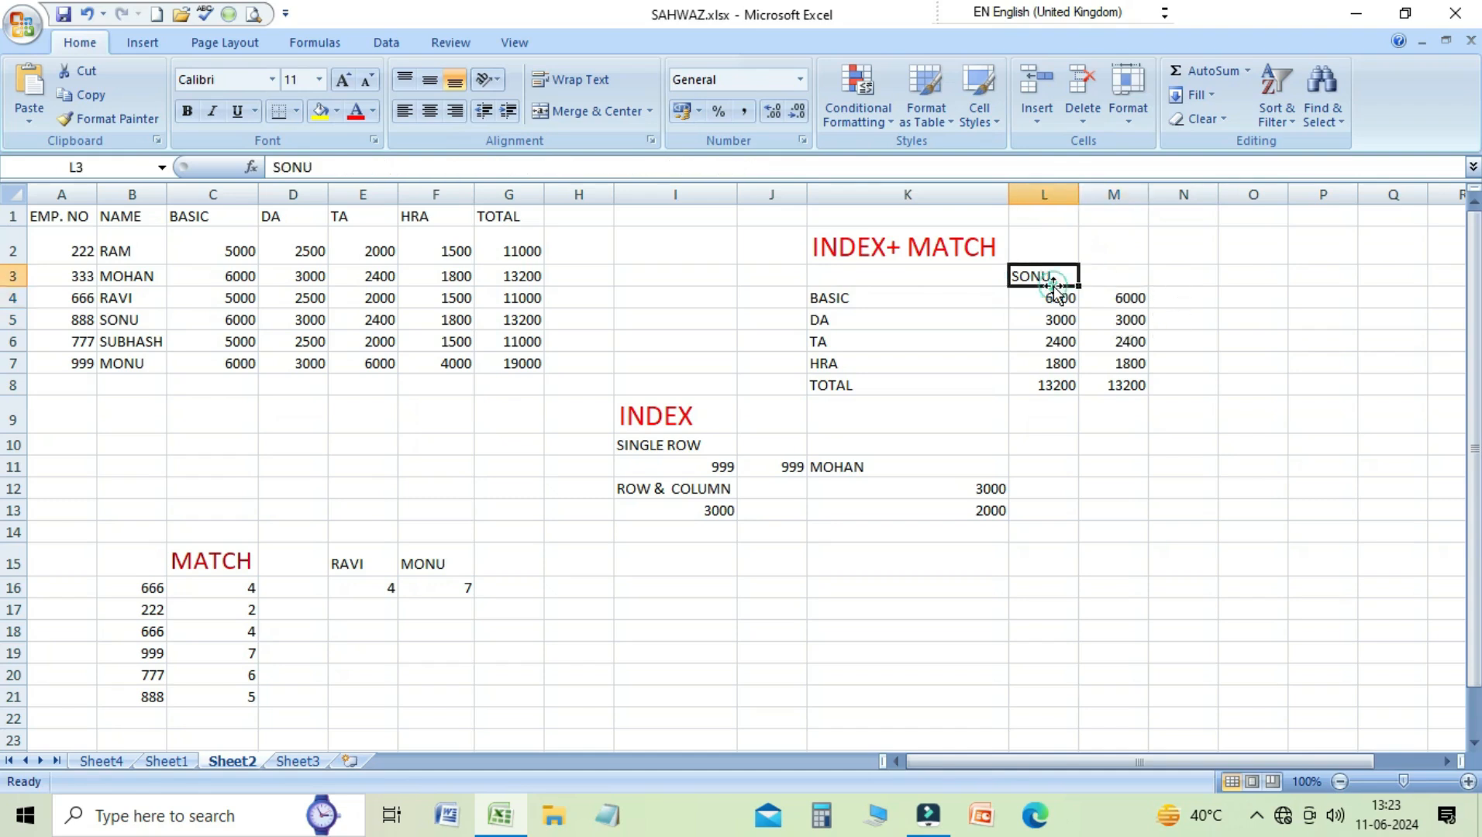
pyautogui.click(1124, 300)
pyautogui.press('Down')
pyautogui.press('Down')
pyautogui.press('Down')
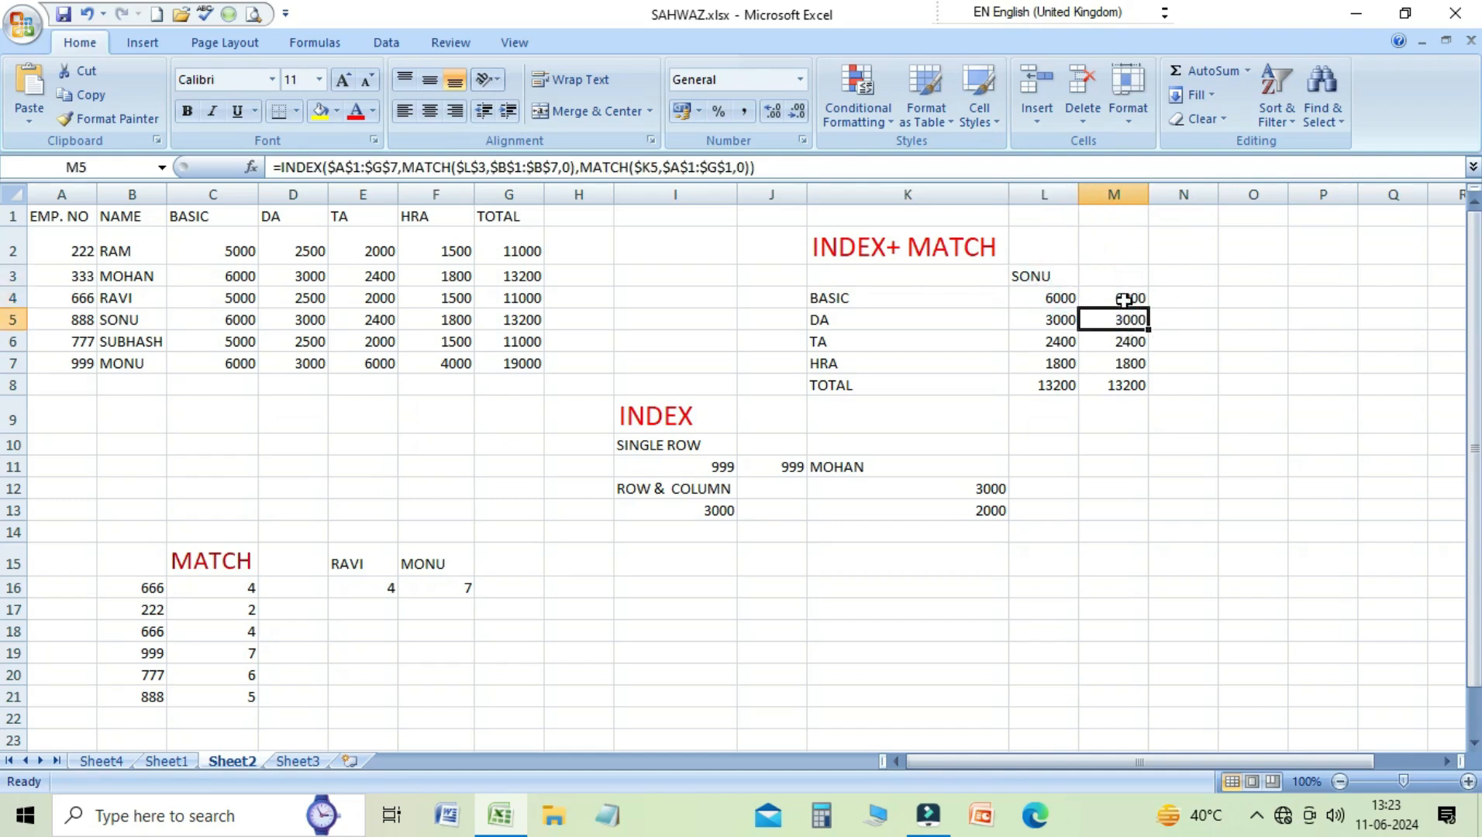
pyautogui.press('Down')
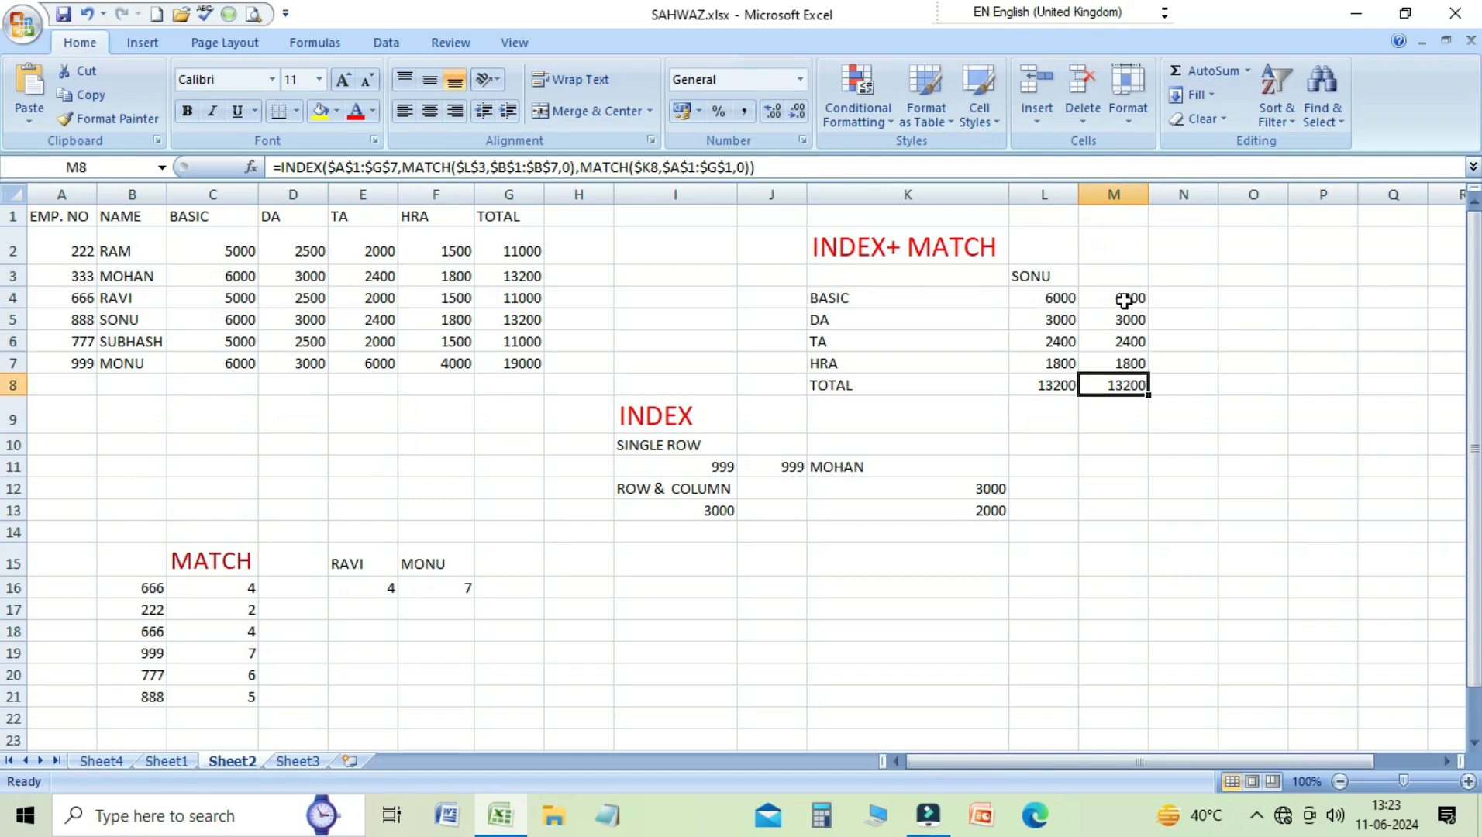
pyautogui.click(147, 324)
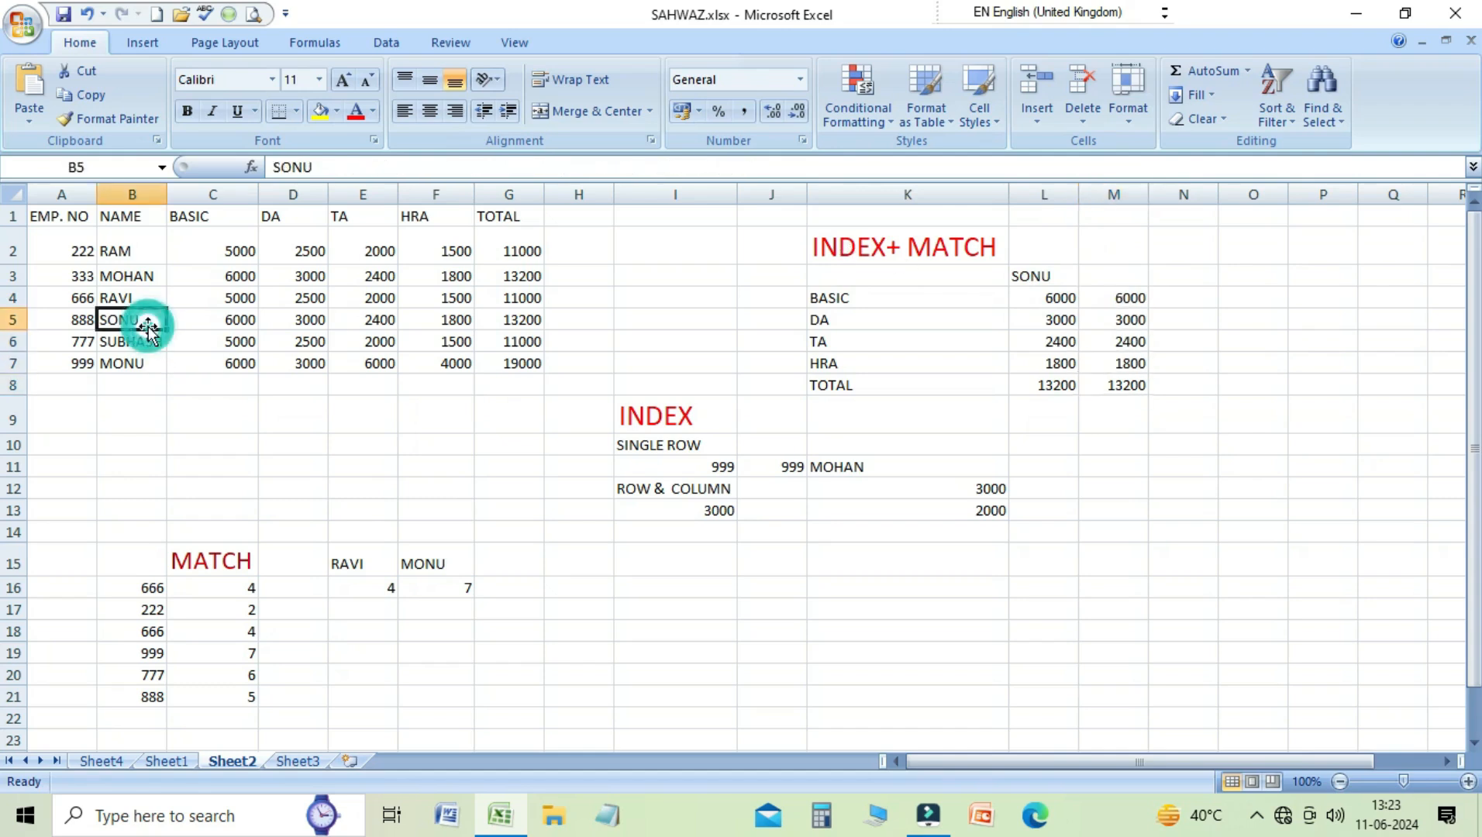
pyautogui.press('Right')
pyautogui.press('Right')
pyautogui.press('Right')
pyautogui.press('Right')
pyautogui.press('Right')
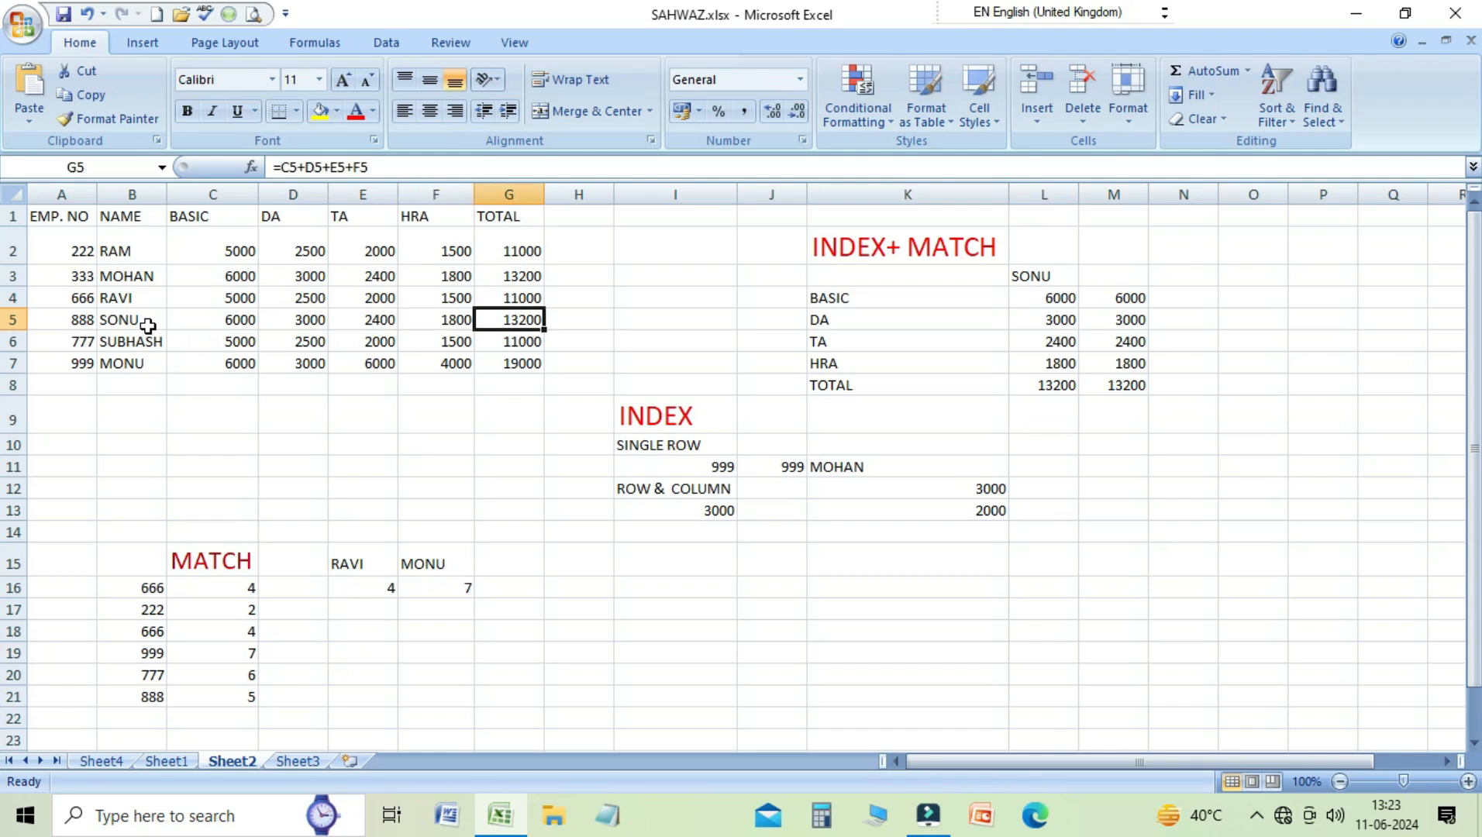
# Test the lookup by replacing the name in L3 with the employee name listed in B2
pyautogui.click(1047, 277)
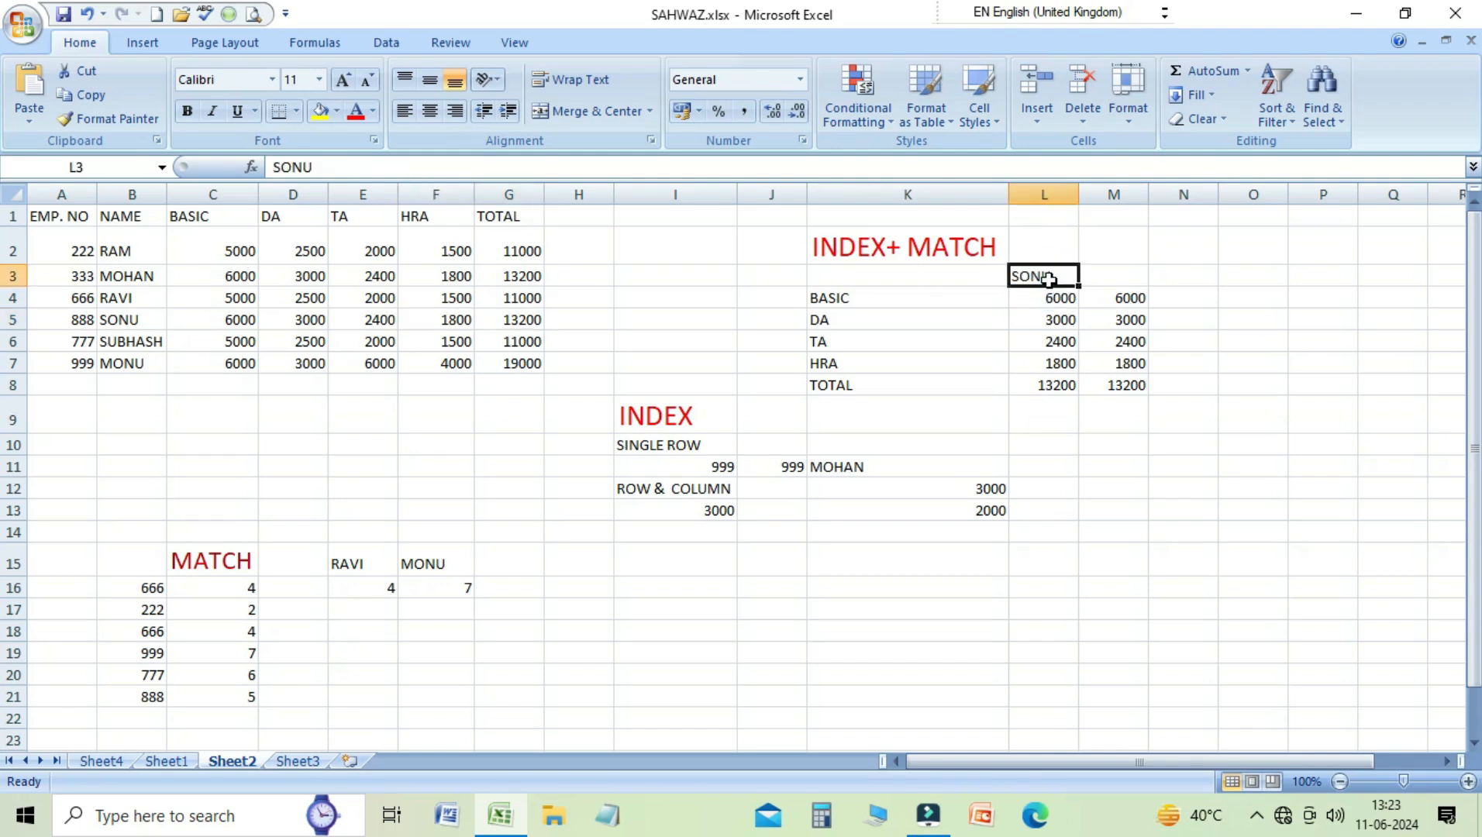
pyautogui.write('RAM')
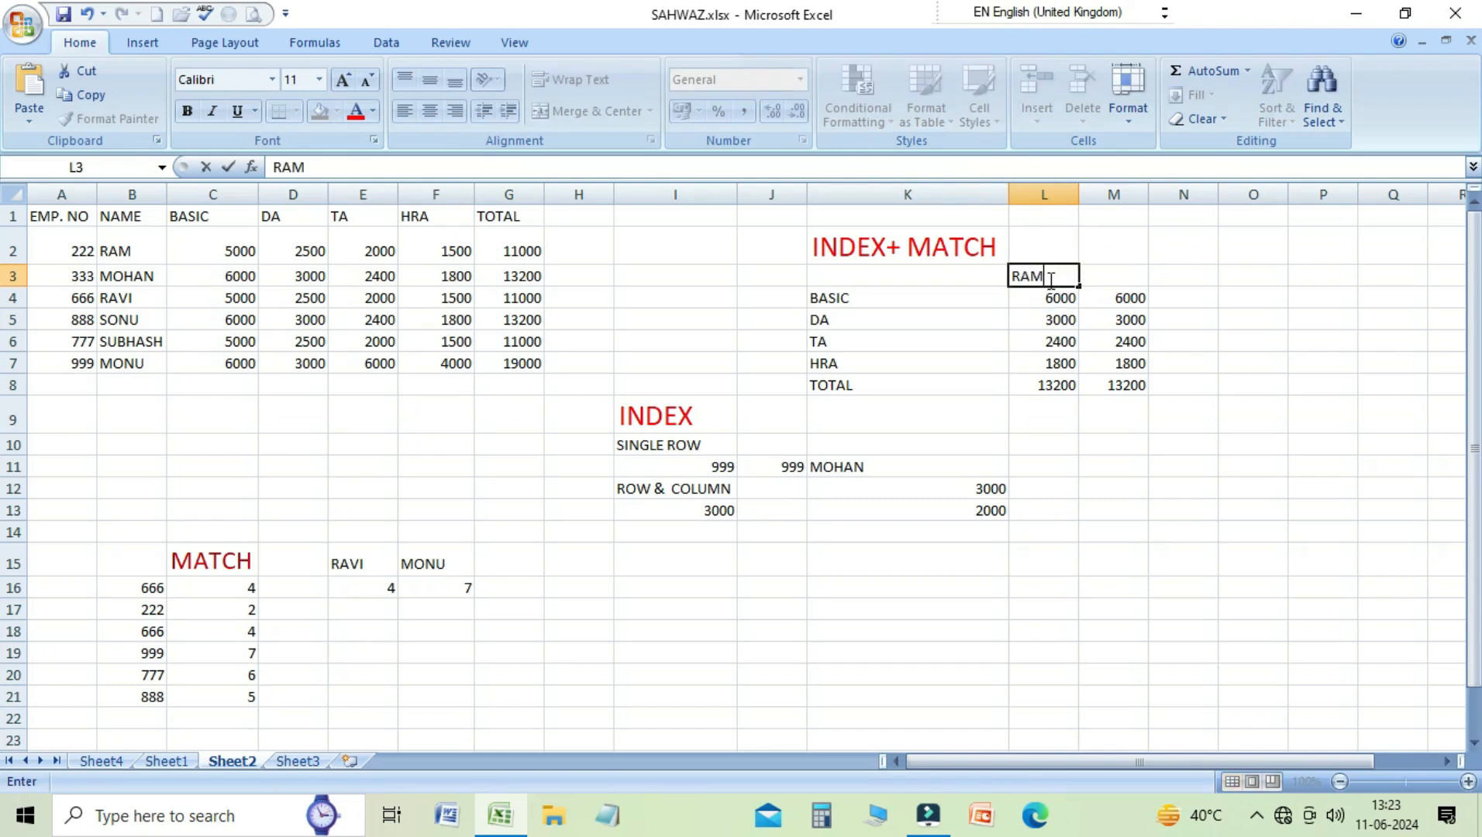
pyautogui.press('Return')
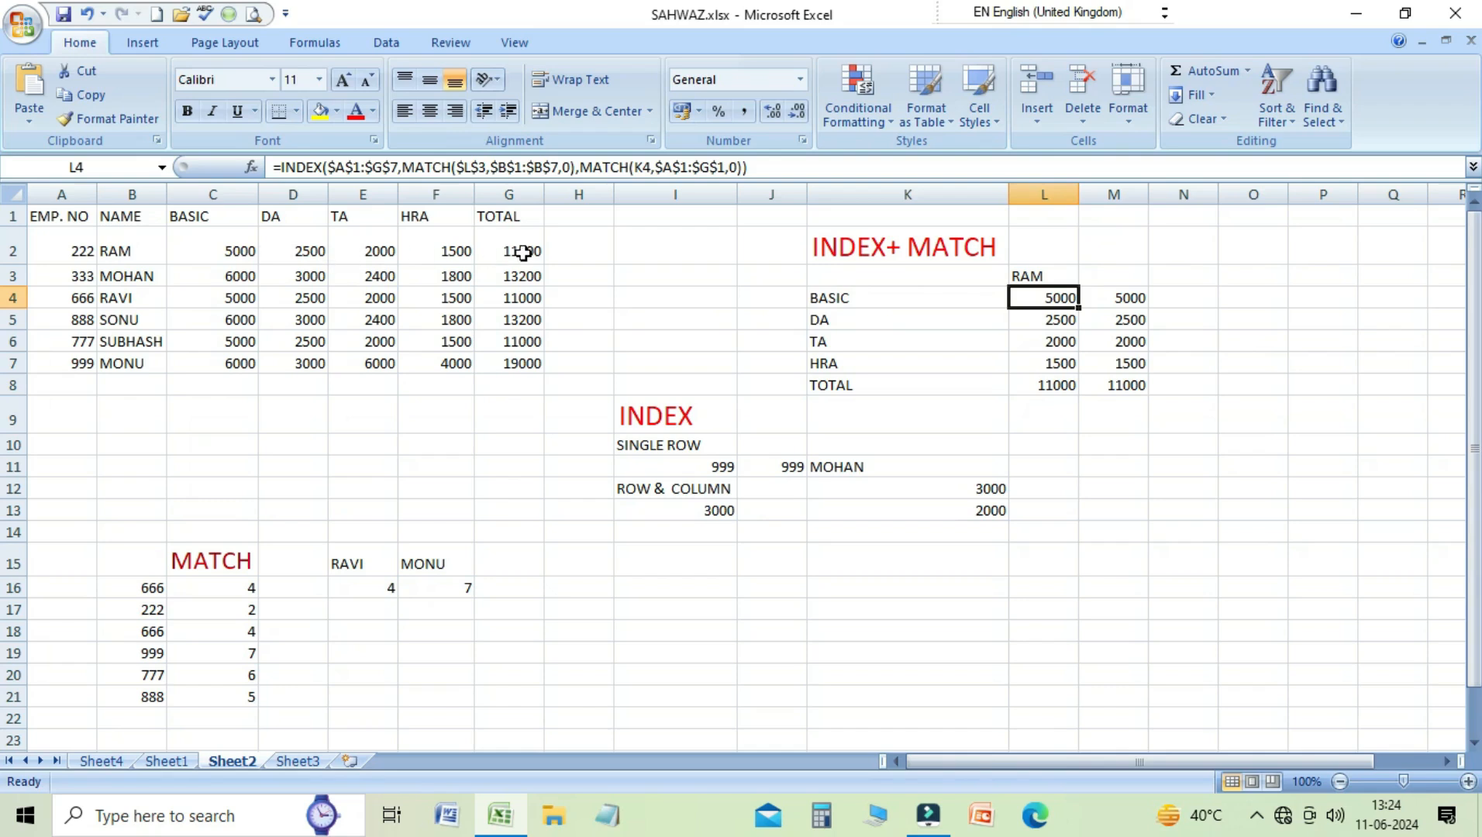
# Set the lookup name in L3 to the employee name listed in B4
pyautogui.click(1029, 277)
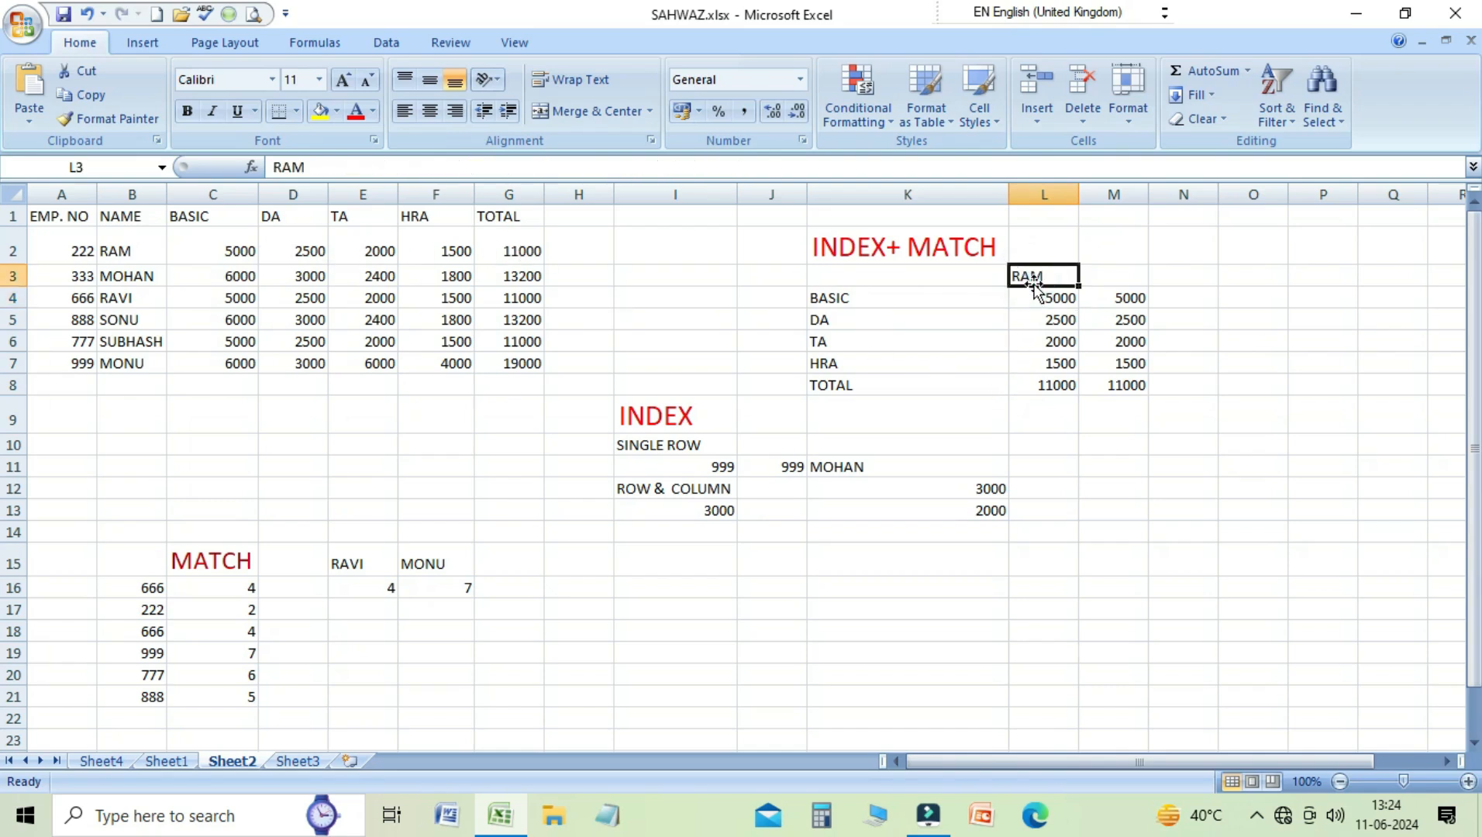
pyautogui.write('RAVI')
pyautogui.press('Return')
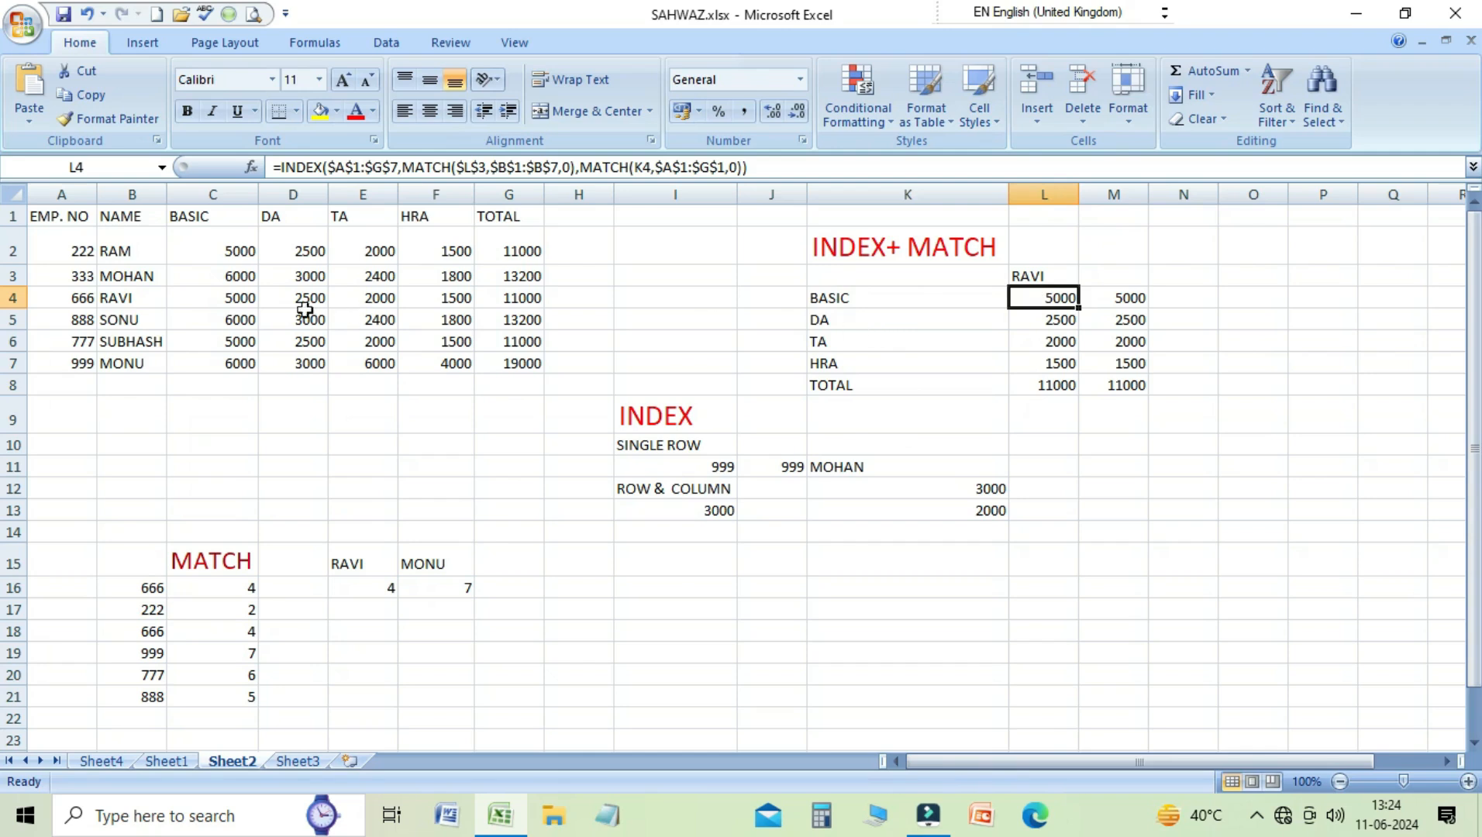
pyautogui.click(151, 272)
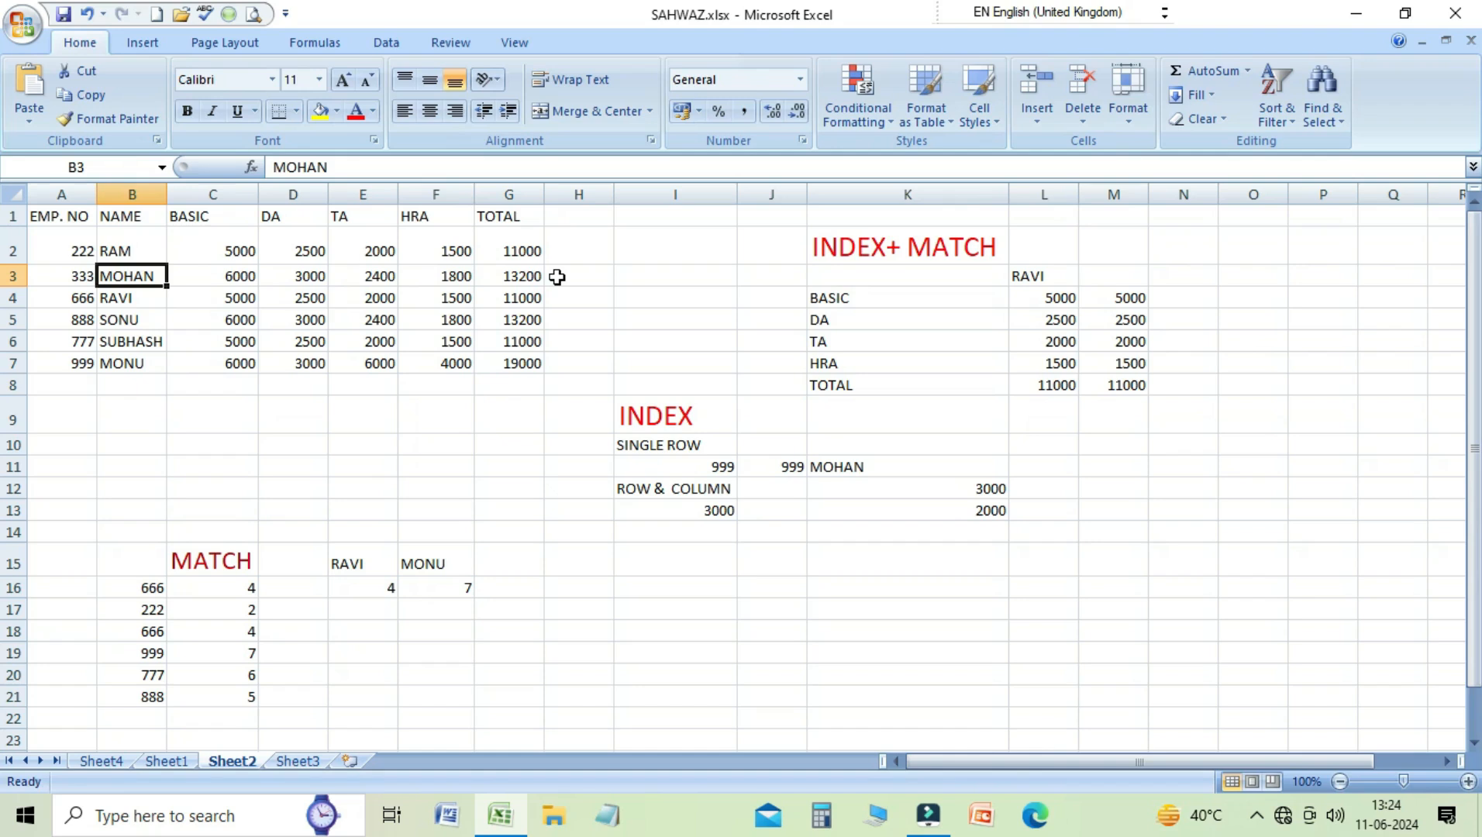
pyautogui.click(673, 431)
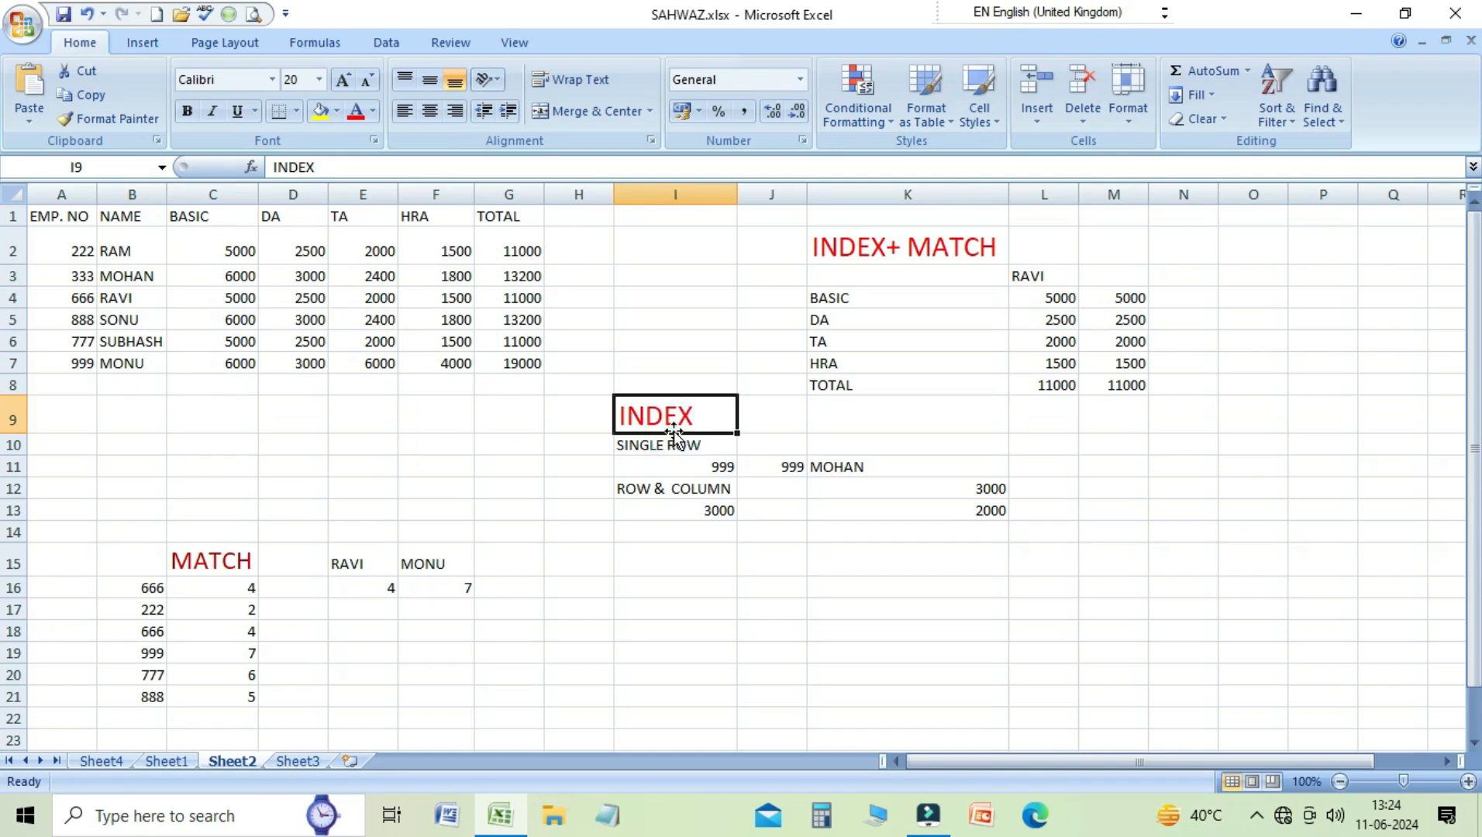